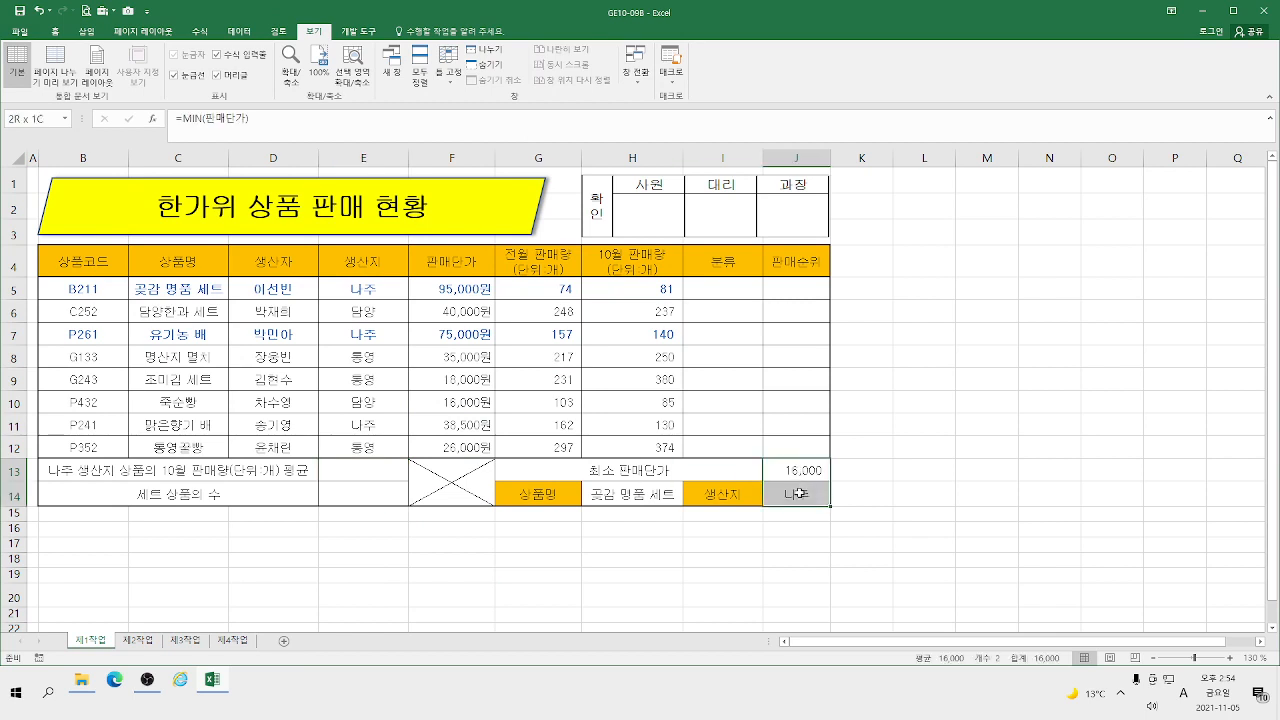
Step: Clear the contents of cells J13 and J14
{"action": "key", "text": "Delete"}
{"action": "left_click", "coordinate": [796, 493]}
{"action": "key", "text": "Delete"}
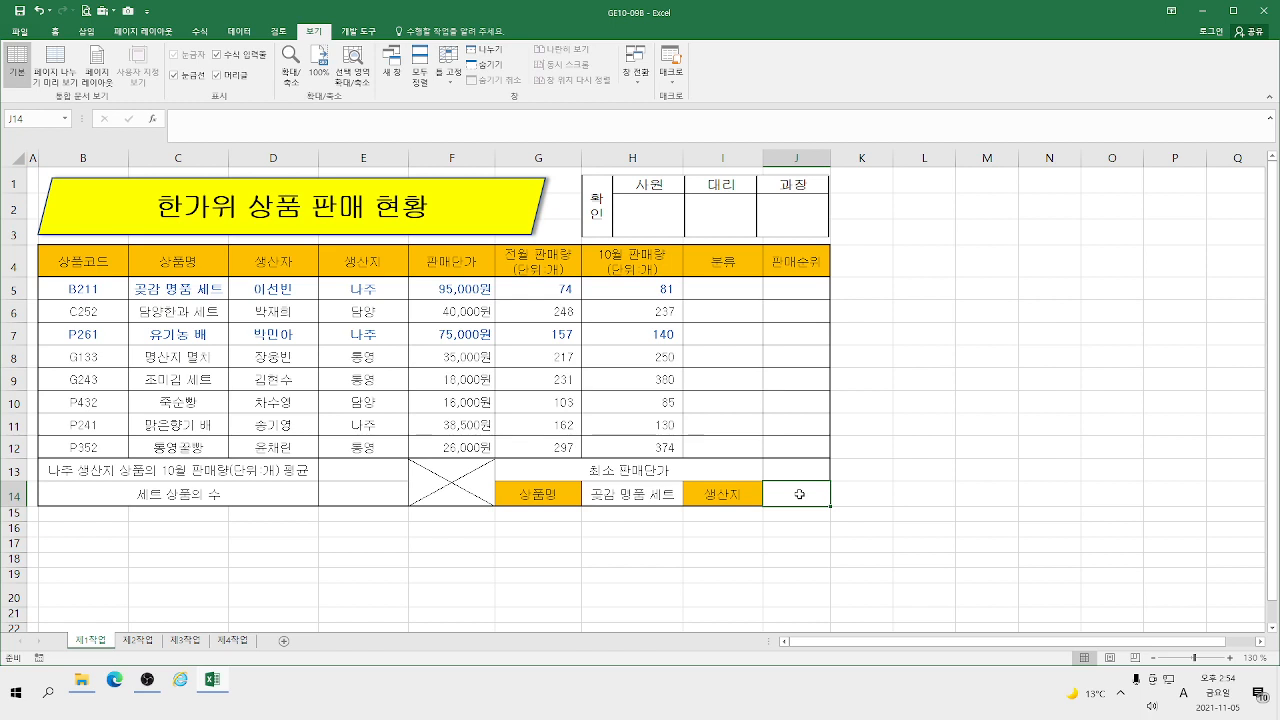
Step: Start a formula in I5 with CHOOSE, using RIGHT(B5,1) as its index number
{"action": "left_click", "coordinate": [719, 293]}
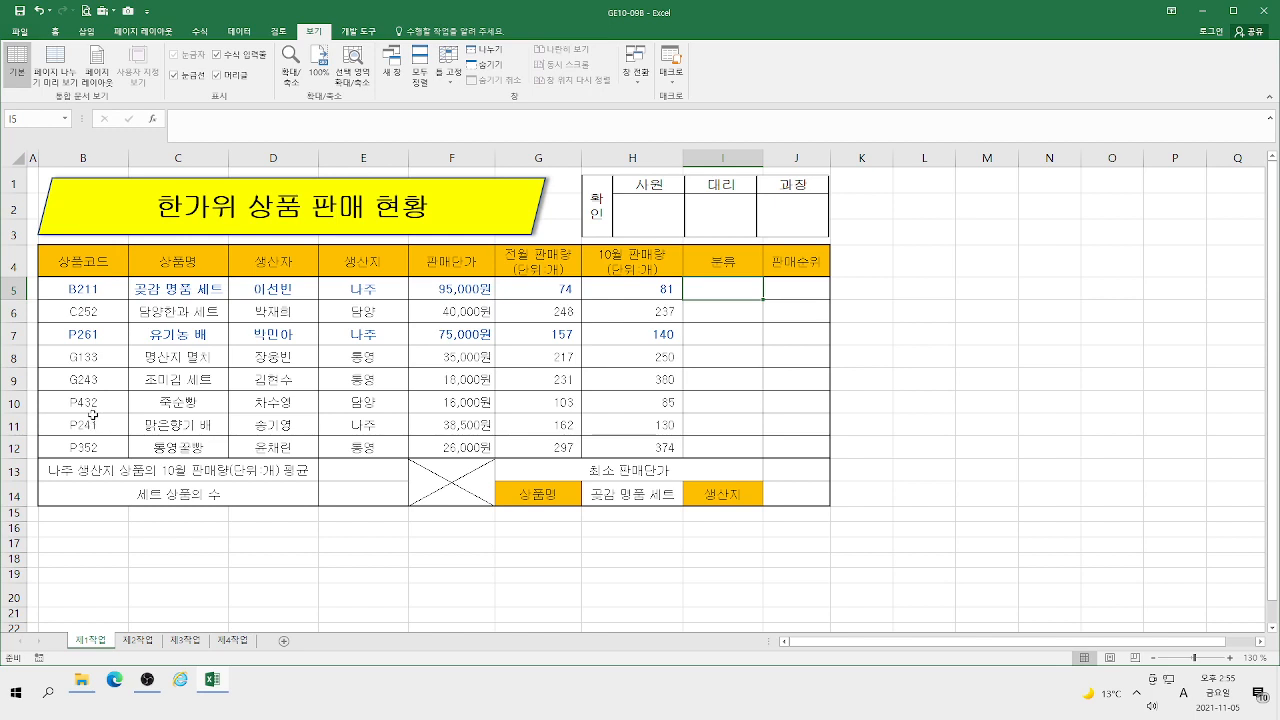
{"action": "type", "text": "="}
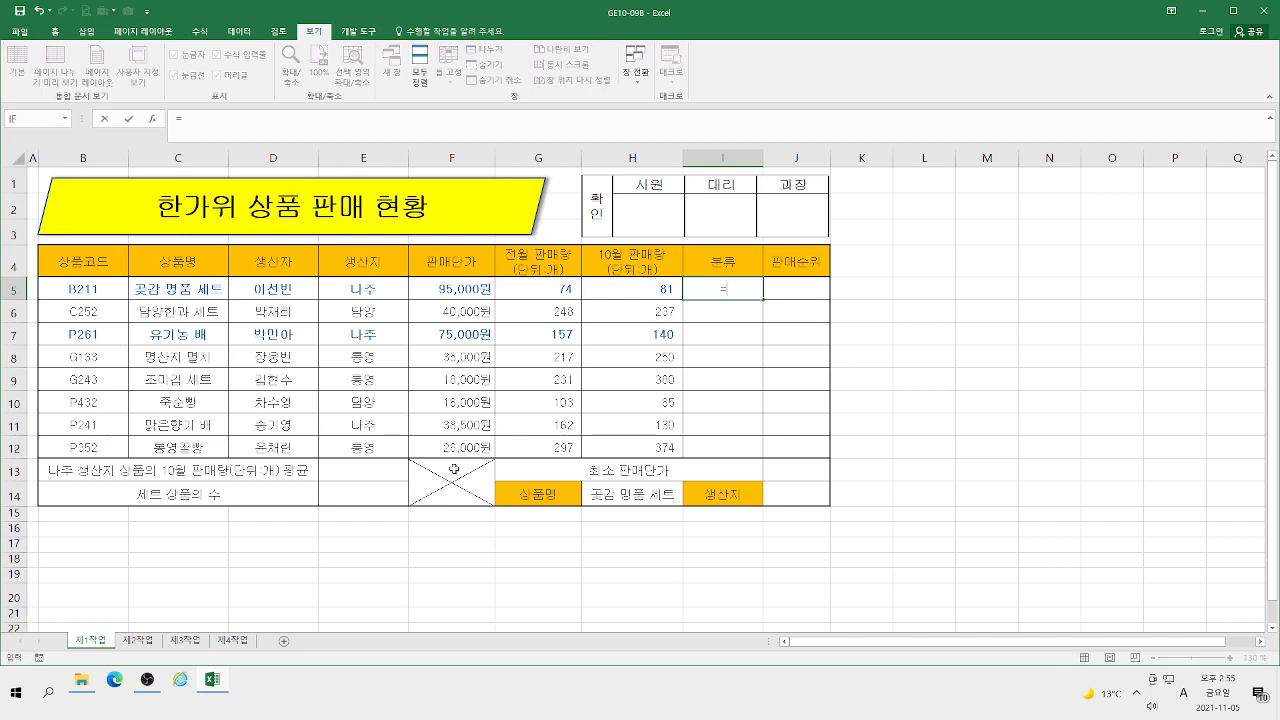
{"action": "type", "text": "c"}
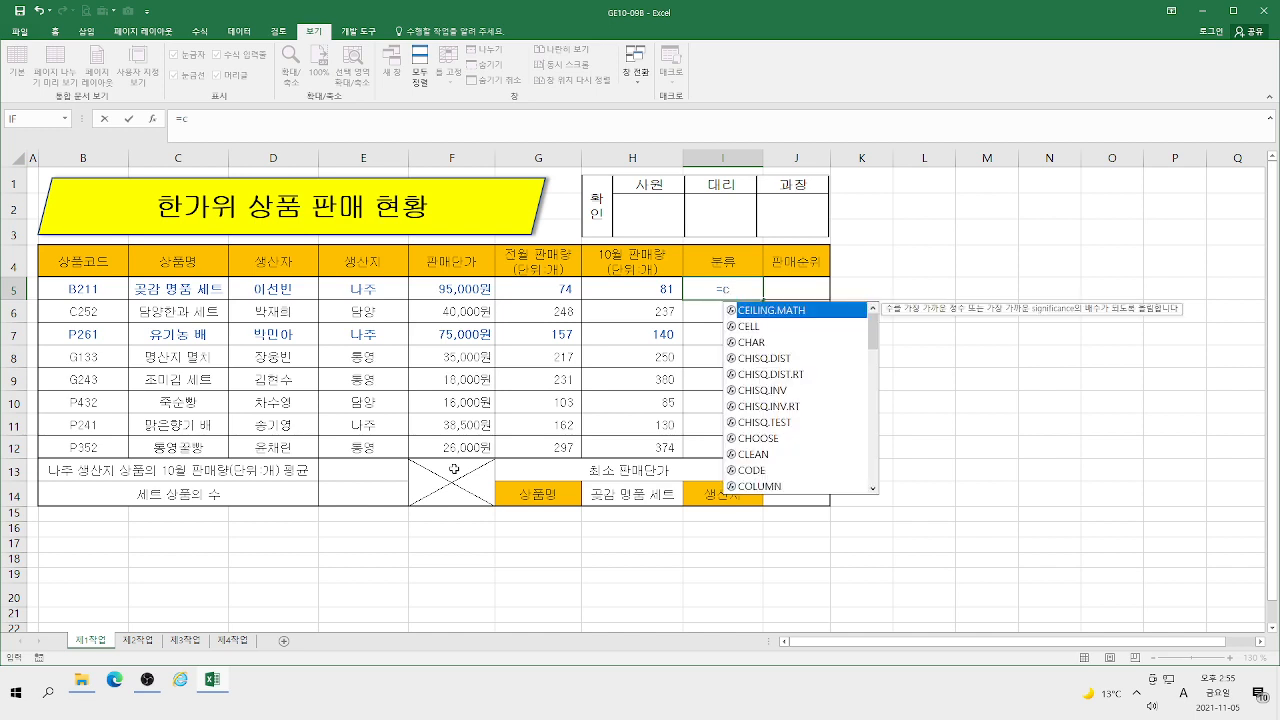
{"action": "type", "text": "h"}
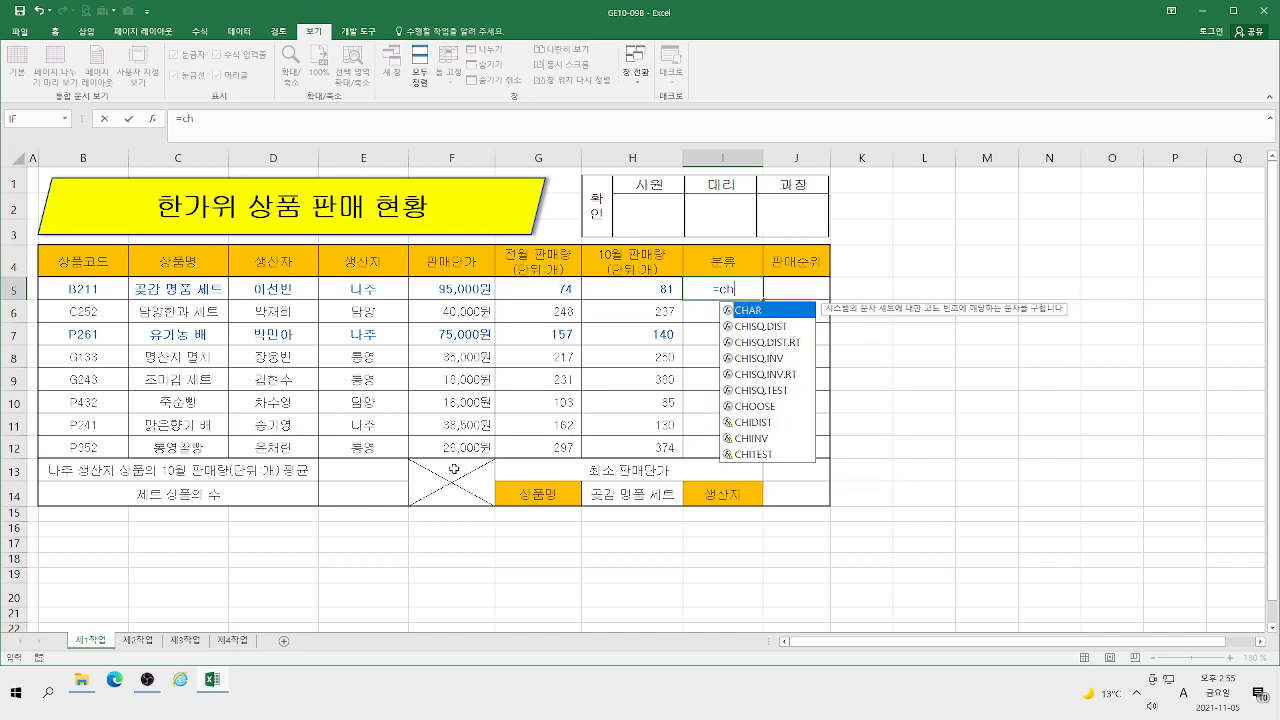
{"action": "double_click", "coordinate": [757, 408]}
{"action": "type", "text": "ri"}
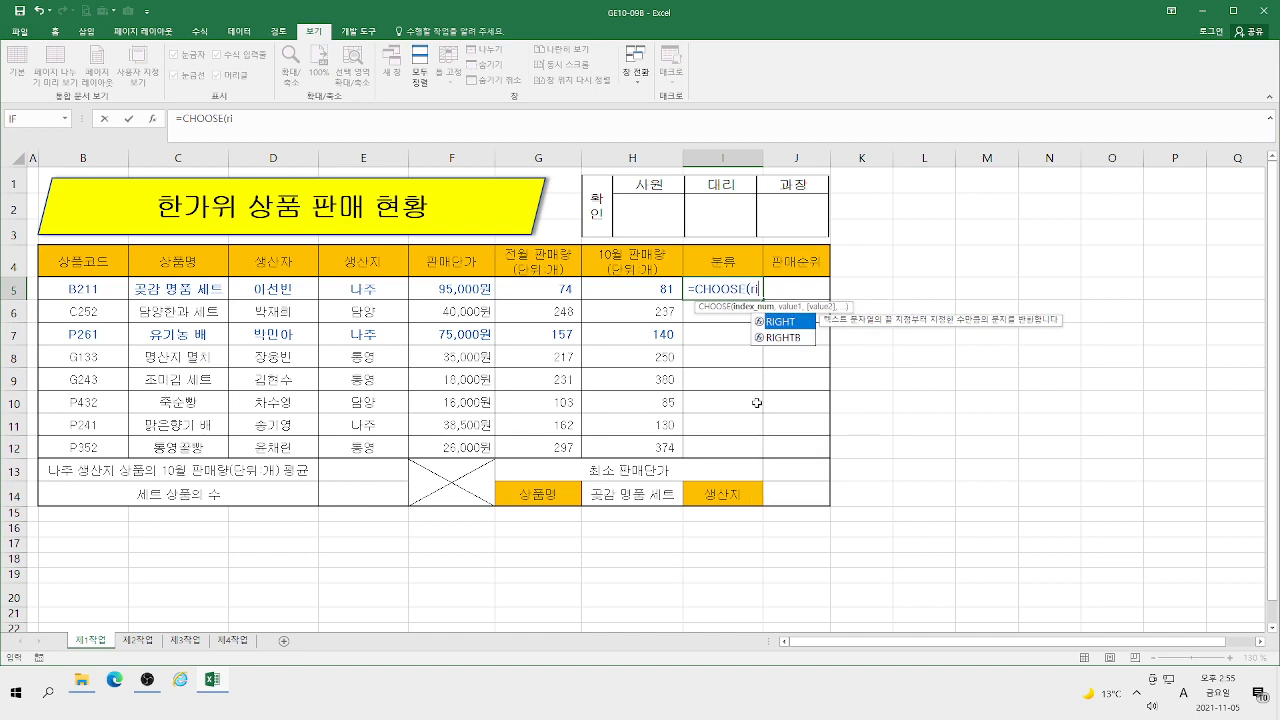
{"action": "double_click", "coordinate": [786, 323]}
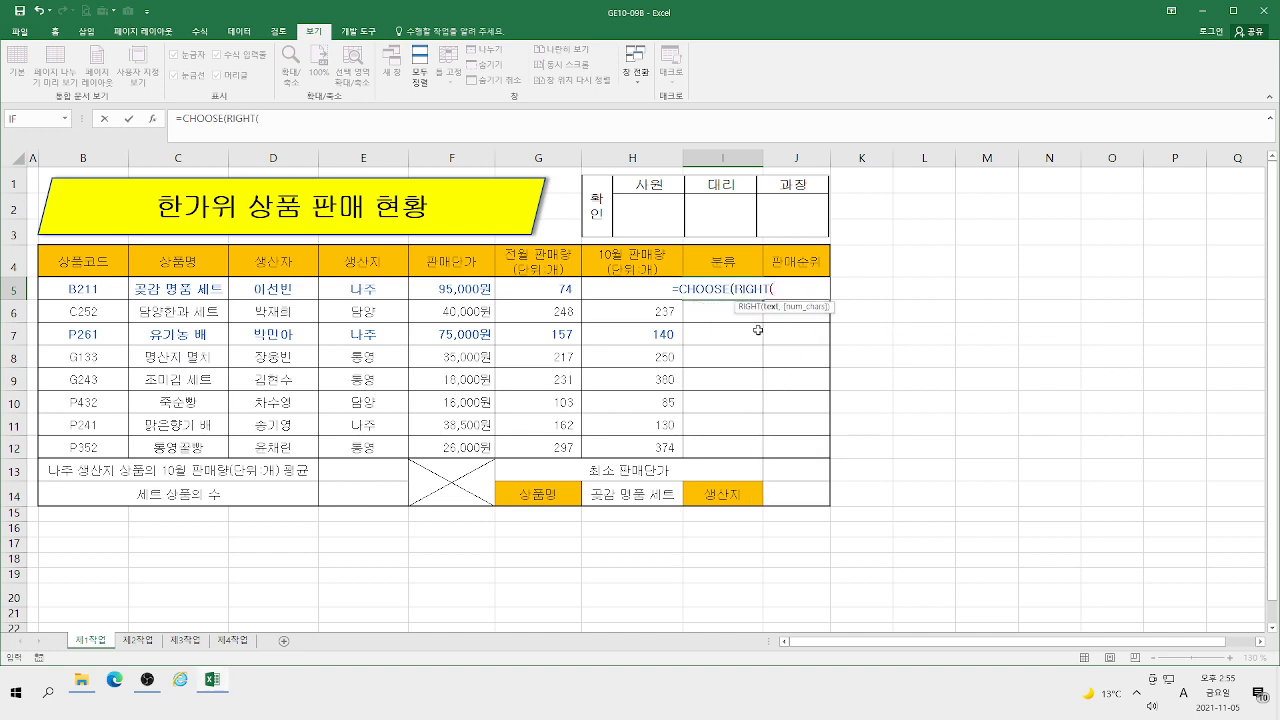
{"action": "left_click", "coordinate": [83, 288]}
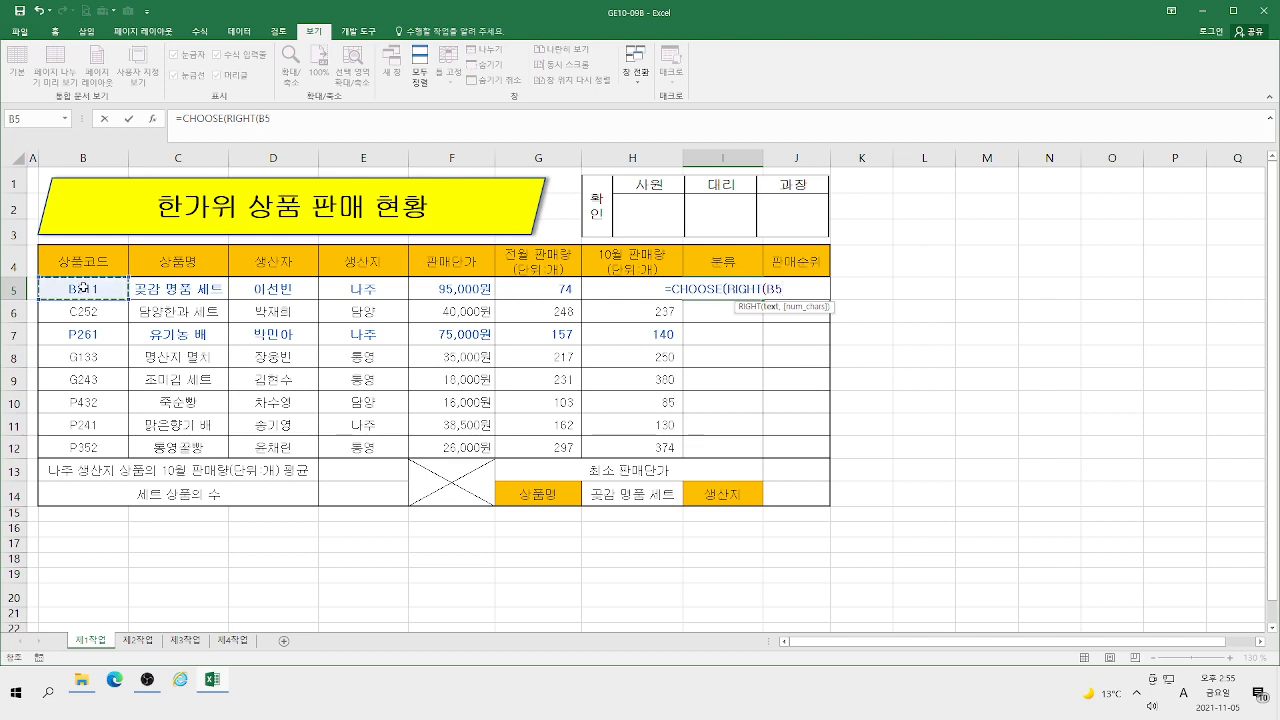
{"action": "type", "text": ",1"}
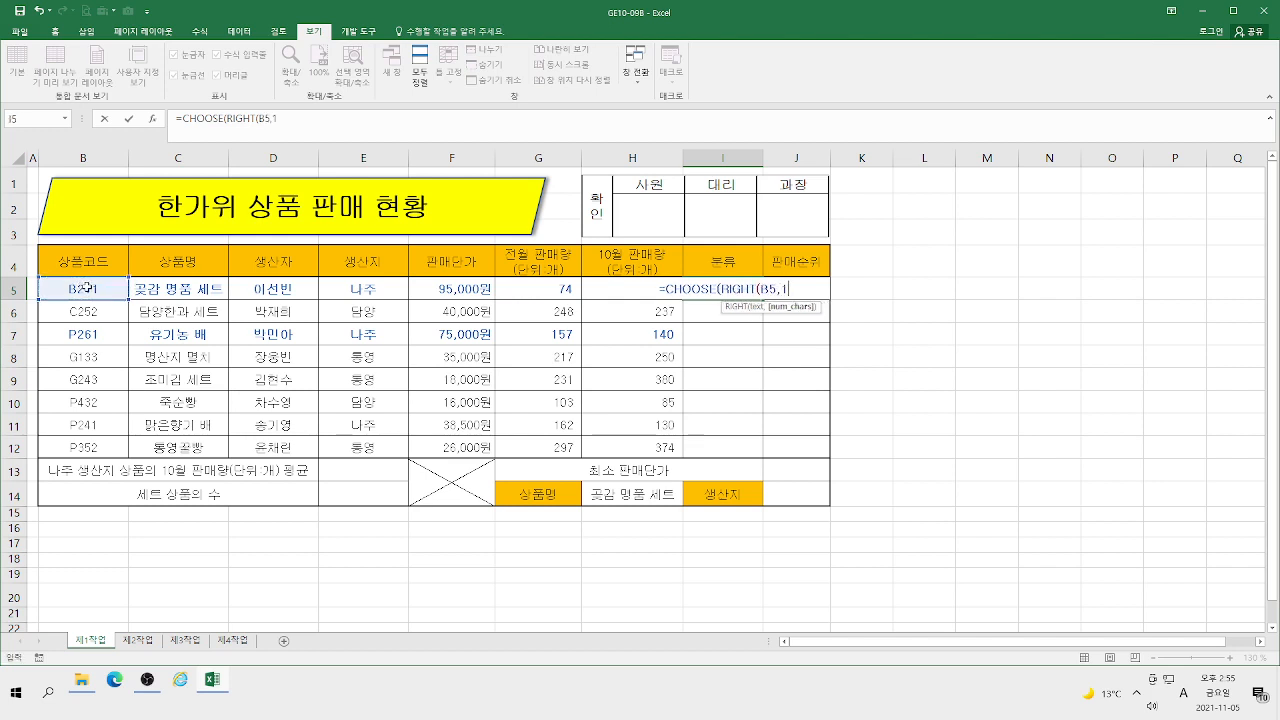
{"action": "type", "text": ")"}
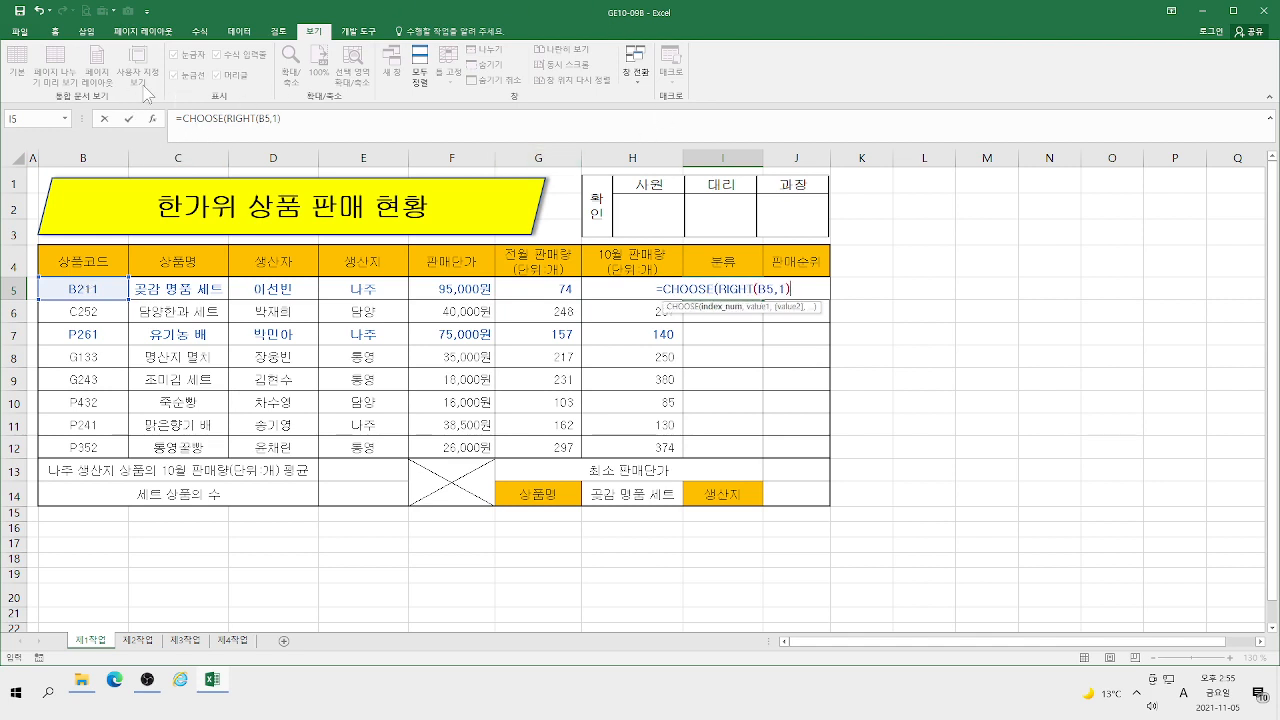
{"action": "left_click", "coordinate": [196, 118]}
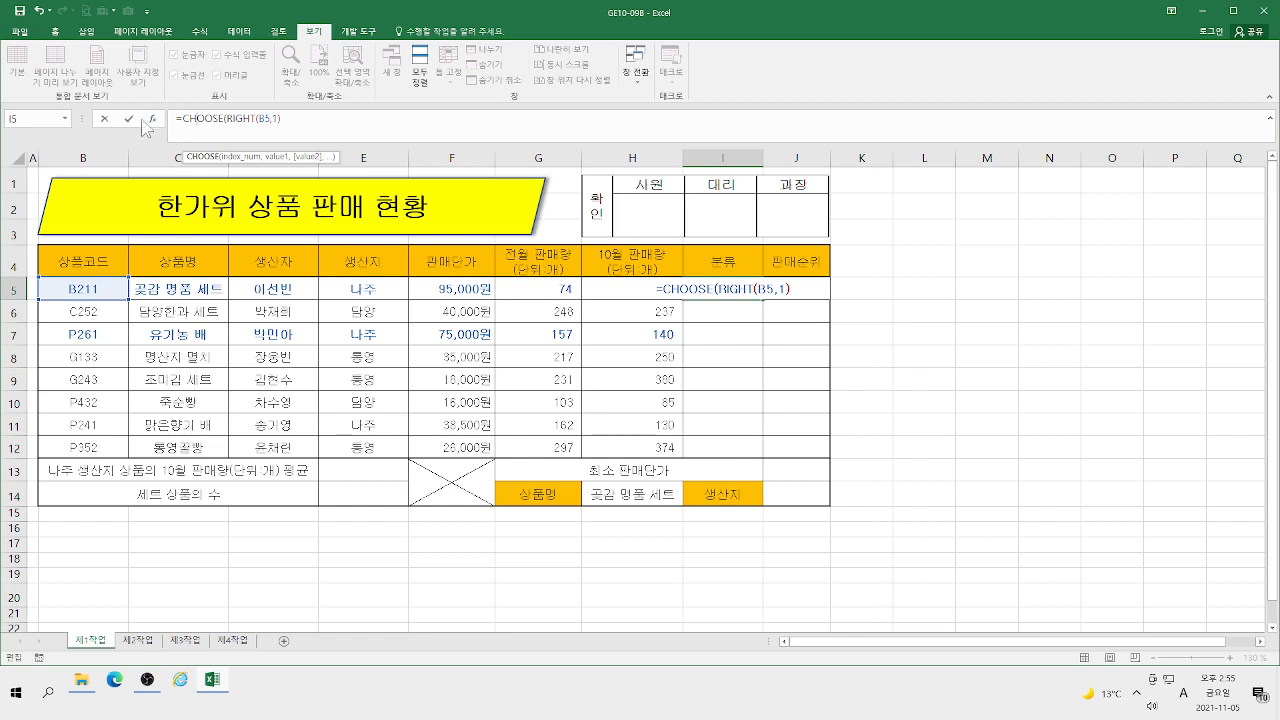
{"action": "type", "text": ")"}
Step: Complete the CHOOSE function's arguments with the values 과일류, 과자류 and 수산물, and confirm the formula
{"action": "left_click", "coordinate": [152, 119]}
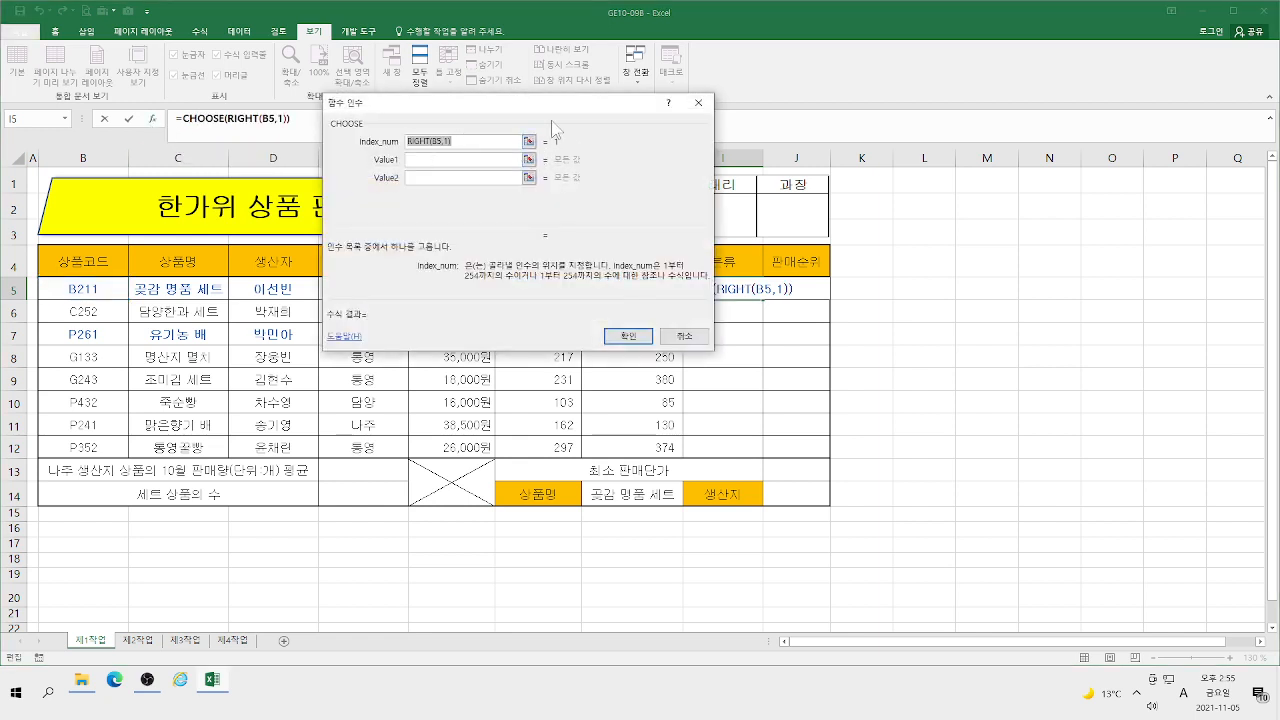
{"action": "left_click", "coordinate": [461, 158]}
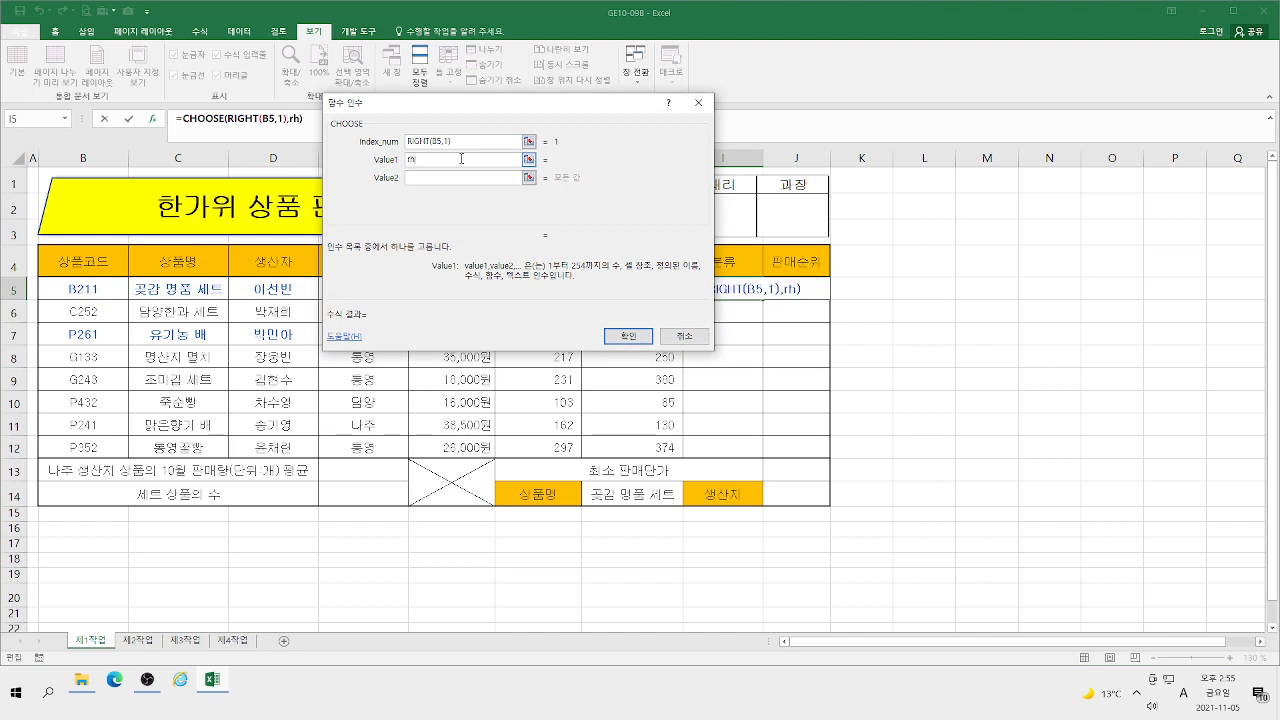
{"action": "type", "text": "과일류"}
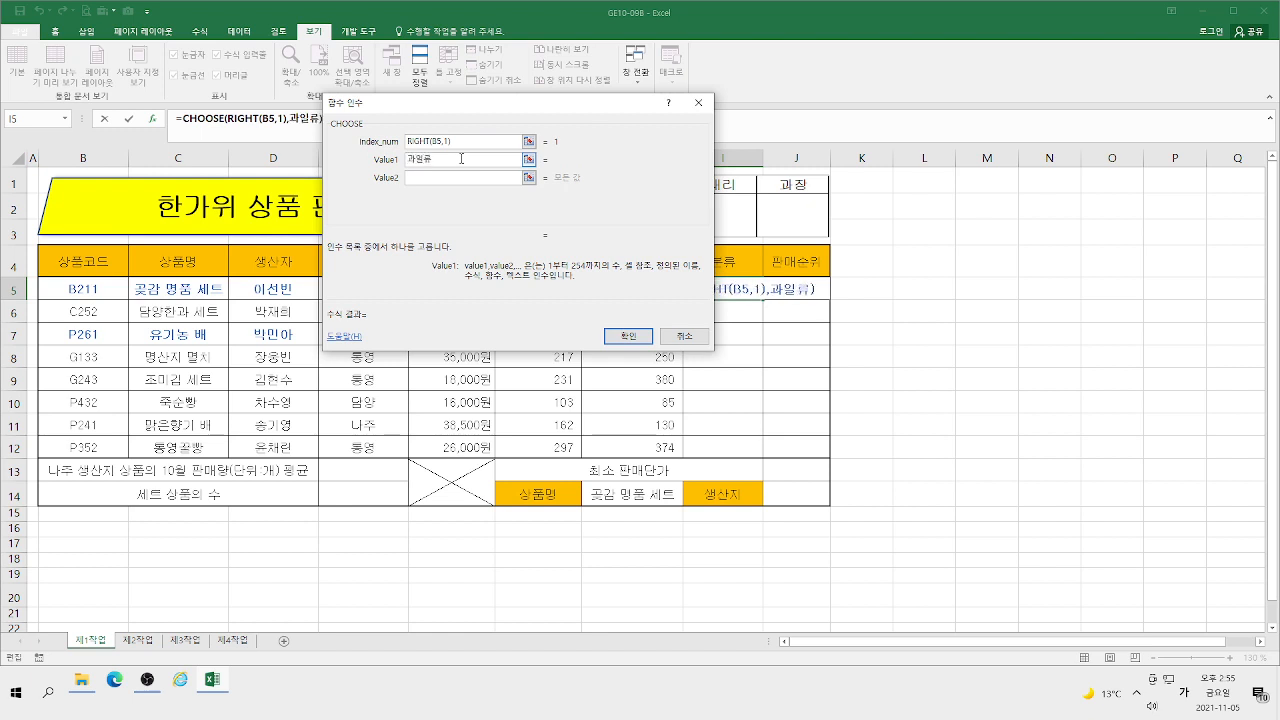
{"action": "key", "text": "Tab"}
{"action": "type", "text": "ㄱ"}
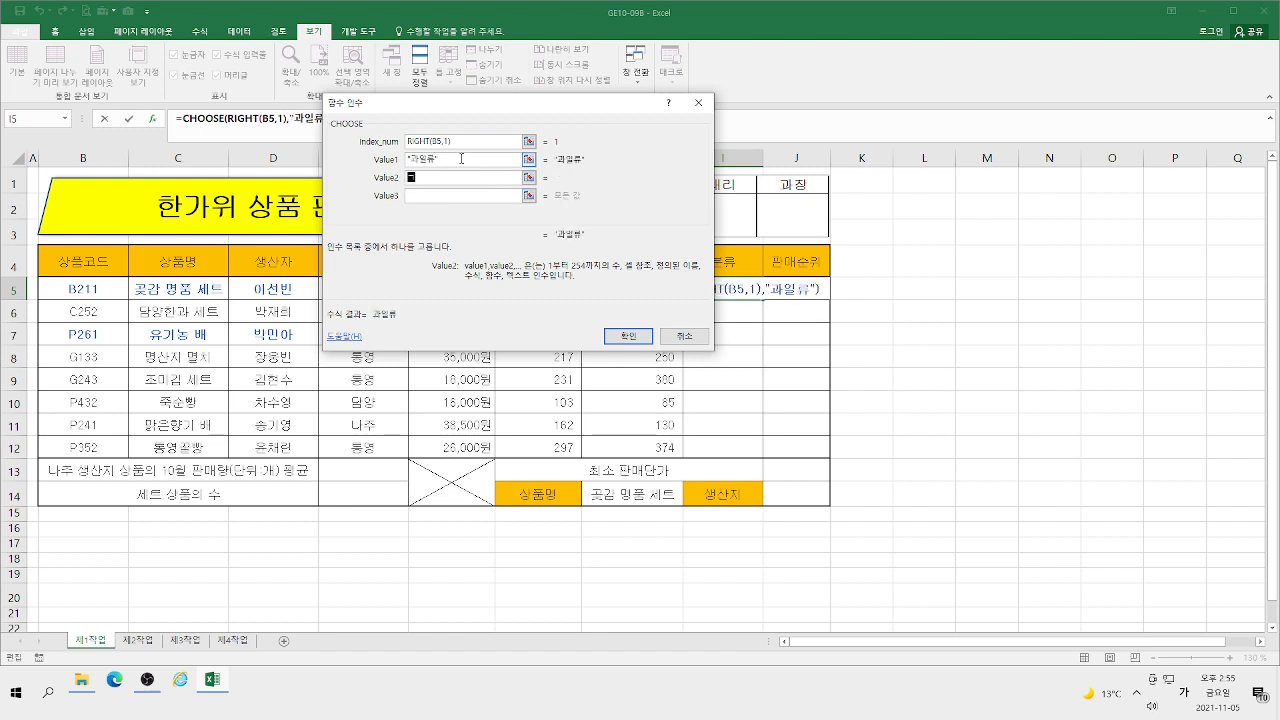
{"action": "type", "text": "자류"}
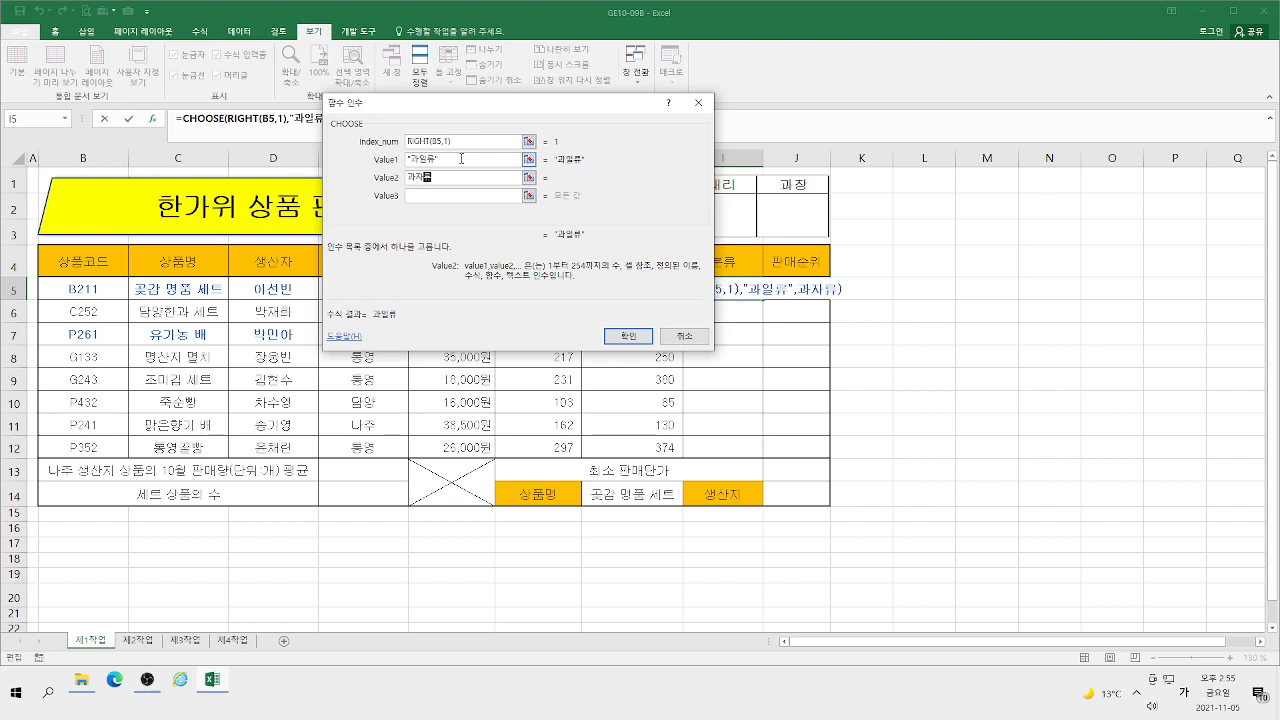
{"action": "key", "text": "Tab"}
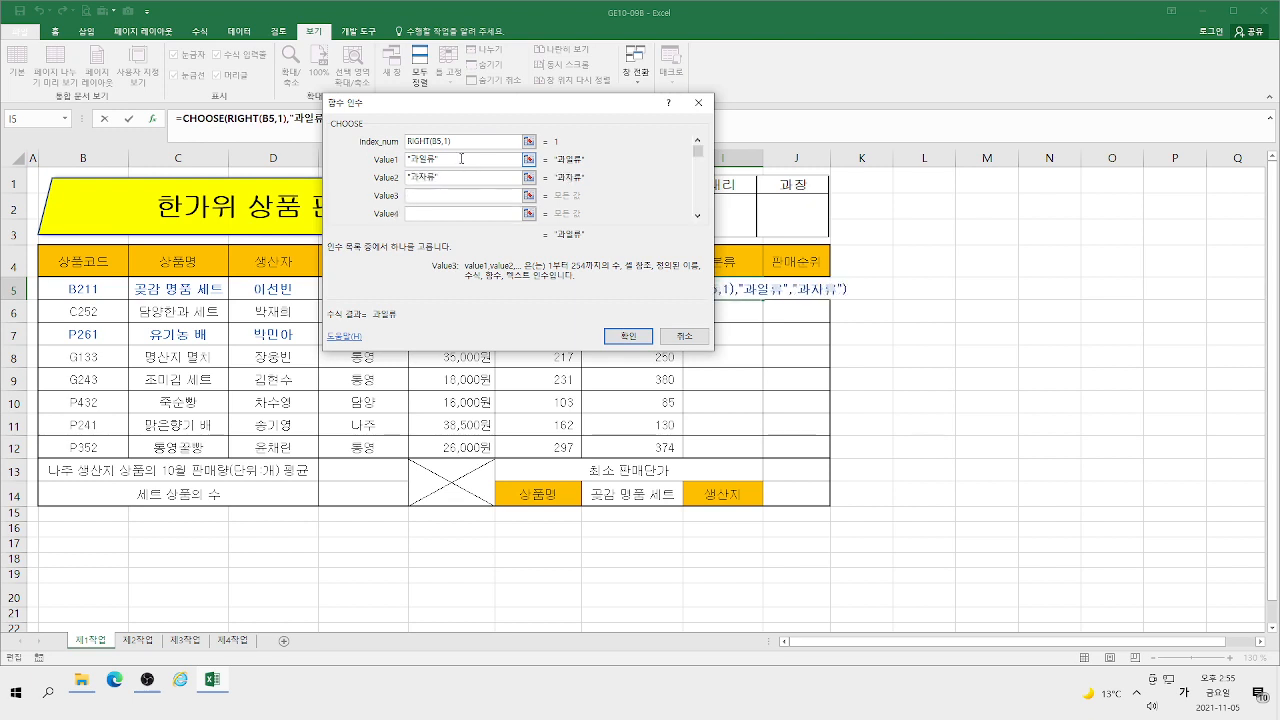
{"action": "type", "text": "숙"}
{"action": "type", "text": "산"}
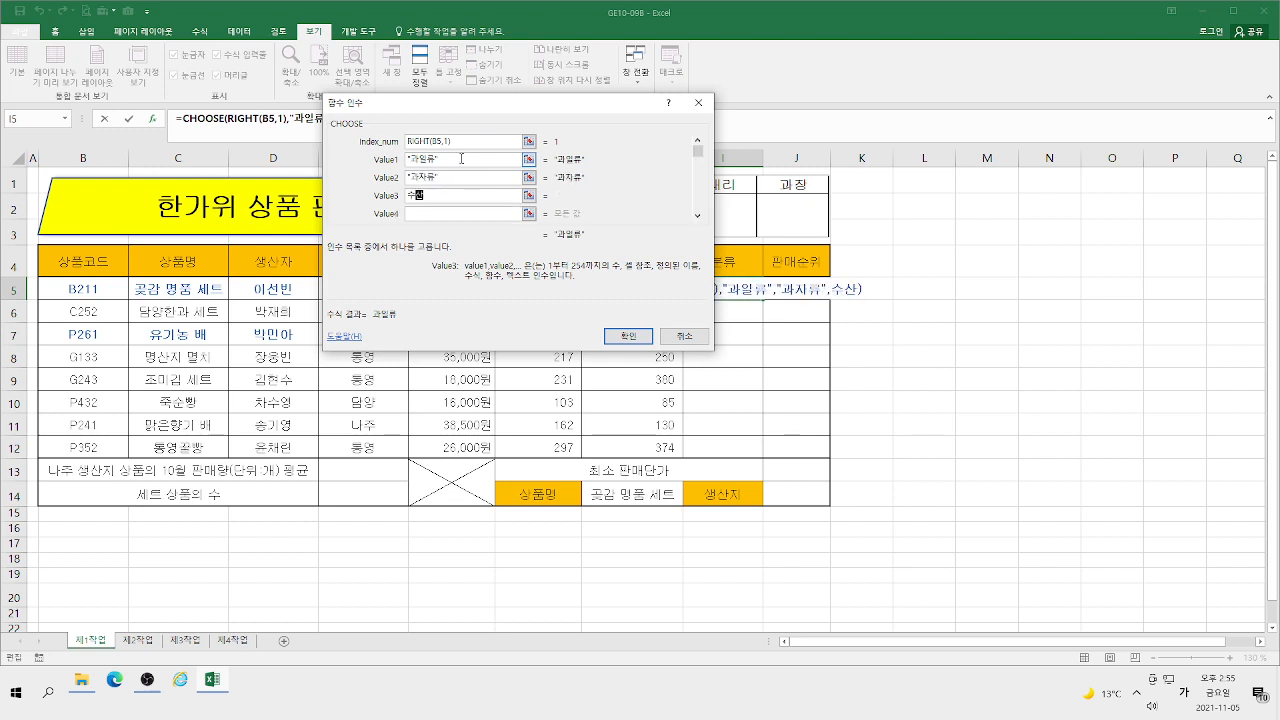
{"action": "type", "text": "물"}
{"action": "key", "text": "Tab"}
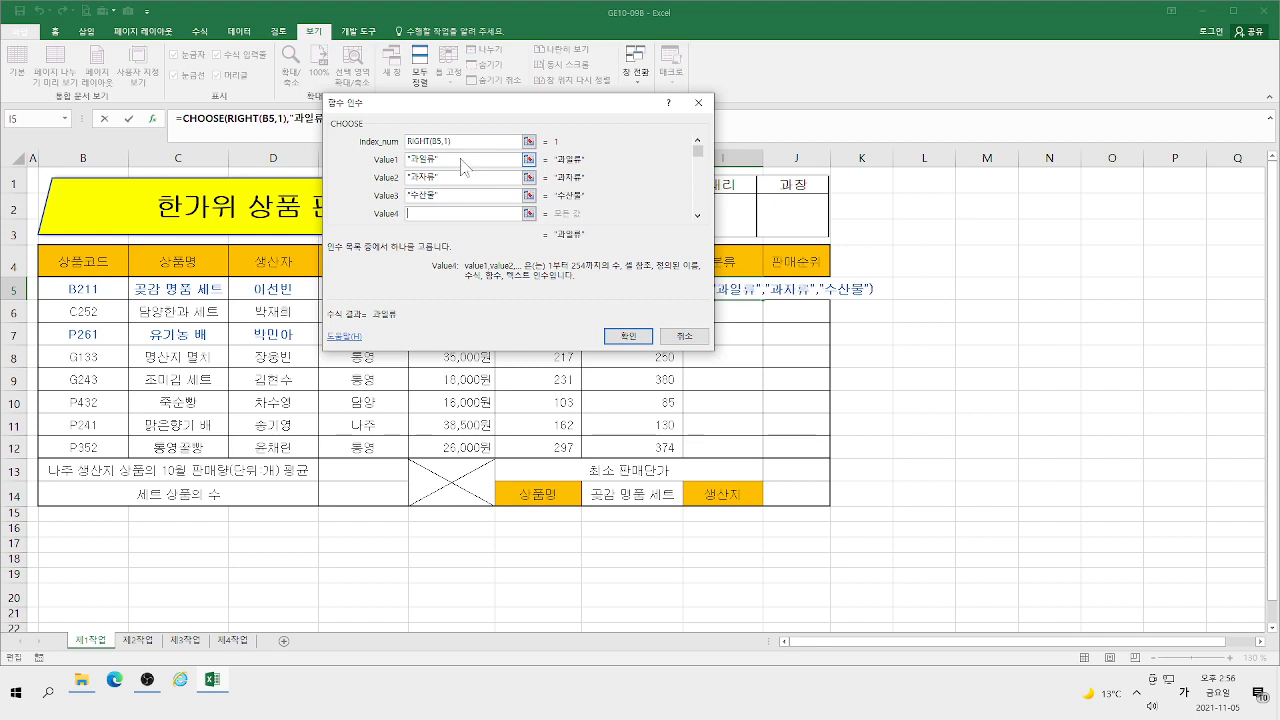
{"action": "left_click_drag", "start_coordinate": [530, 105], "coordinate": [844, 172]}
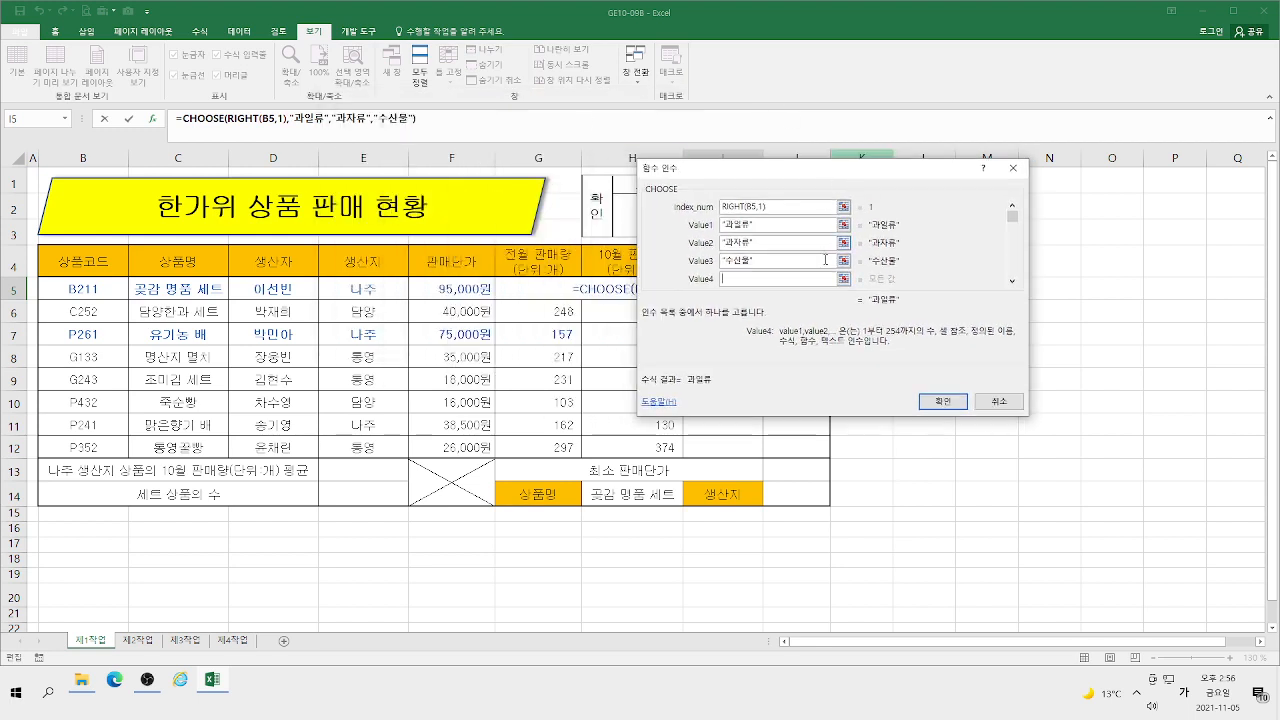
{"action": "left_click", "coordinate": [941, 401]}
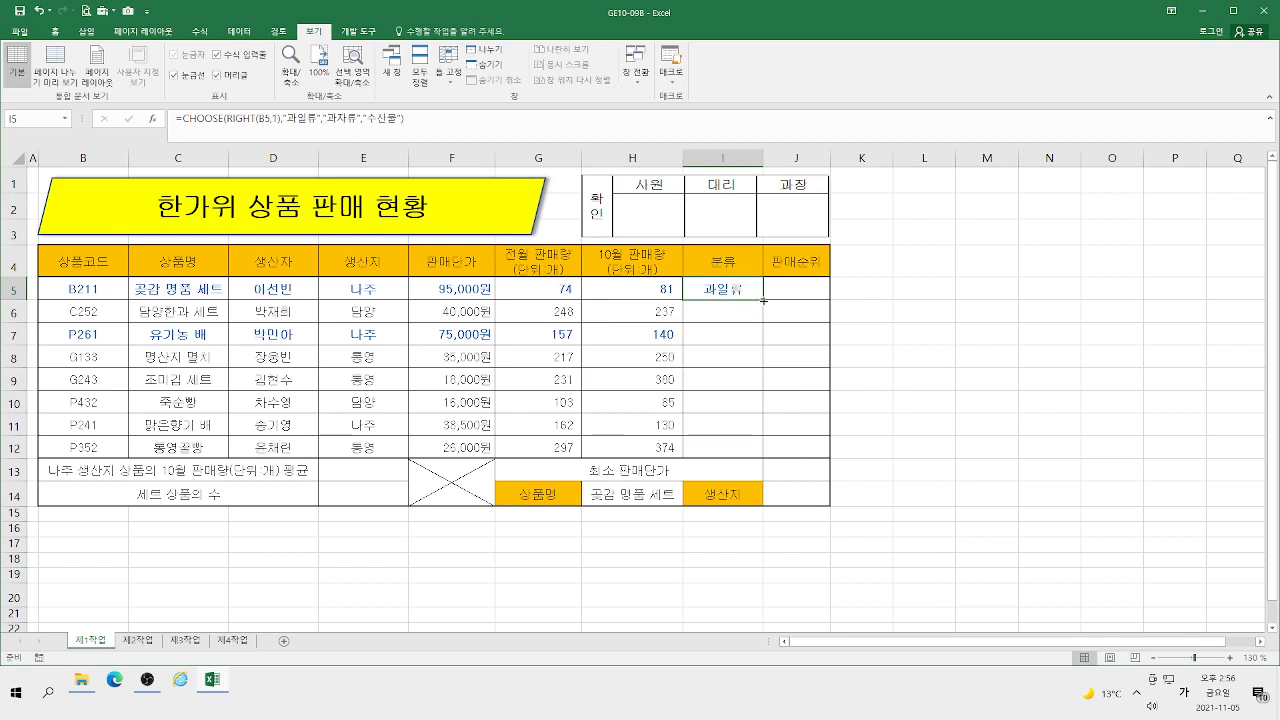
Step: Fill the 분류 formula from I5 down to I12 and check the resulting cells
{"action": "left_click_drag", "start_coordinate": [763, 300], "coordinate": [767, 456]}
{"action": "left_click", "coordinate": [852, 357]}
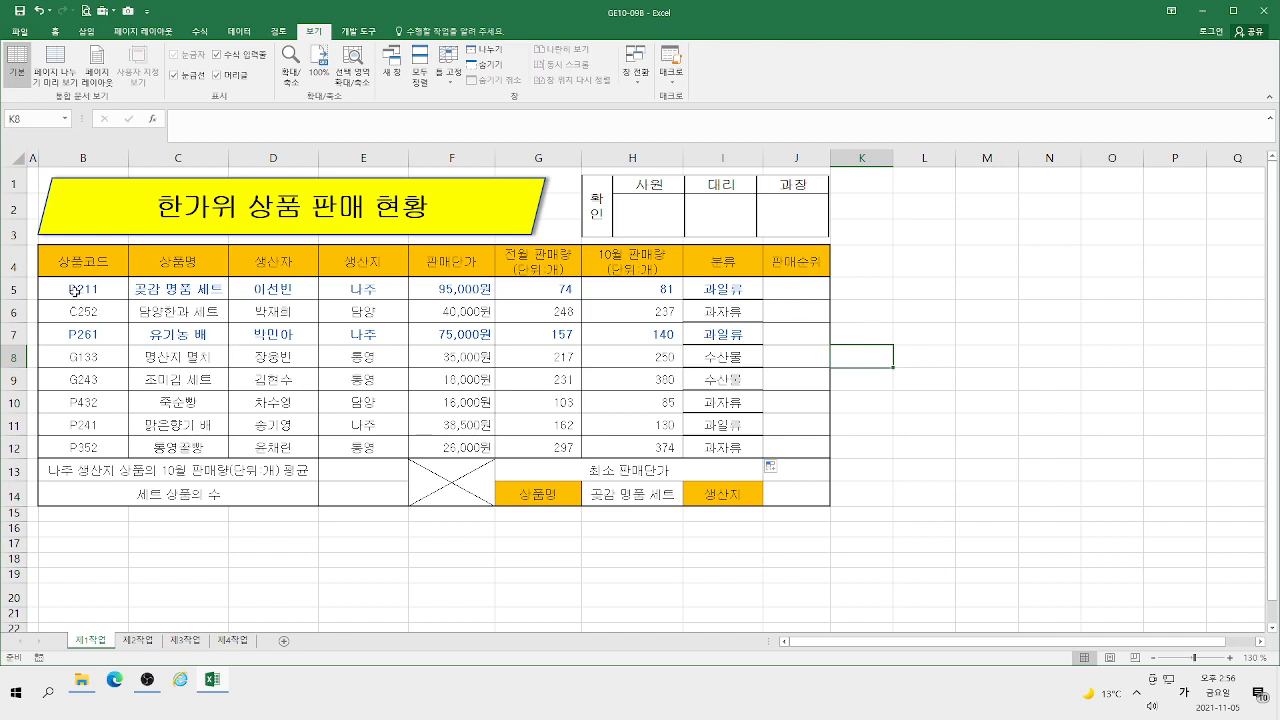
{"action": "left_click_drag", "start_coordinate": [68, 288], "coordinate": [795, 445]}
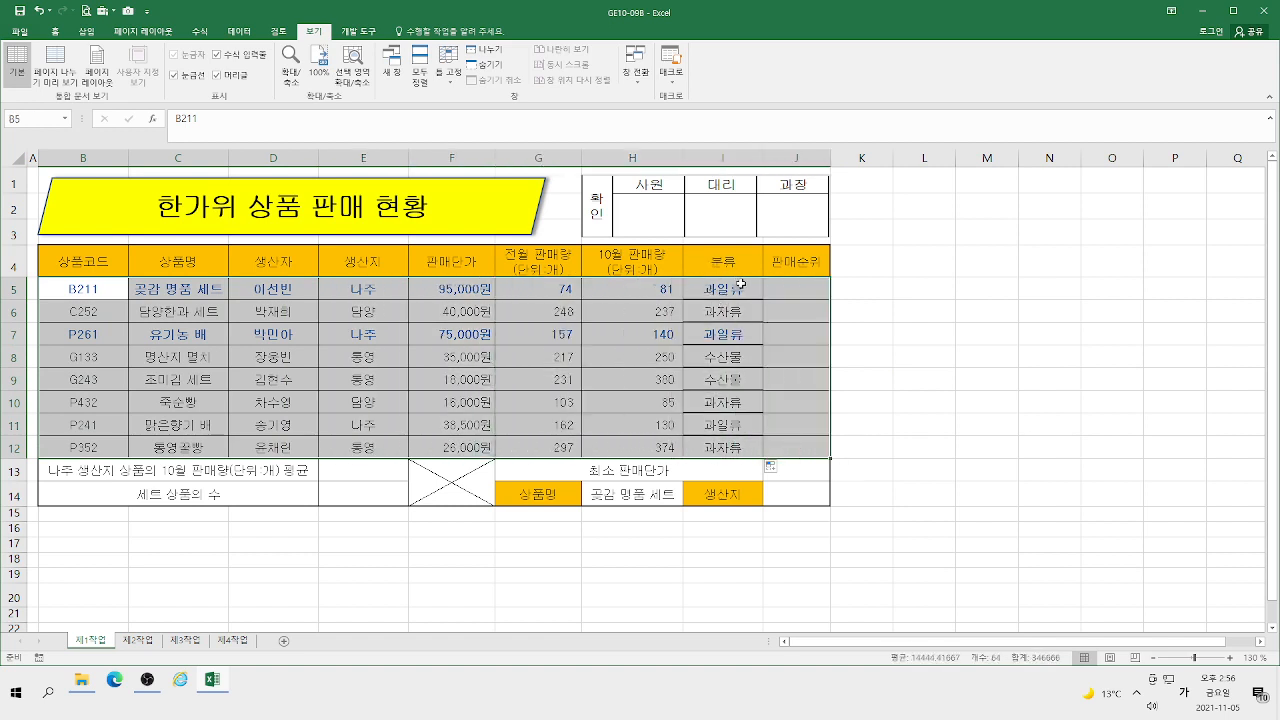
{"action": "left_click", "coordinate": [736, 356]}
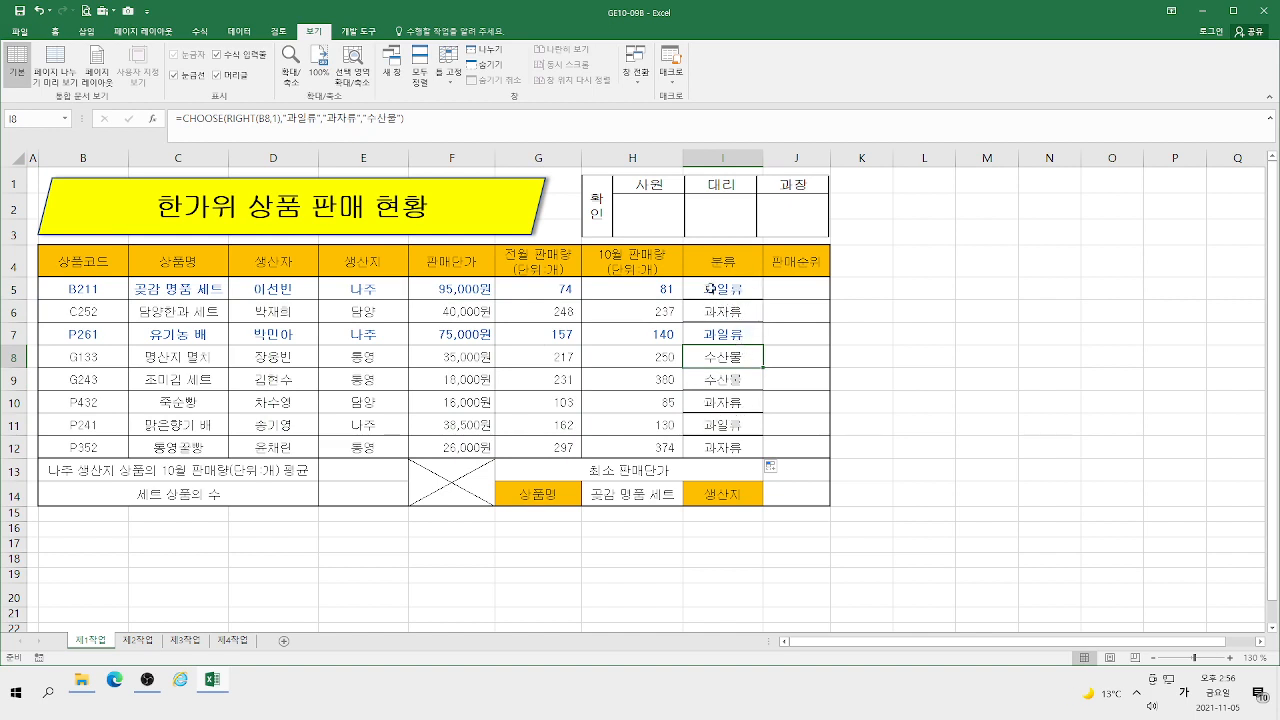
{"action": "left_click", "coordinate": [713, 289]}
{"action": "left_click", "coordinate": [726, 313]}
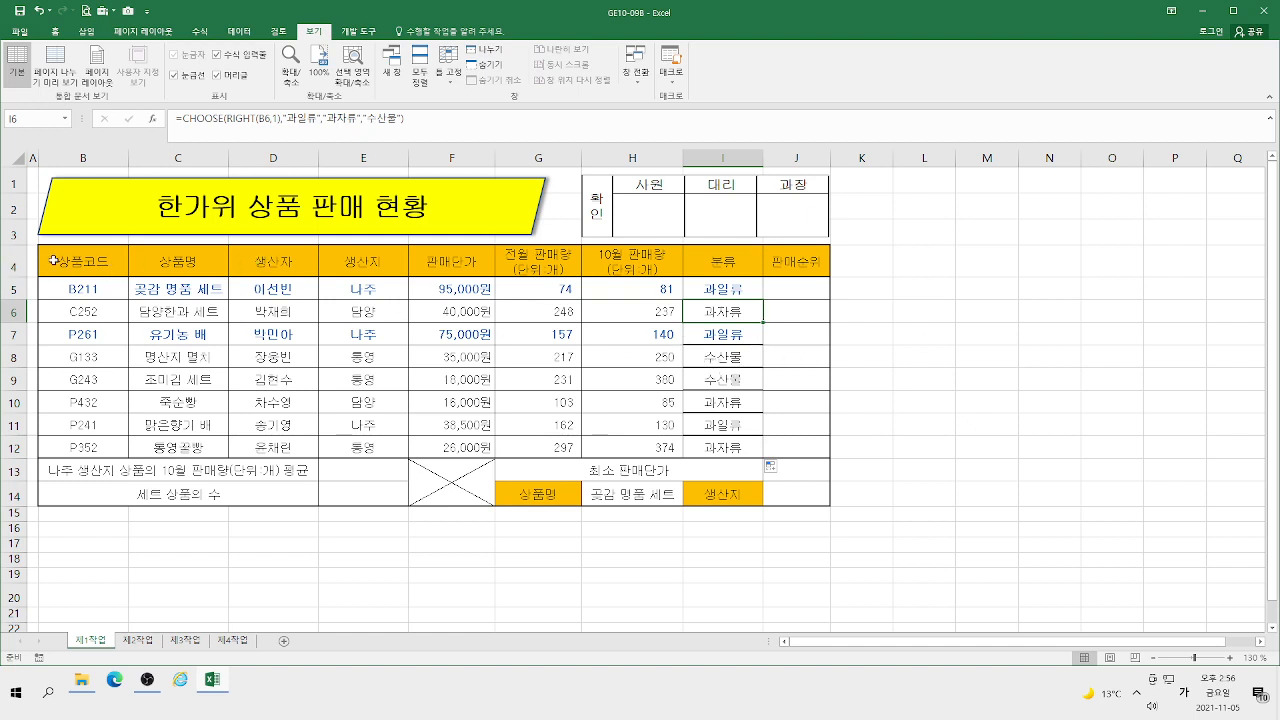
Step: Apply all borders to B4:J14 and thick outside borders around the whole table, the header row B4:J4 and B13:J14
{"action": "left_click_drag", "start_coordinate": [53, 261], "coordinate": [775, 490]}
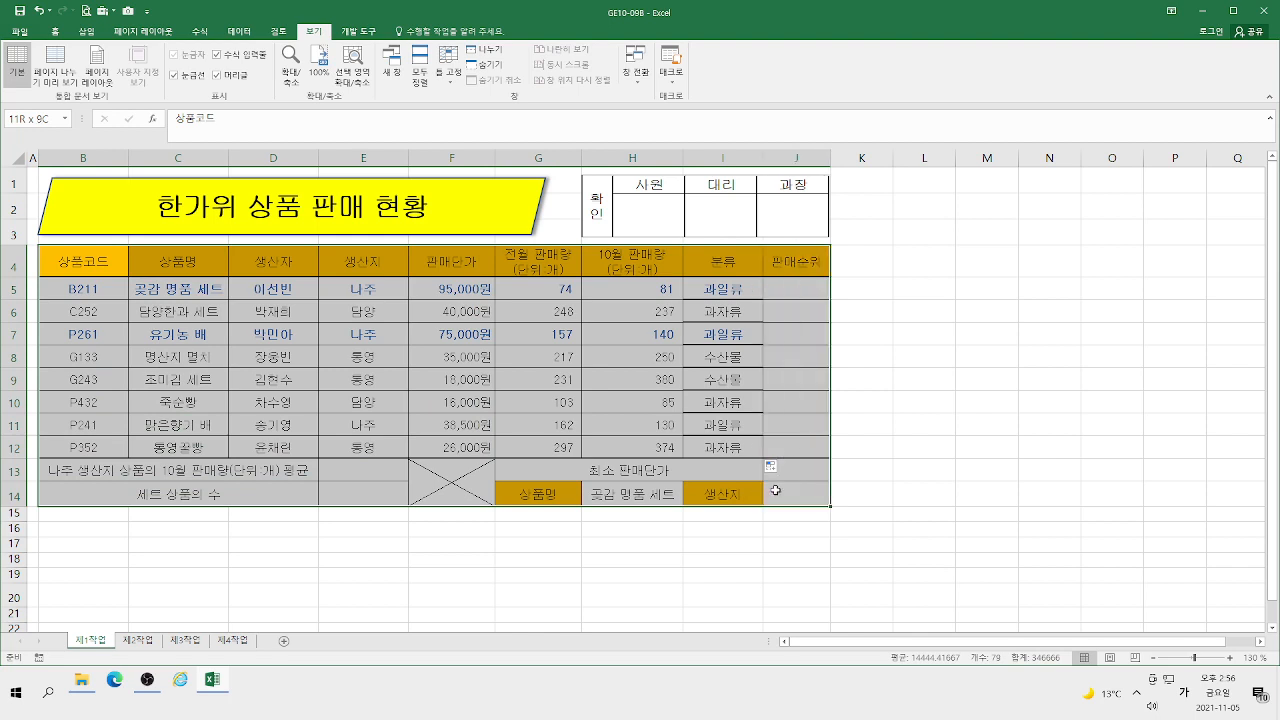
{"action": "left_click", "coordinate": [55, 31]}
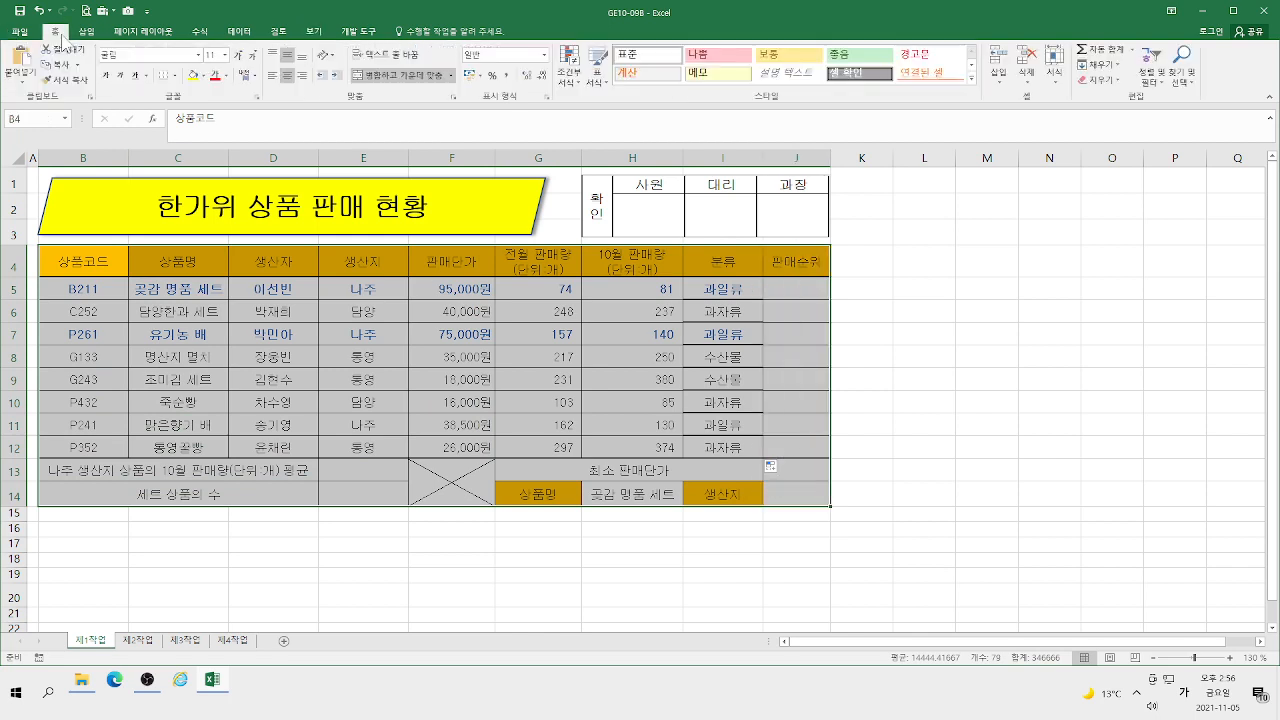
{"action": "left_click", "coordinate": [178, 75]}
{"action": "left_click", "coordinate": [212, 188]}
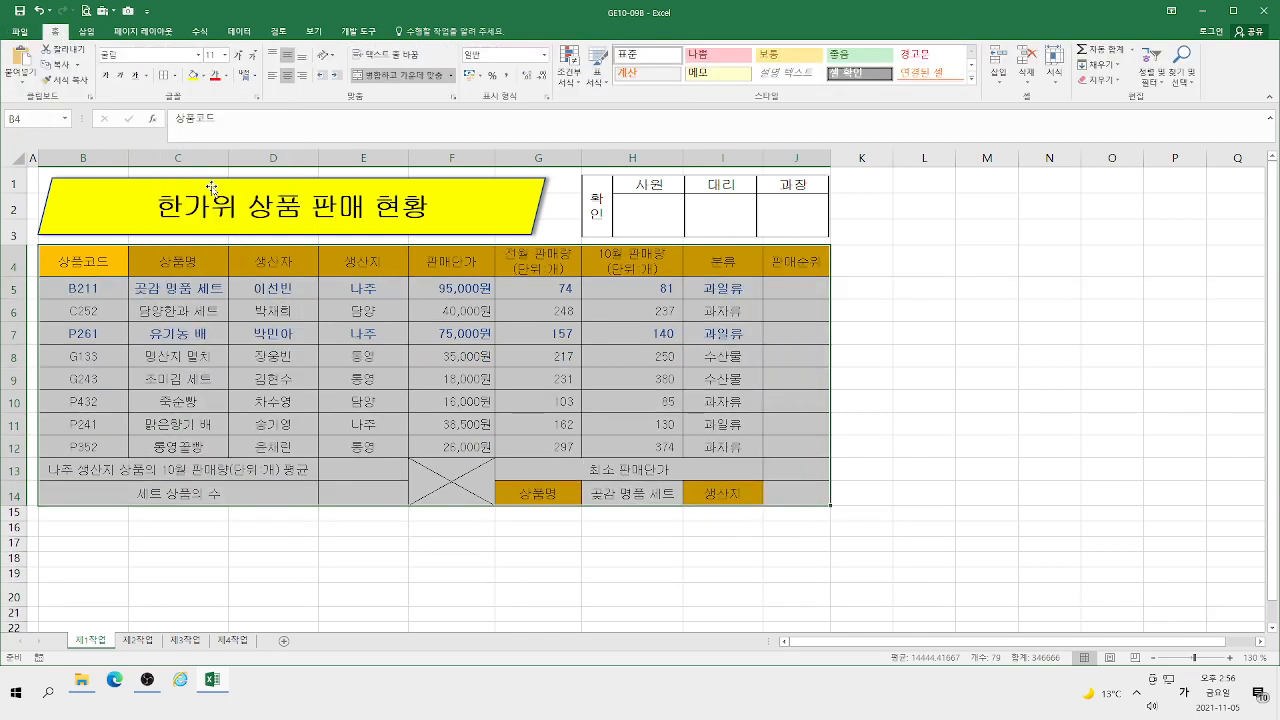
{"action": "left_click", "coordinate": [176, 75]}
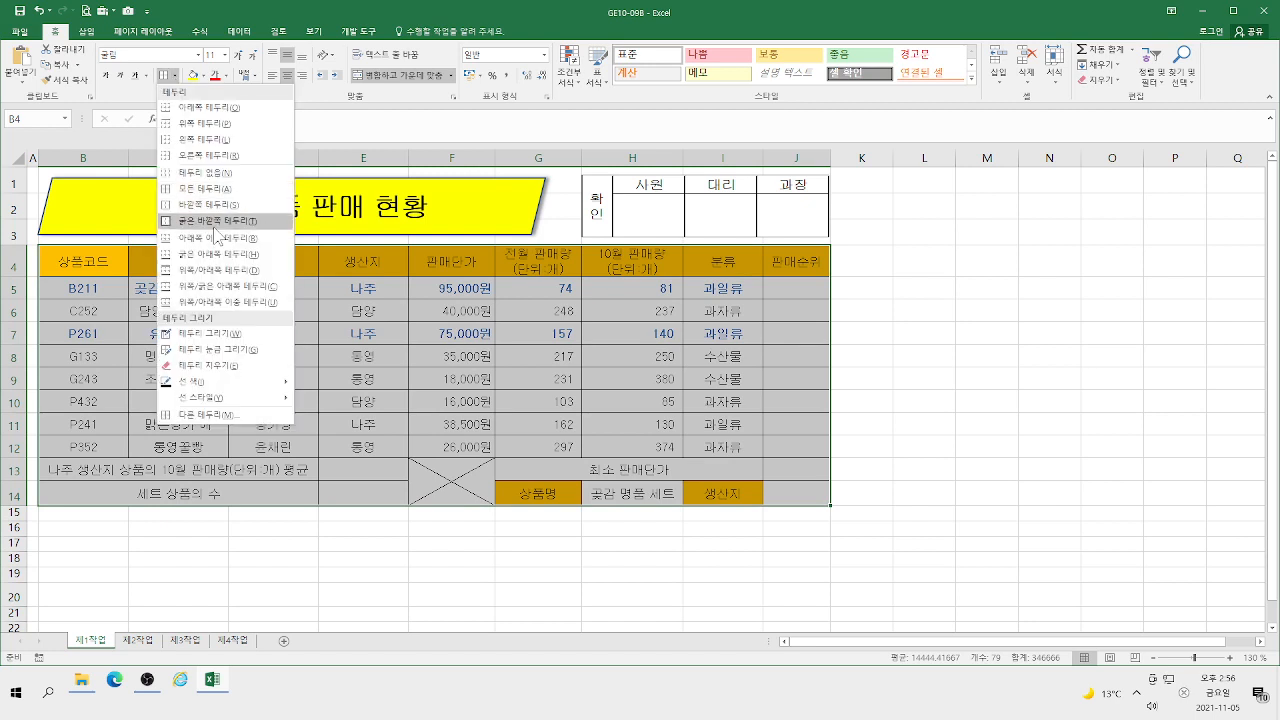
{"action": "left_click", "coordinate": [214, 228]}
{"action": "left_click_drag", "start_coordinate": [50, 262], "coordinate": [795, 262]}
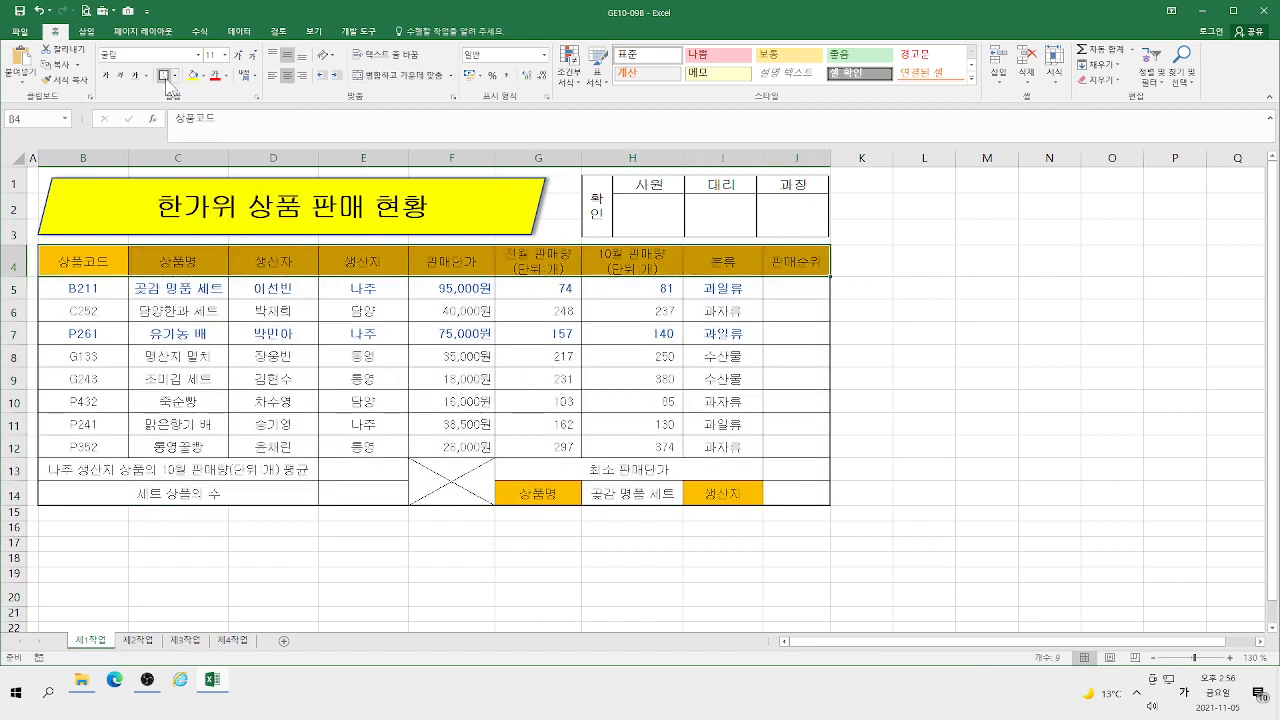
{"action": "left_click_drag", "start_coordinate": [88, 466], "coordinate": [814, 500]}
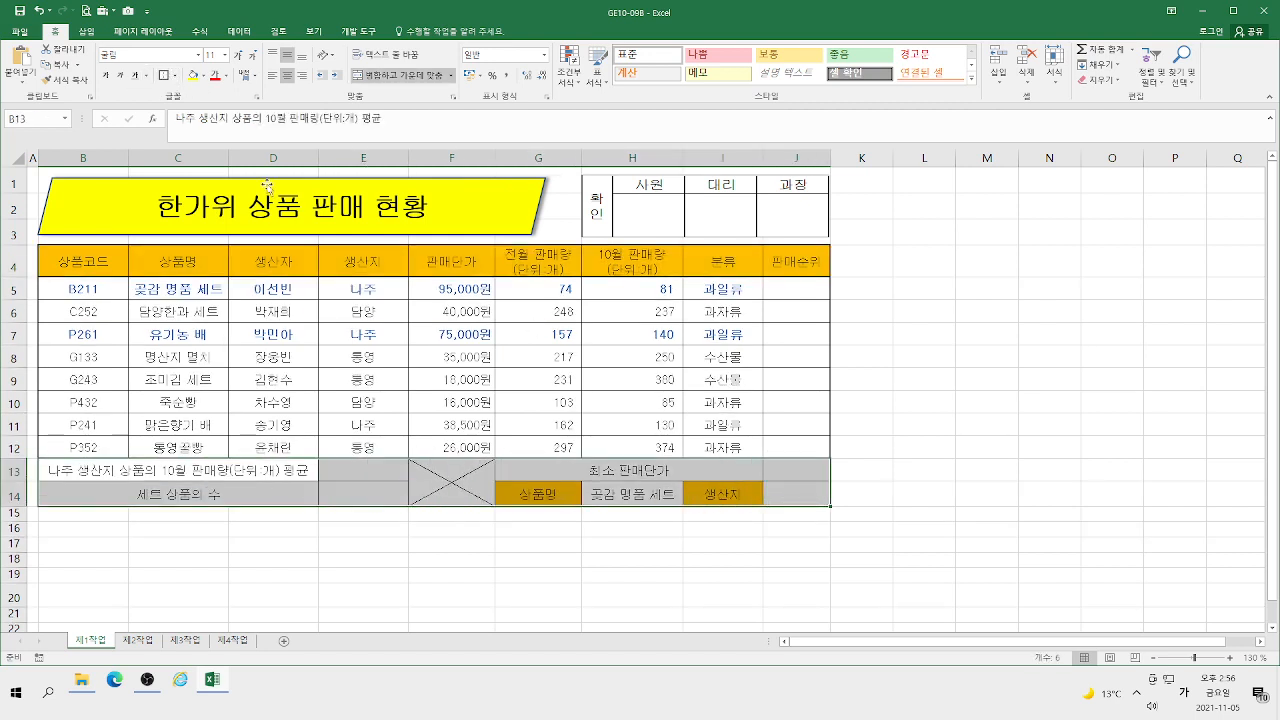
Step: Refill the 분류 column from I5 through I12 with the CHOOSE formula
{"action": "left_click", "coordinate": [731, 288]}
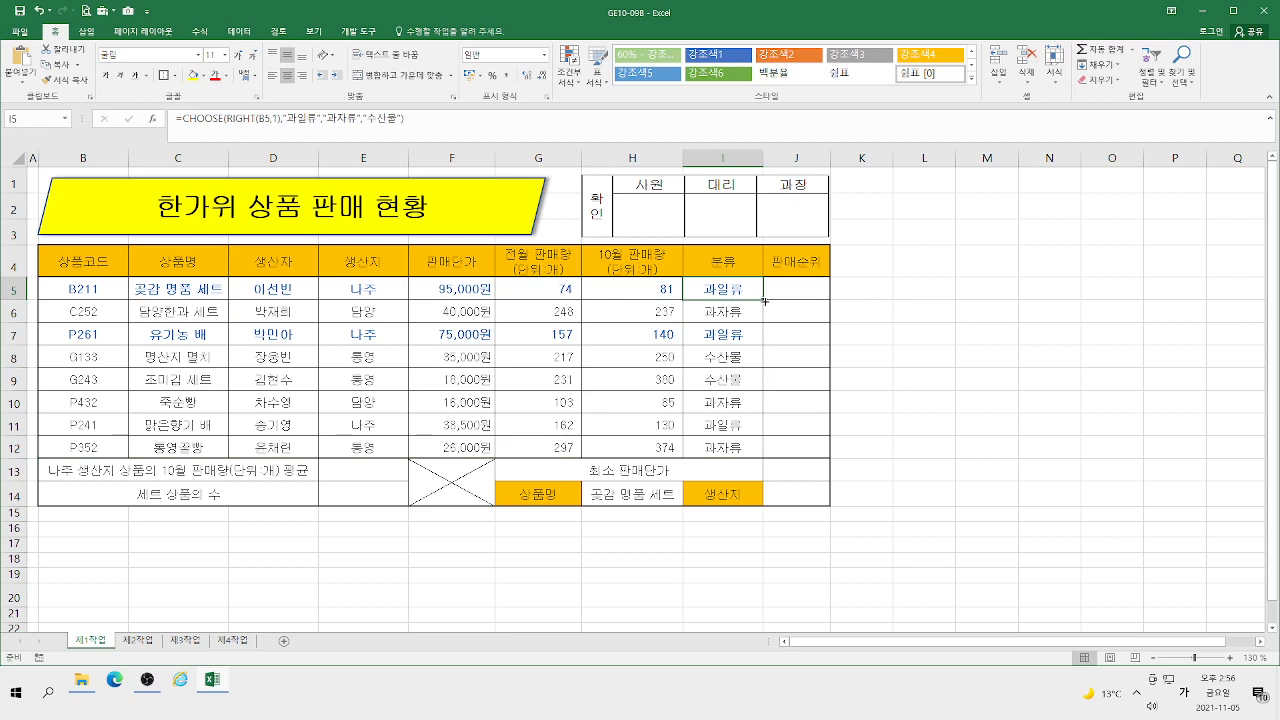
{"action": "left_click_drag", "start_coordinate": [764, 300], "coordinate": [763, 447]}
{"action": "left_click", "coordinate": [721, 358]}
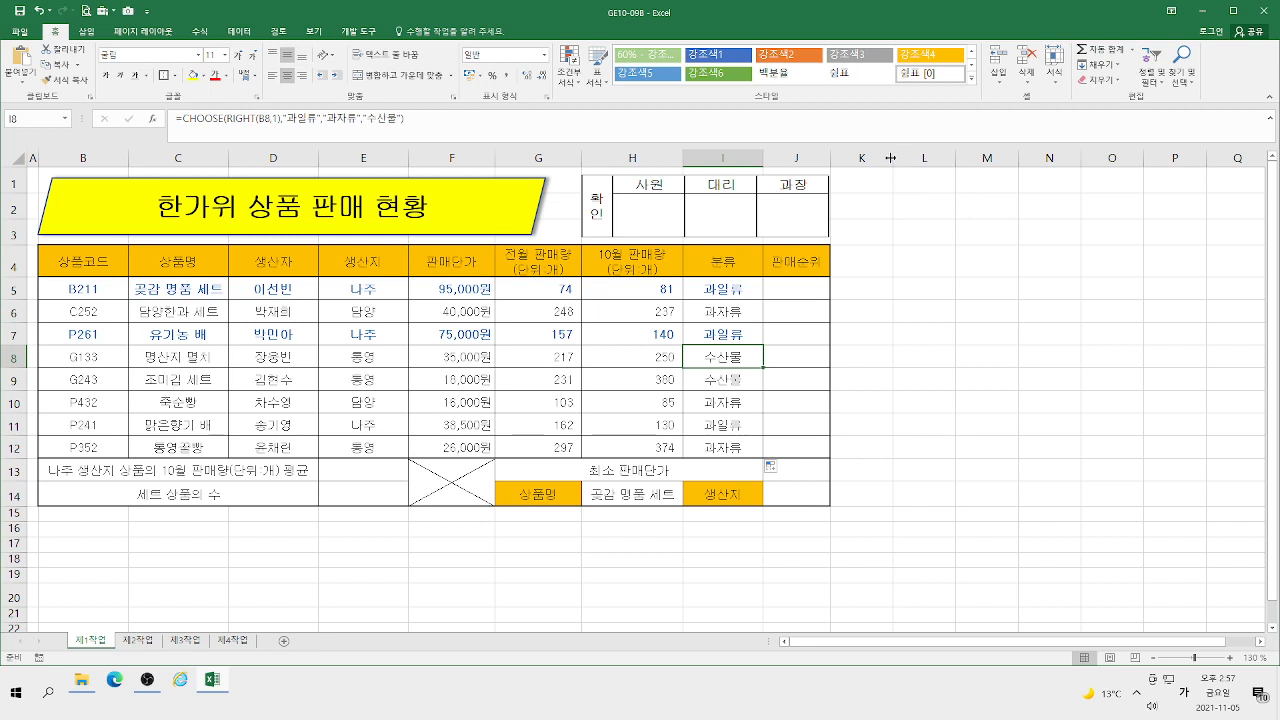
Step: Widen column K and begin an IF formula in K5 with a nested RIGHT taking 1 character from B5
{"action": "left_click_drag", "start_coordinate": [891, 157], "coordinate": [925, 157]}
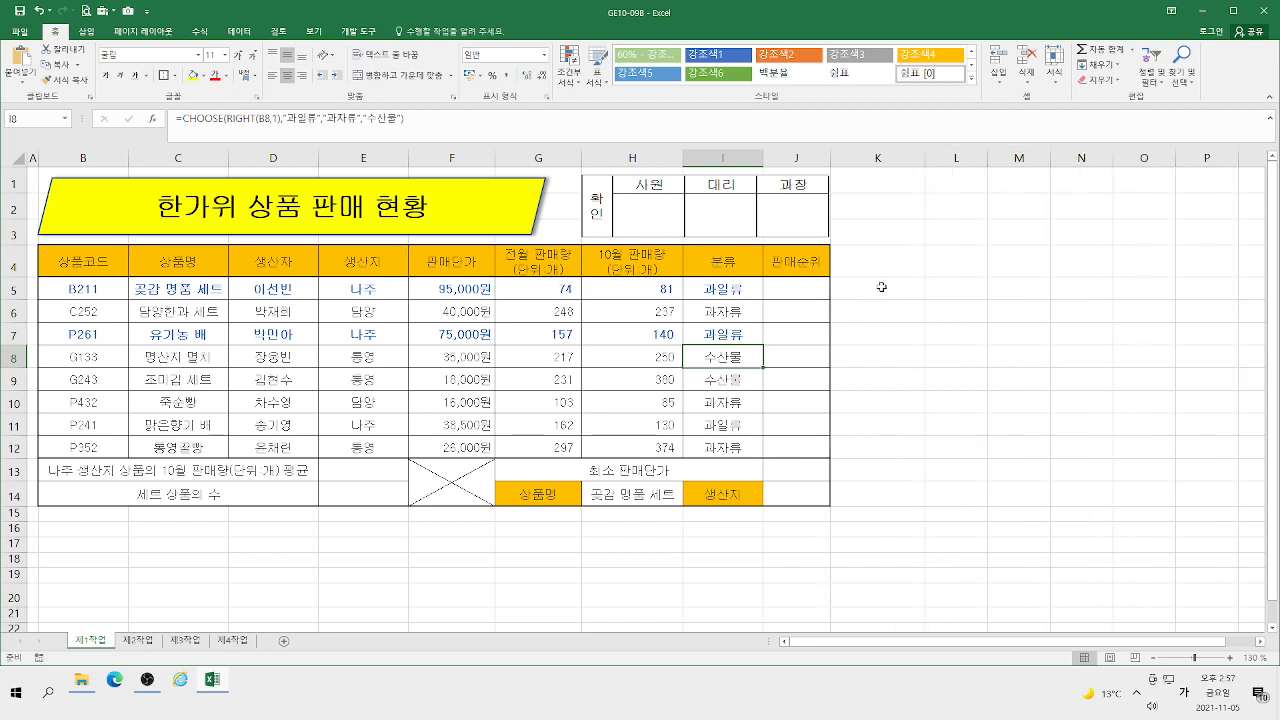
{"action": "left_click", "coordinate": [880, 286]}
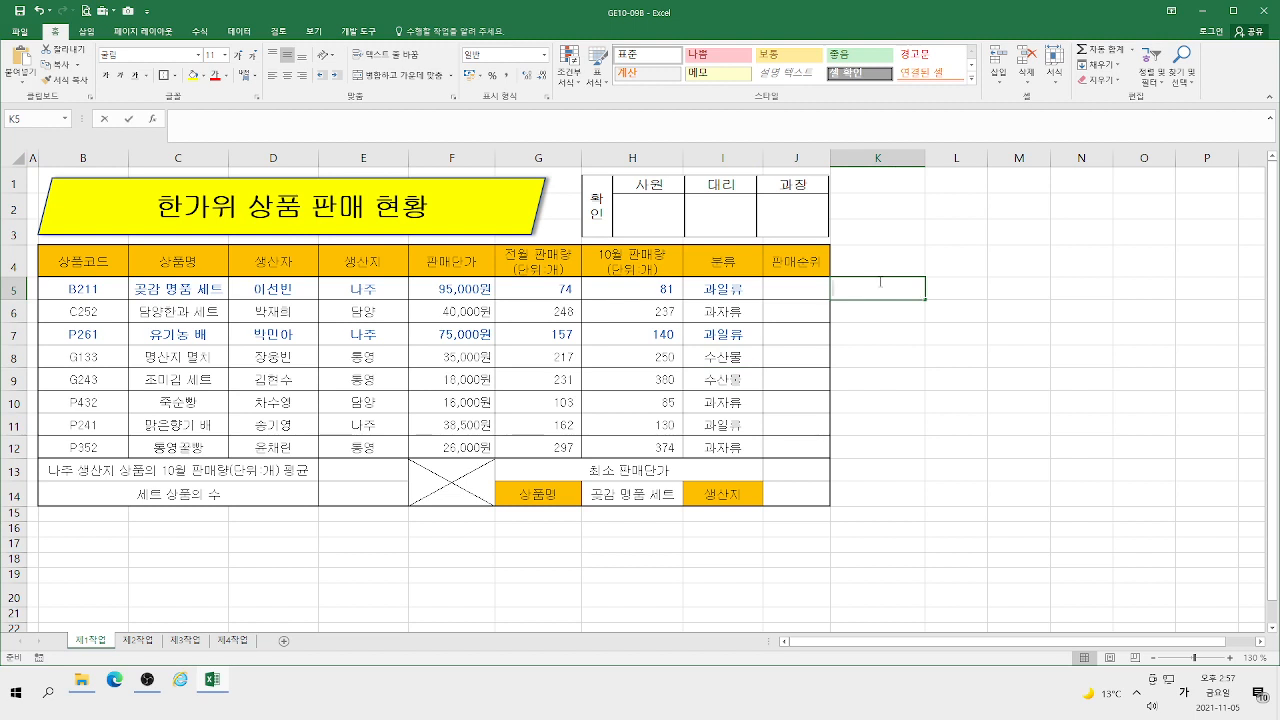
{"action": "type", "text": "=ㅑㄹ"}
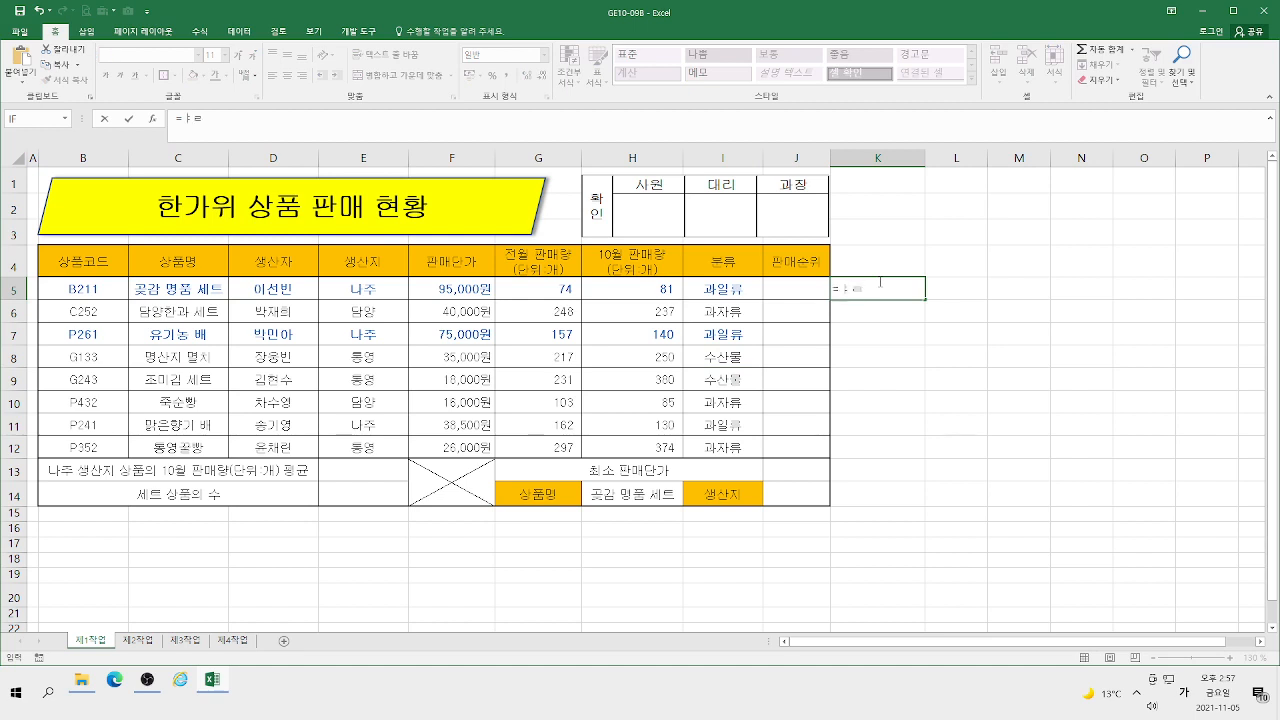
{"action": "key", "text": "BackSpace"}
{"action": "key", "text": "BackSpace"}
{"action": "key", "text": "Hangul"}
{"action": "type", "text": "if"}
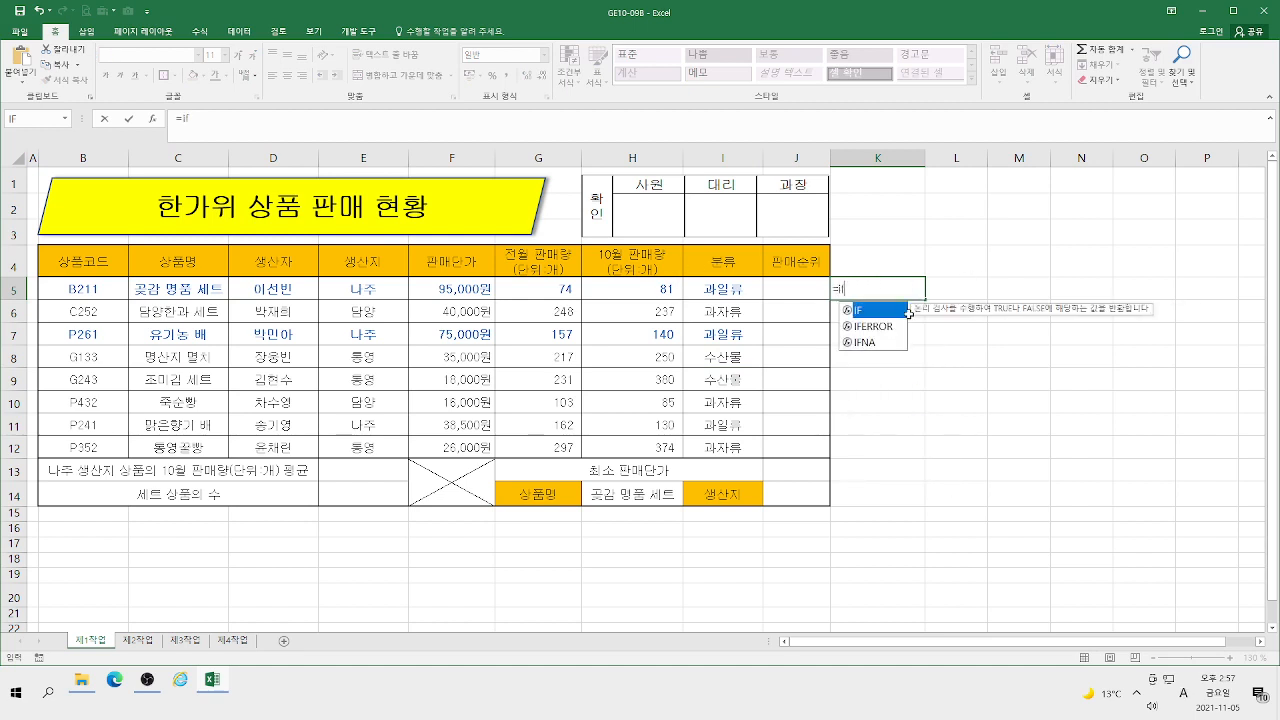
{"action": "double_click", "coordinate": [858, 311]}
{"action": "type", "text": "ri"}
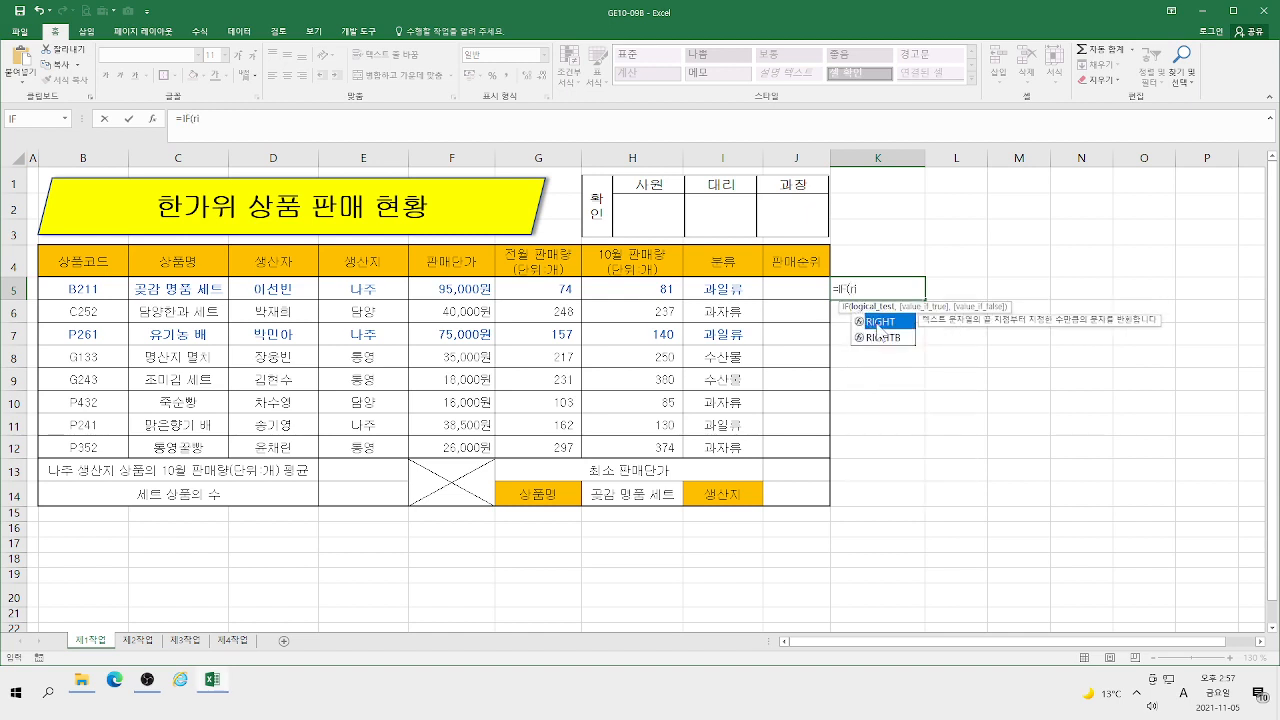
{"action": "double_click", "coordinate": [875, 321]}
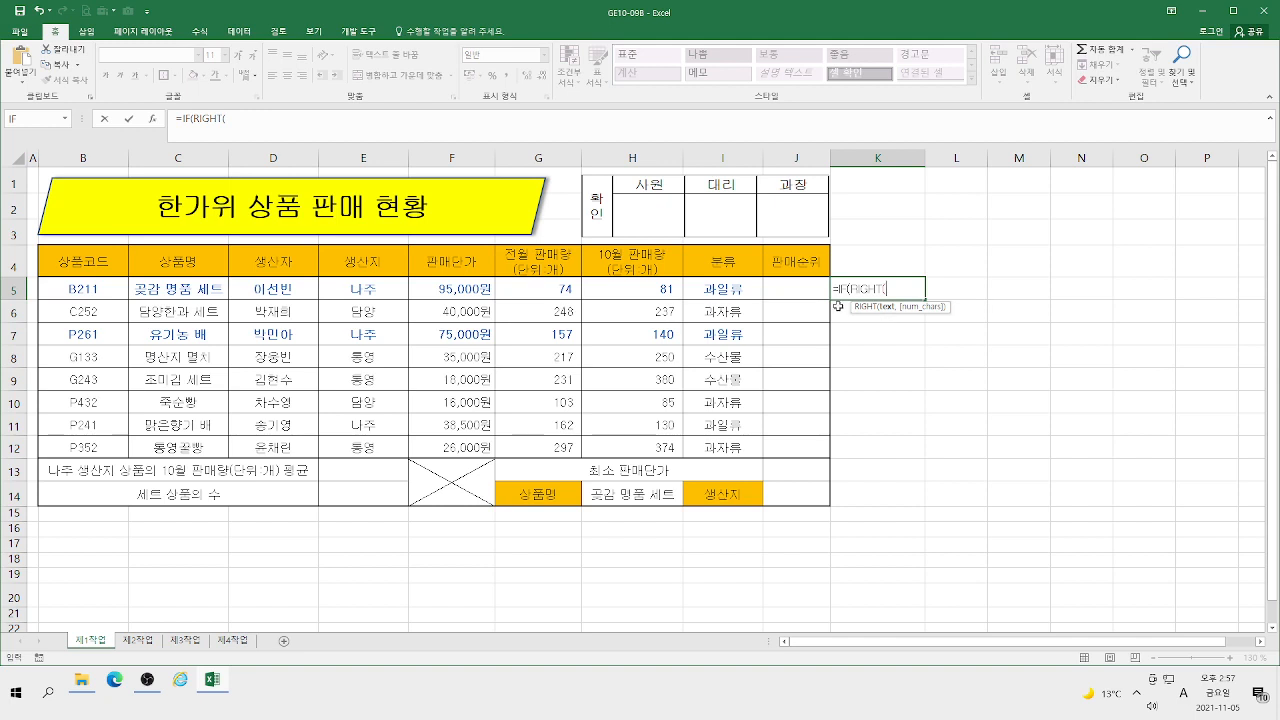
{"action": "left_click", "coordinate": [89, 292]}
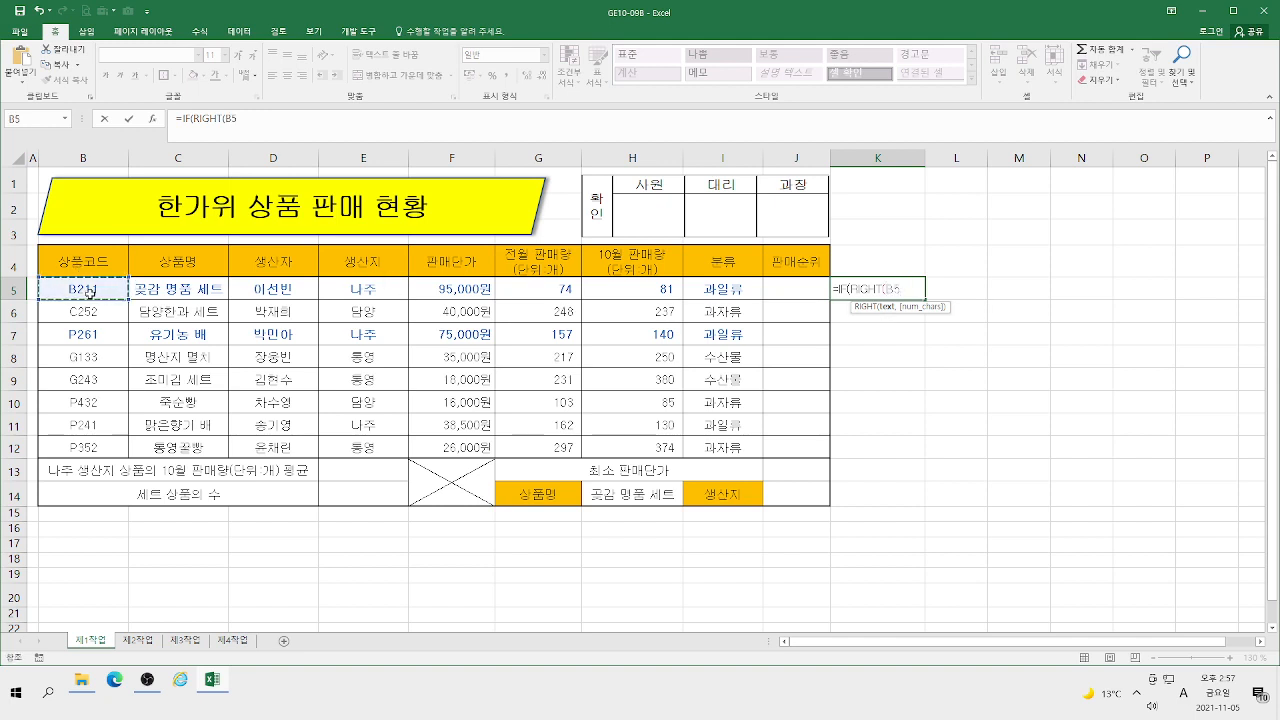
{"action": "type", "text": ",1"}
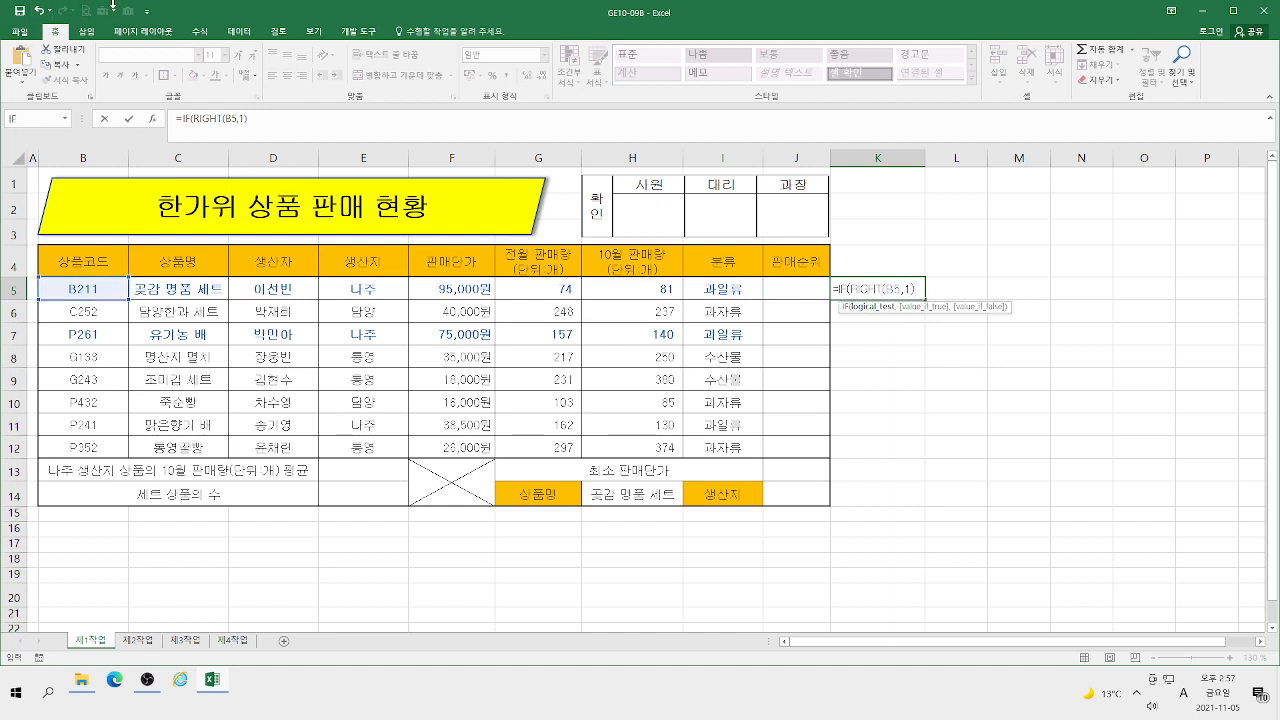
Step: Open the IF function's arguments and complete its logical test as RIGHT(B5,1)="1"
{"action": "left_click", "coordinate": [180, 118]}
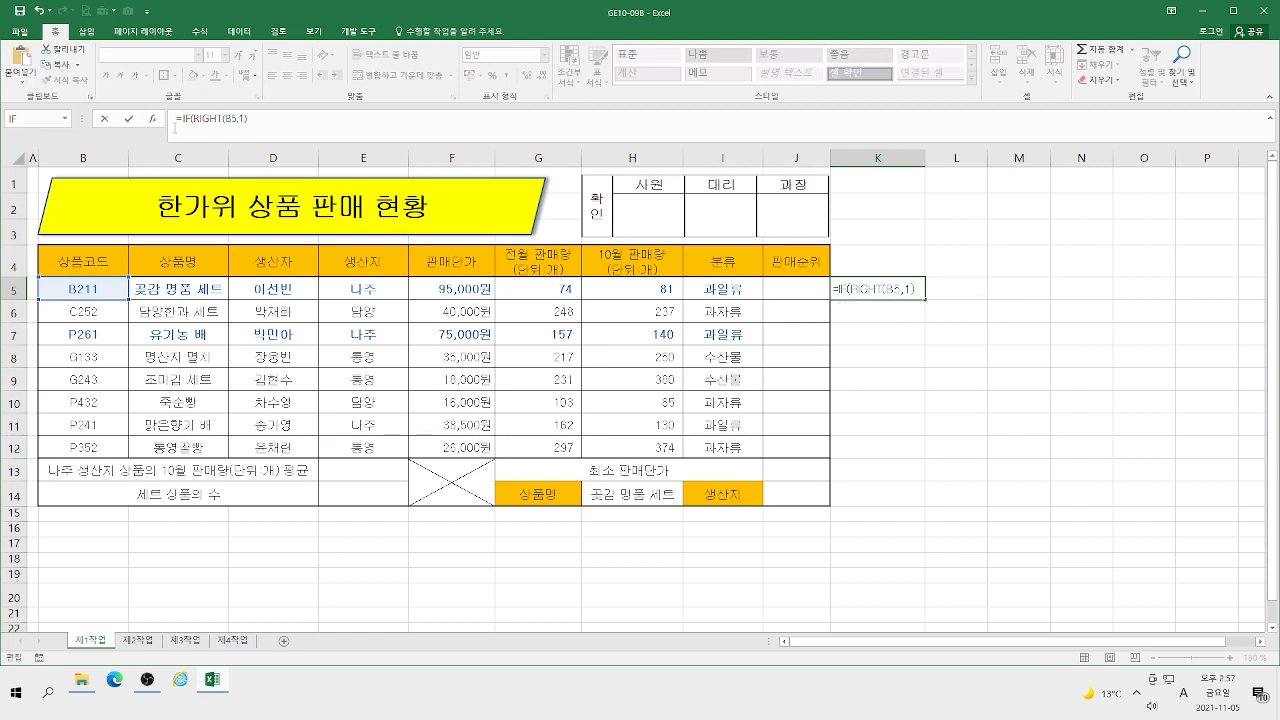
{"action": "left_click", "coordinate": [152, 119]}
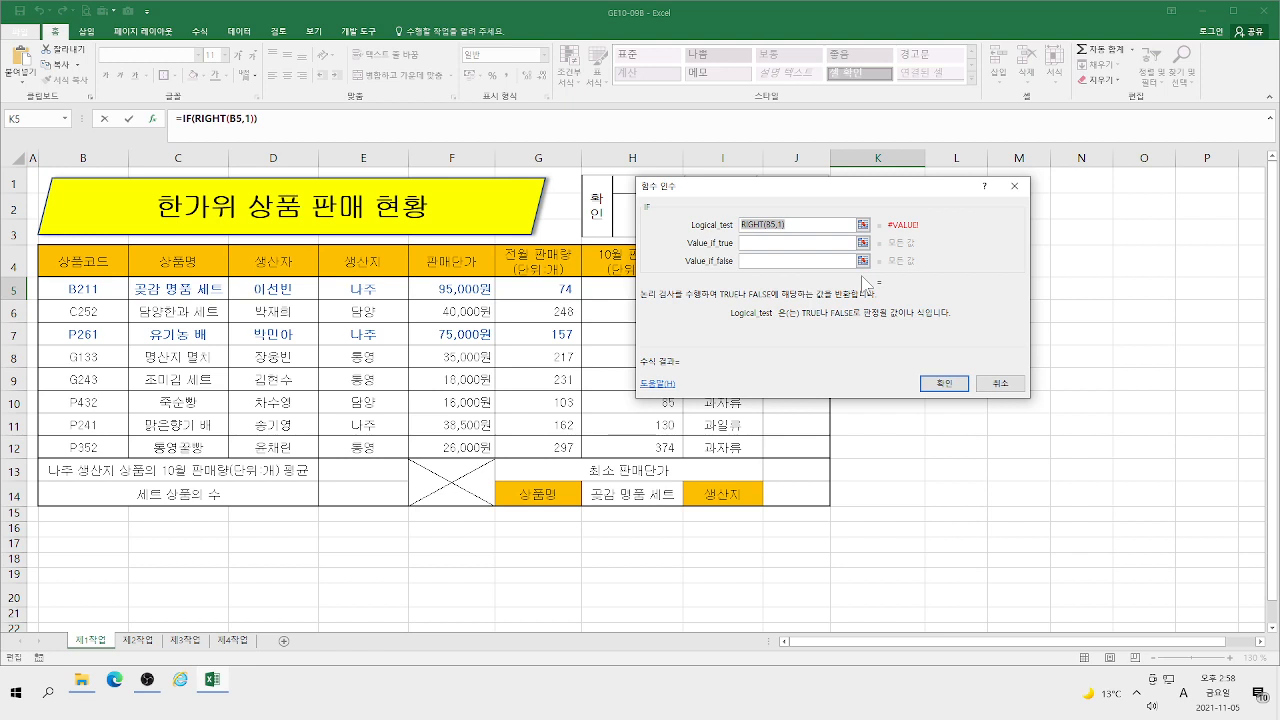
{"action": "left_click", "coordinate": [820, 223]}
{"action": "type", "text": "="}
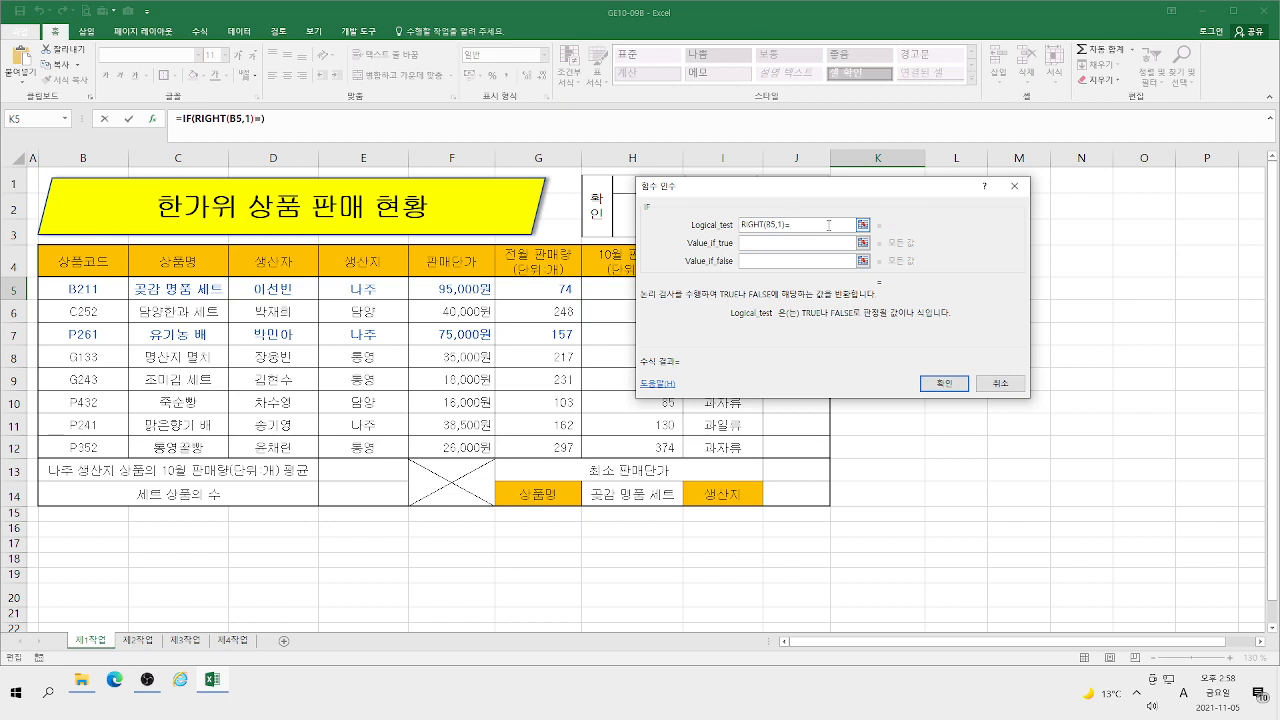
{"action": "type", "text": "\"1\""}
Step: Set the IF function's value if true to 과일류, with the arguments dialog moved clear of the table
{"action": "left_click", "coordinate": [789, 244]}
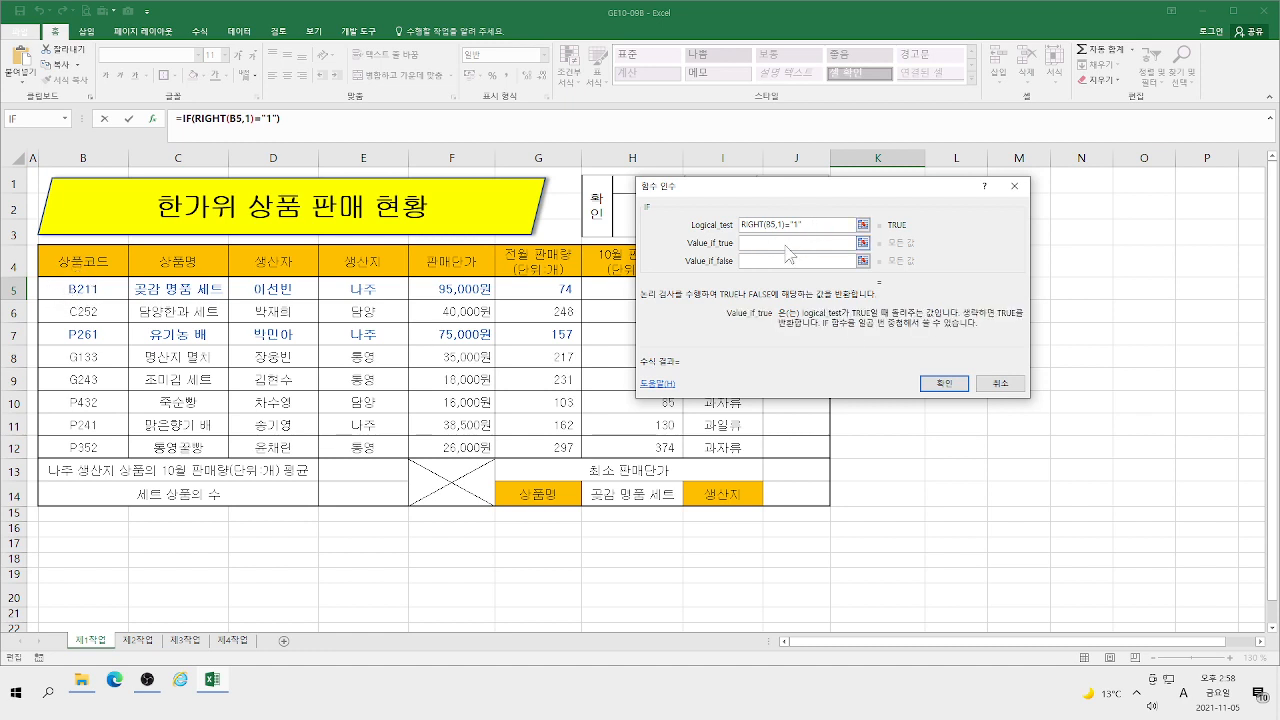
{"action": "left_click_drag", "start_coordinate": [806, 193], "coordinate": [1025, 208]}
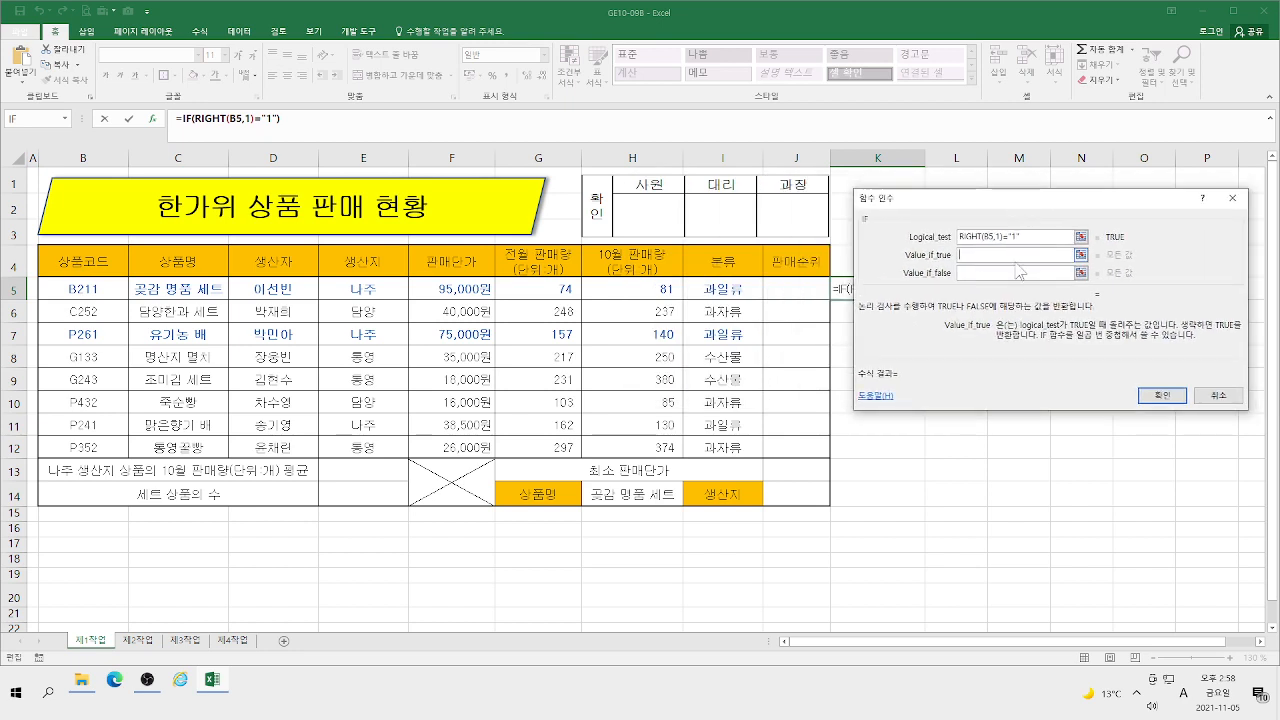
{"action": "type", "text": "rh"}
{"action": "key", "text": "BackSpace"}
{"action": "key", "text": "BackSpace"}
{"action": "key", "text": "Hangul"}
{"action": "type", "text": "과이"}
{"action": "type", "text": "류"}
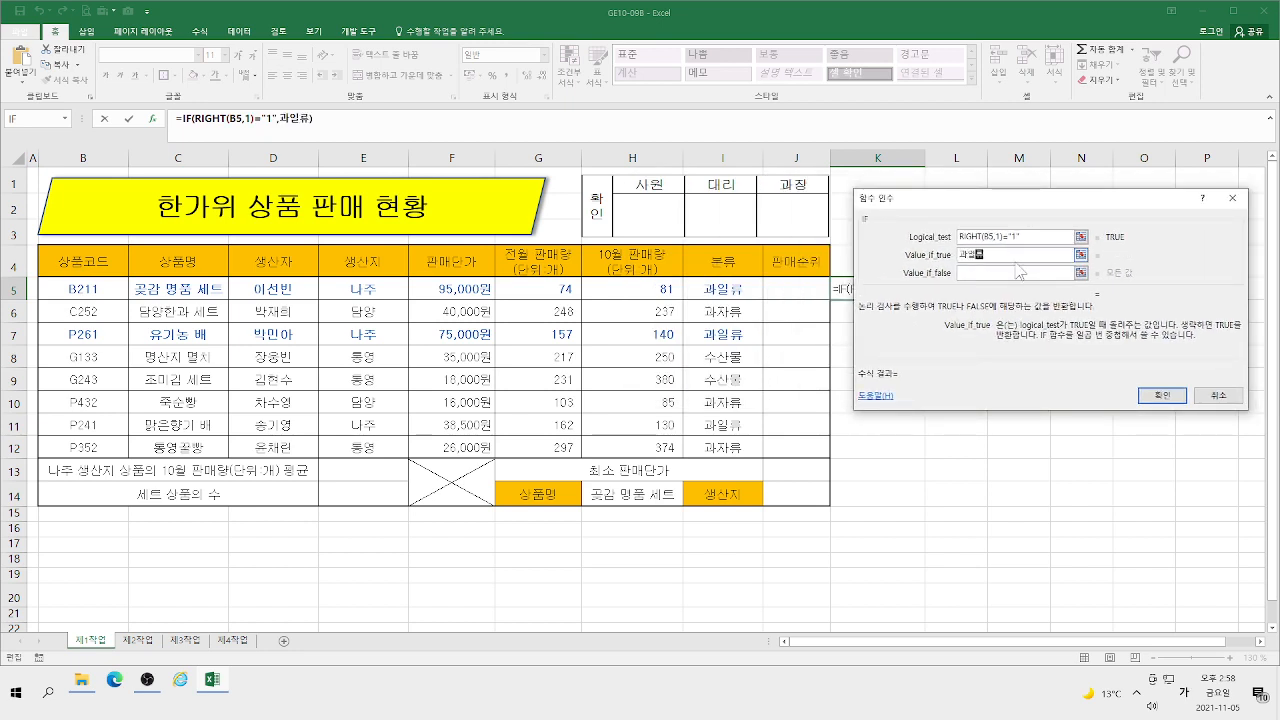
{"action": "key", "text": "Tab"}
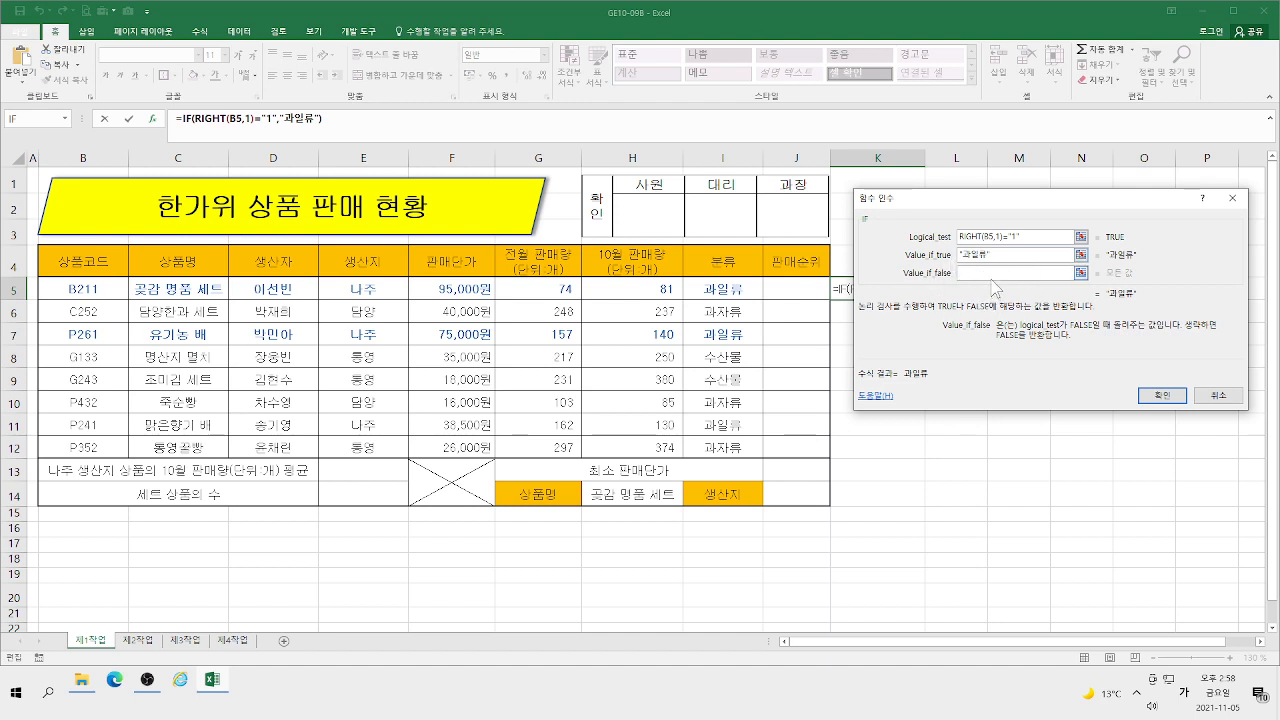
{"action": "key", "text": "shift+Tab"}
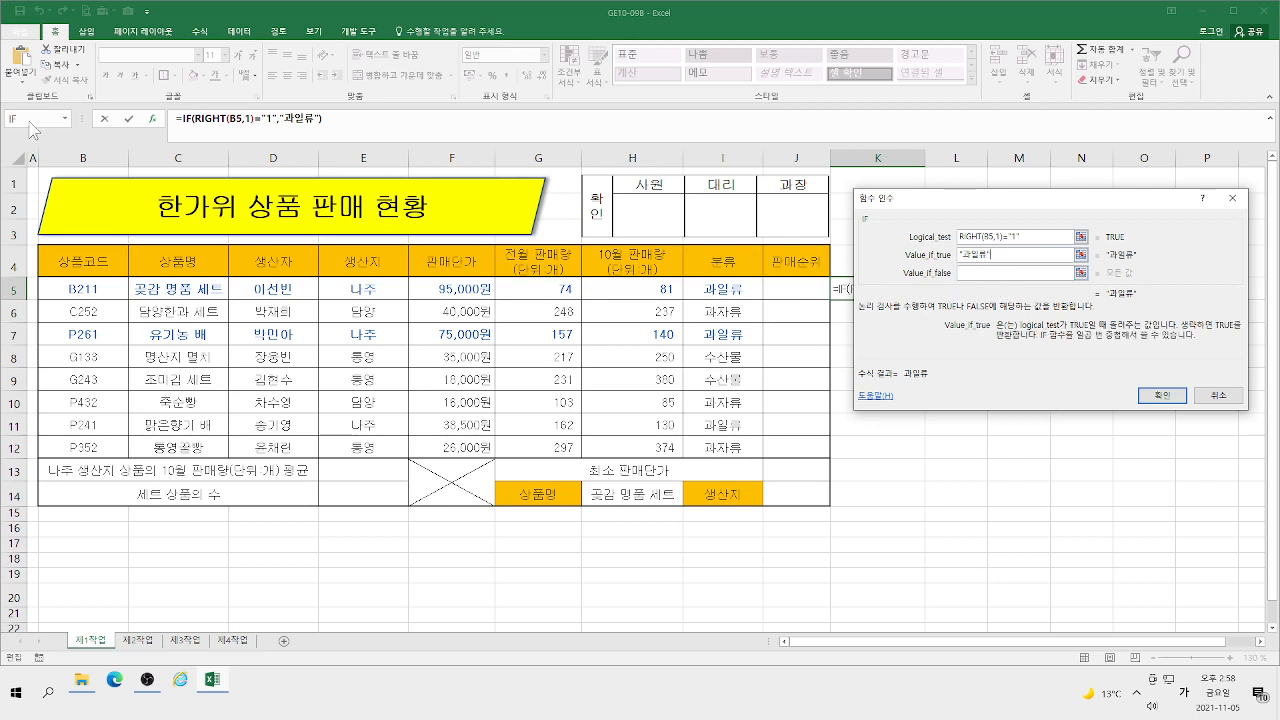
Step: Nest a second IF as the value if false, with the logical test RIGHT(B5,1)="2"
{"action": "left_click", "coordinate": [995, 273]}
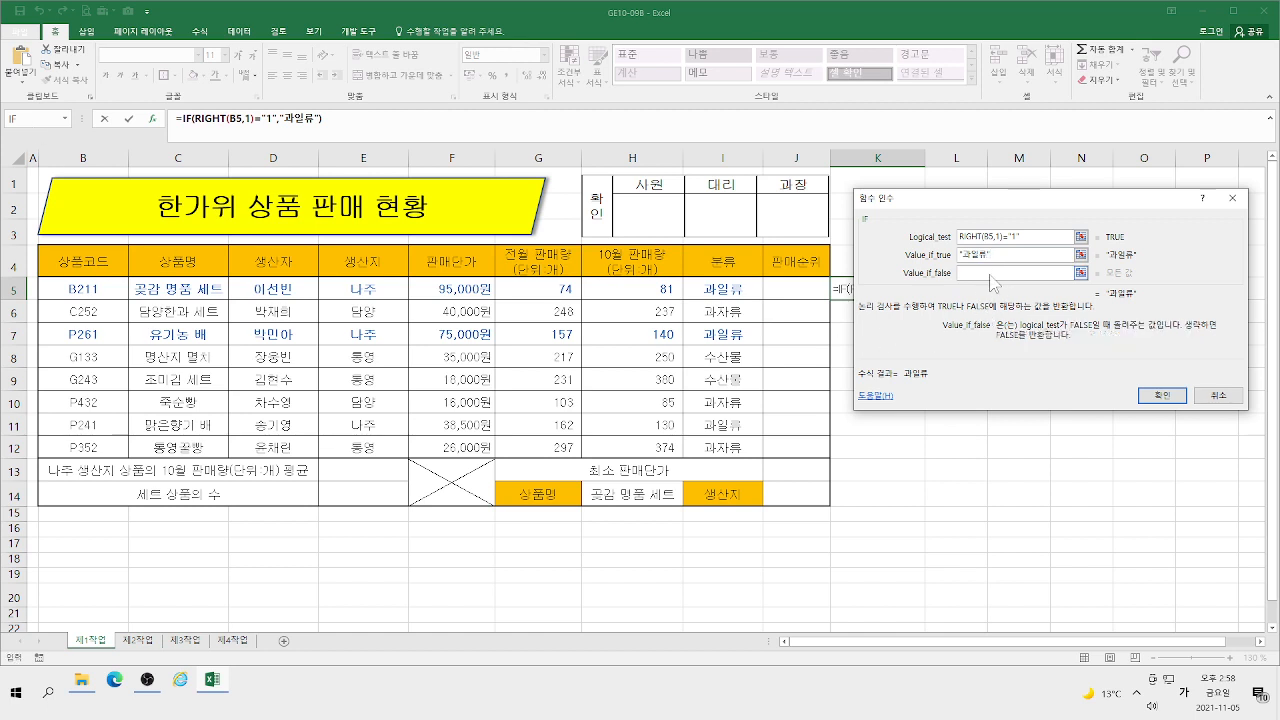
{"action": "left_click", "coordinate": [18, 119]}
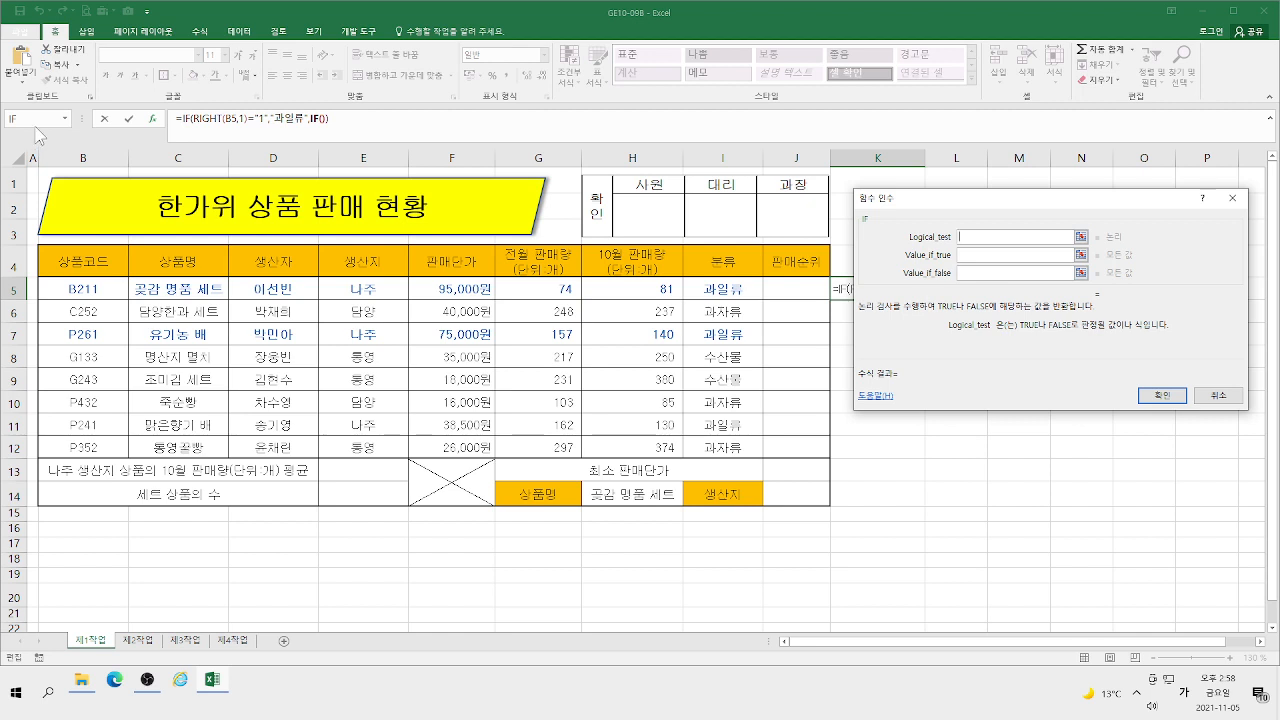
{"action": "type", "text": "RIGHT(B5,1)"}
{"action": "type", "text": "="}
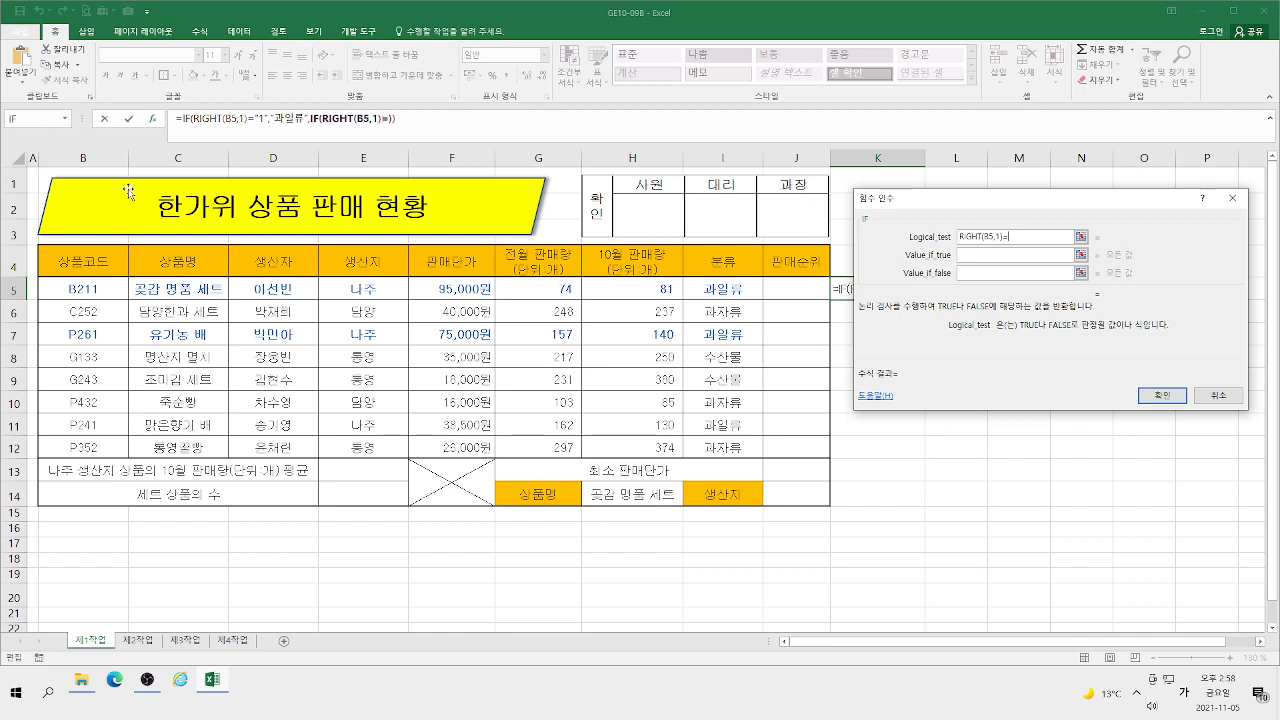
{"action": "type", "text": "\"2\""}
Step: Set the nested IF to return 과자류 if true and 수산물 if false, and confirm the formula
{"action": "left_click", "coordinate": [990, 256]}
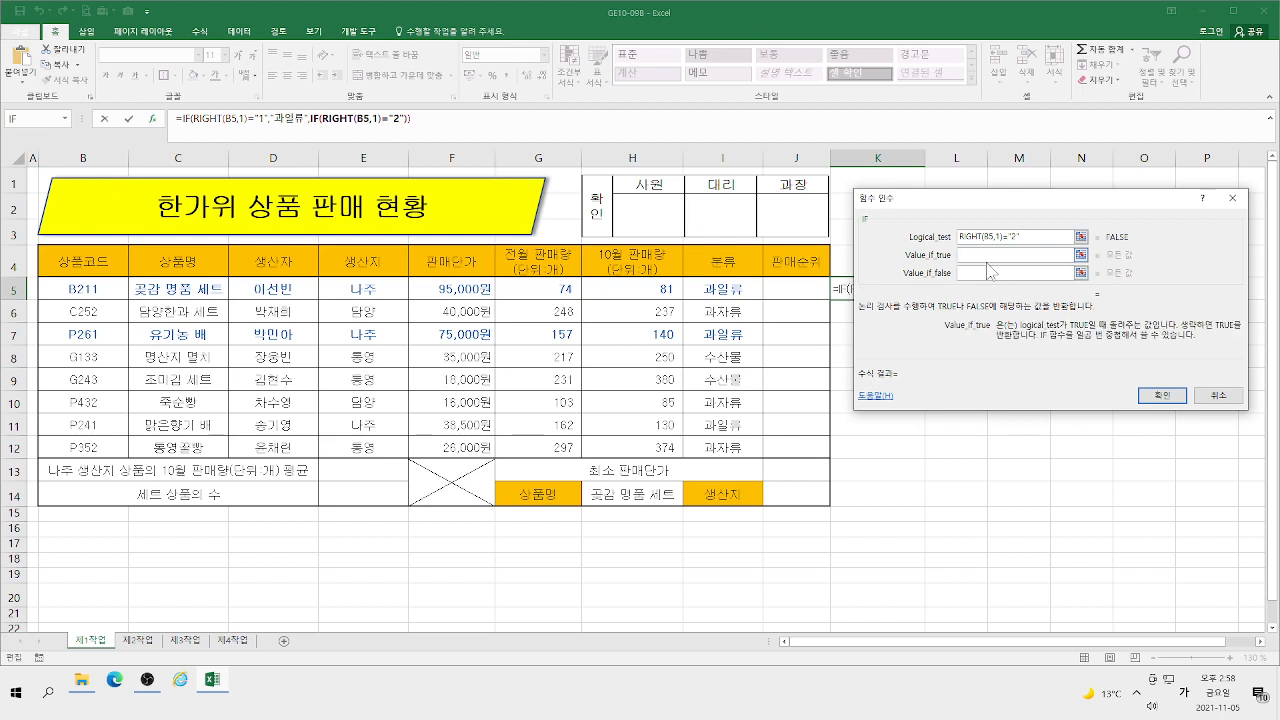
{"action": "type", "text": "과자류"}
{"action": "left_click", "coordinate": [987, 266]}
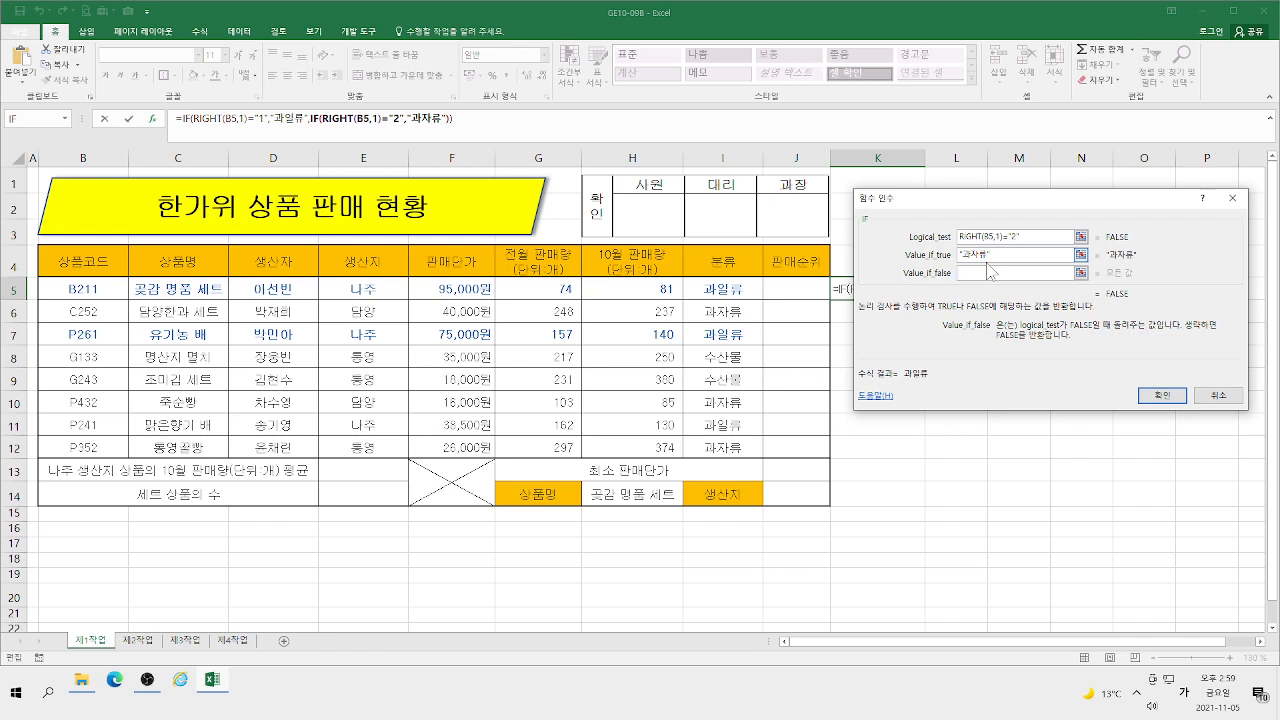
{"action": "type", "text": "수산"}
{"action": "key", "text": "BackSpace"}
{"action": "type", "text": "ㄴ물"}
{"action": "key", "text": "Tab"}
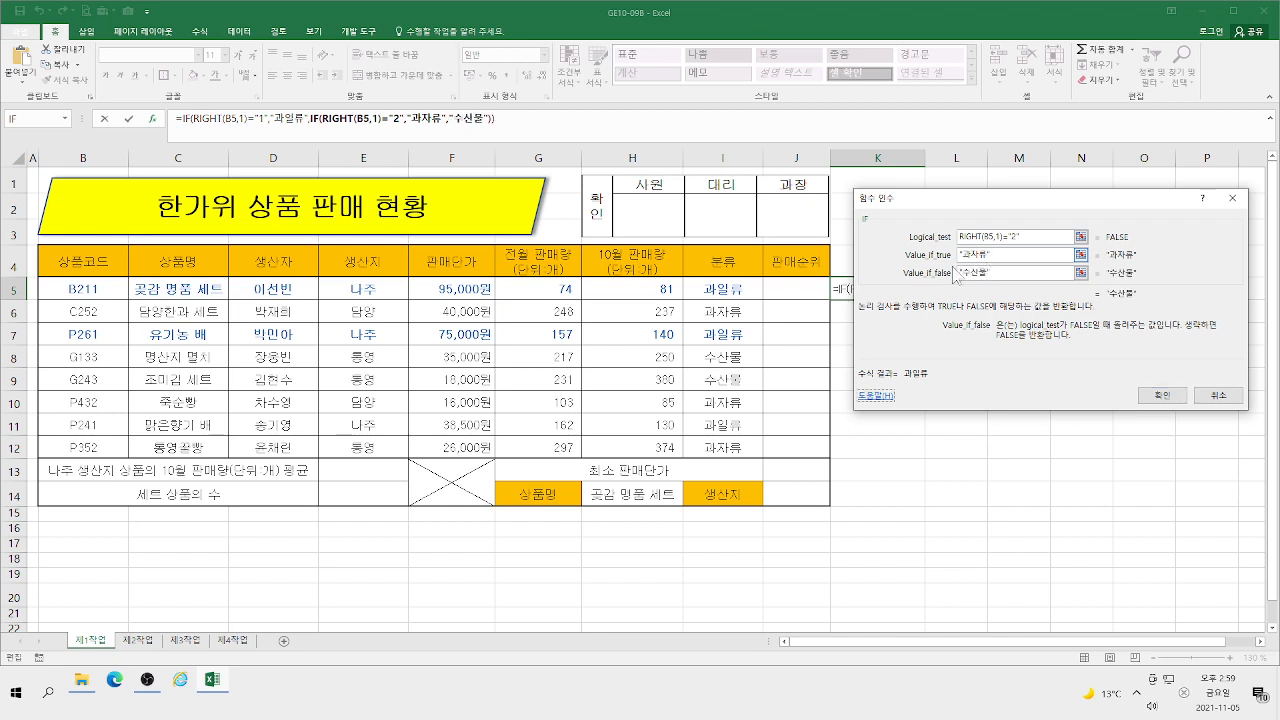
{"action": "left_click", "coordinate": [1162, 396]}
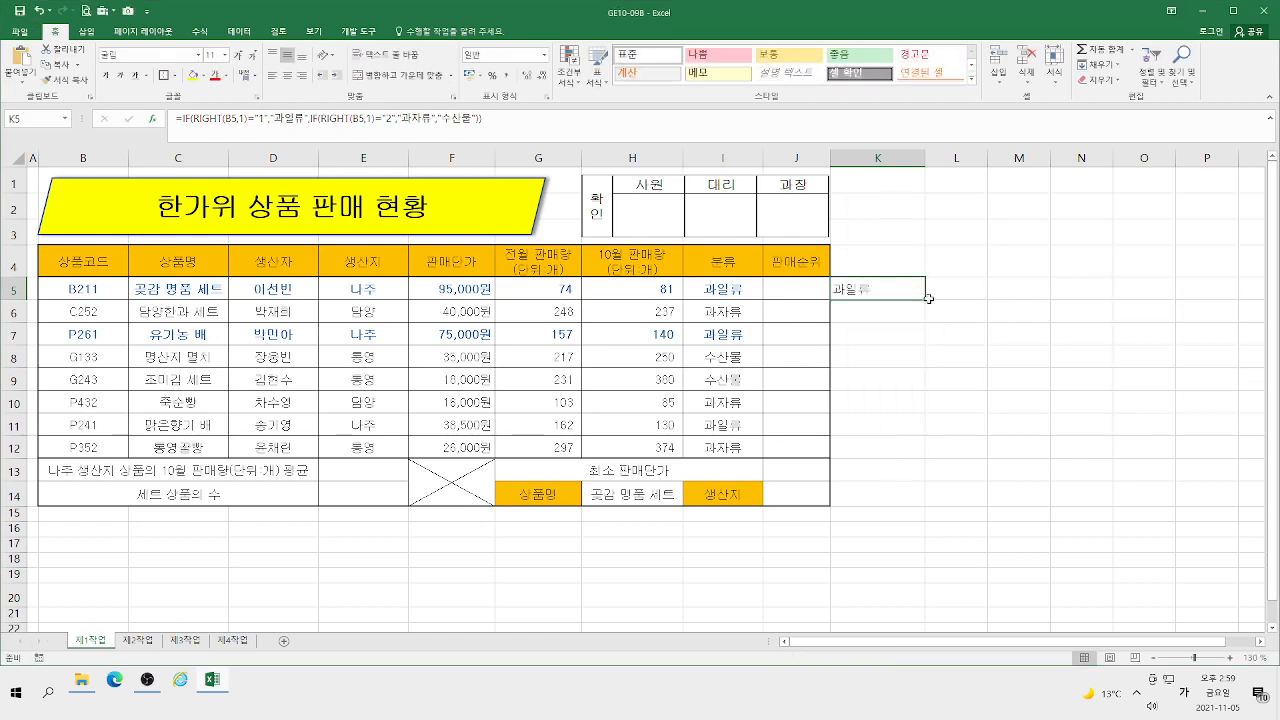
Step: Fill the K5 formula down to K12, centre column K, and compare the formulas in I5 and K5
{"action": "left_click_drag", "start_coordinate": [926, 298], "coordinate": [922, 452]}
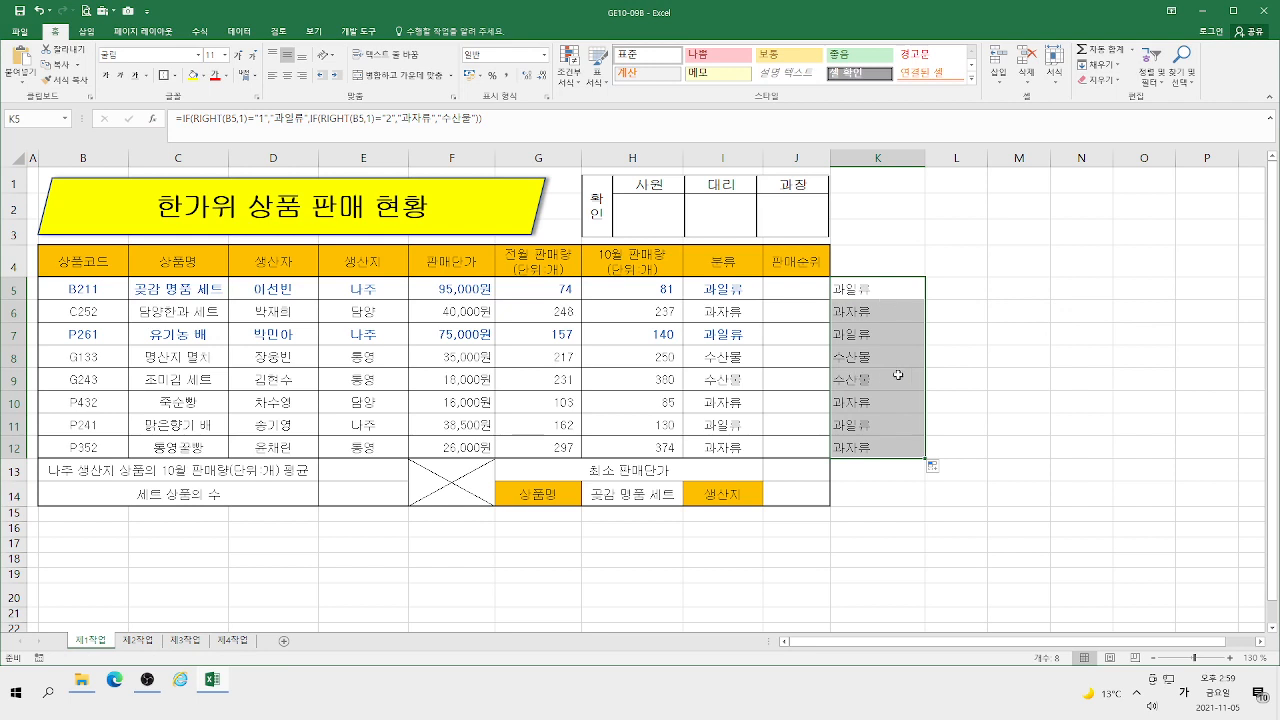
{"action": "left_click", "coordinate": [877, 158]}
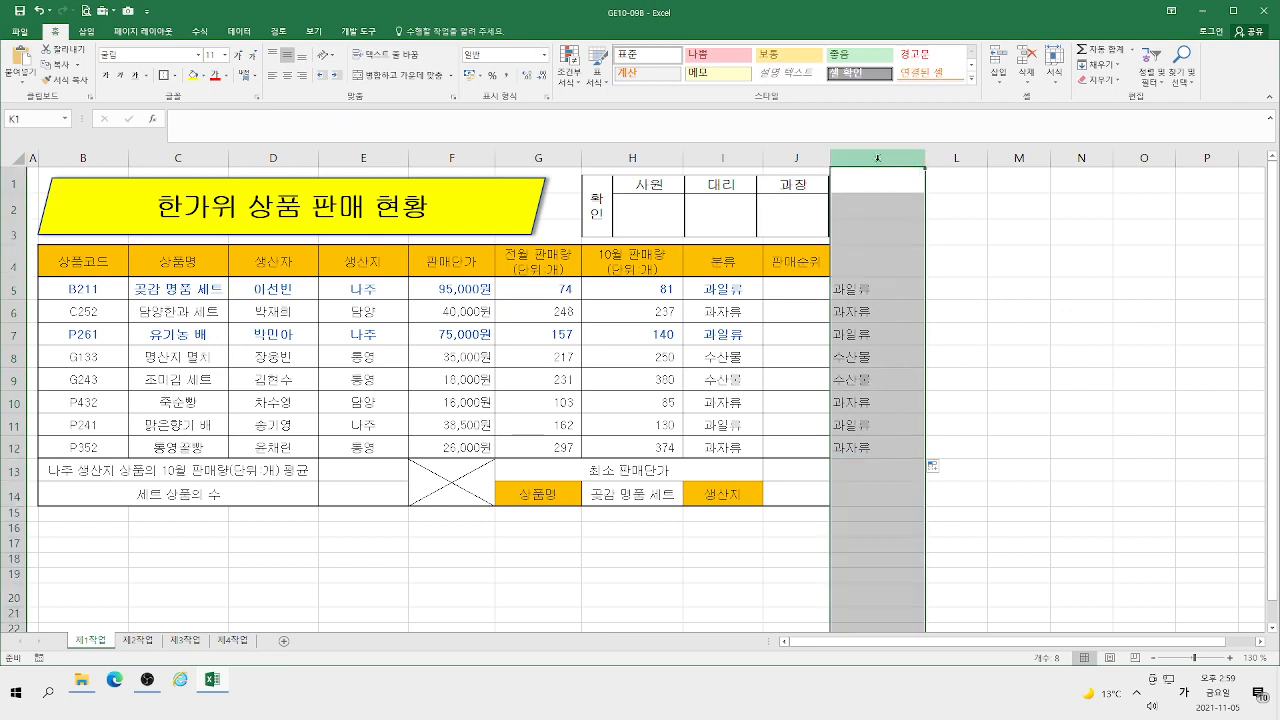
{"action": "left_click", "coordinate": [287, 76]}
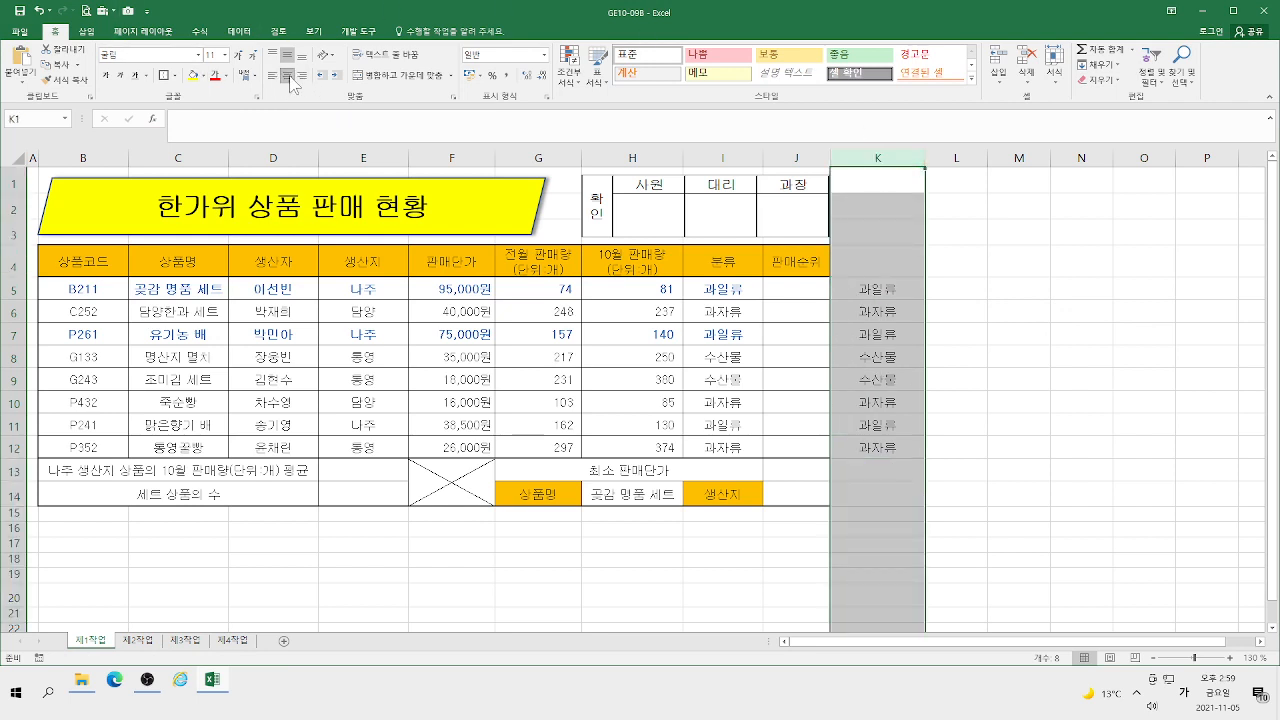
{"action": "left_click", "coordinate": [737, 291]}
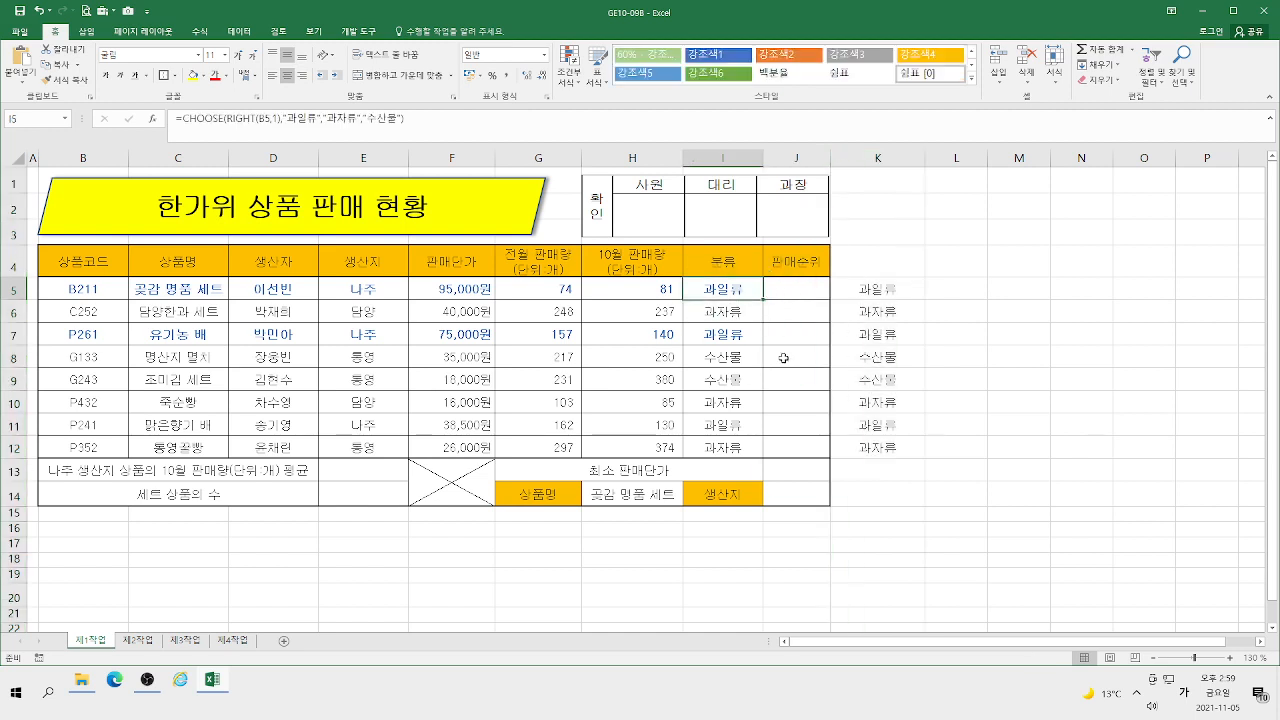
{"action": "left_click", "coordinate": [852, 290]}
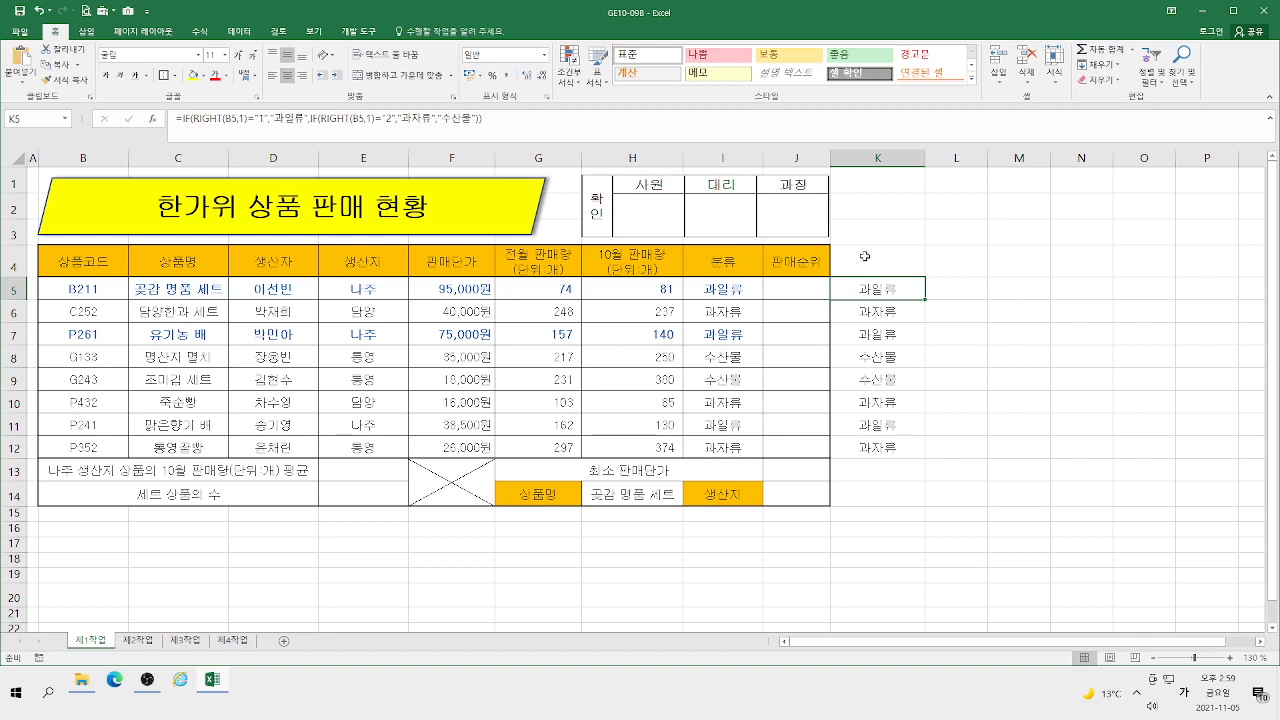
Step: Delete column K with the alternative IF formulas
{"action": "left_click", "coordinate": [888, 159]}
{"action": "right_click", "coordinate": [888, 160]}
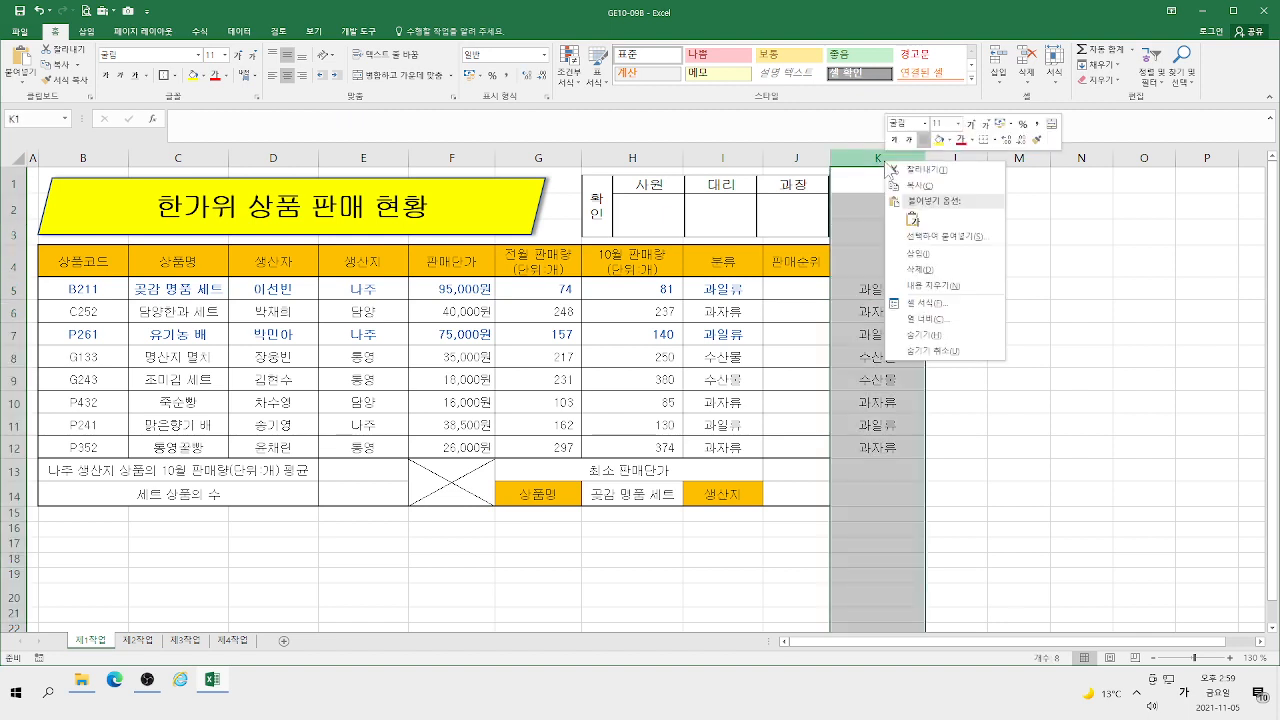
{"action": "left_click", "coordinate": [930, 269]}
Step: Begin the 판매순위 formula in J5 with RANK.EQ nested inside IF, and open the RANK.EQ function's arguments
{"action": "left_click", "coordinate": [797, 290]}
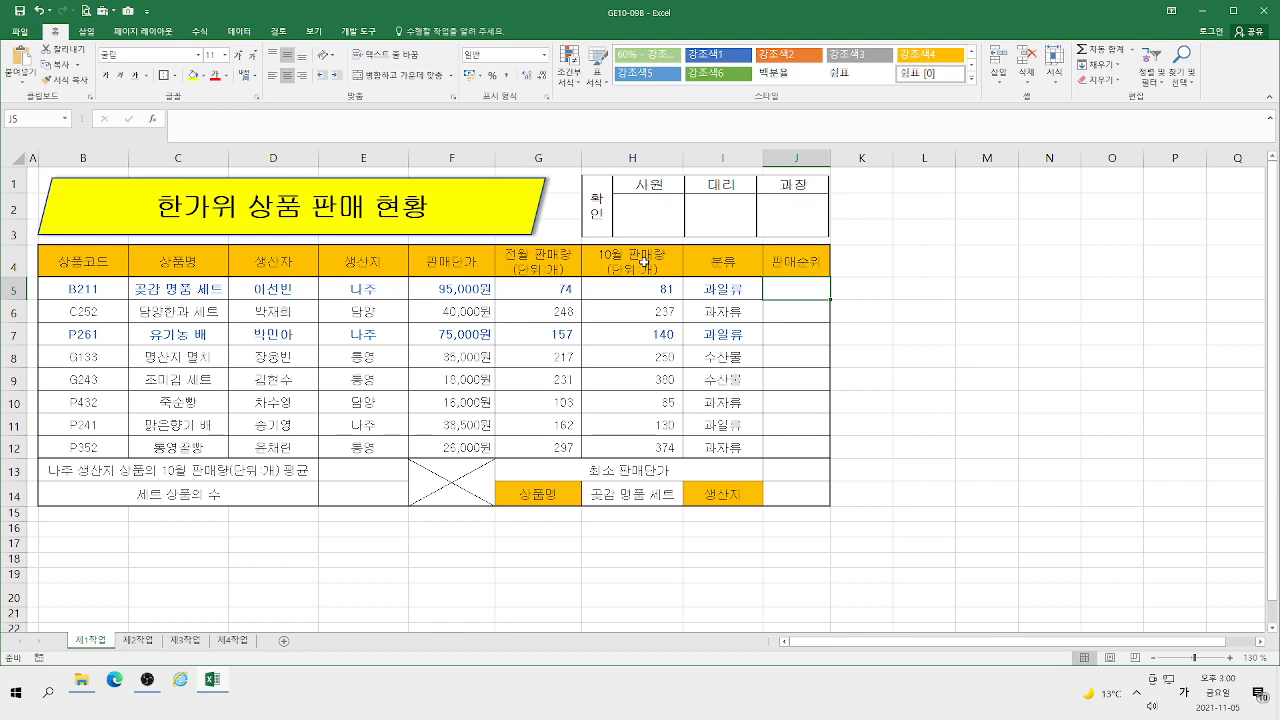
{"action": "type", "text": "="}
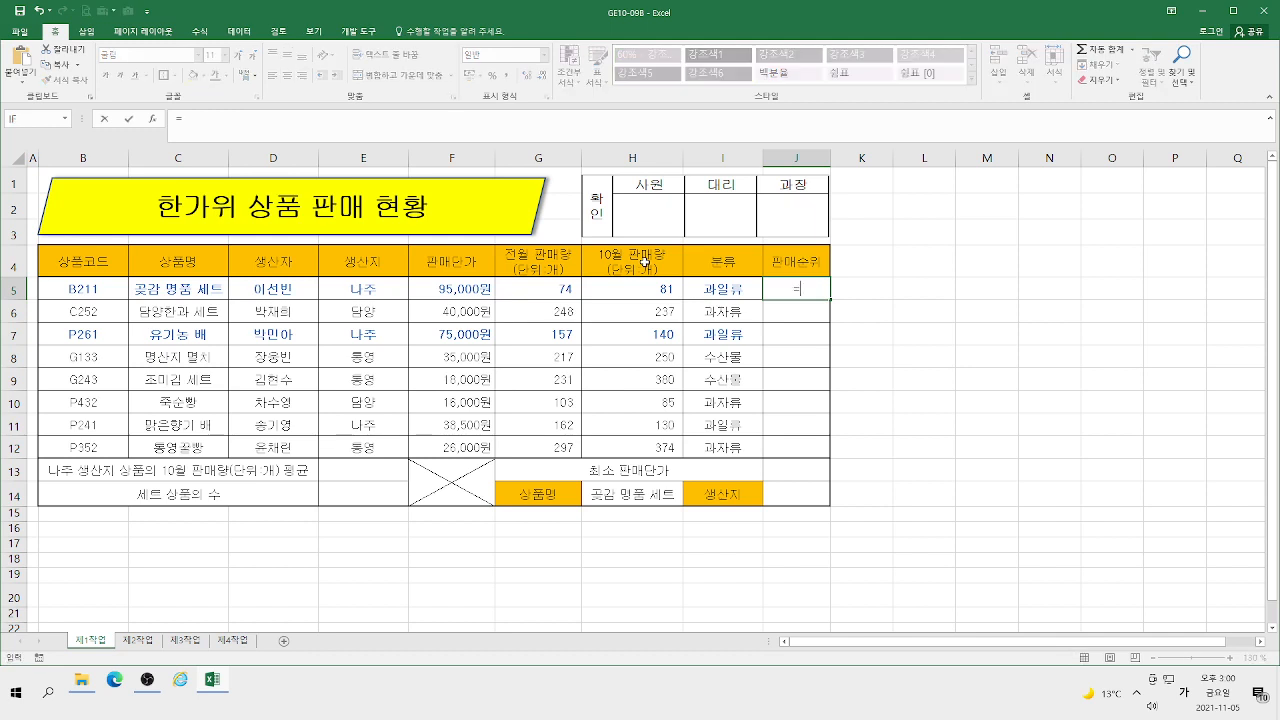
{"action": "type", "text": "ㄱㅁ"}
{"action": "key", "text": "BackSpace"}
{"action": "key", "text": "BackSpace"}
{"action": "key", "text": "BackSpace"}
{"action": "type", "text": "="}
{"action": "key", "text": "Hangul"}
{"action": "type", "text": "if"}
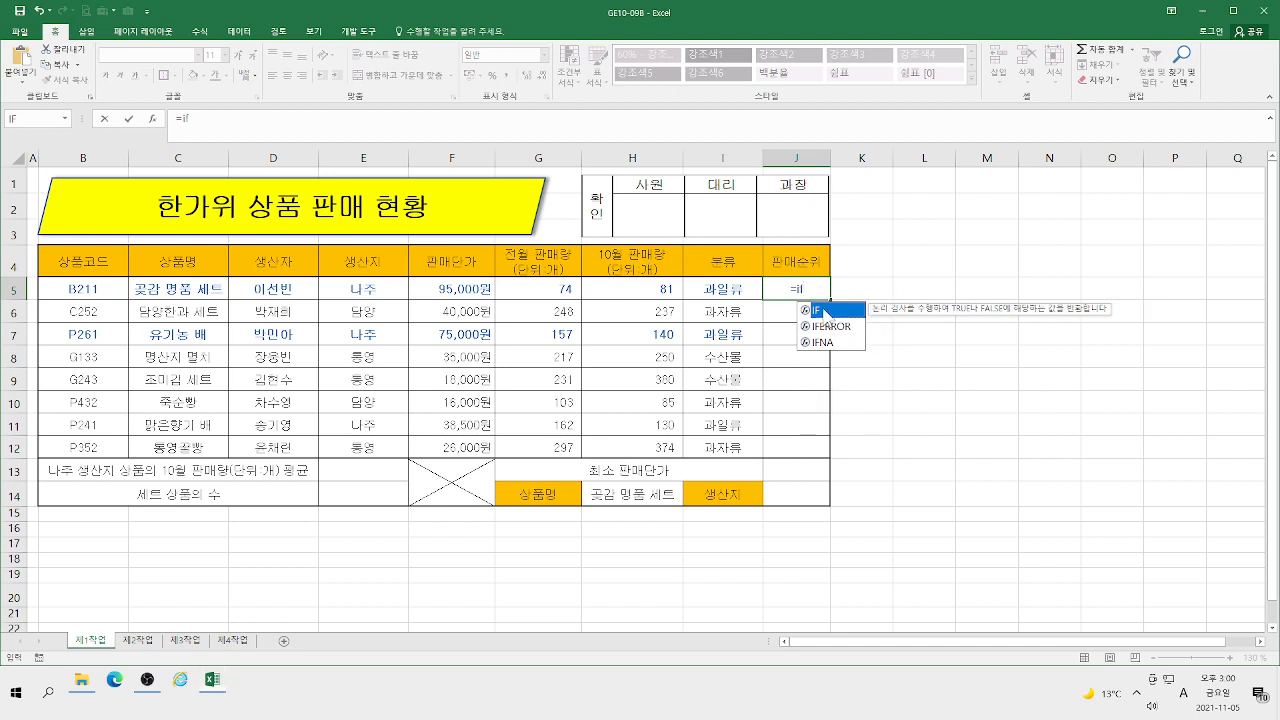
{"action": "key", "text": "Tab"}
{"action": "type", "text": "ra"}
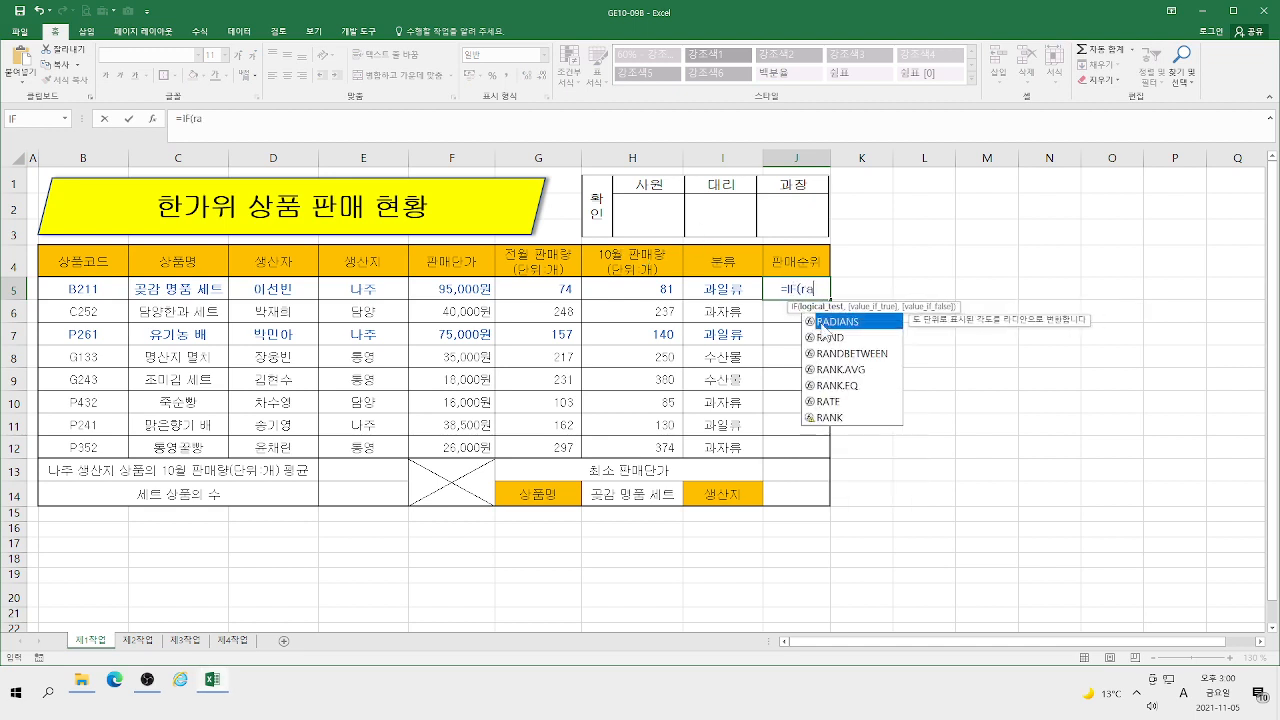
{"action": "double_click", "coordinate": [853, 386]}
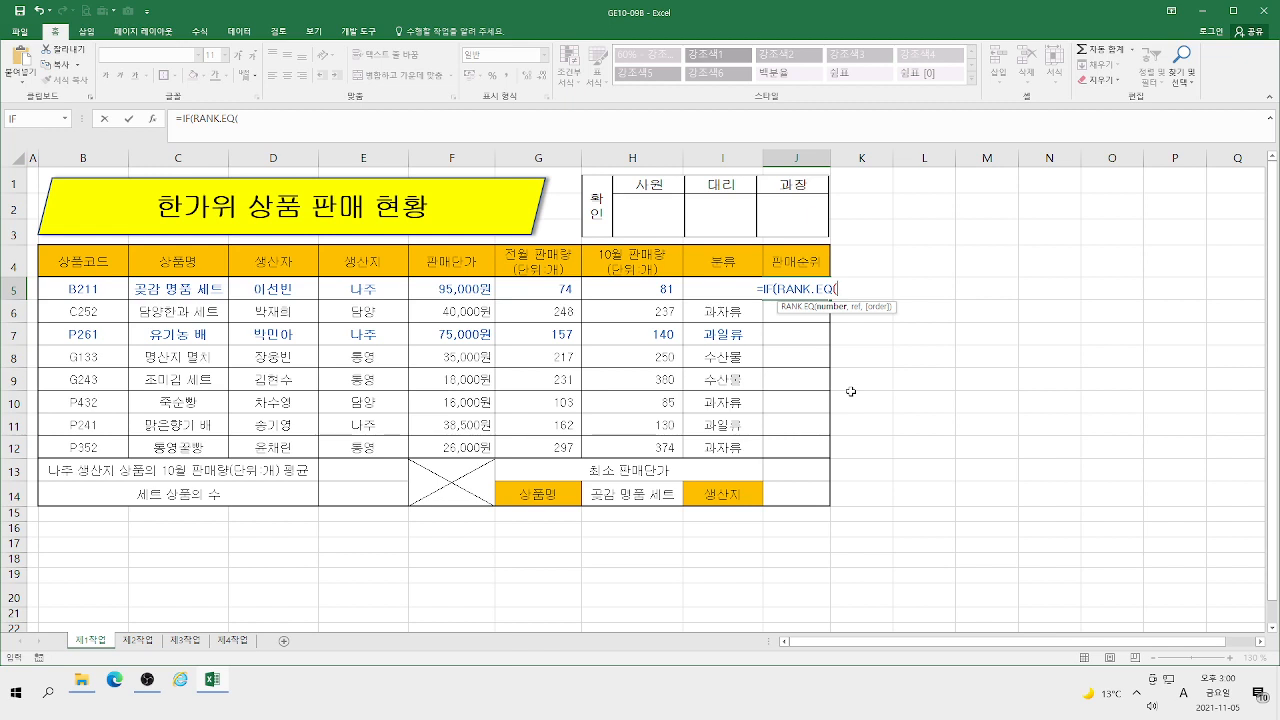
{"action": "left_click", "coordinate": [155, 121]}
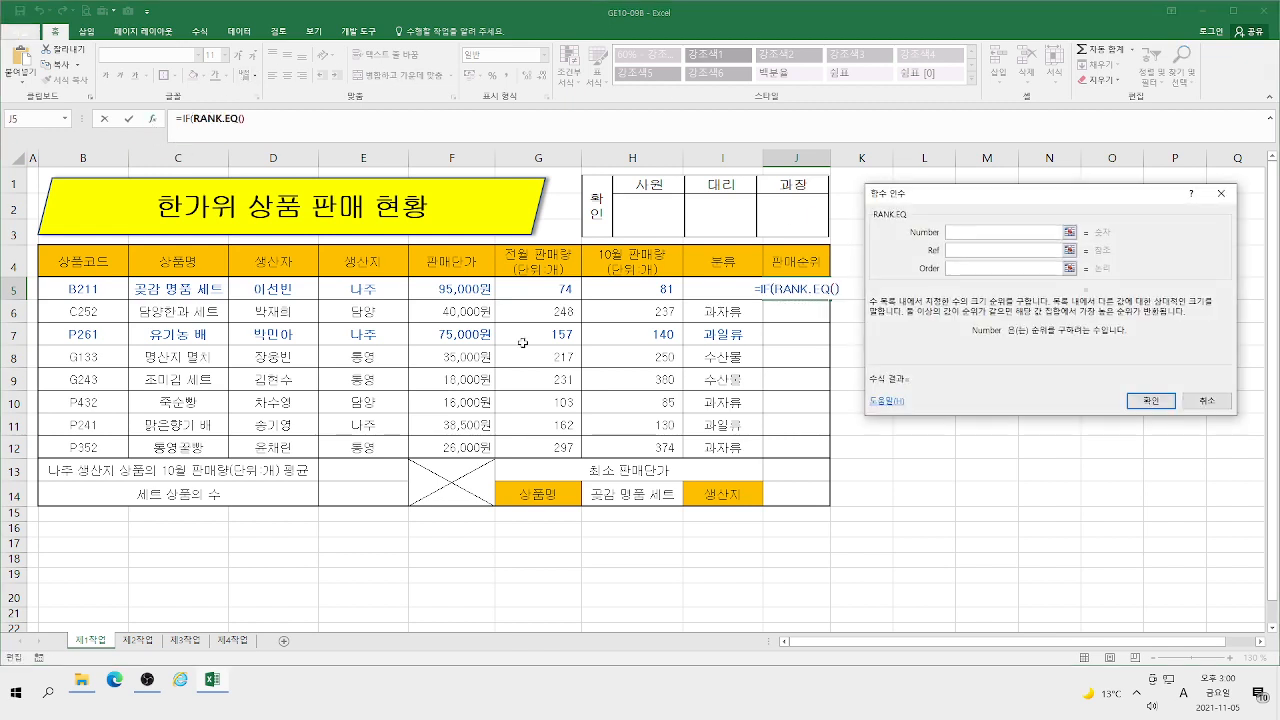
Step: Set the RANK.EQ arguments to number H5 and absolute reference $H$5:$H$12, leaving the order empty for descending ranking
{"action": "left_click", "coordinate": [618, 290]}
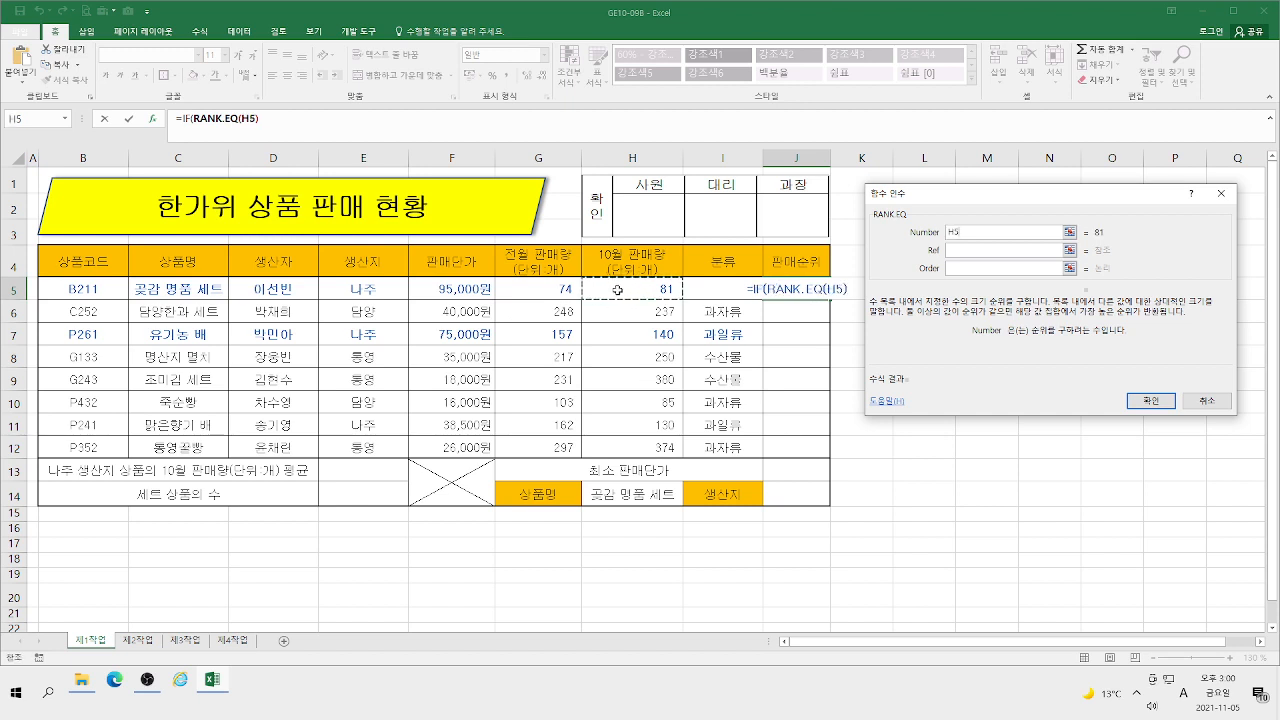
{"action": "key", "text": "Tab"}
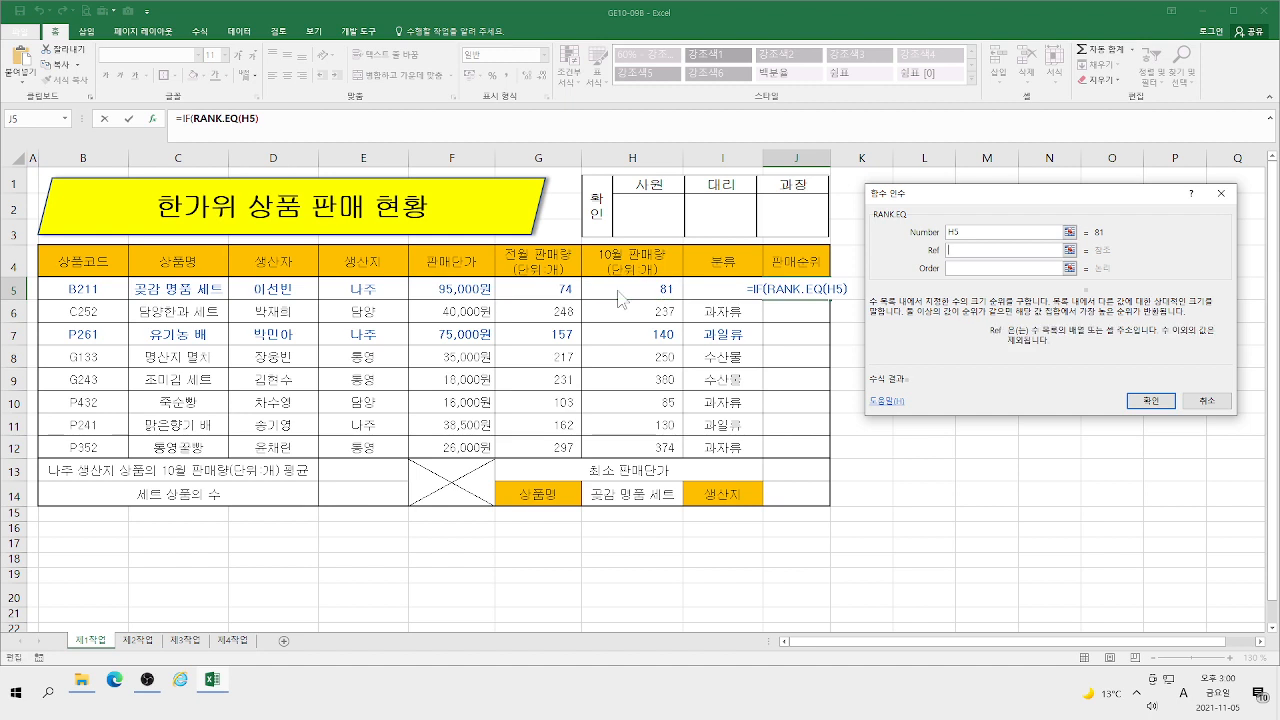
{"action": "left_click_drag", "start_coordinate": [631, 292], "coordinate": [628, 446]}
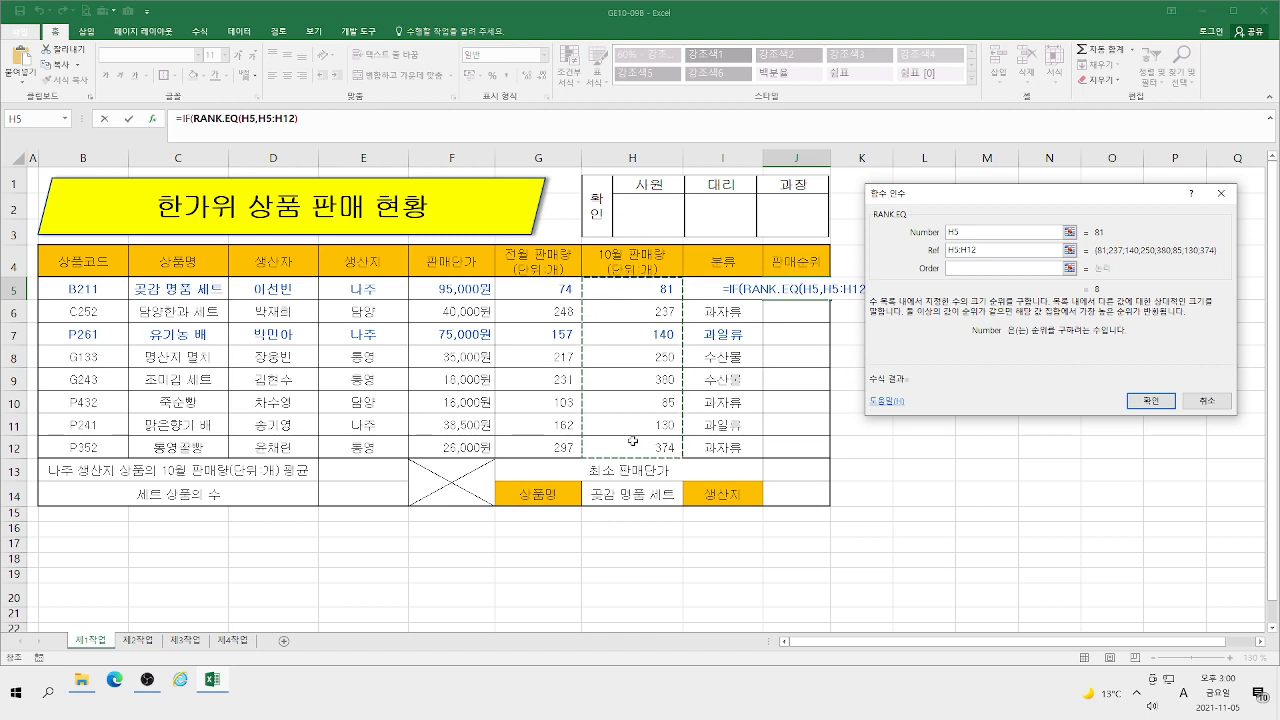
{"action": "key", "text": "F4"}
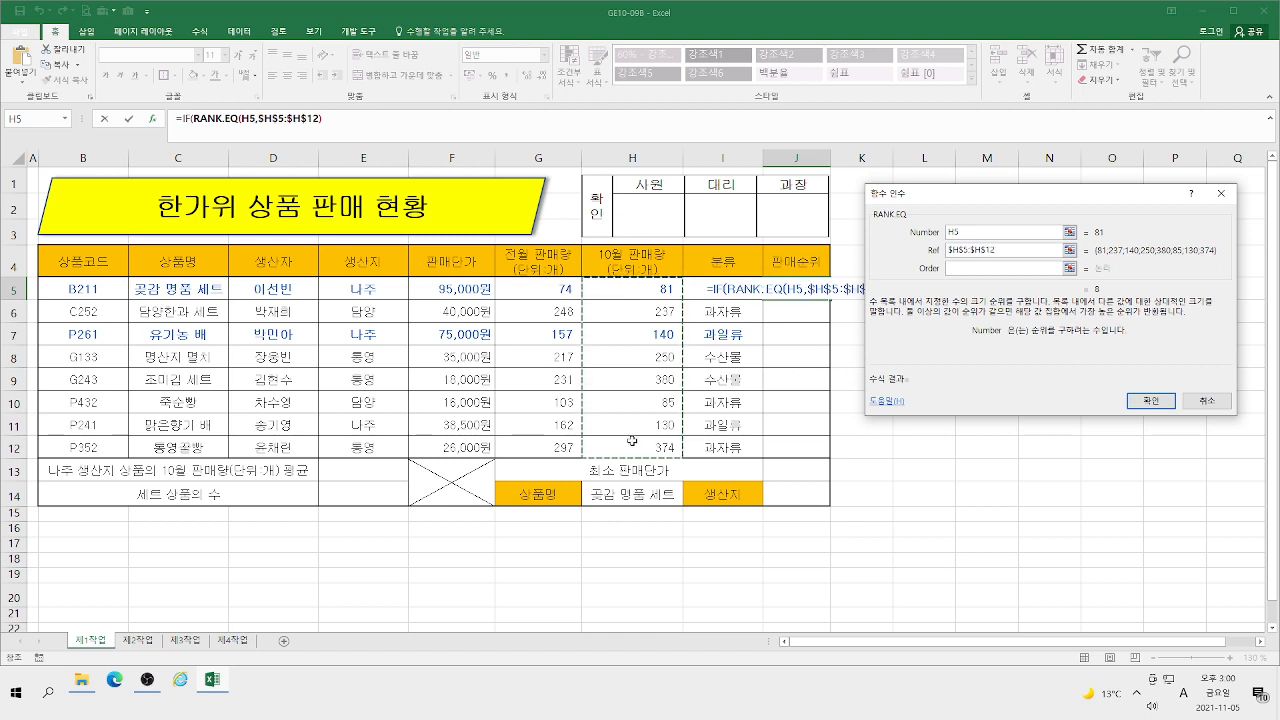
{"action": "left_click", "coordinate": [957, 271]}
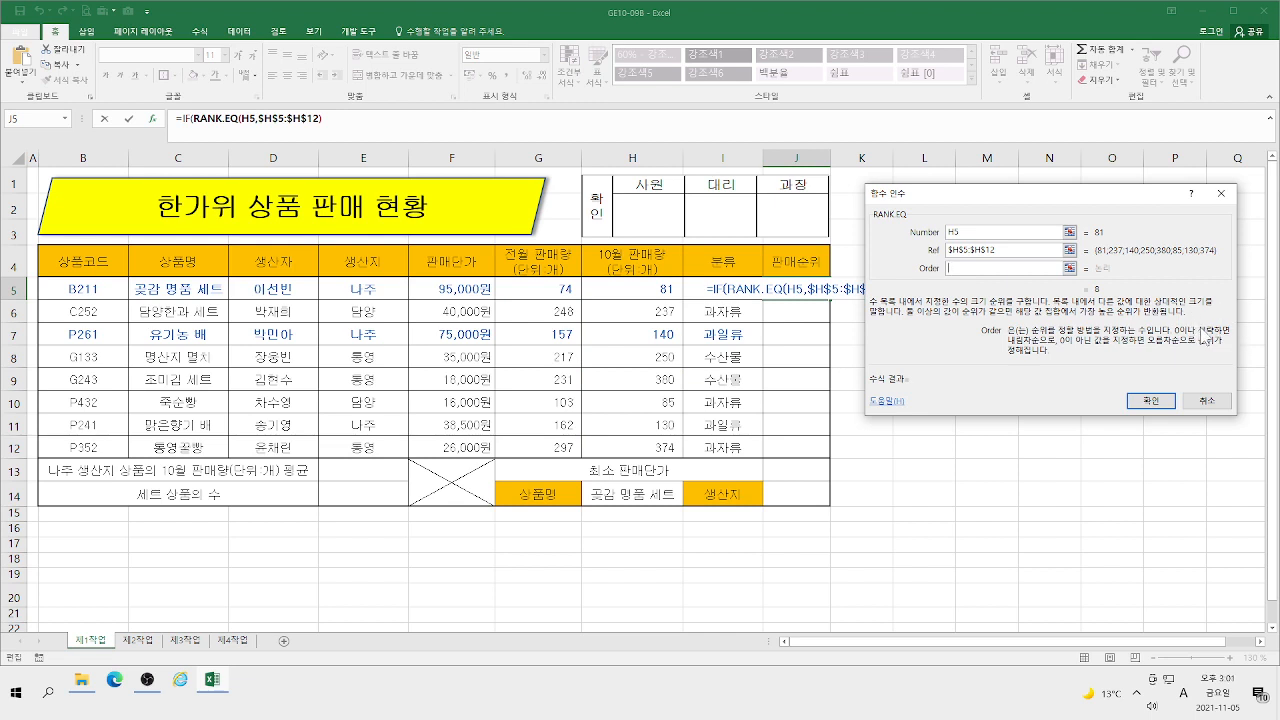
Step: Return to the IF function's arguments, copy the RANK.EQ expression, and complete the logical test as RANK.EQ(H5,$H$5:$H$12)<=3
{"action": "left_click", "coordinate": [186, 118]}
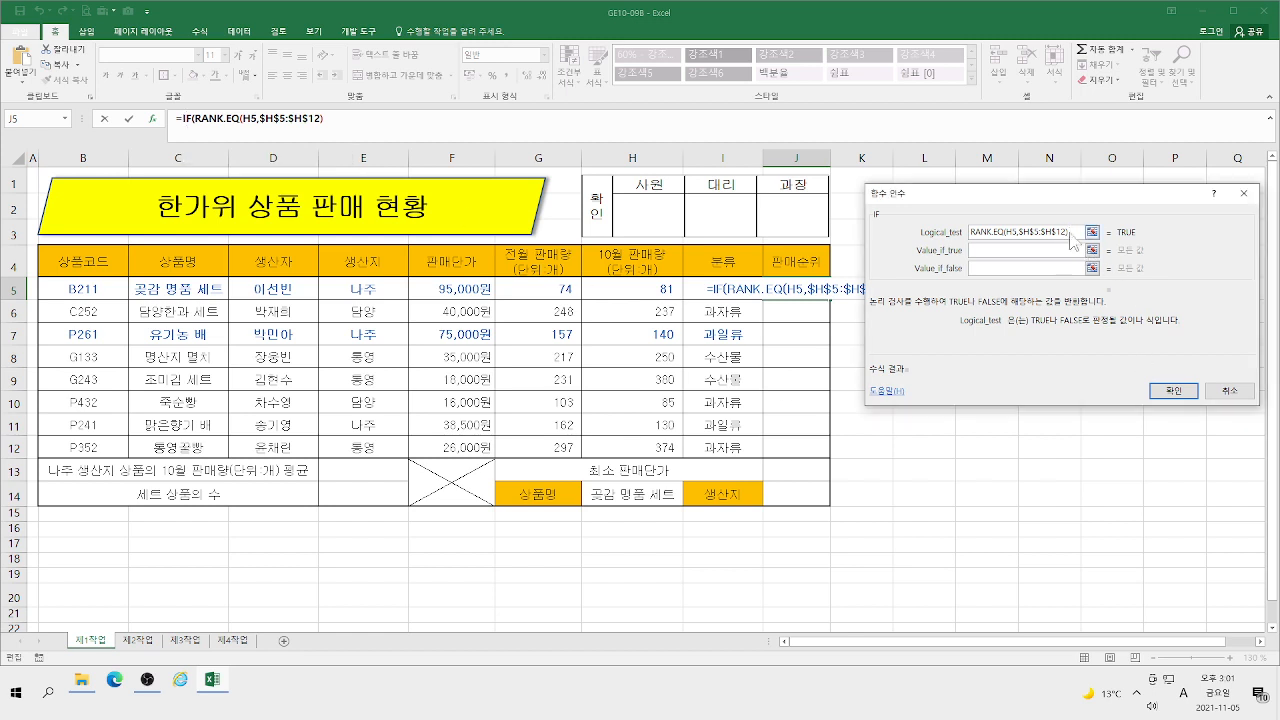
{"action": "left_click_drag", "start_coordinate": [1071, 232], "coordinate": [1038, 232]}
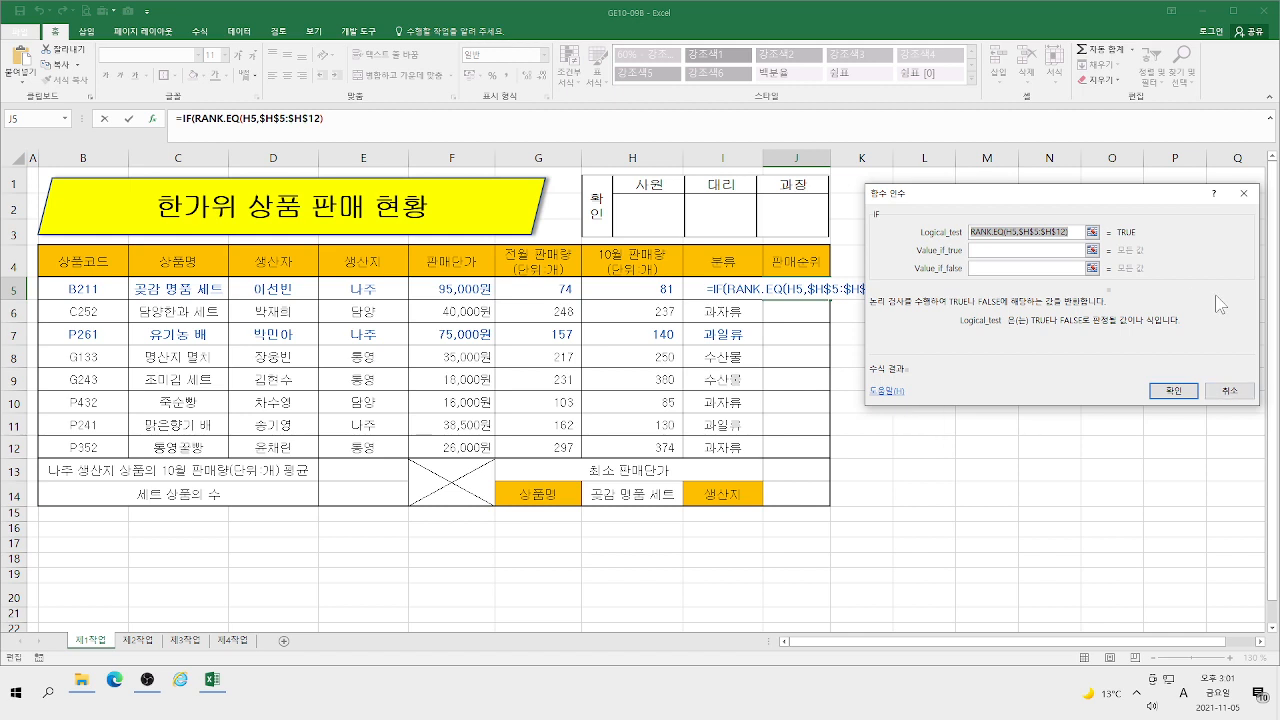
{"action": "left_click", "coordinate": [1076, 232]}
{"action": "left_click", "coordinate": [1076, 232]}
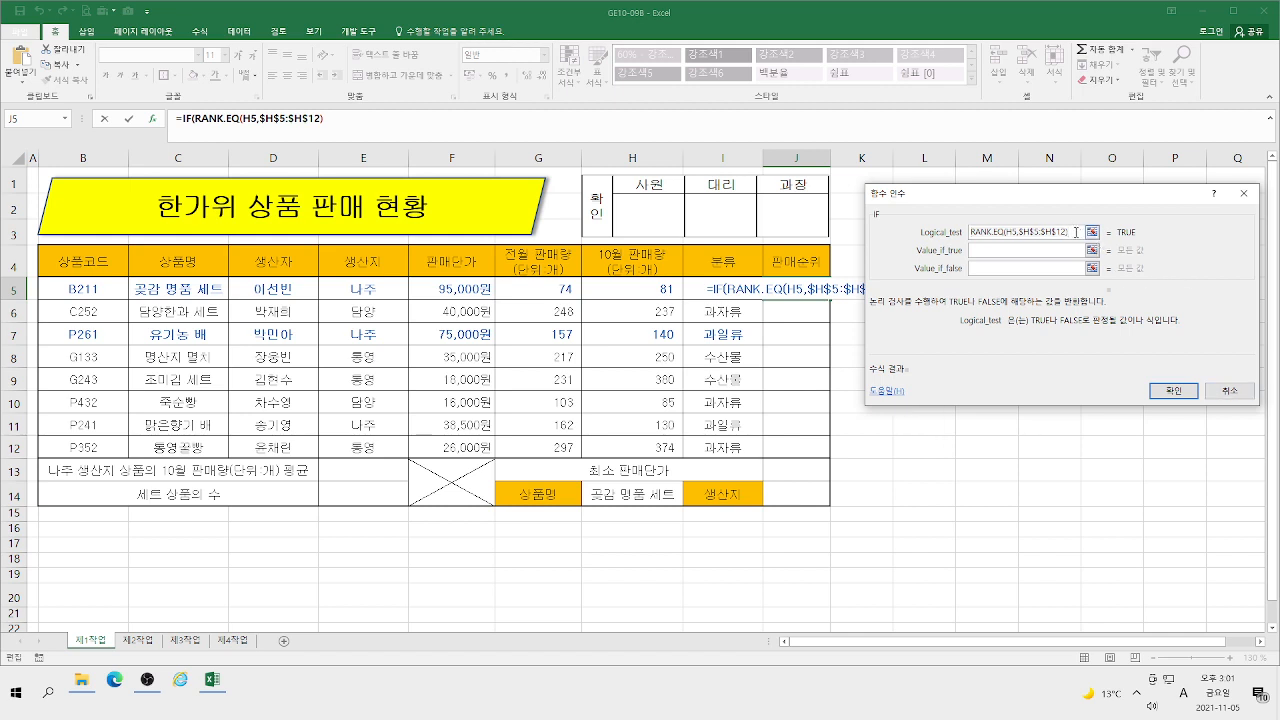
{"action": "left_click_drag", "start_coordinate": [1077, 232], "coordinate": [1020, 223]}
{"action": "key", "text": "ctrl+c"}
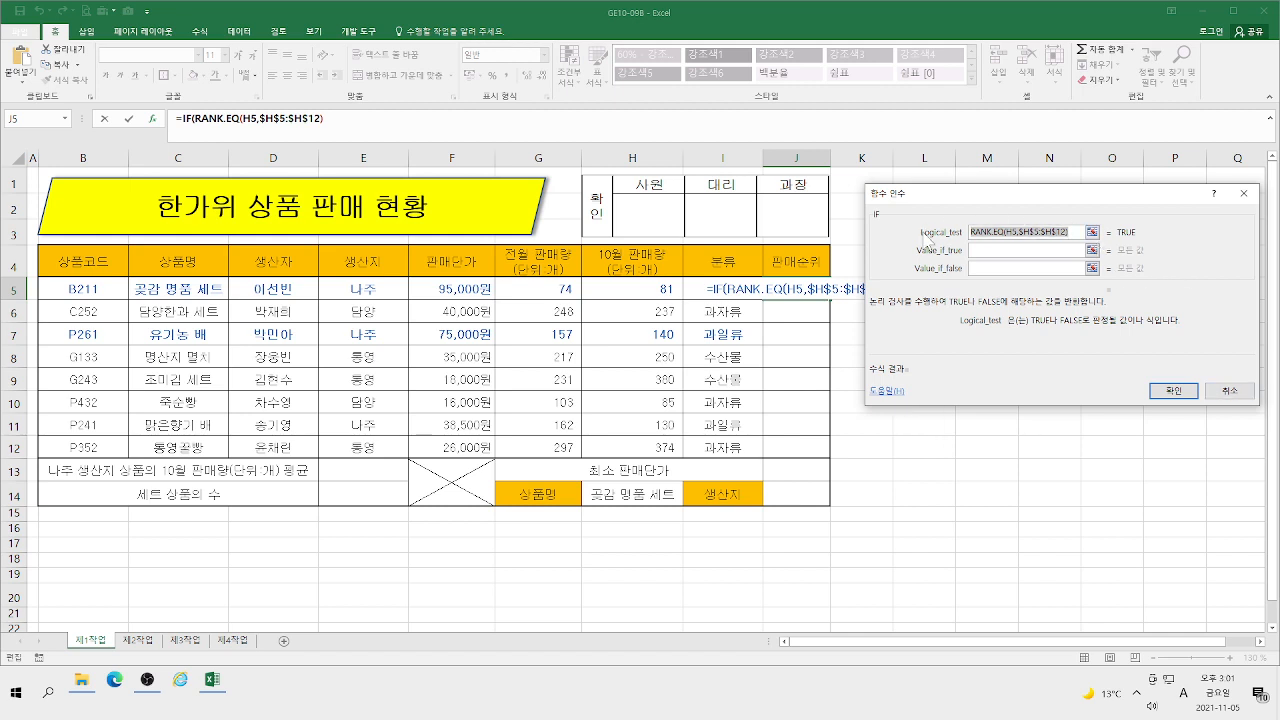
{"action": "left_click", "coordinate": [1074, 232]}
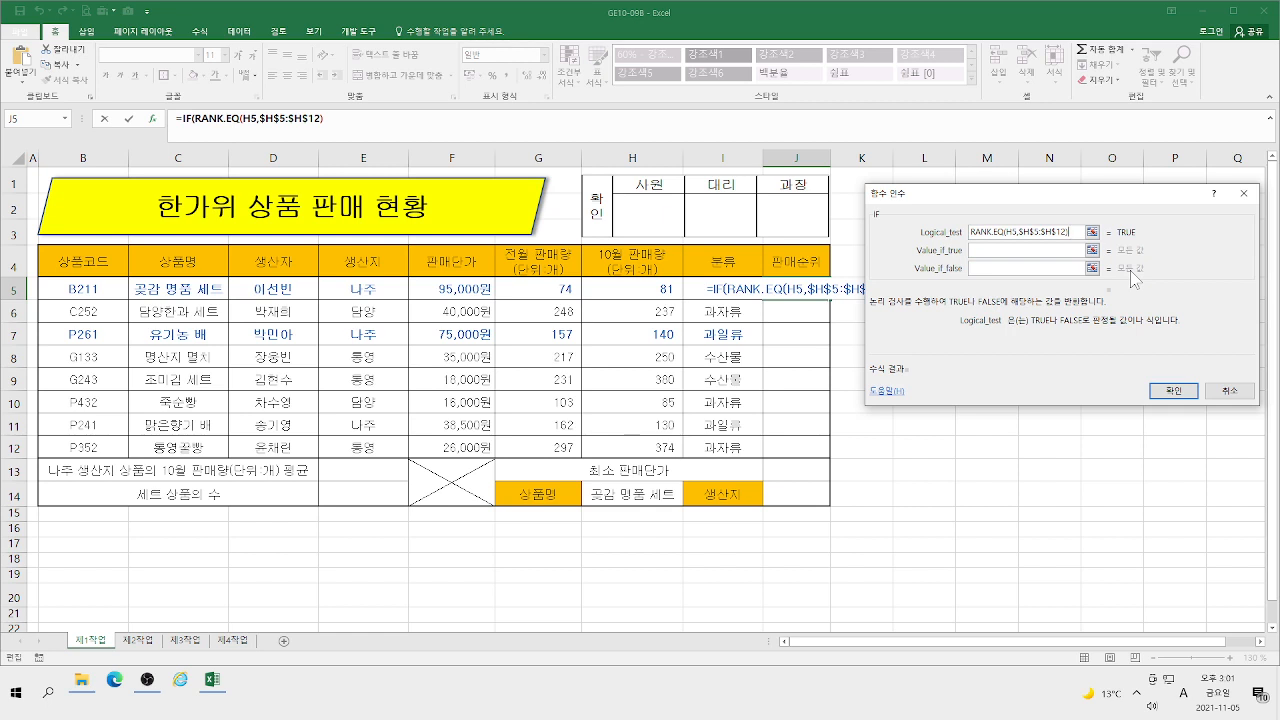
{"action": "type", "text": ")<=3"}
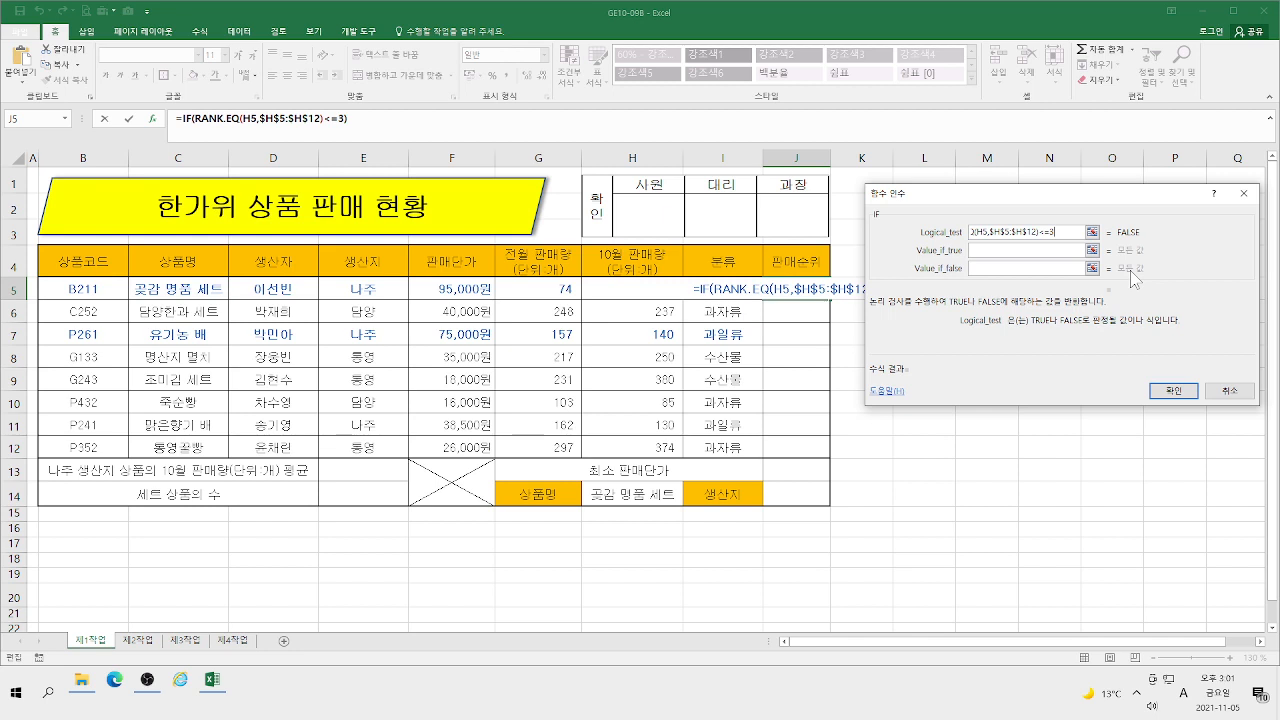
Step: Paste RANK.EQ(H5,$H$5:$H$12) as the IF's true value, set the false value to "", and confirm the formula
{"action": "key", "text": "Tab"}
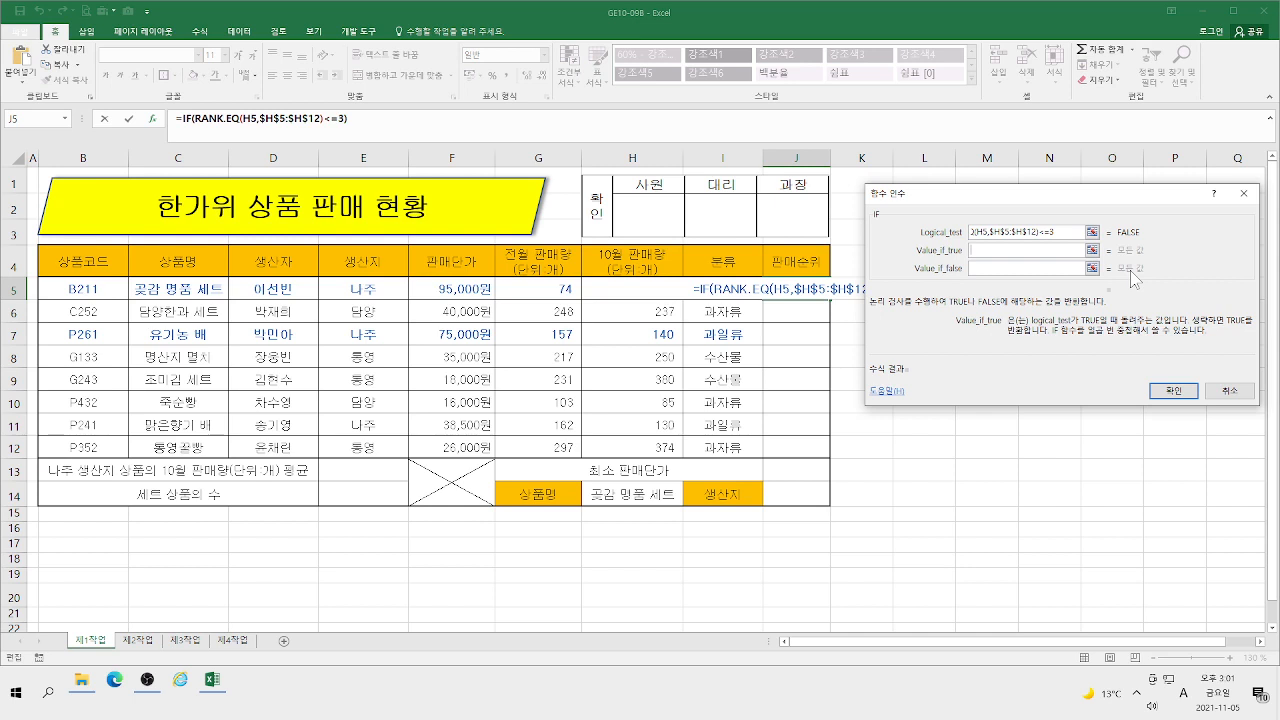
{"action": "key", "text": "ctrl+v"}
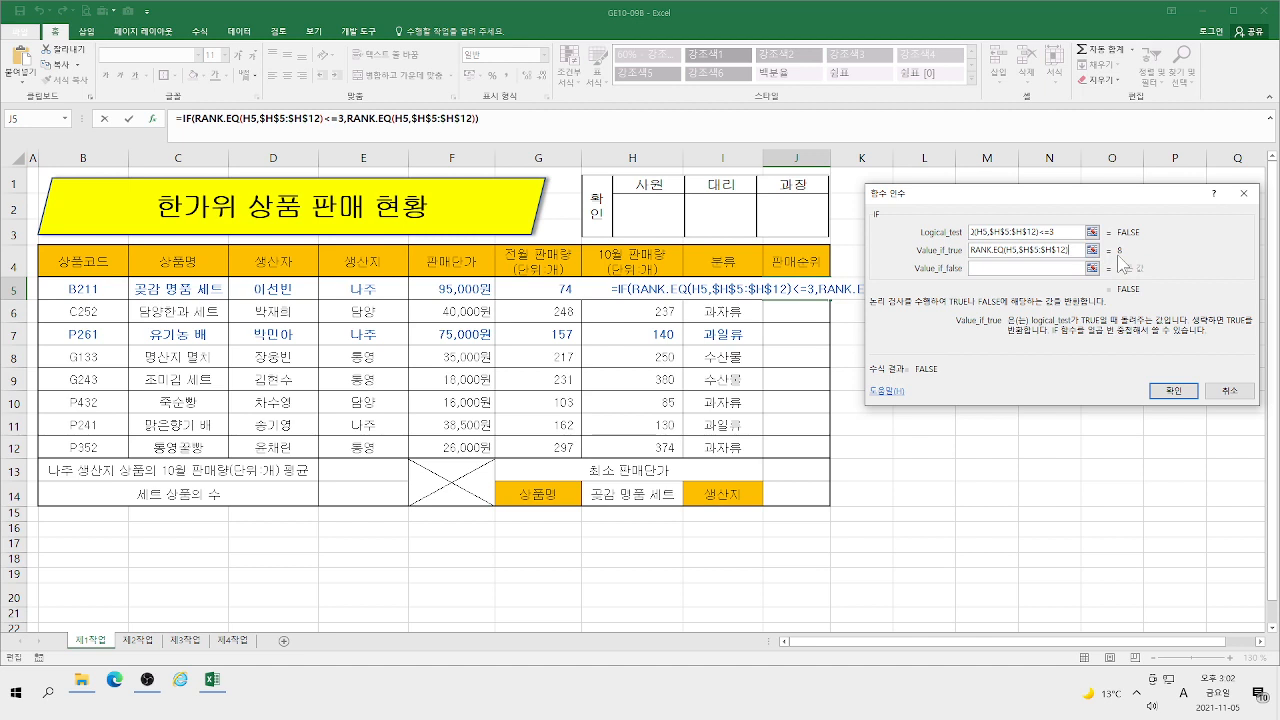
{"action": "left_click", "coordinate": [1028, 268]}
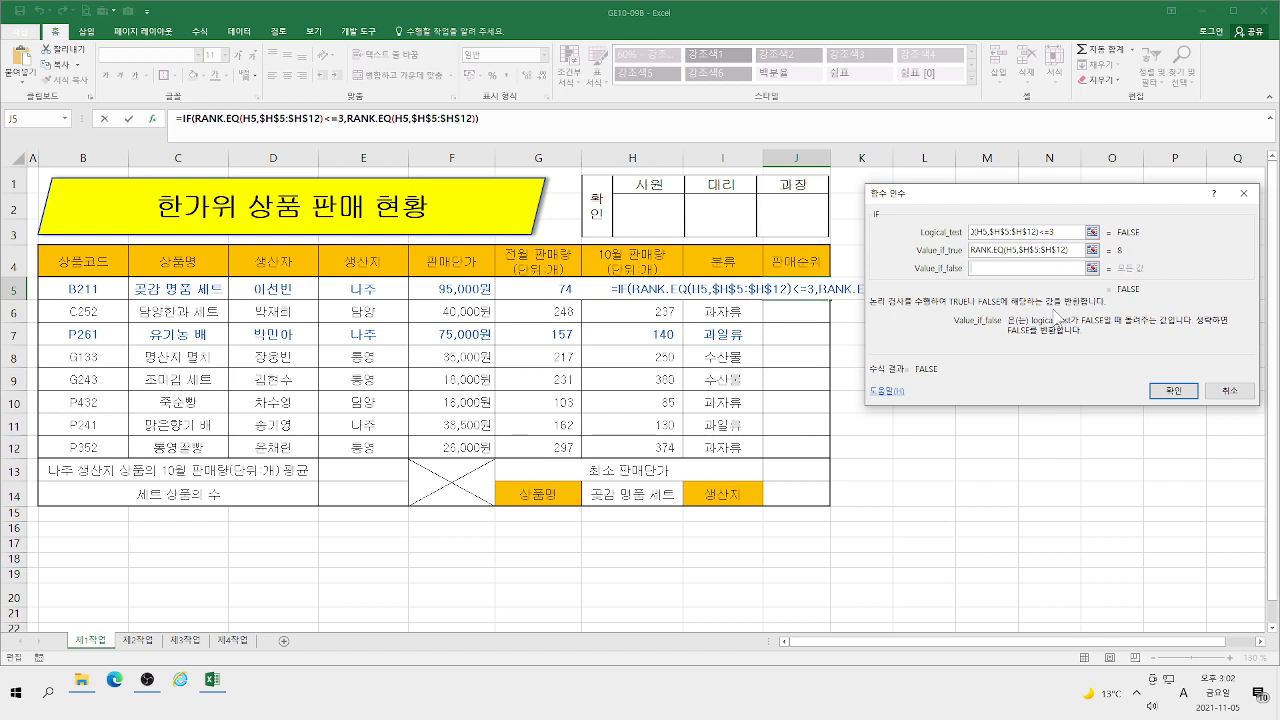
{"action": "type", "text": "\"\""}
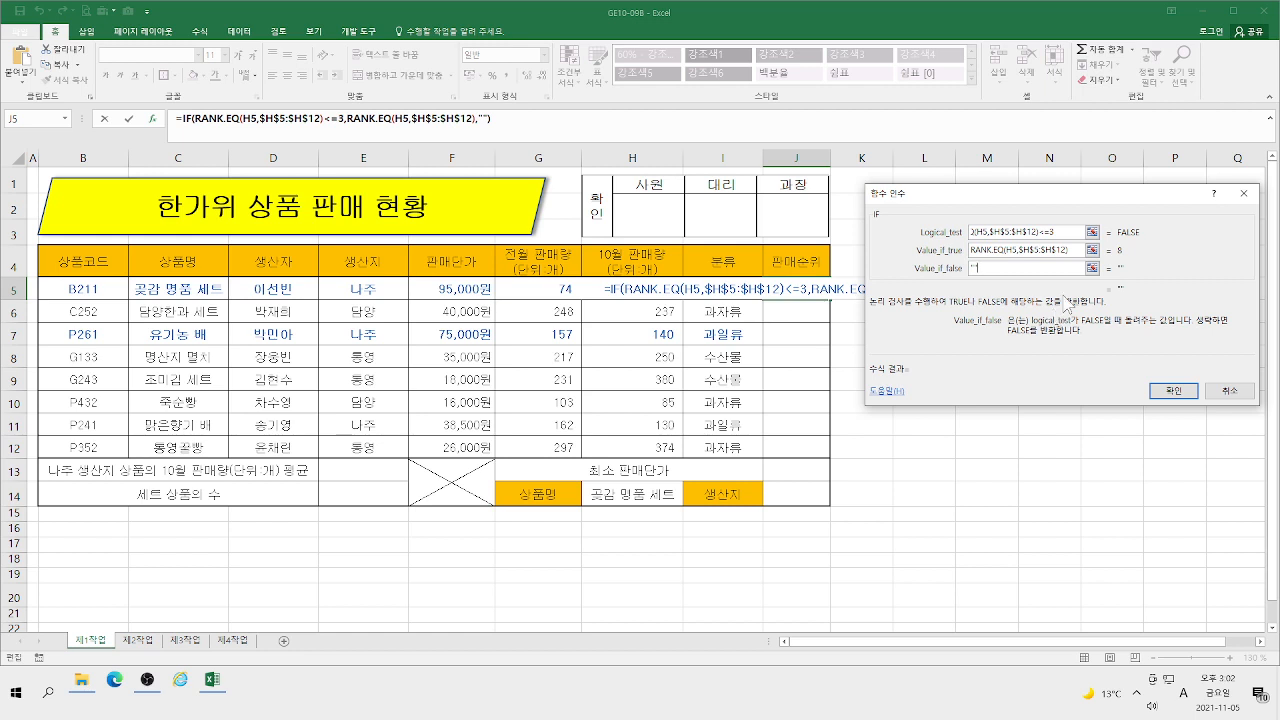
{"action": "left_click", "coordinate": [1172, 390]}
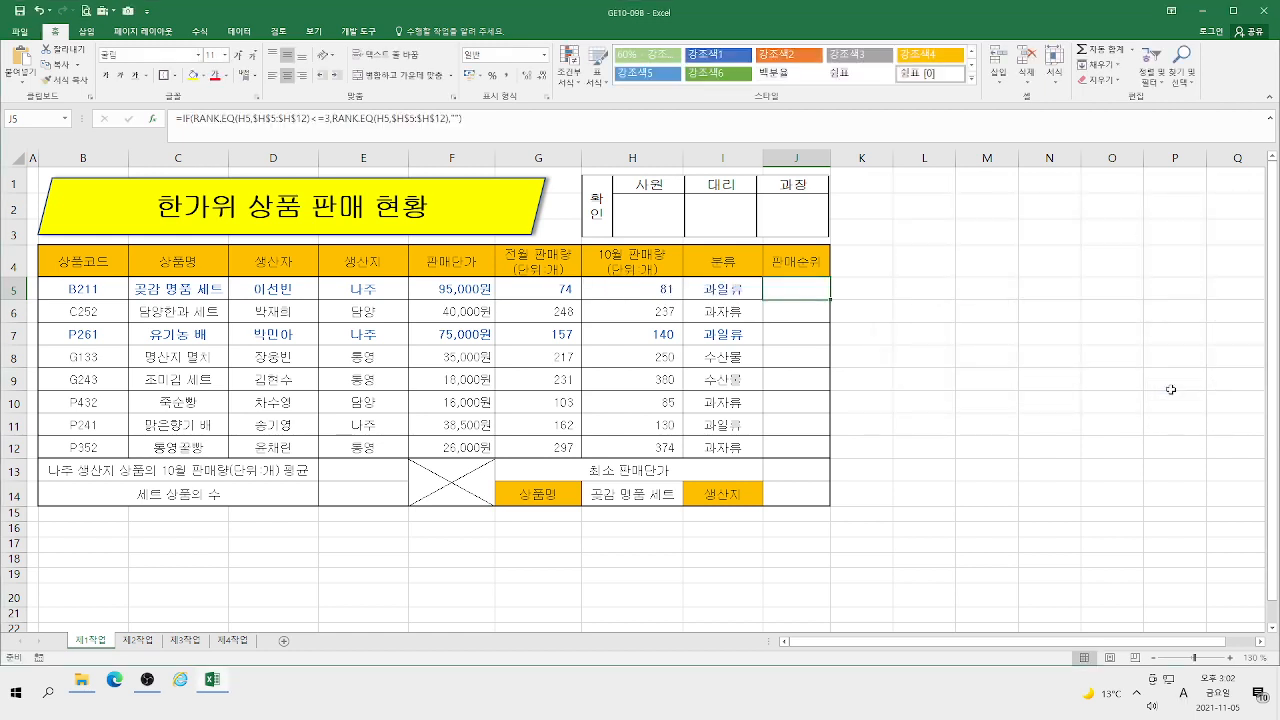
Step: Fill the J5 formula down to J12 and check the ranks in J8, J9 and J12
{"action": "left_click_drag", "start_coordinate": [829, 298], "coordinate": [833, 453]}
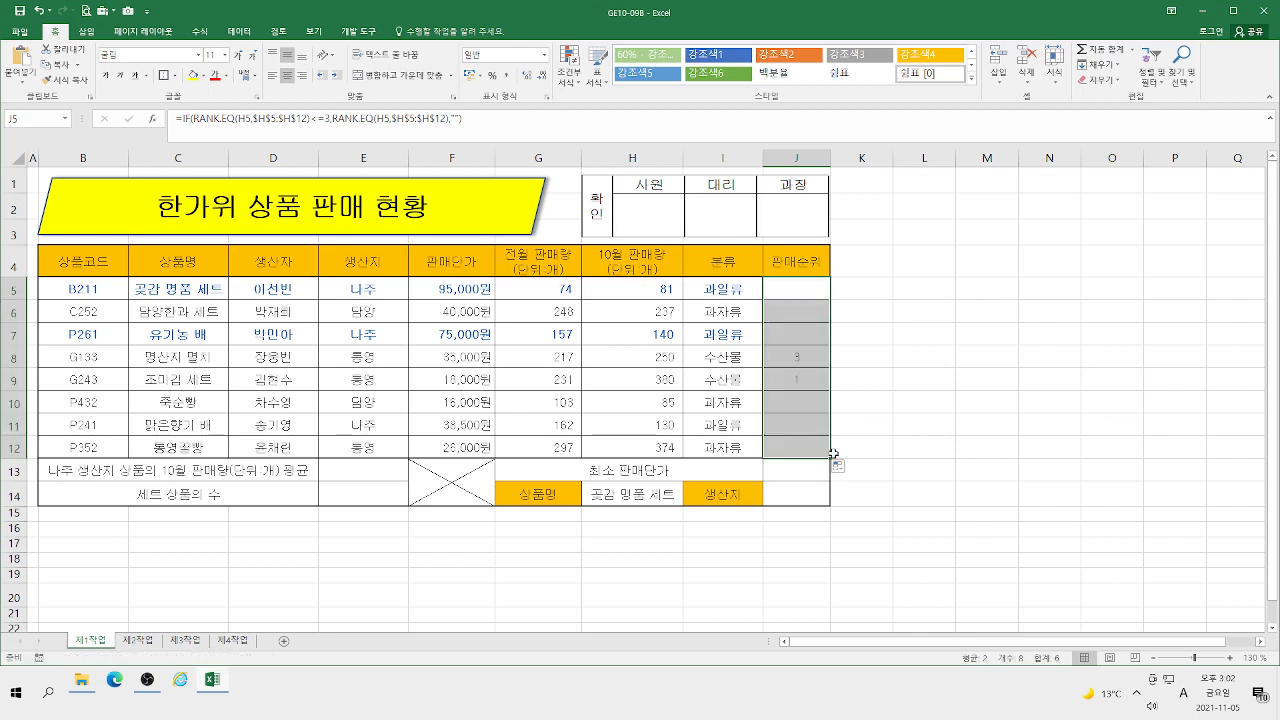
{"action": "left_click", "coordinate": [878, 380]}
{"action": "left_click", "coordinate": [806, 357]}
{"action": "left_click", "coordinate": [801, 382]}
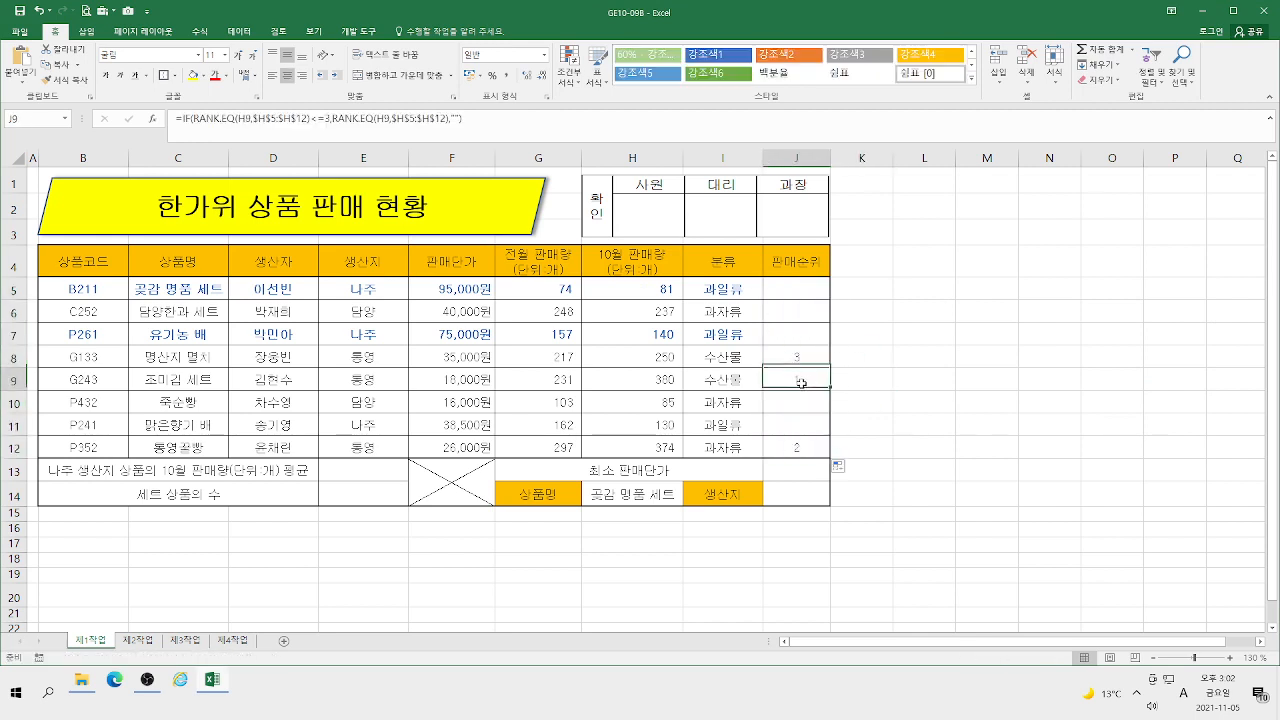
{"action": "left_click", "coordinate": [802, 446]}
{"action": "left_click", "coordinate": [805, 358]}
{"action": "left_click", "coordinate": [806, 376]}
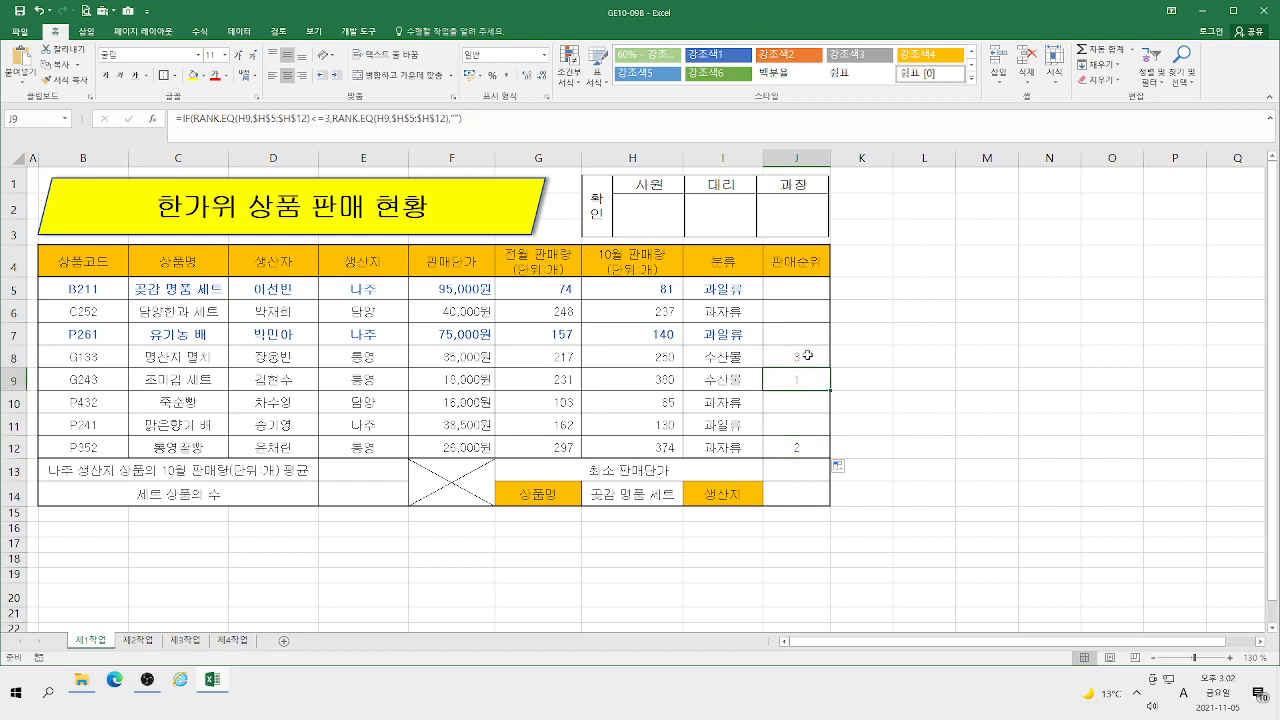
Step: Review the IF function's arguments in J5 and J8 to compare how the rank condition evaluates
{"action": "left_click", "coordinate": [808, 295]}
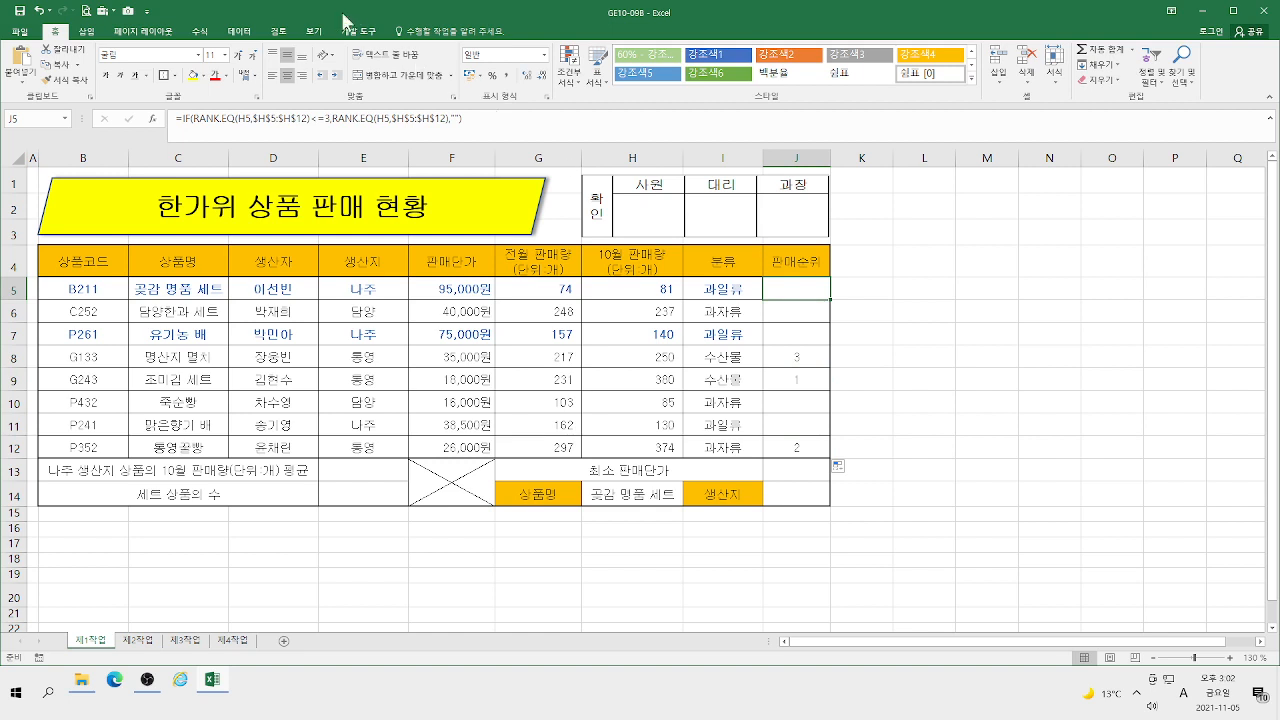
{"action": "left_click", "coordinate": [186, 118]}
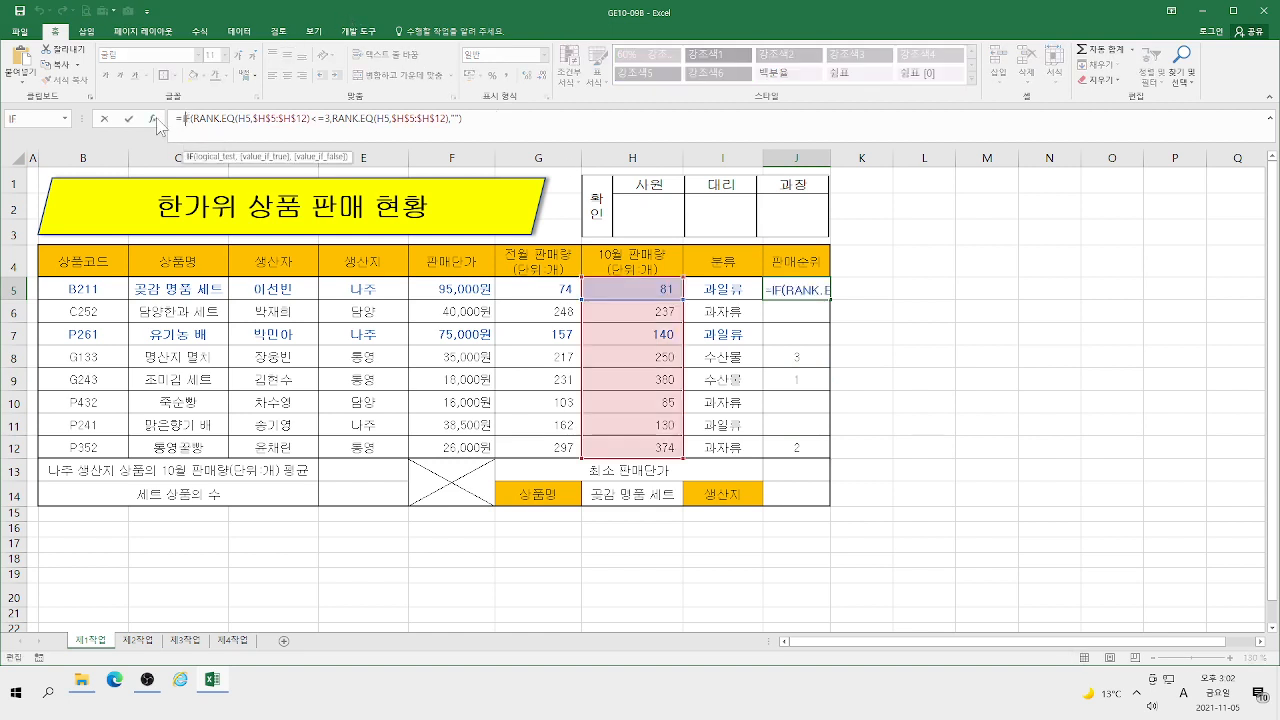
{"action": "left_click", "coordinate": [152, 118]}
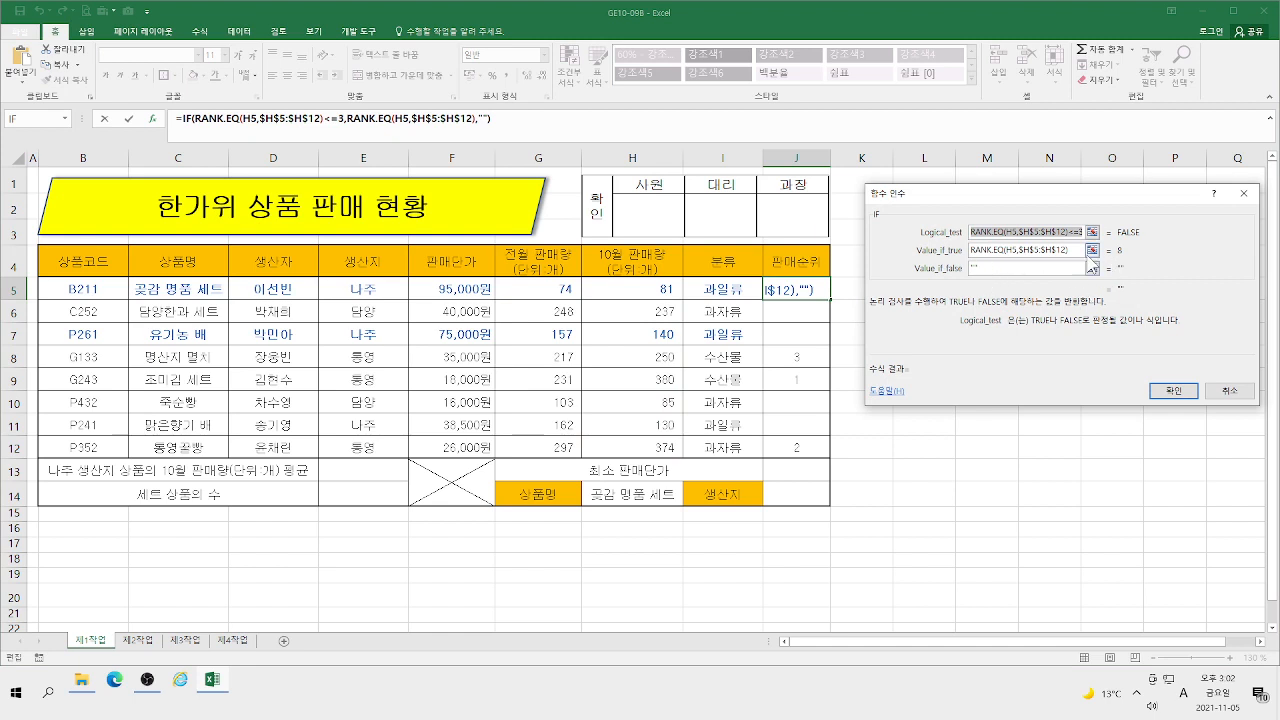
{"action": "left_click", "coordinate": [1229, 391]}
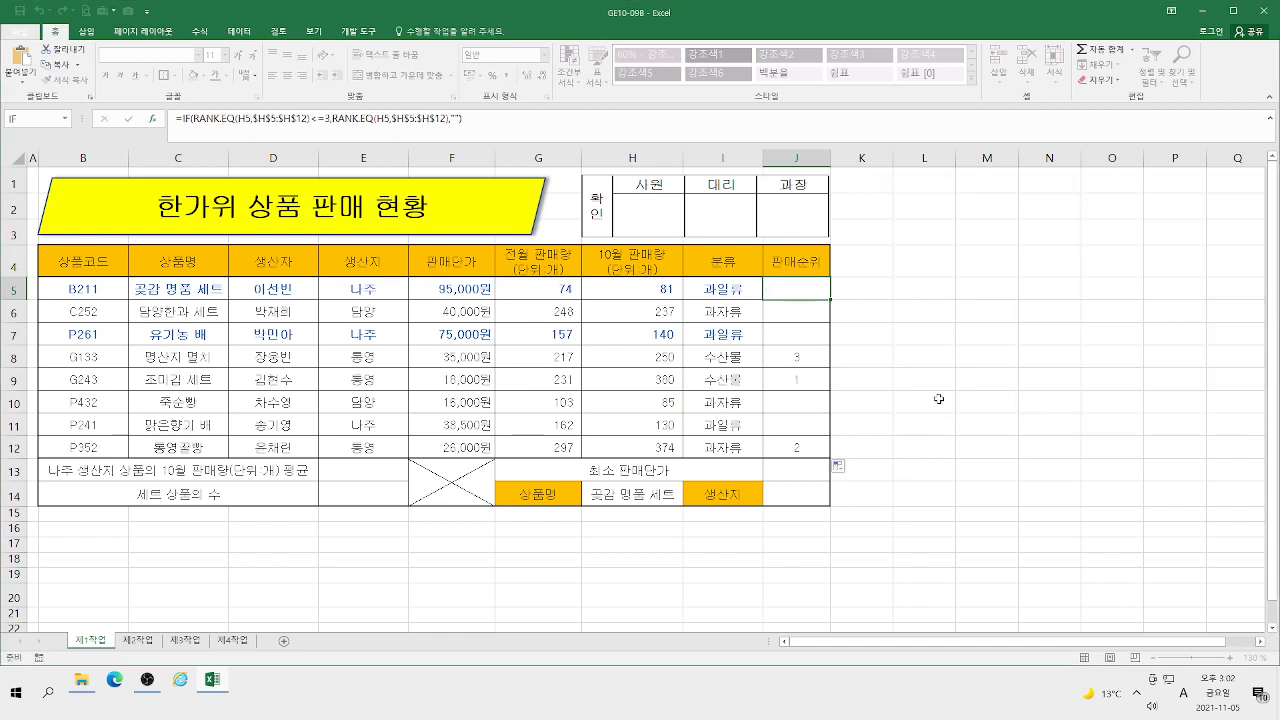
{"action": "left_click", "coordinate": [792, 357]}
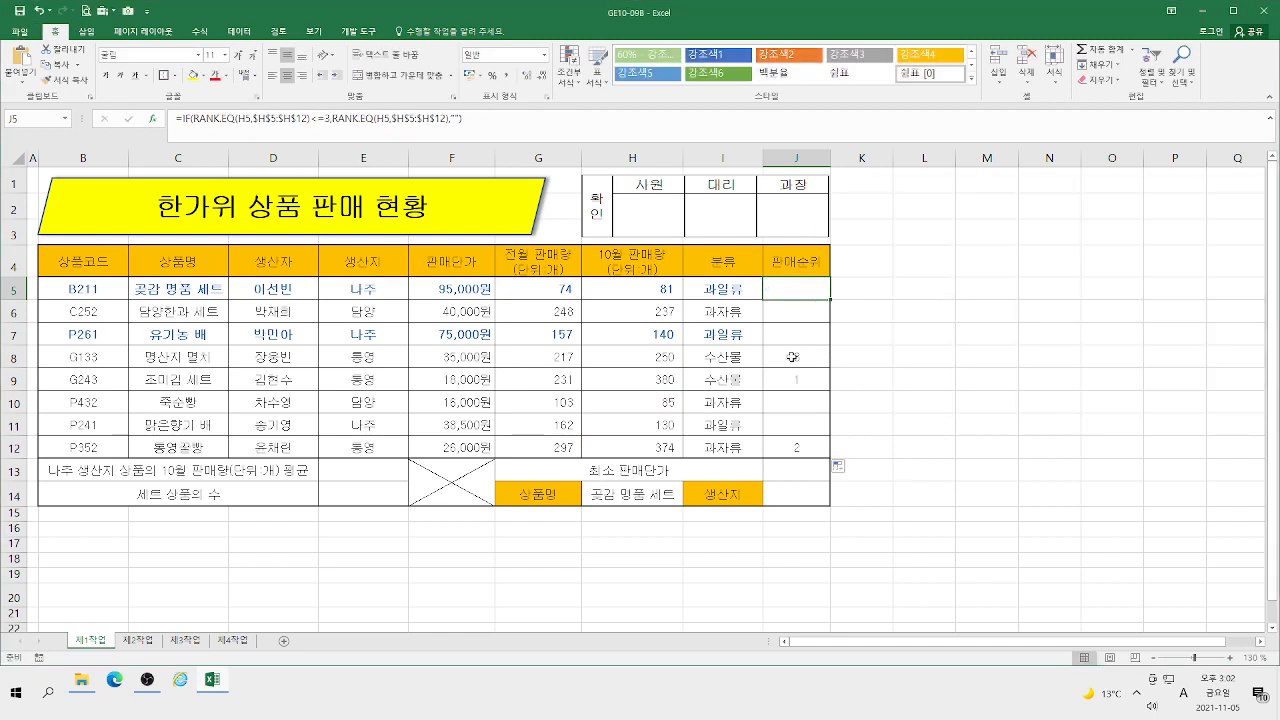
{"action": "left_click", "coordinate": [153, 118]}
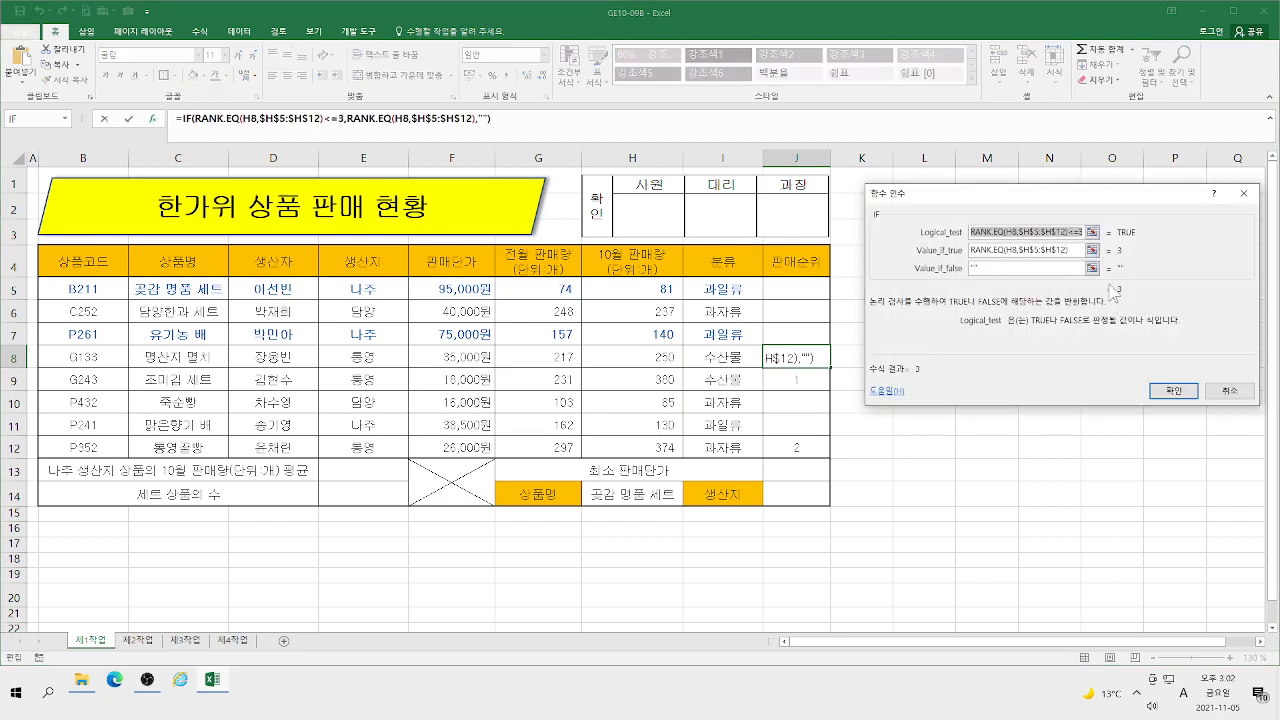
{"action": "left_click", "coordinate": [1173, 390]}
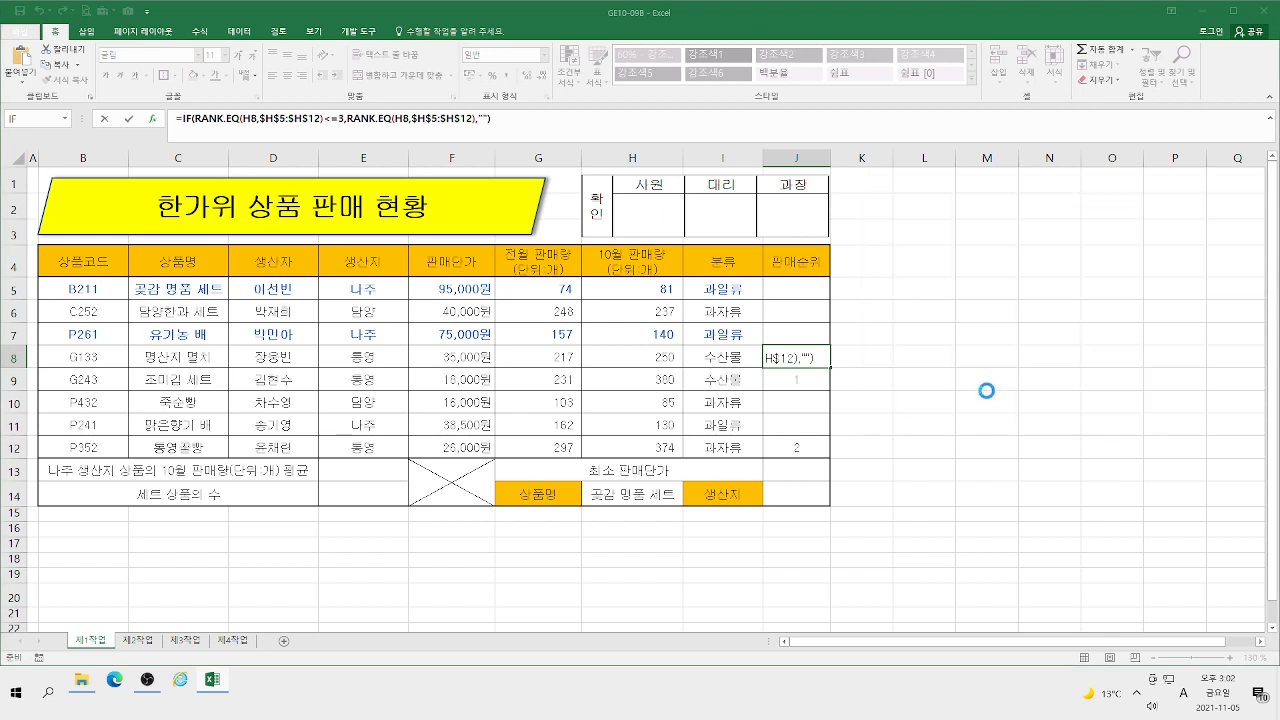
{"action": "left_click", "coordinate": [807, 288]}
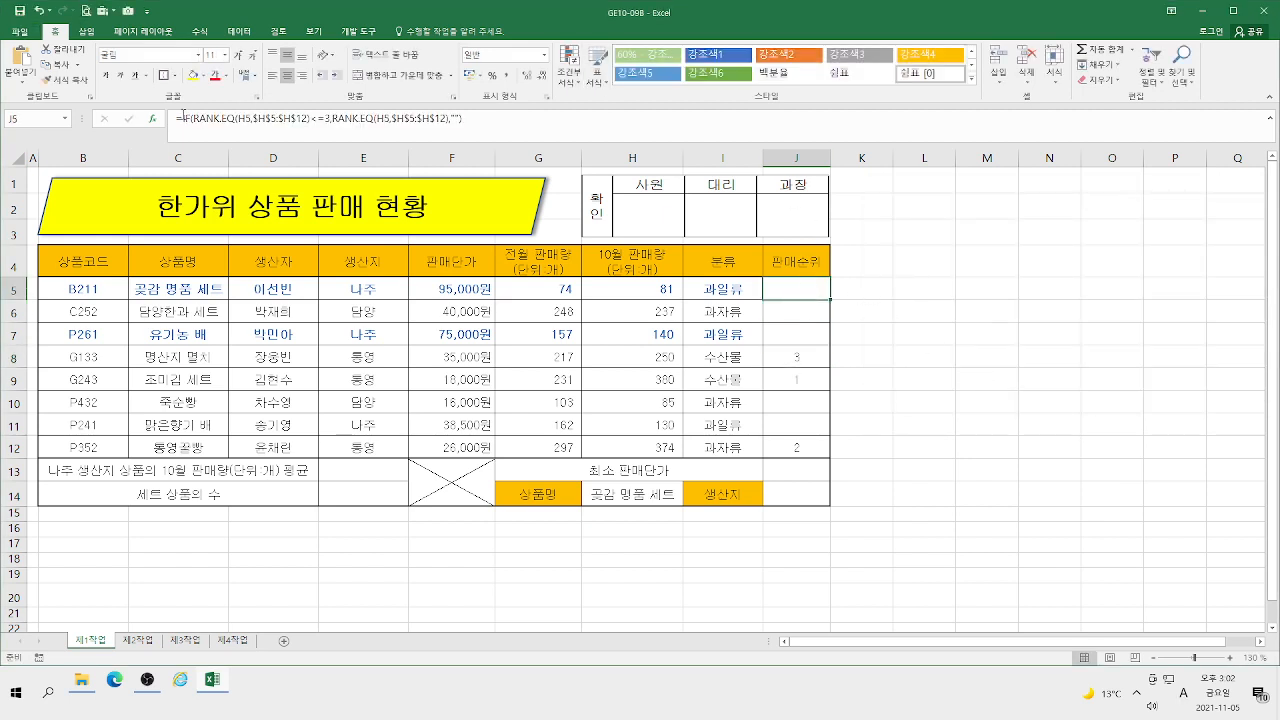
{"action": "left_click", "coordinate": [188, 117]}
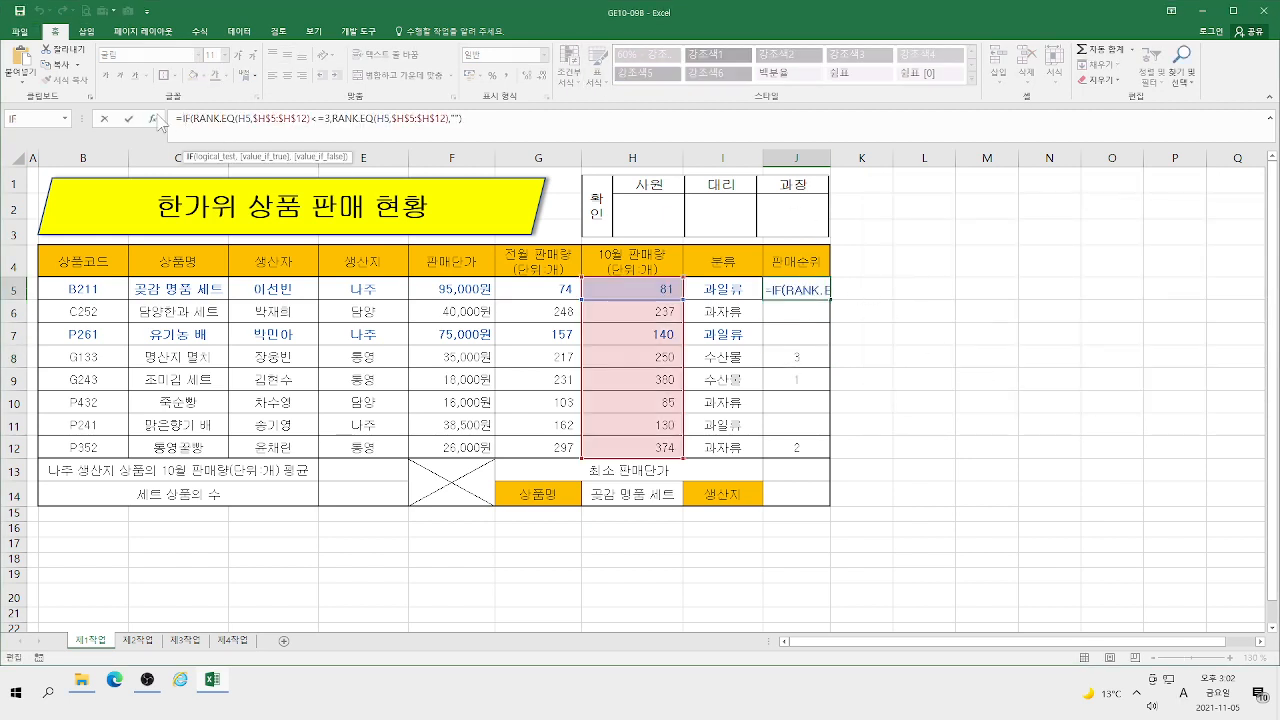
{"action": "left_click", "coordinate": [153, 118]}
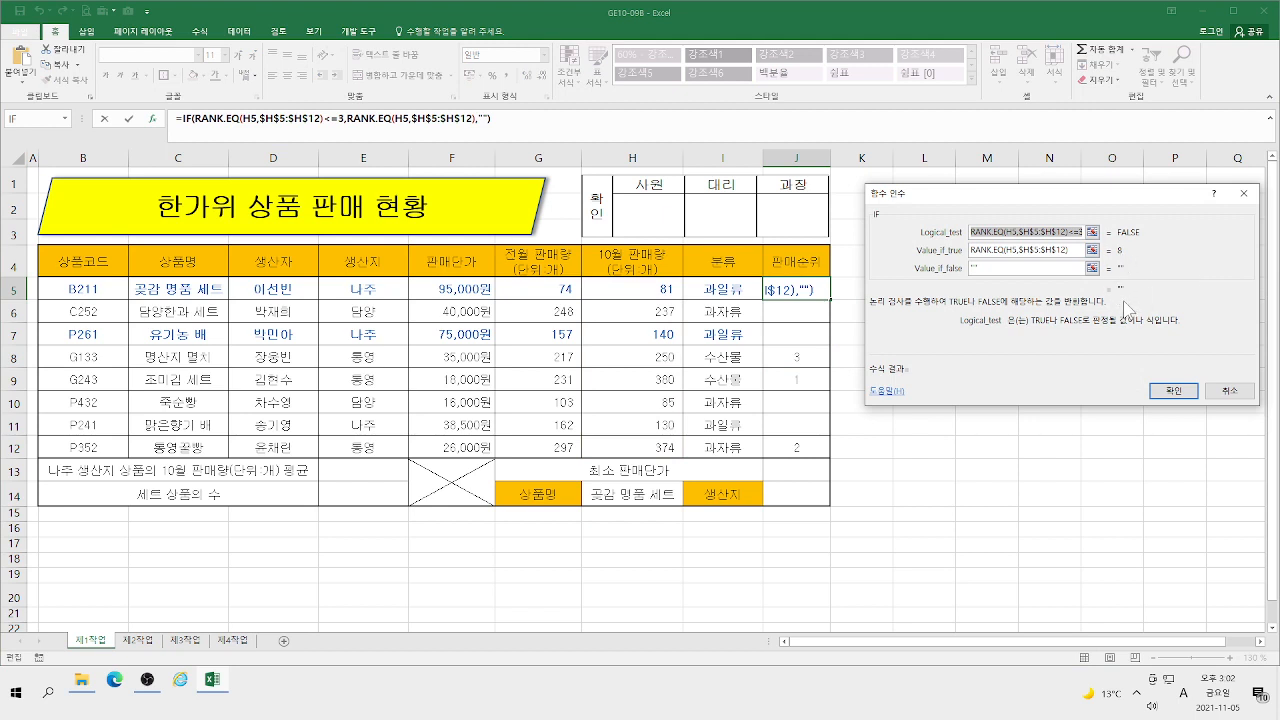
{"action": "left_click", "coordinate": [1169, 391]}
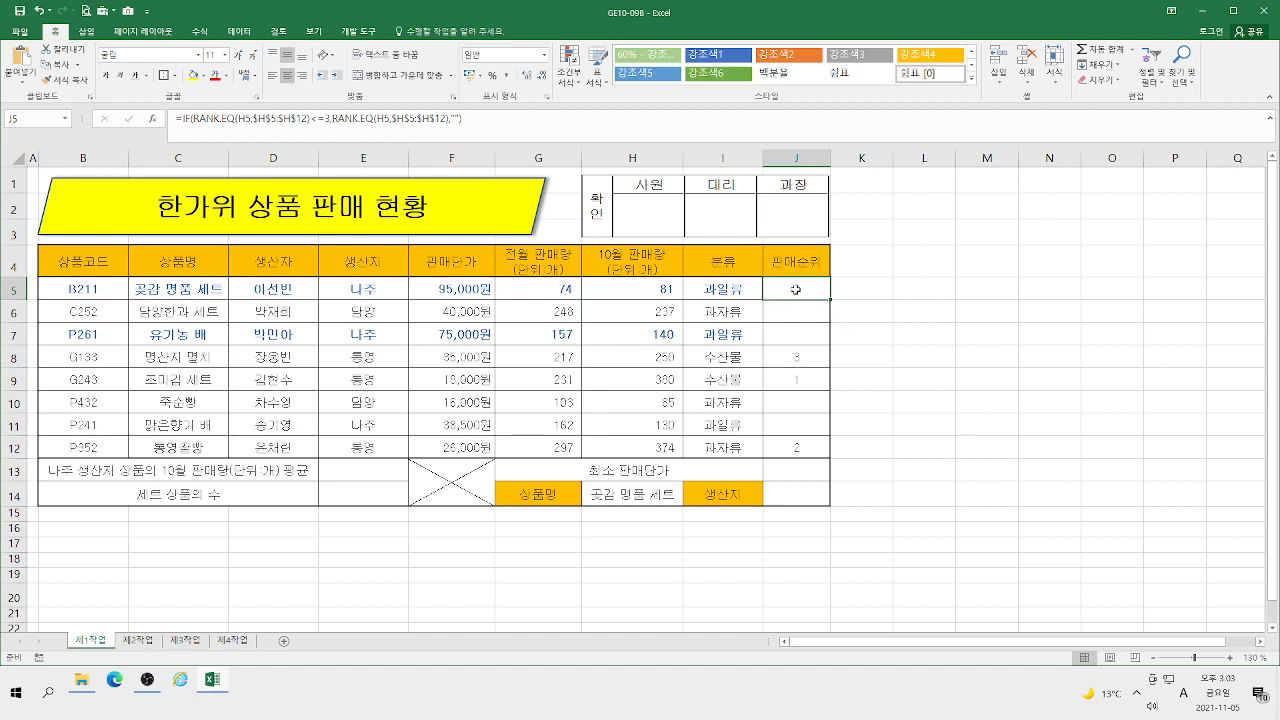
Step: Restart the formula in J5 with RANK.EQ nested inside IF, and open the RANK.EQ function's arguments
{"action": "type", "text": "="}
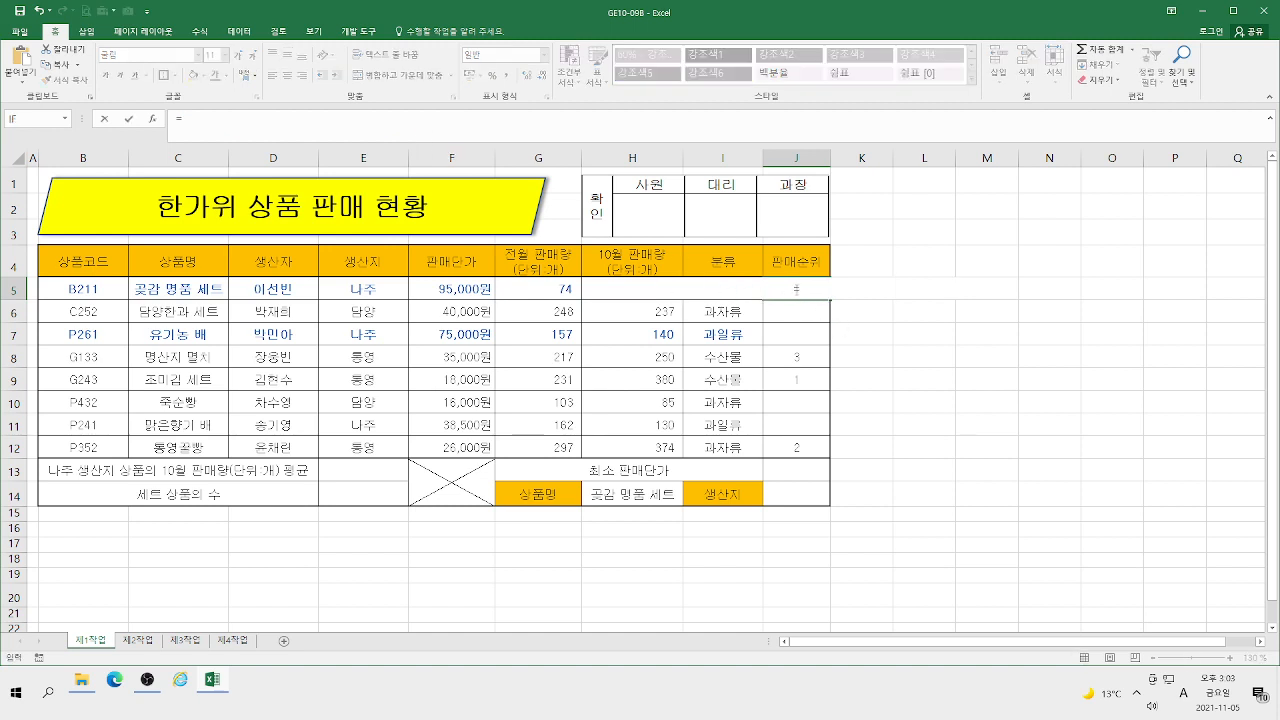
{"action": "type", "text": "if"}
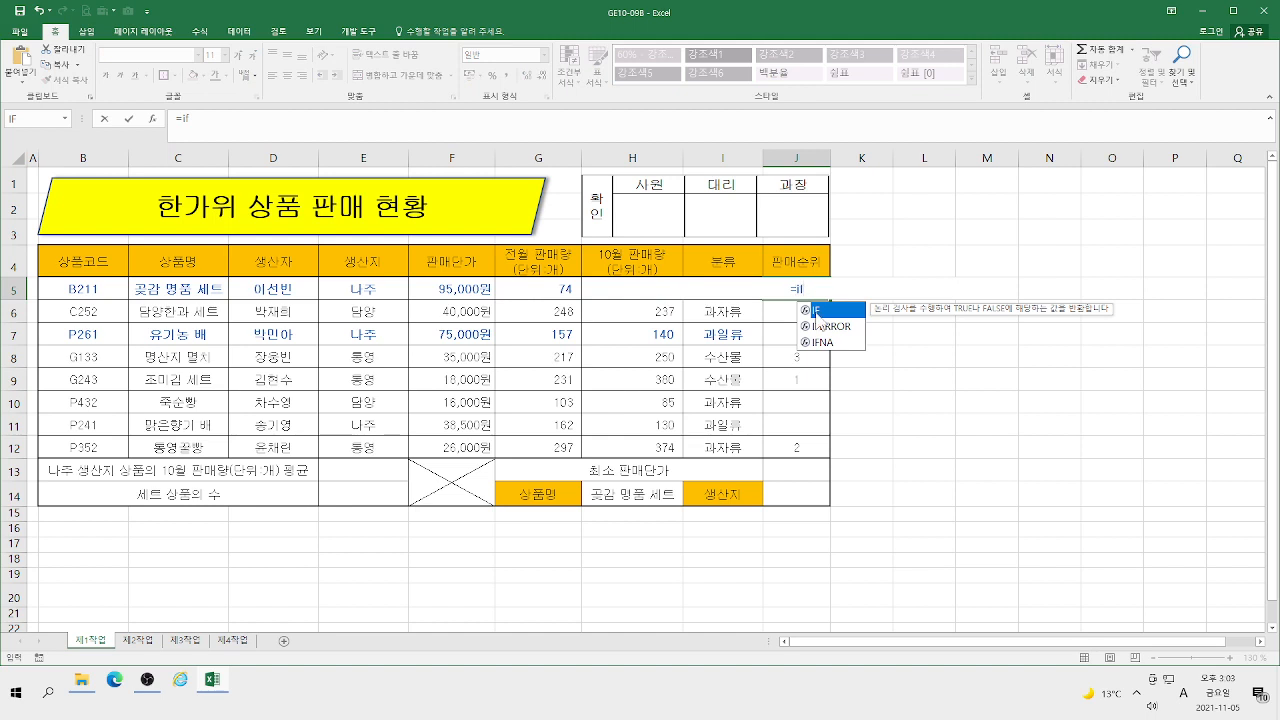
{"action": "key", "text": "Tab"}
{"action": "type", "text": "ra"}
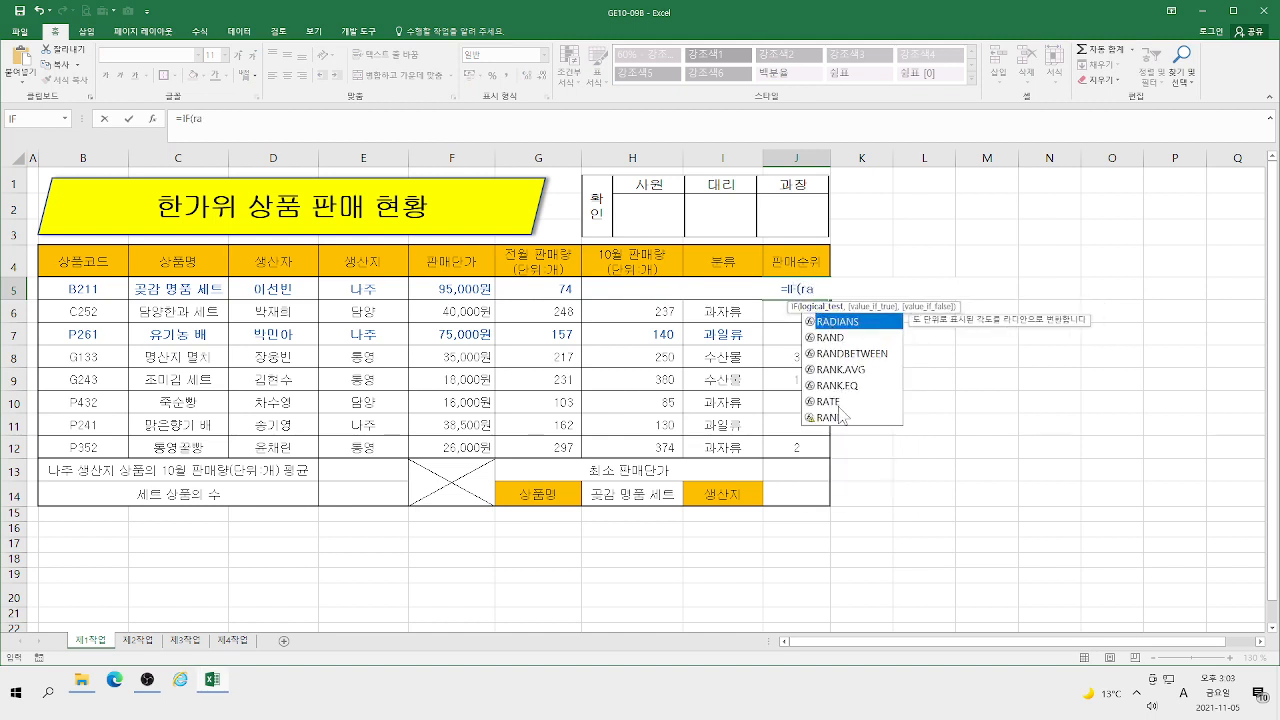
{"action": "double_click", "coordinate": [838, 385]}
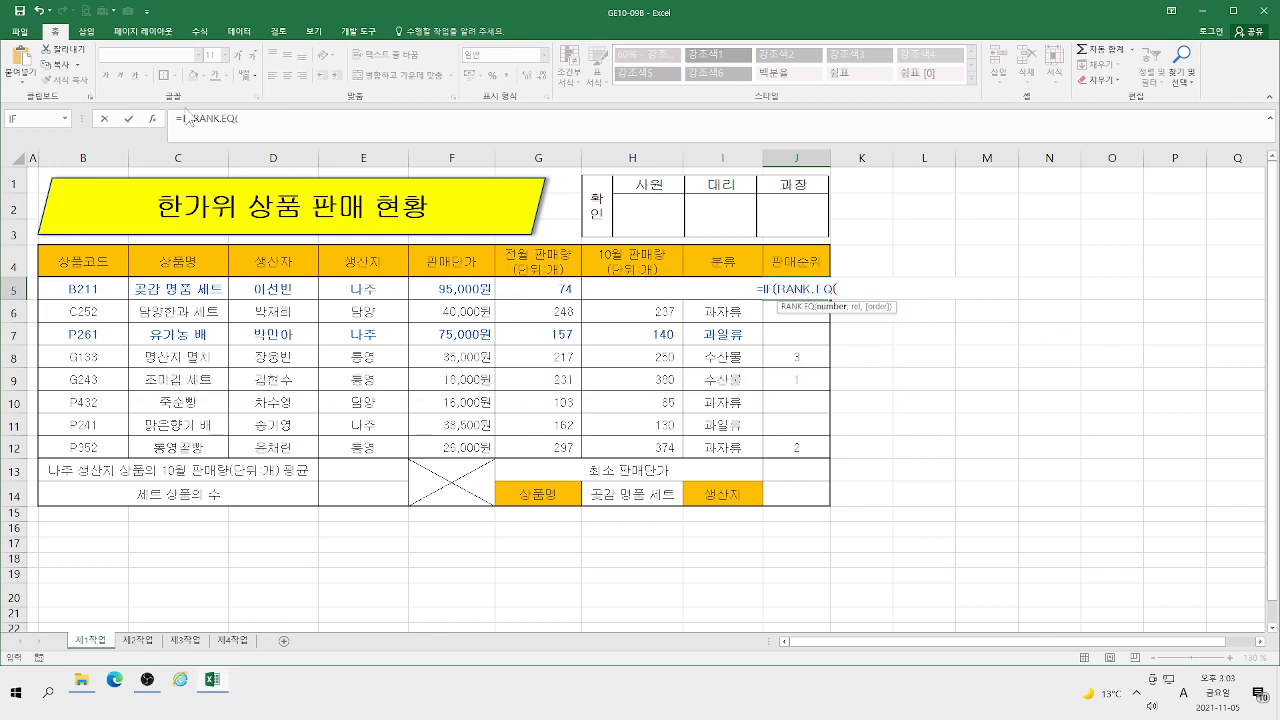
{"action": "left_click", "coordinate": [153, 119]}
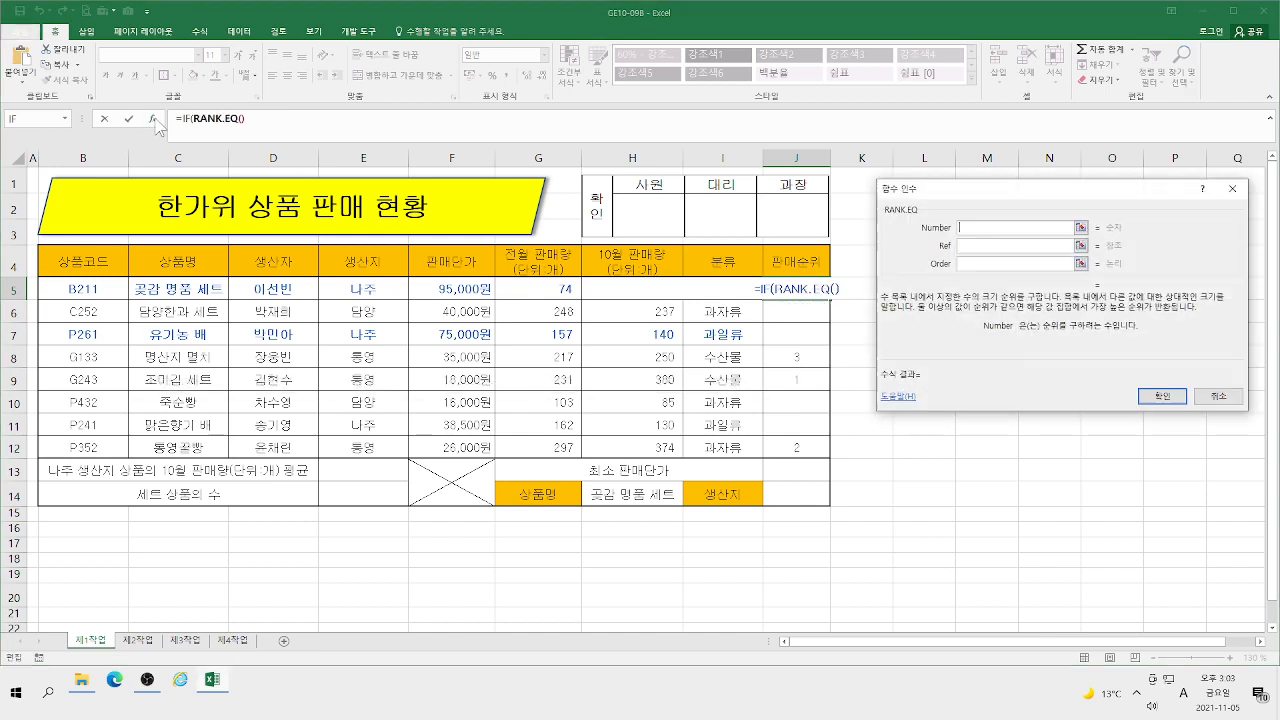
Step: Set RANK.EQ's Number to H5 and Ref to $H$5:$H$12, and complete the IF's logical test with <=3
{"action": "left_click", "coordinate": [620, 288]}
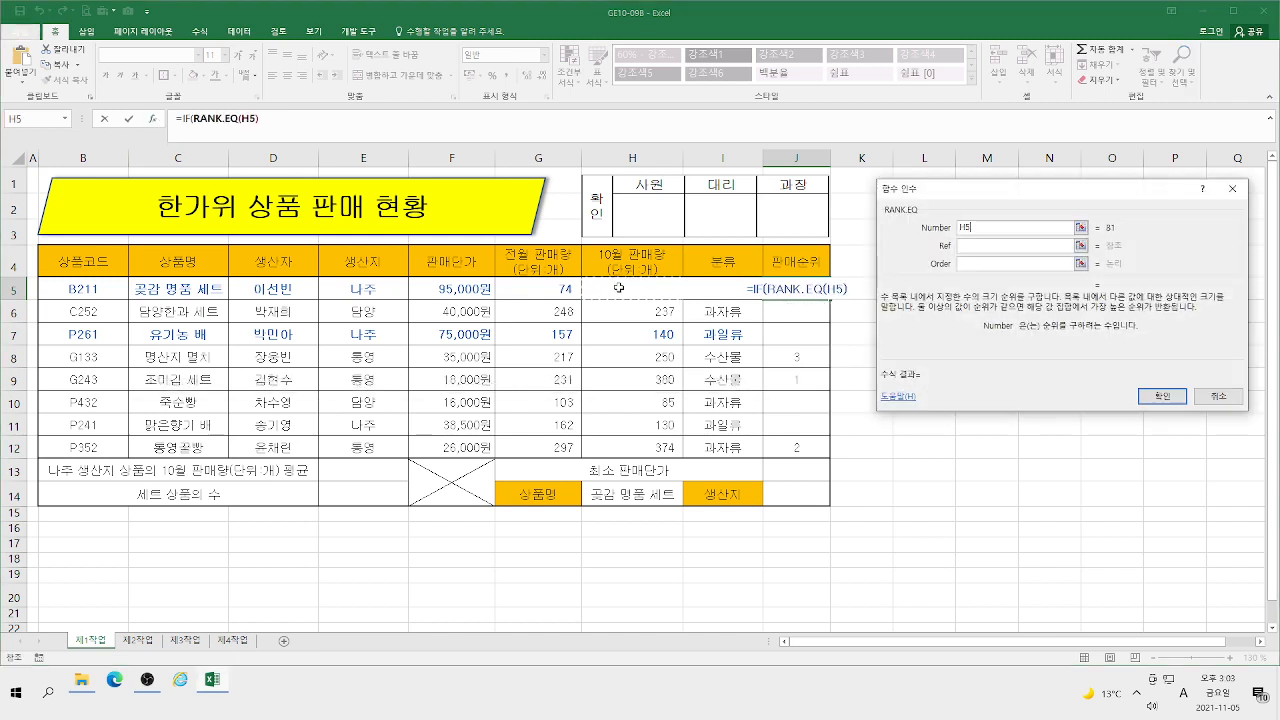
{"action": "key", "text": "Tab"}
{"action": "left_click_drag", "start_coordinate": [610, 285], "coordinate": [606, 444]}
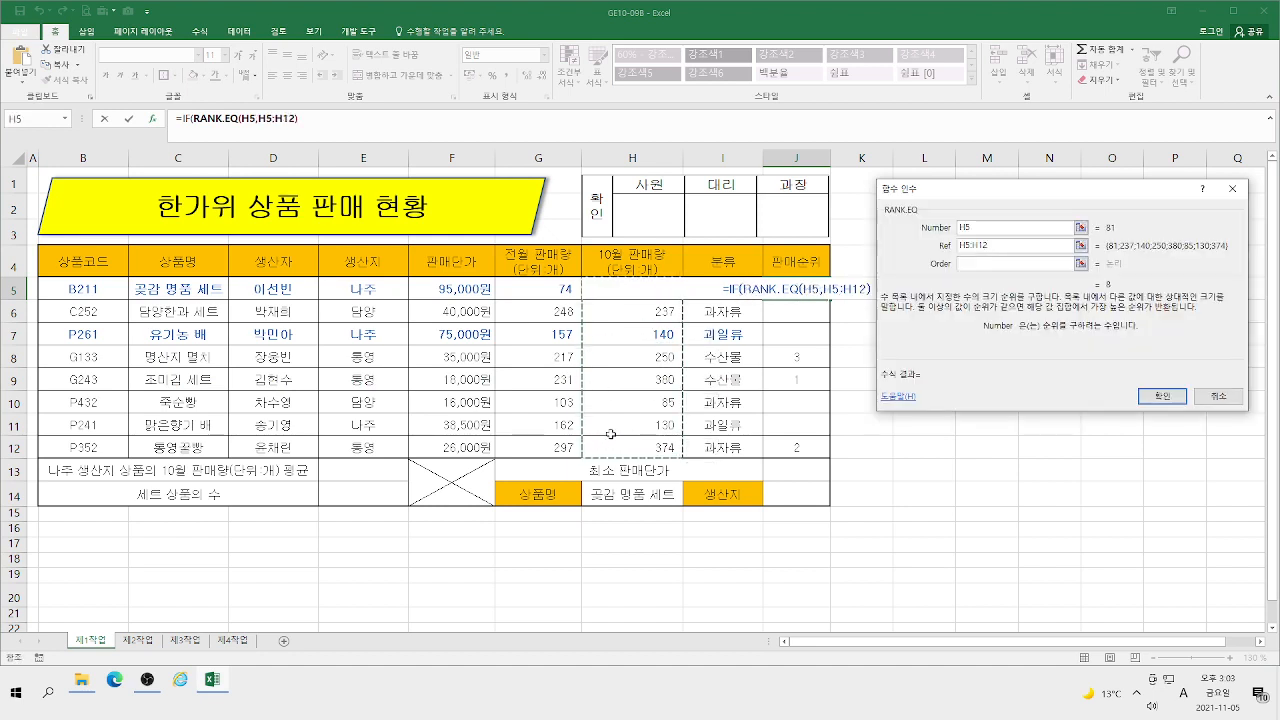
{"action": "key", "text": "F4"}
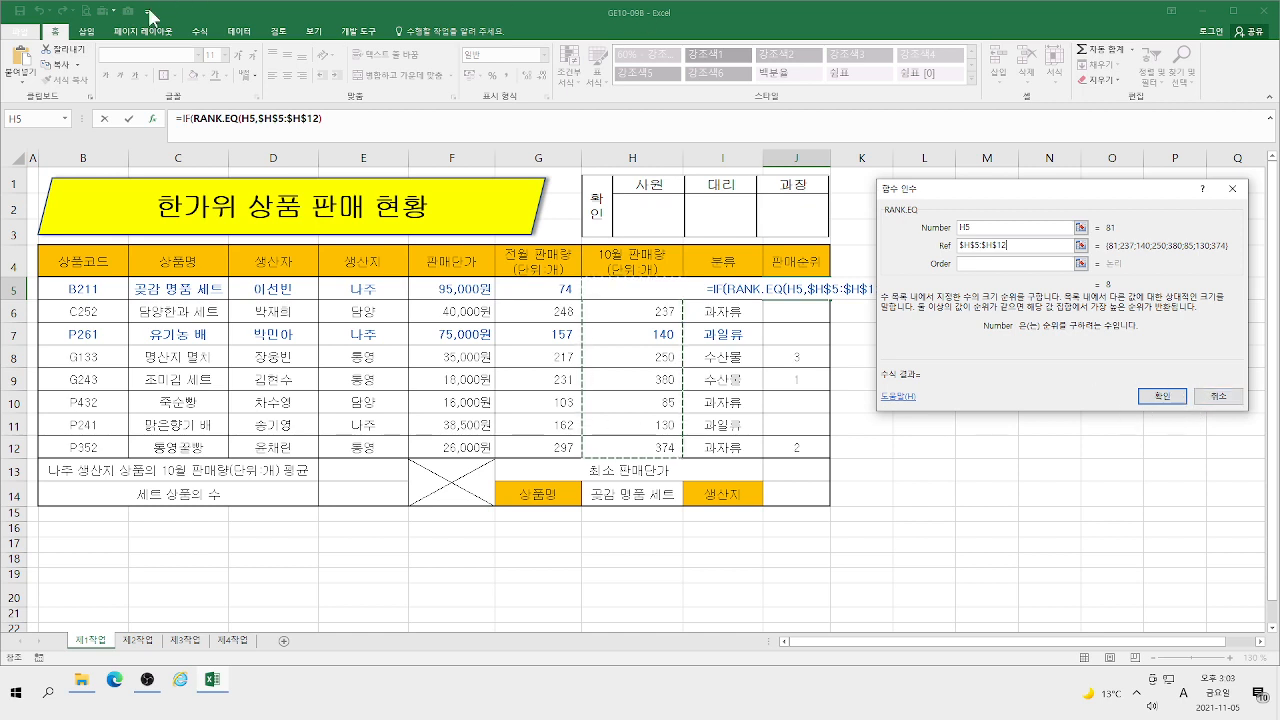
{"action": "left_click", "coordinate": [184, 118]}
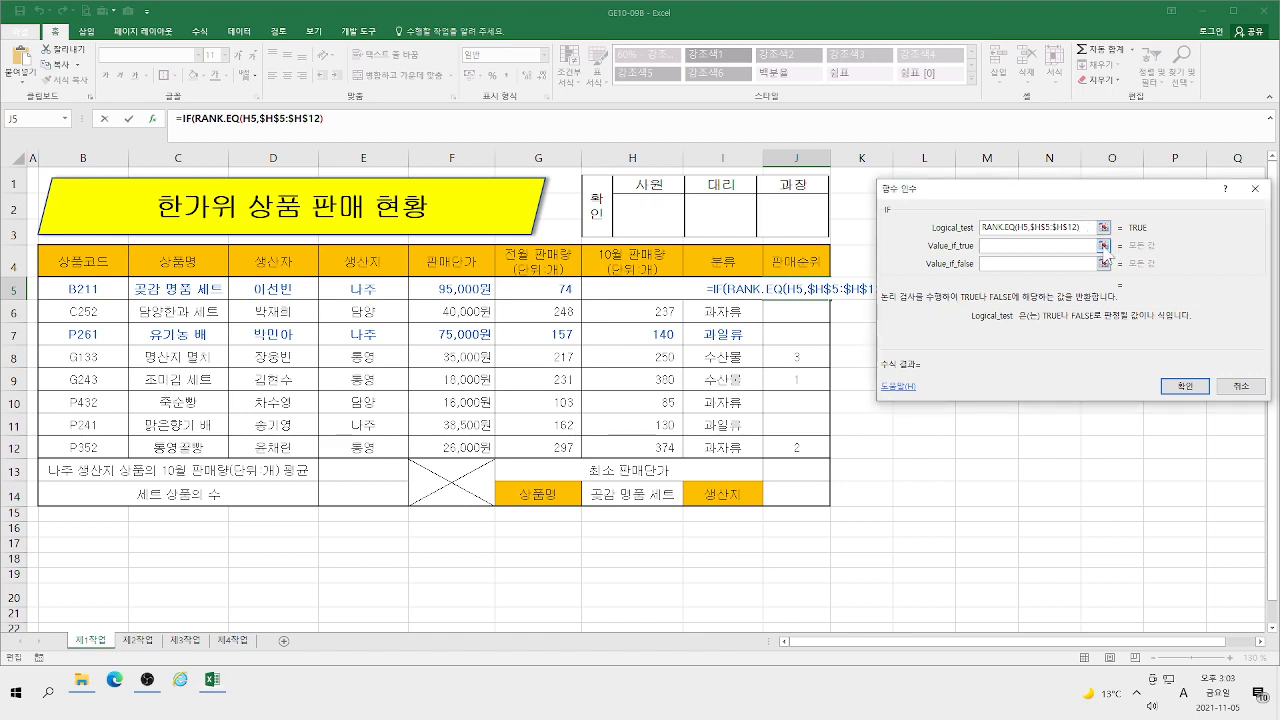
{"action": "type", "text": "<=3"}
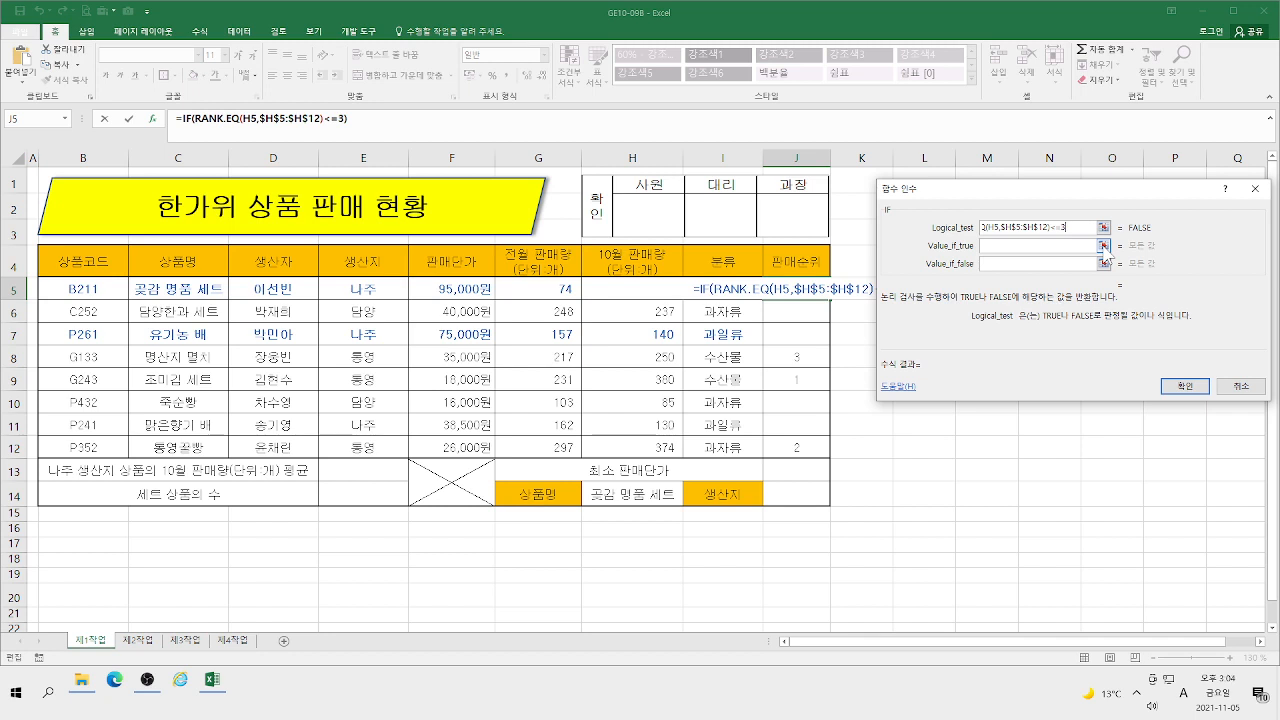
Step: Set the IF's true value to "합격" and false value to "불합격", and fill the J5 formula down to J12
{"action": "key", "text": "Tab"}
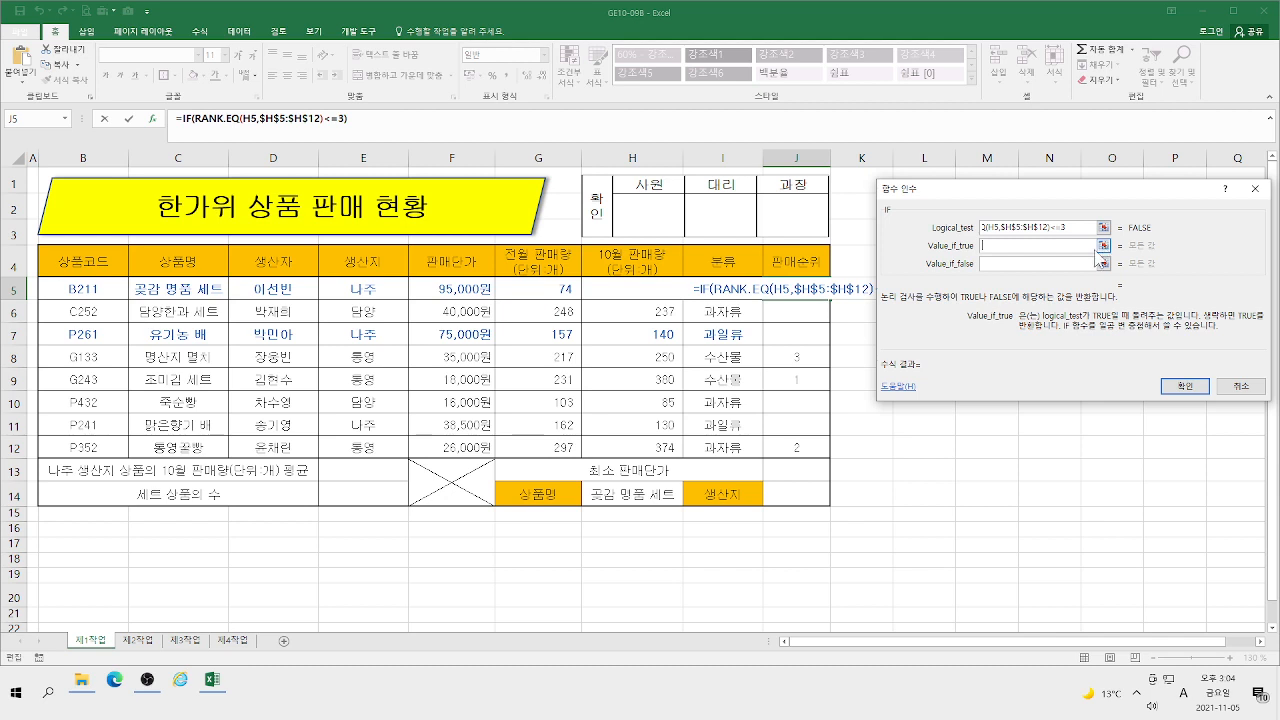
{"action": "key", "text": "Hangul"}
{"action": "type", "text": "합"}
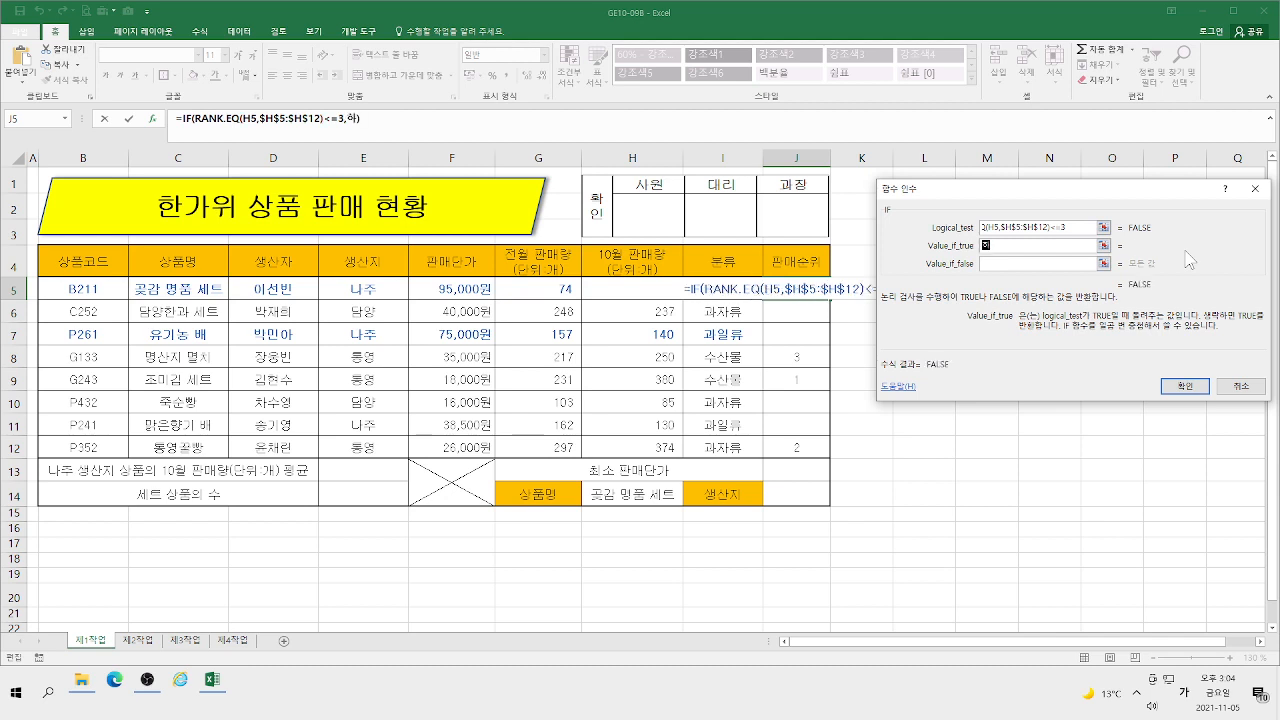
{"action": "type", "text": "격"}
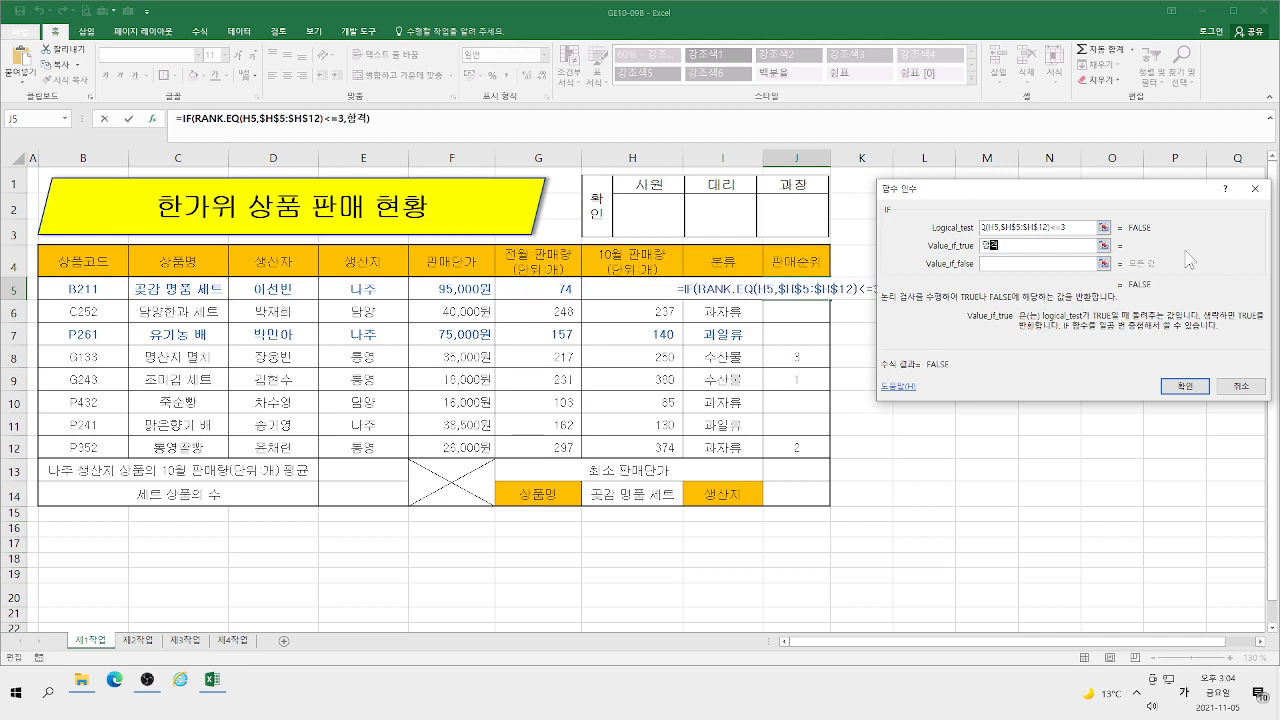
{"action": "key", "text": "Tab"}
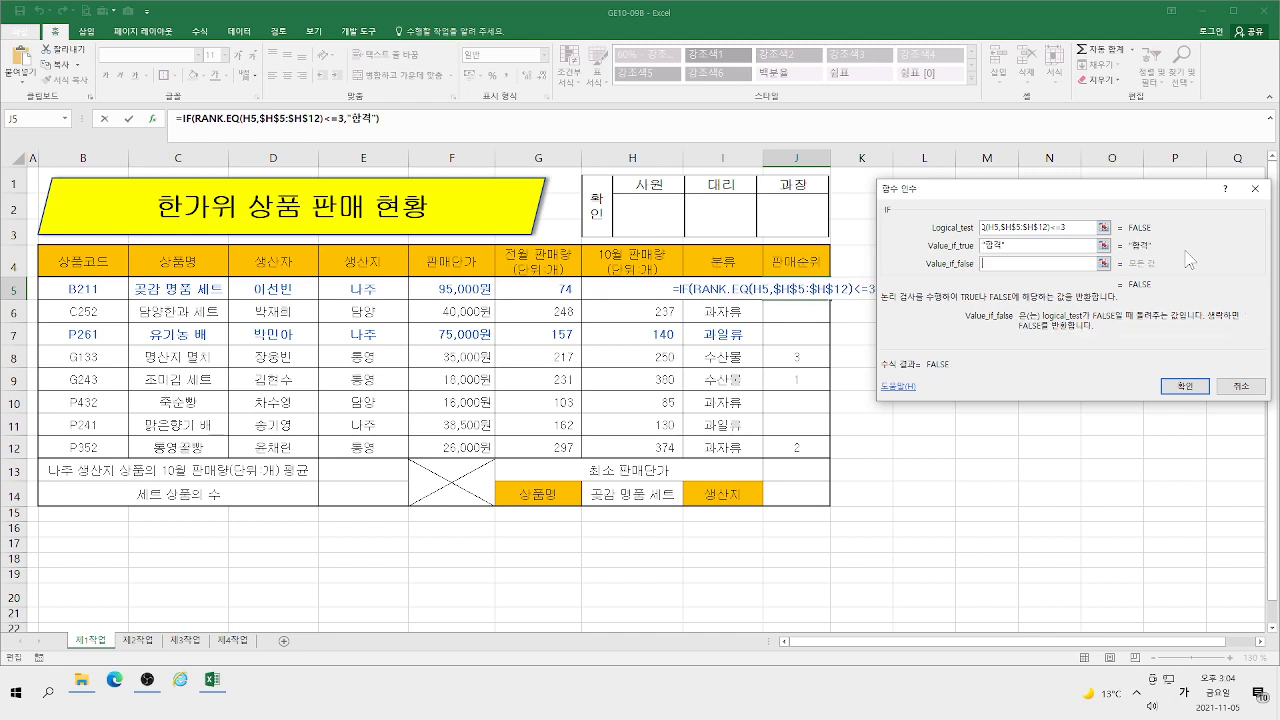
{"action": "type", "text": "불합격"}
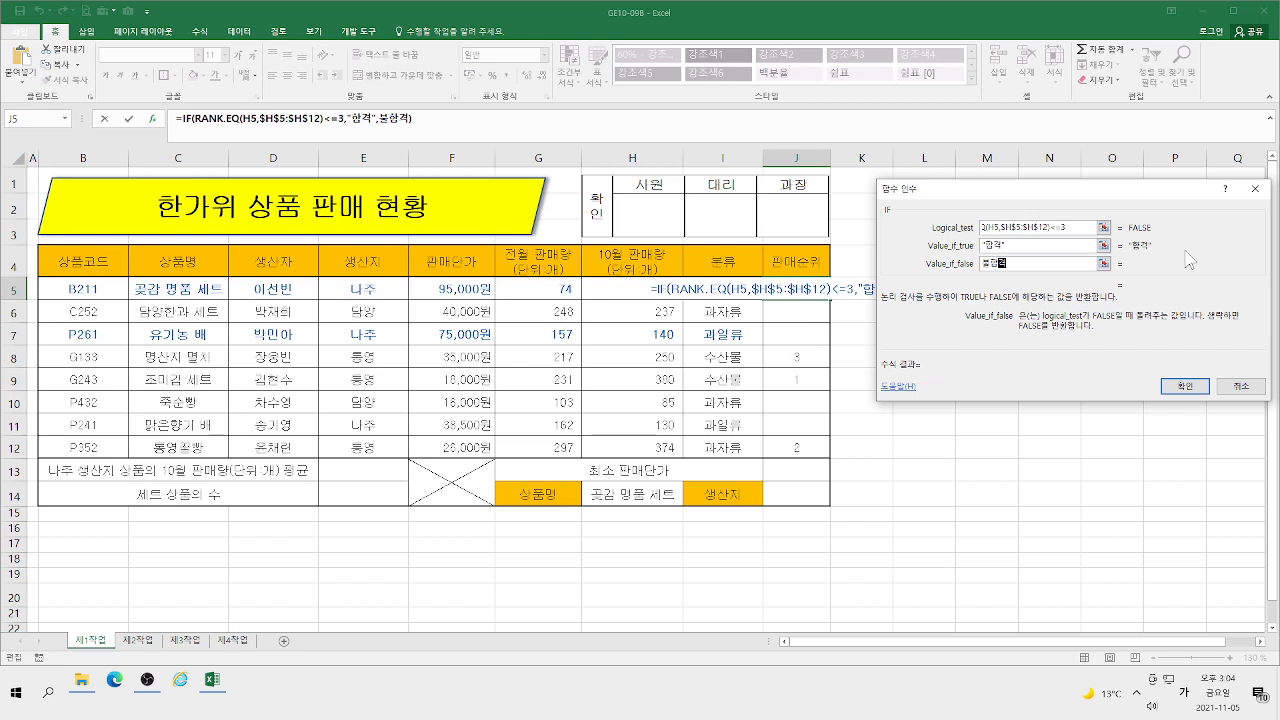
{"action": "key", "text": "Tab"}
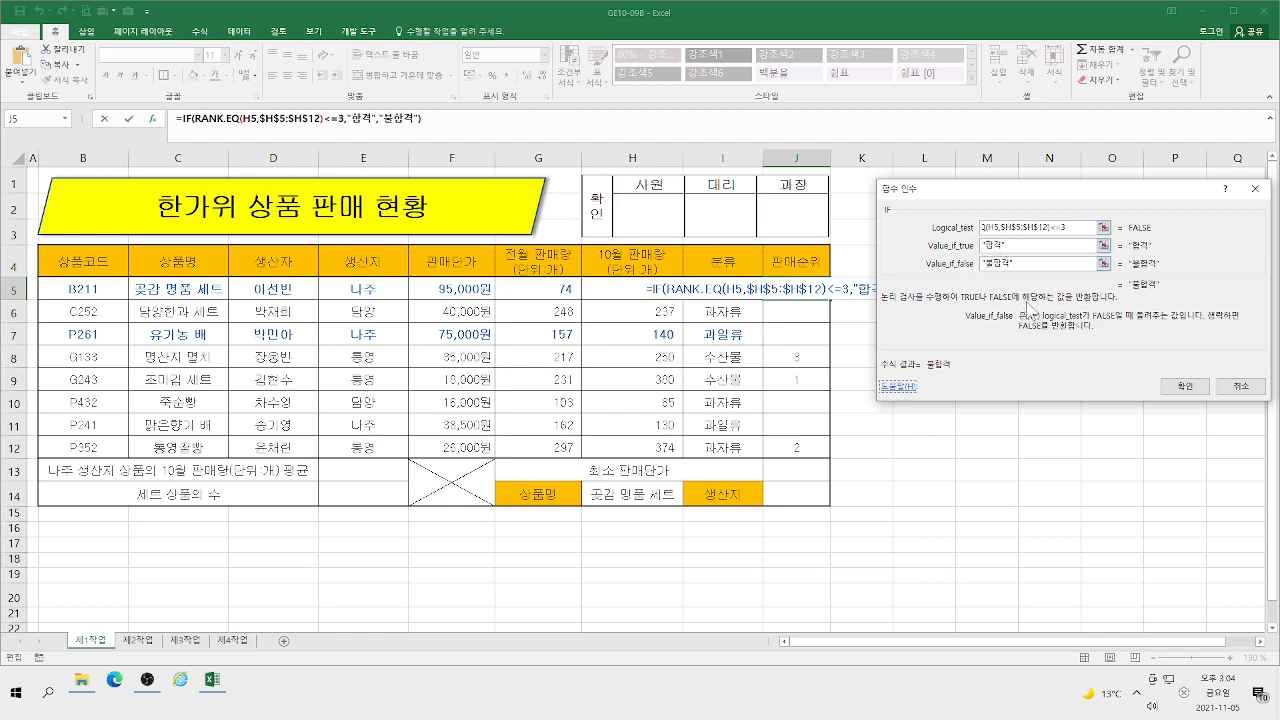
{"action": "left_click", "coordinate": [1185, 387]}
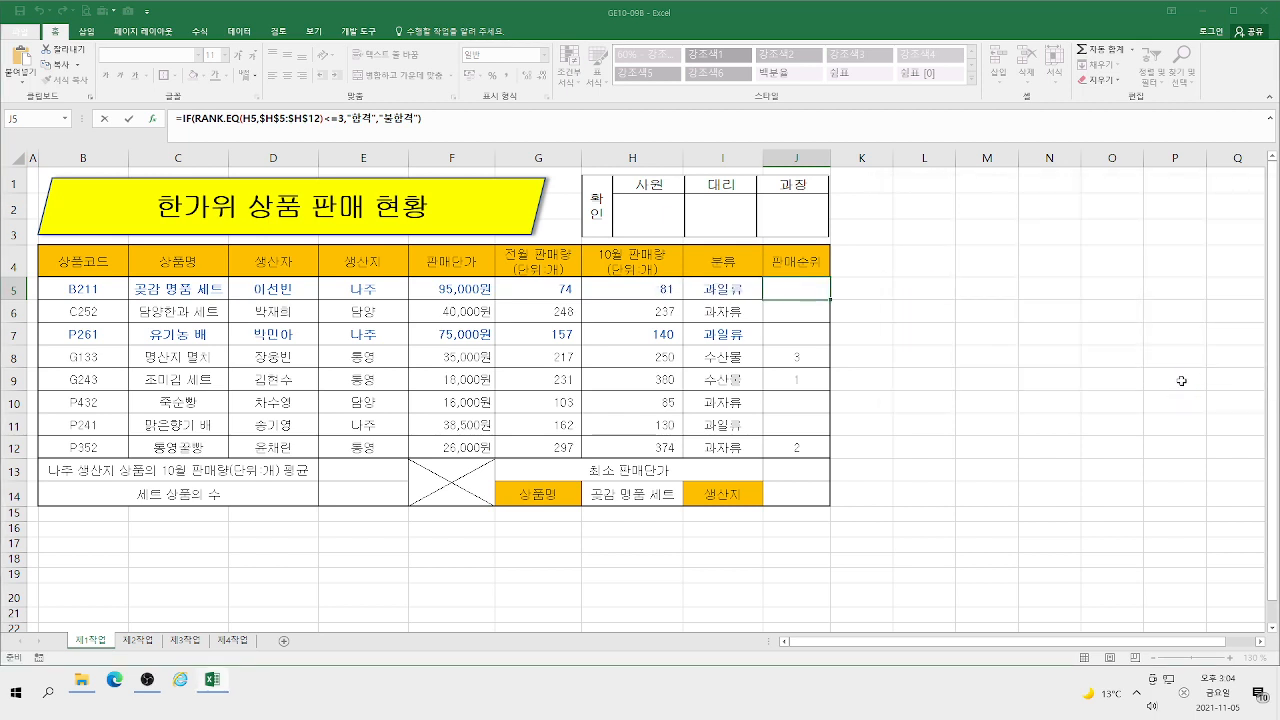
{"action": "left_click_drag", "start_coordinate": [830, 298], "coordinate": [842, 455]}
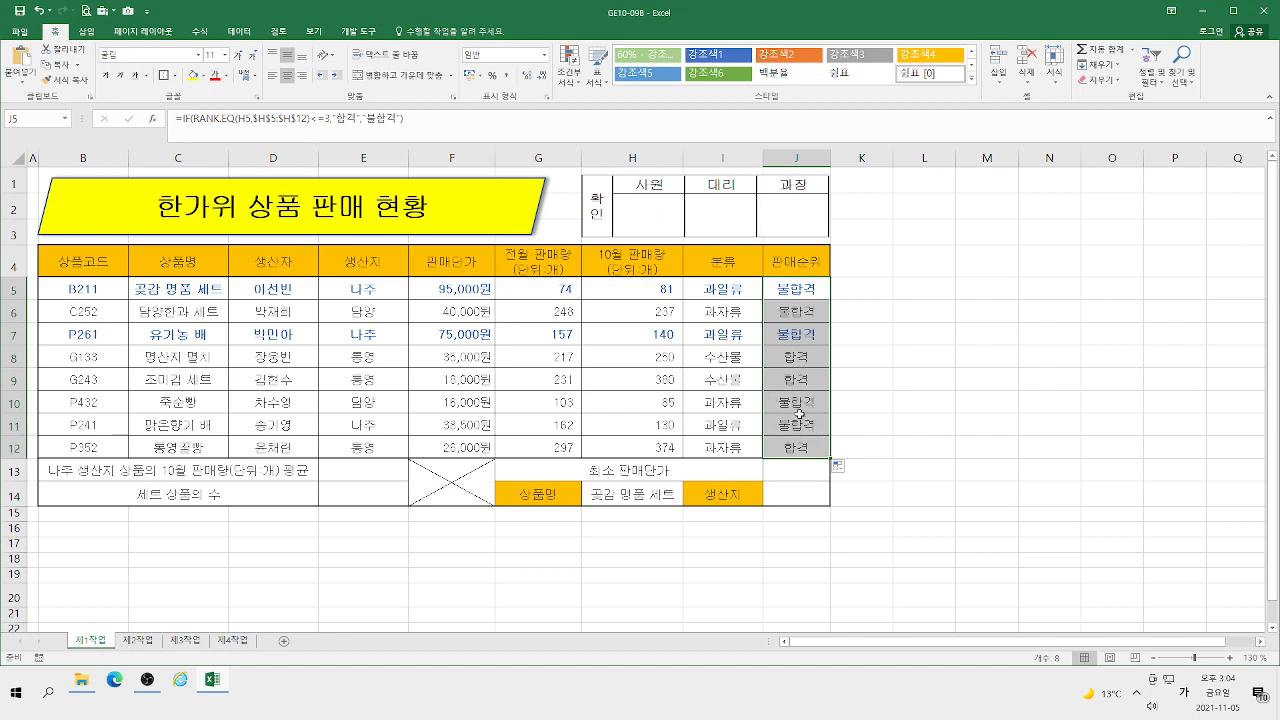
Step: Restart the J5 formula as an IF with a nested RANK.EQ and open the RANK.EQ function's arguments
{"action": "left_click", "coordinate": [808, 288]}
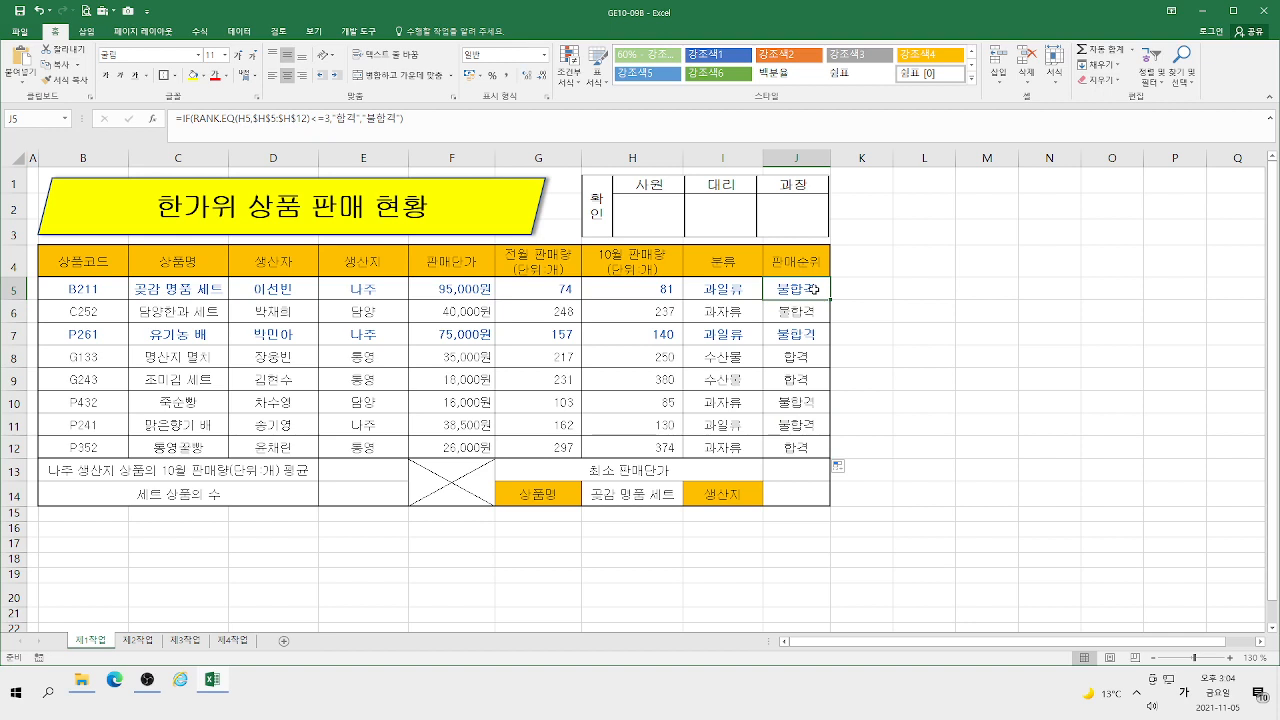
{"action": "double_click", "coordinate": [814, 289]}
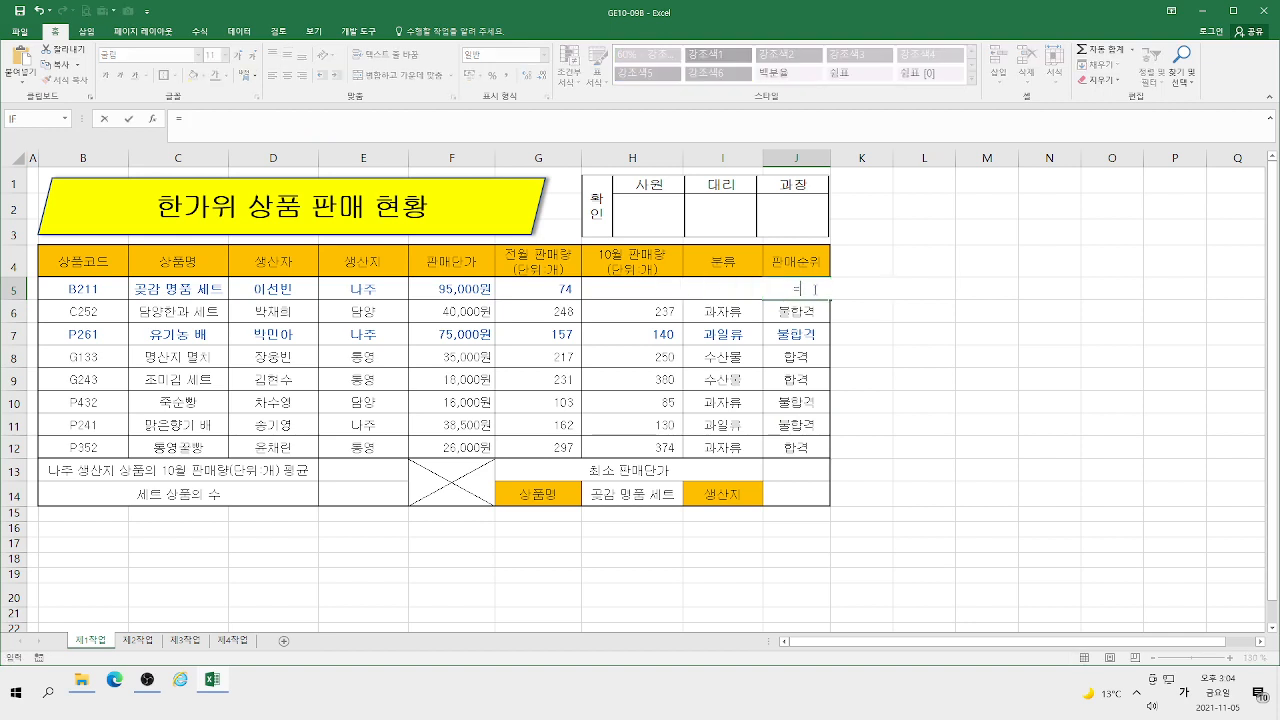
{"action": "type", "text": "if"}
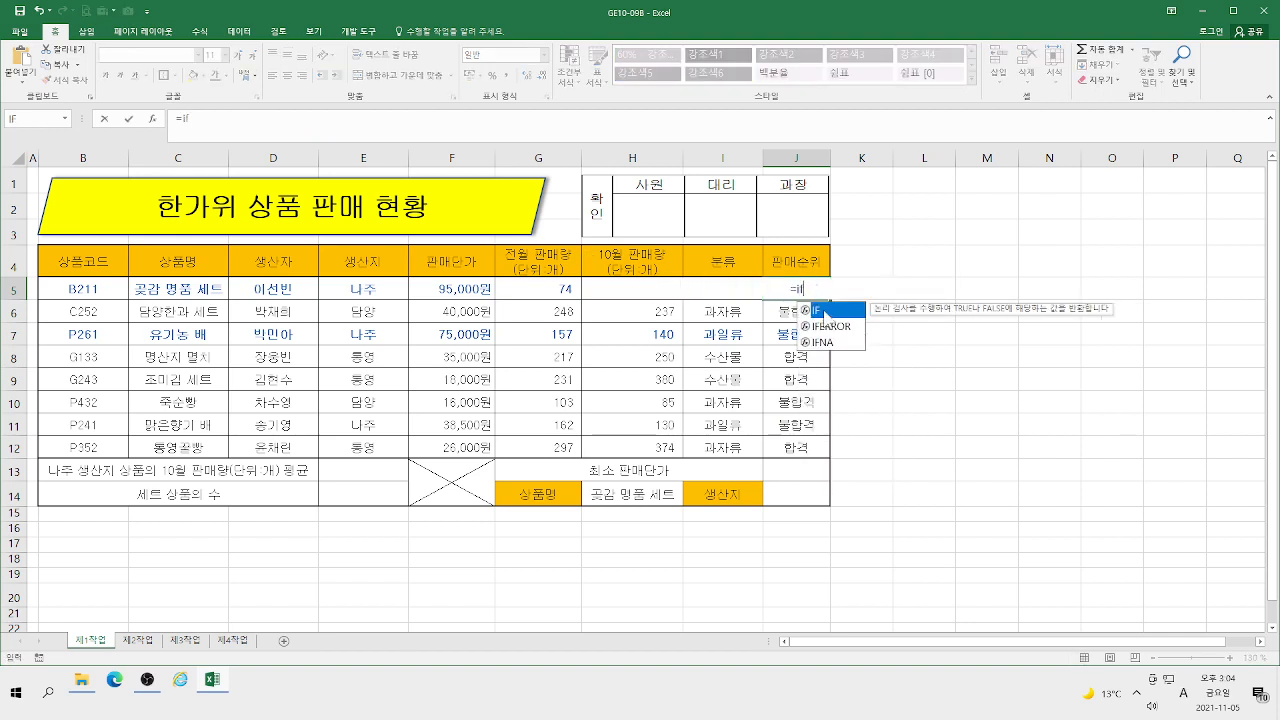
{"action": "key", "text": "Tab"}
{"action": "type", "text": "ra"}
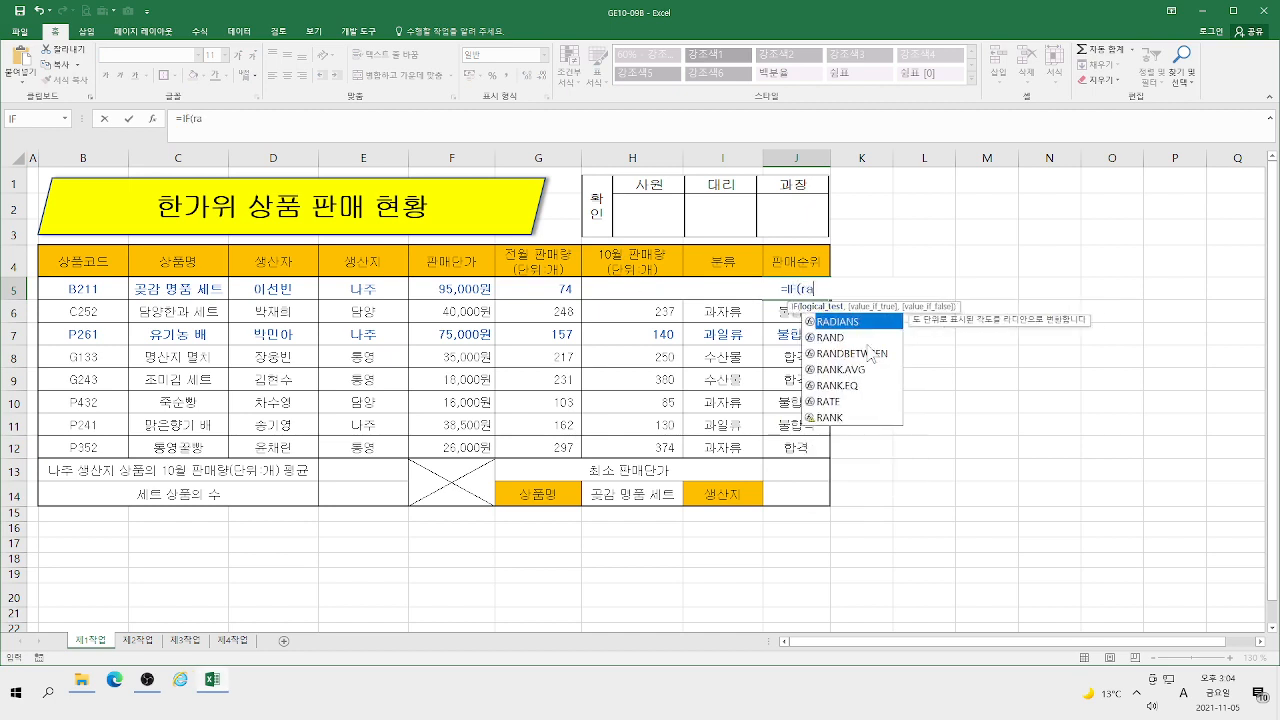
{"action": "double_click", "coordinate": [842, 385]}
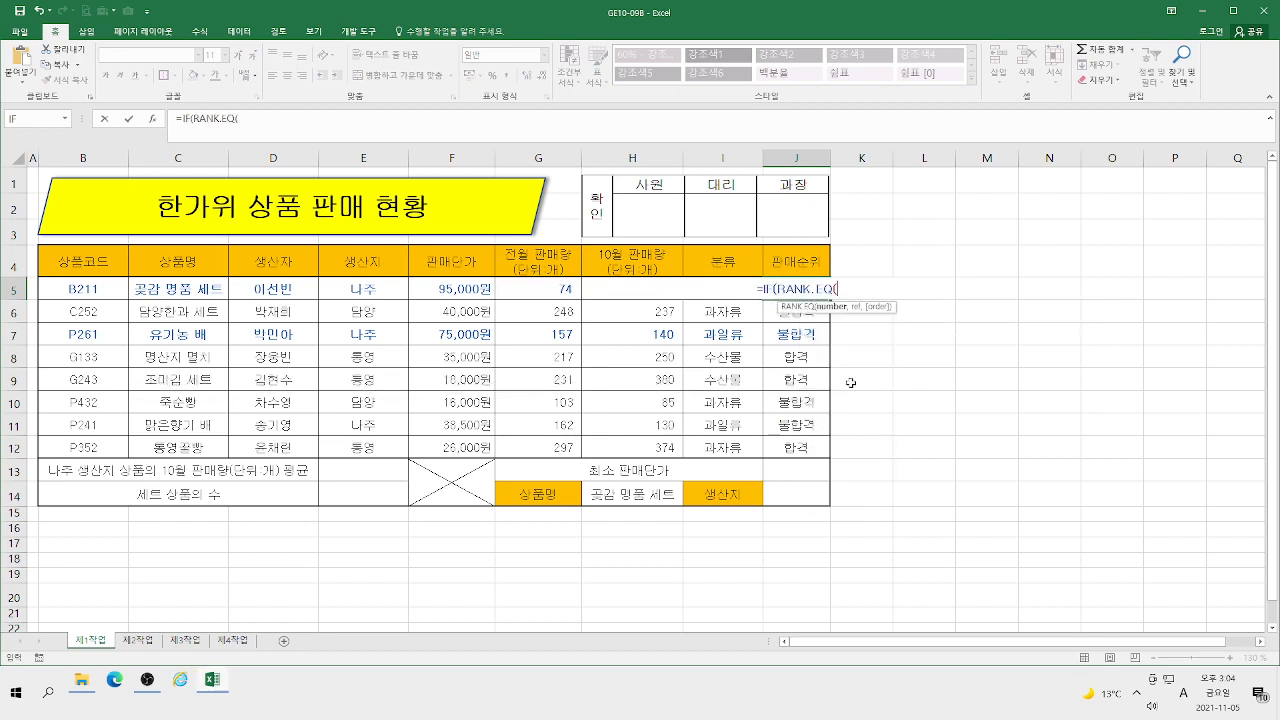
{"action": "left_click", "coordinate": [153, 118]}
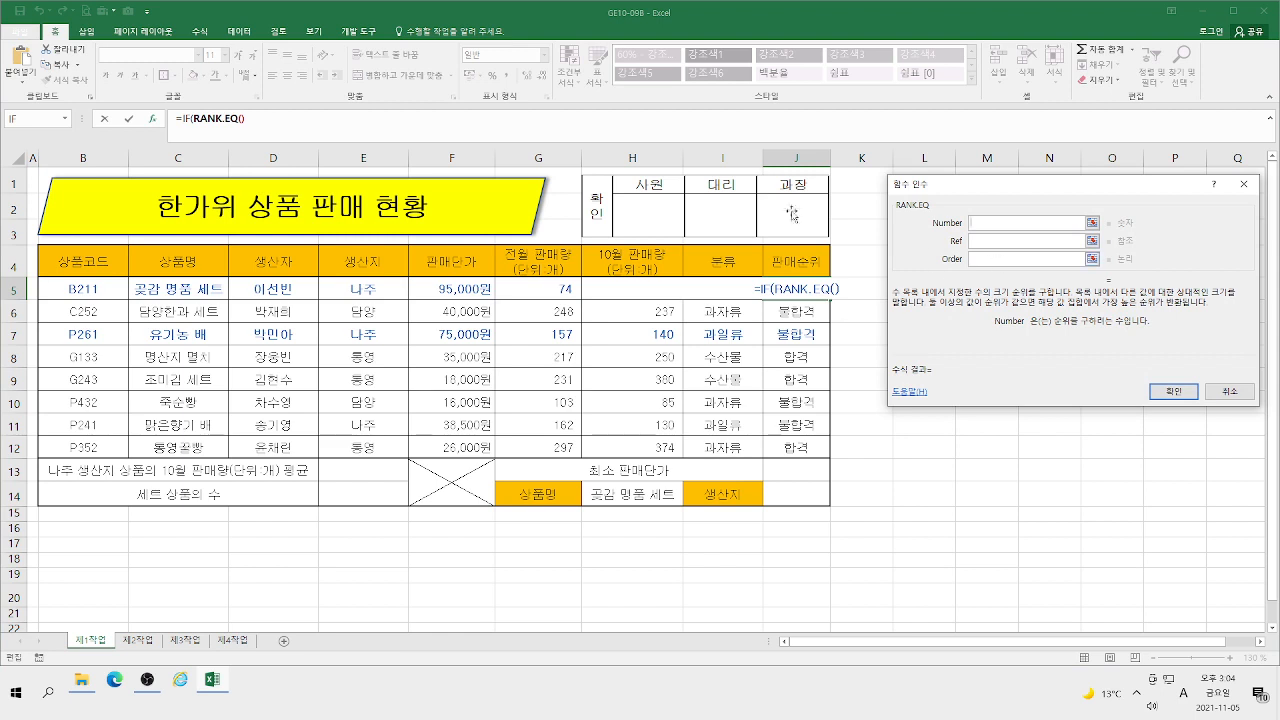
Step: Set RANK.EQ's Number to H5 and its Ref to the absolute range $H$5:$H$12
{"action": "left_click", "coordinate": [614, 287]}
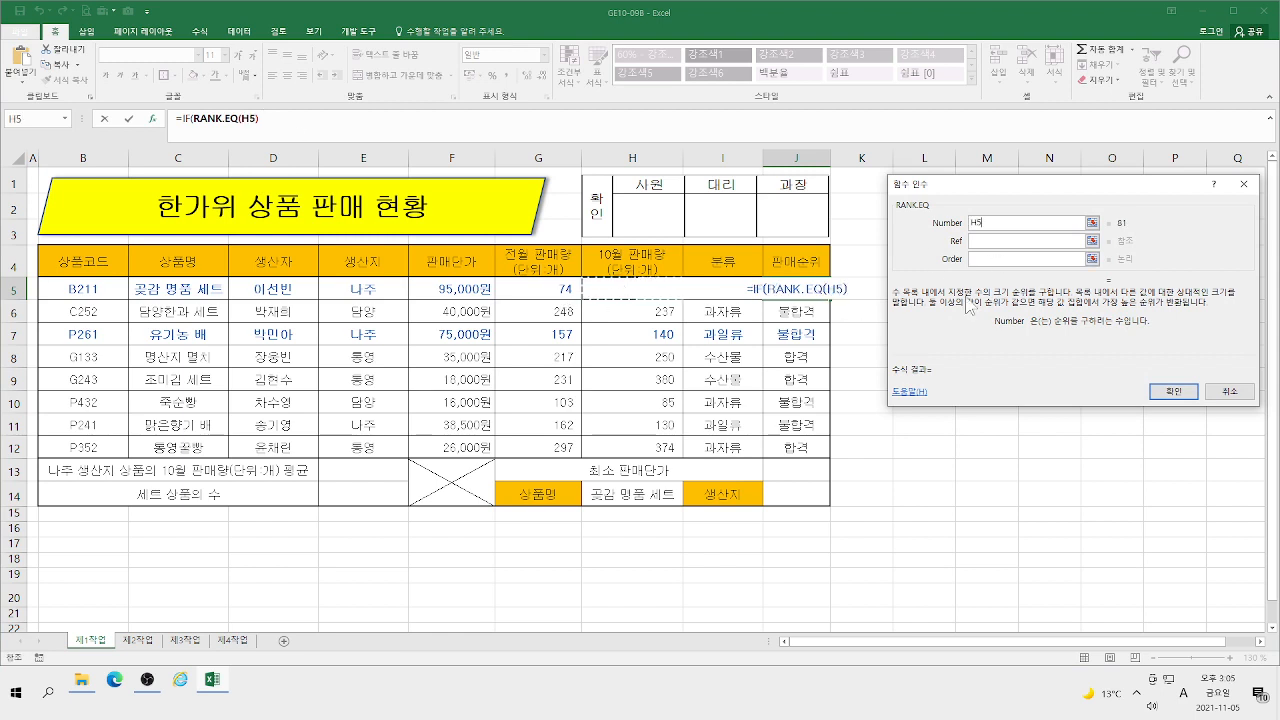
{"action": "left_click", "coordinate": [987, 241]}
{"action": "left_click_drag", "start_coordinate": [629, 288], "coordinate": [627, 448]}
{"action": "key", "text": "F4"}
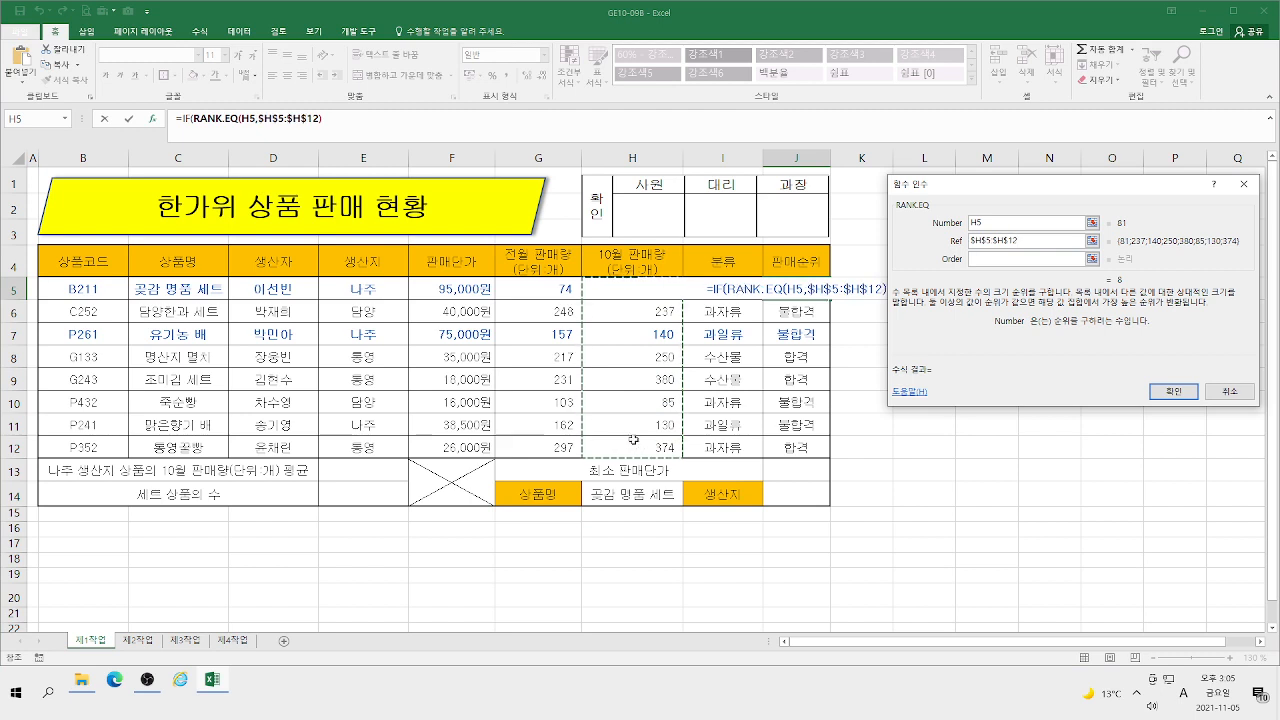
Step: Return to the IF function's arguments and append <=3 to the RANK.EQ expression in the logical test
{"action": "left_click", "coordinate": [184, 118]}
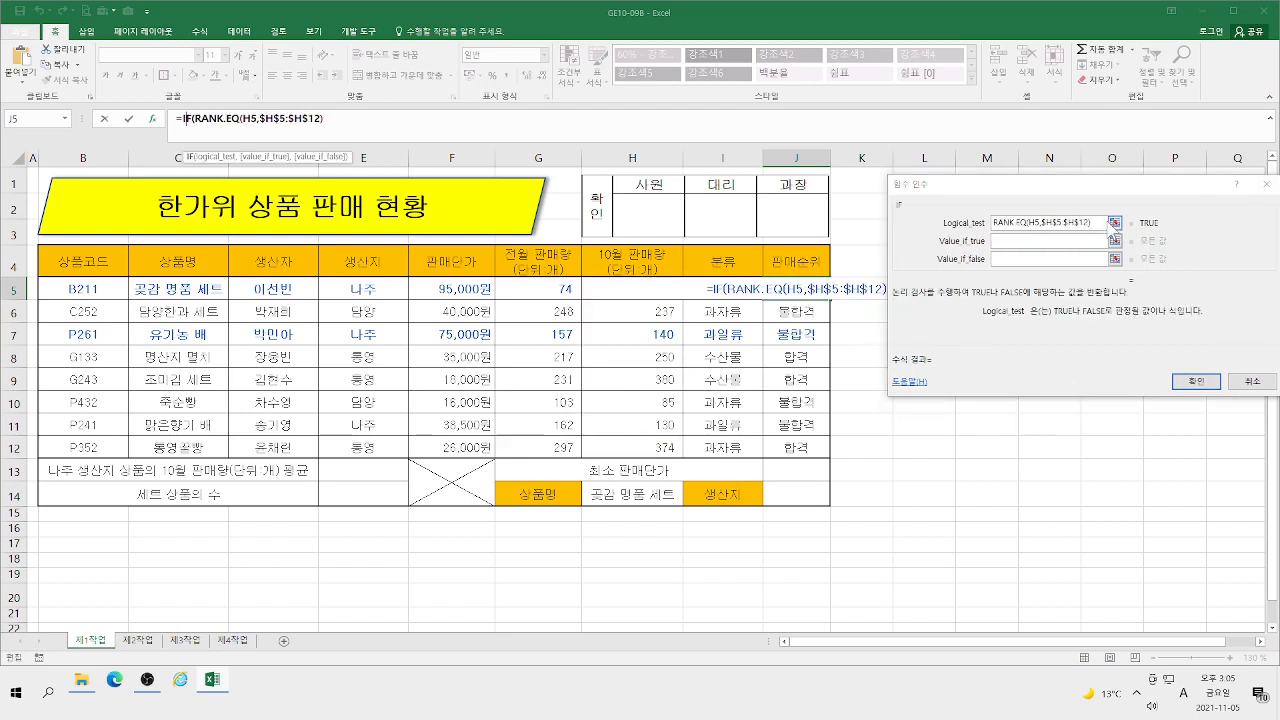
{"action": "left_click_drag", "start_coordinate": [1099, 223], "coordinate": [894, 190]}
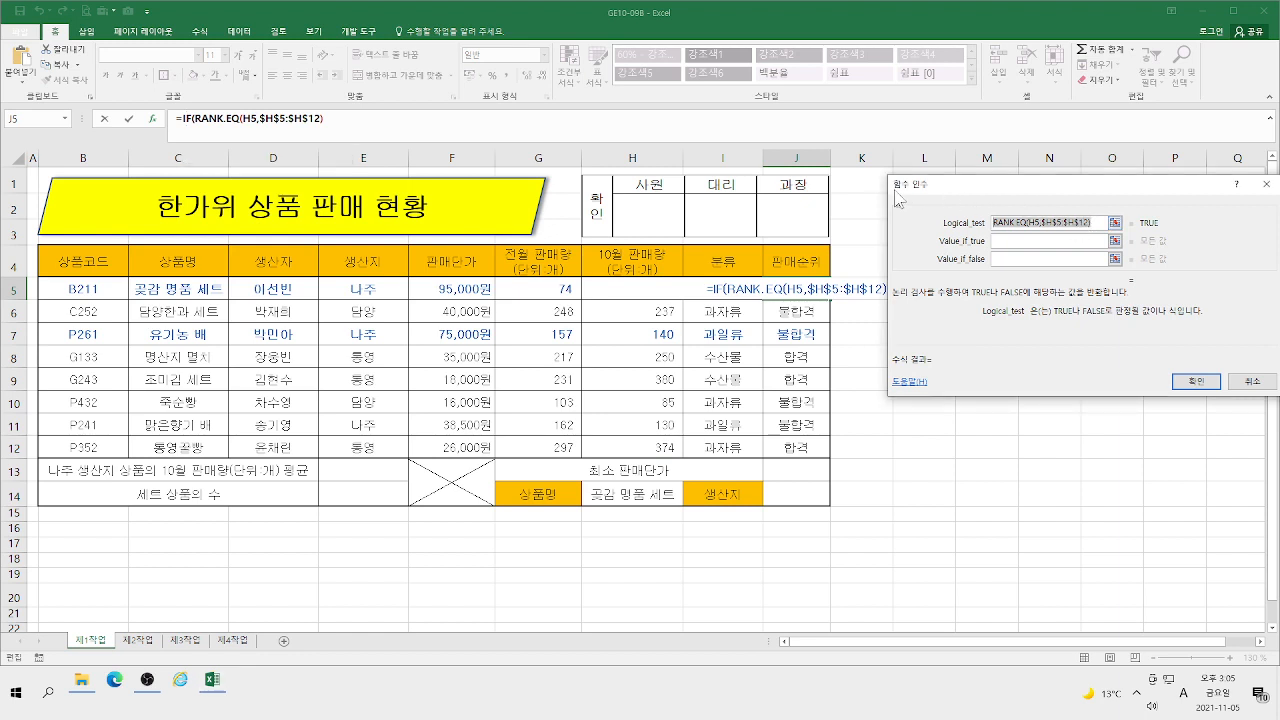
{"action": "left_click", "coordinate": [1100, 223]}
{"action": "type", "text": "<="}
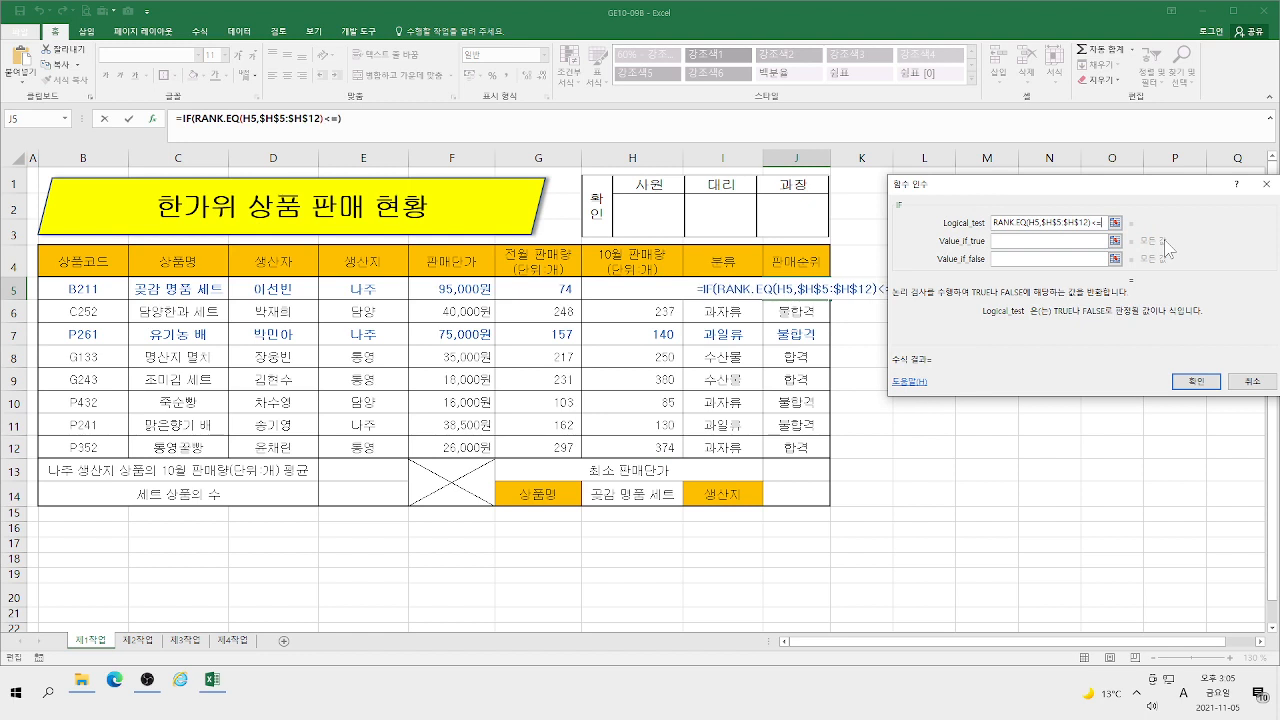
{"action": "type", "text": "3"}
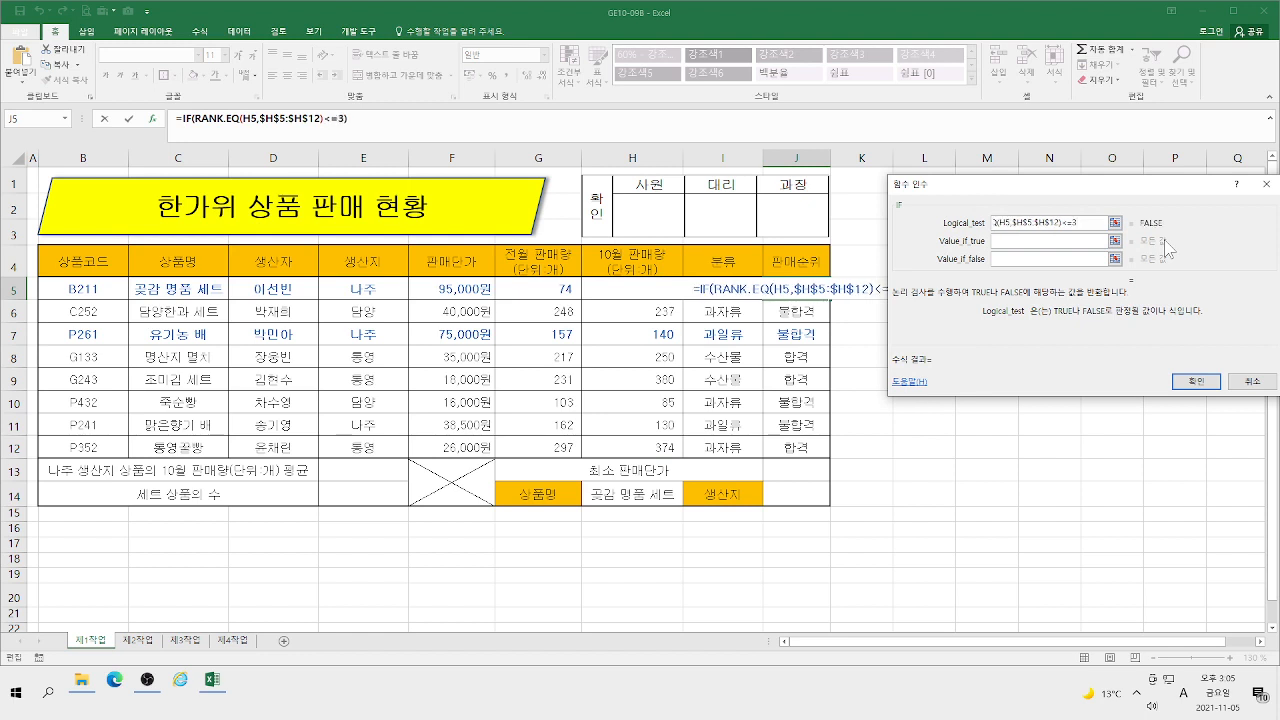
Step: Set the IF's true value to RANK.EQ(H5,$H$5:$H$12) and false value to "", and fill the J5 formula down to J12
{"action": "key", "text": "Tab"}
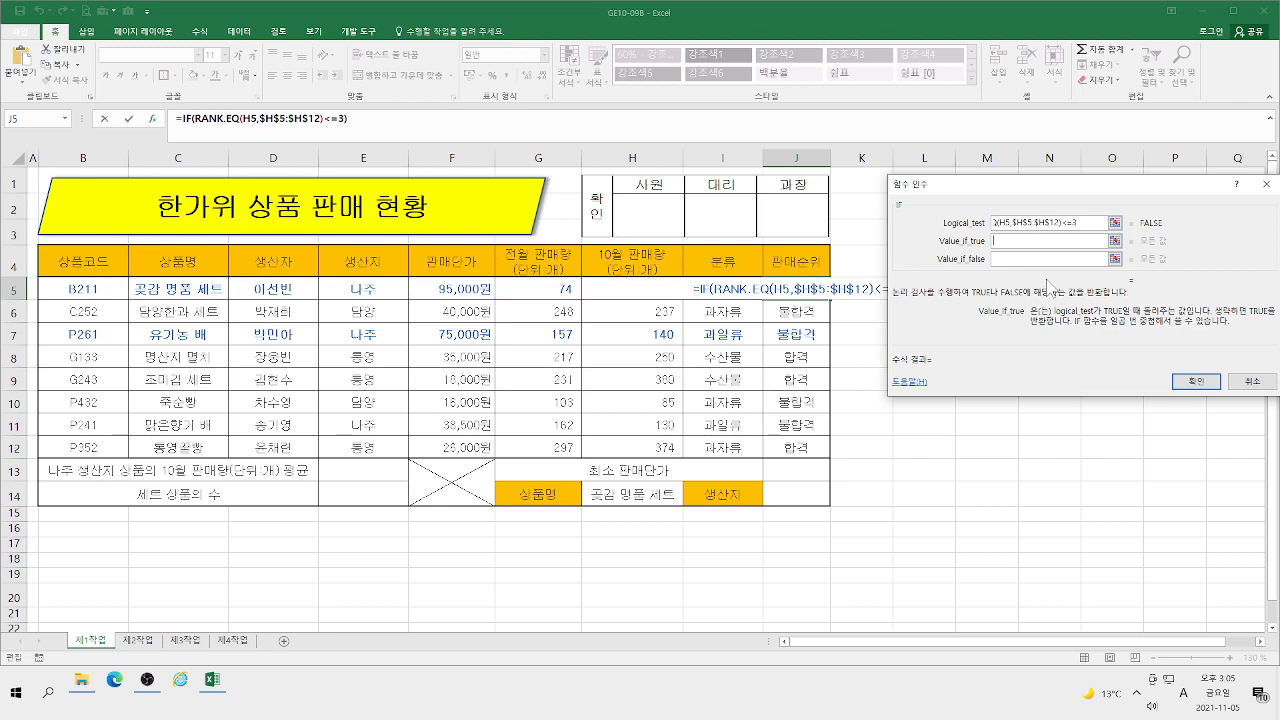
{"action": "key", "text": "ctrl+v"}
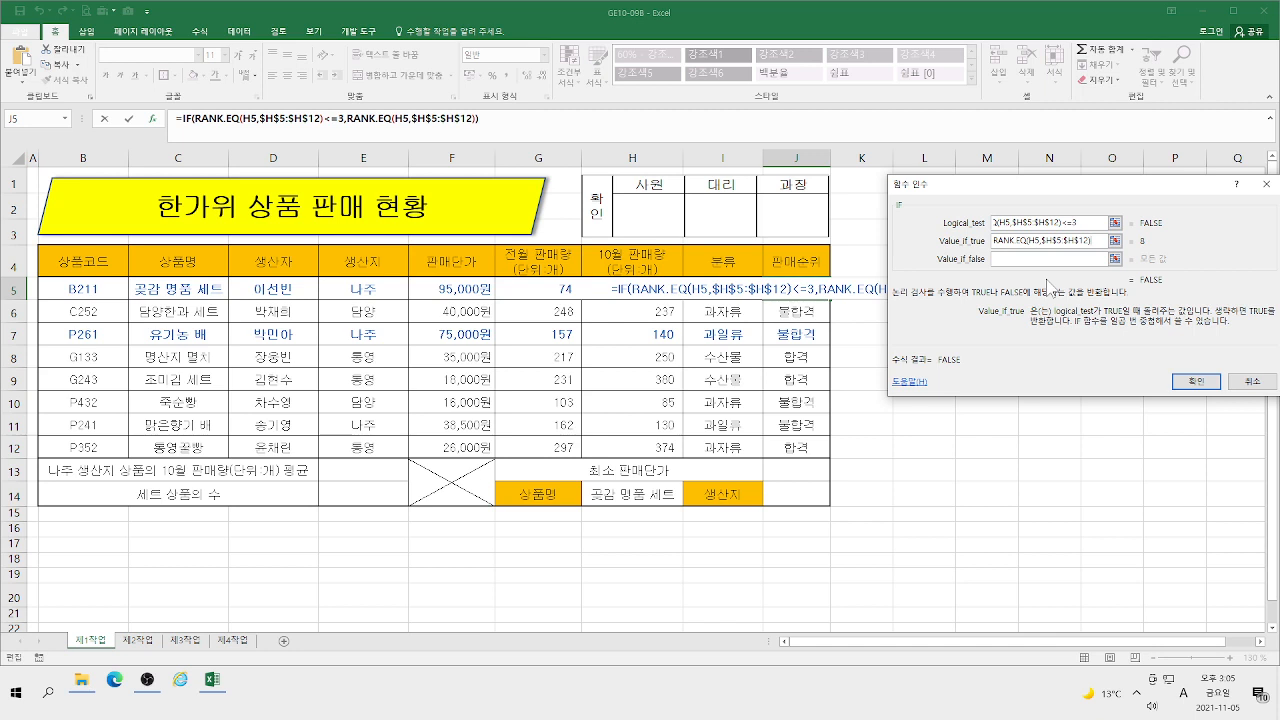
{"action": "key", "text": "Tab"}
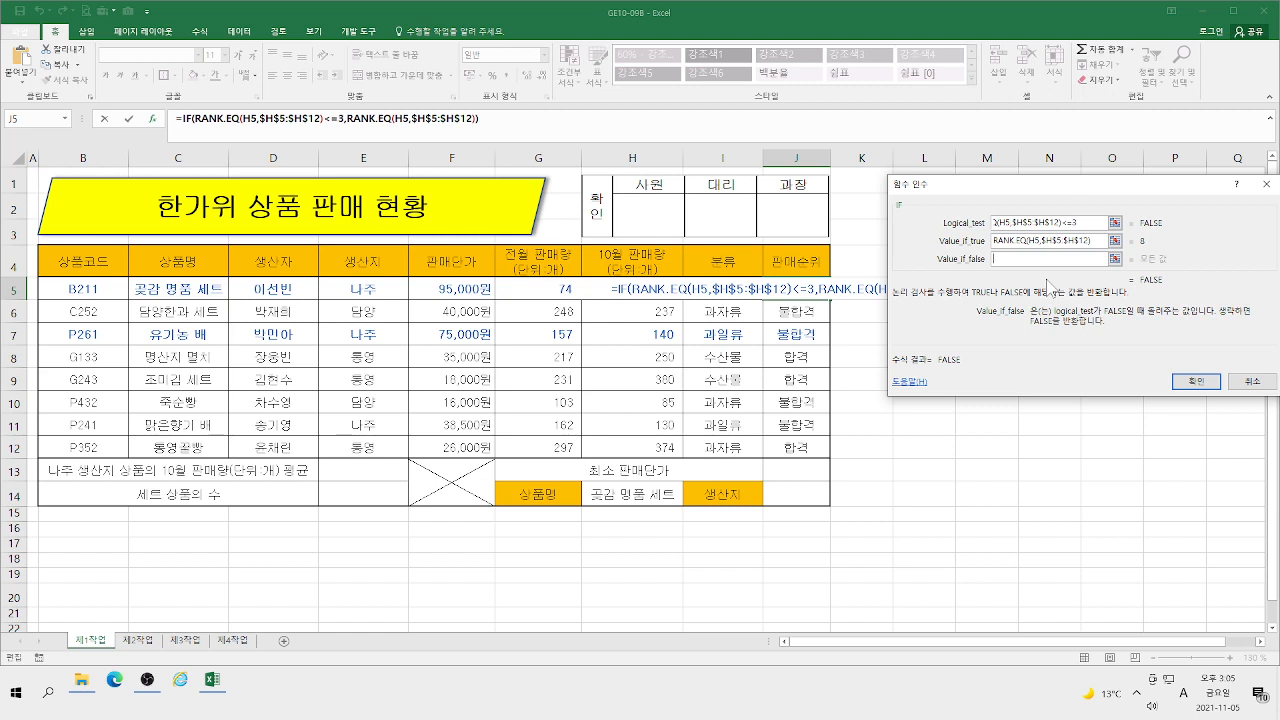
{"action": "type", "text": "\"\""}
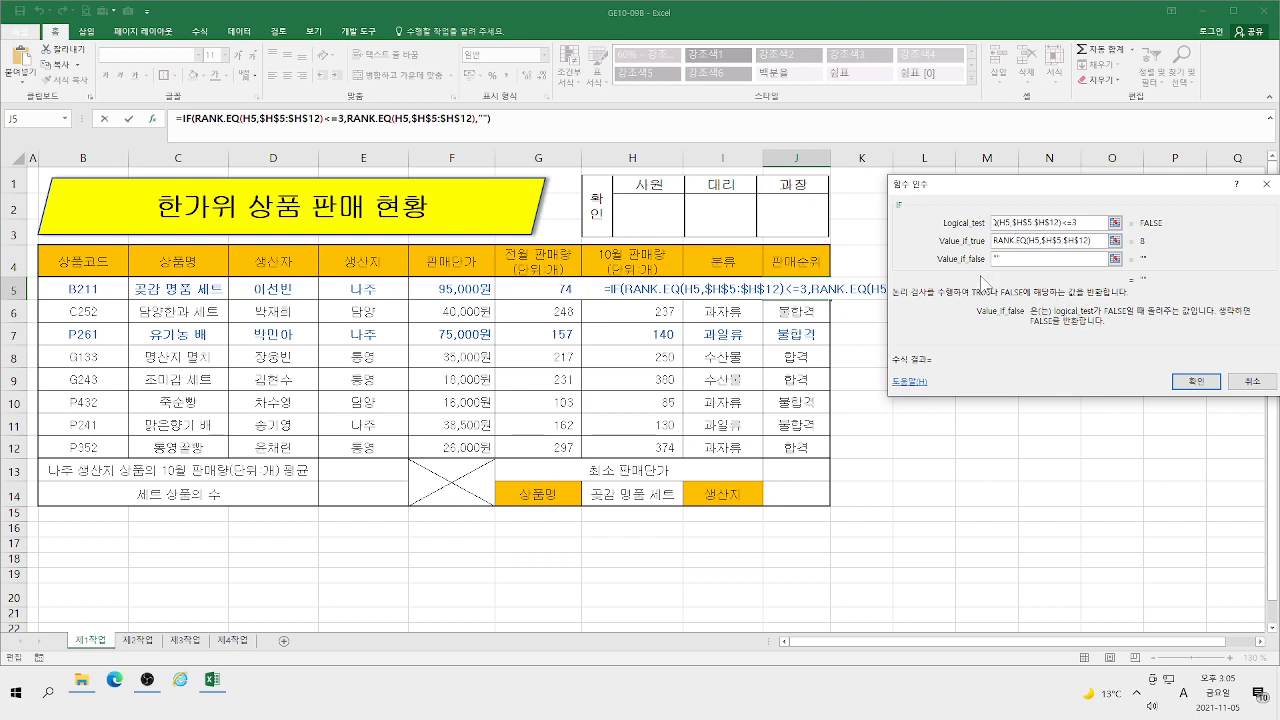
{"action": "left_click", "coordinate": [1200, 381]}
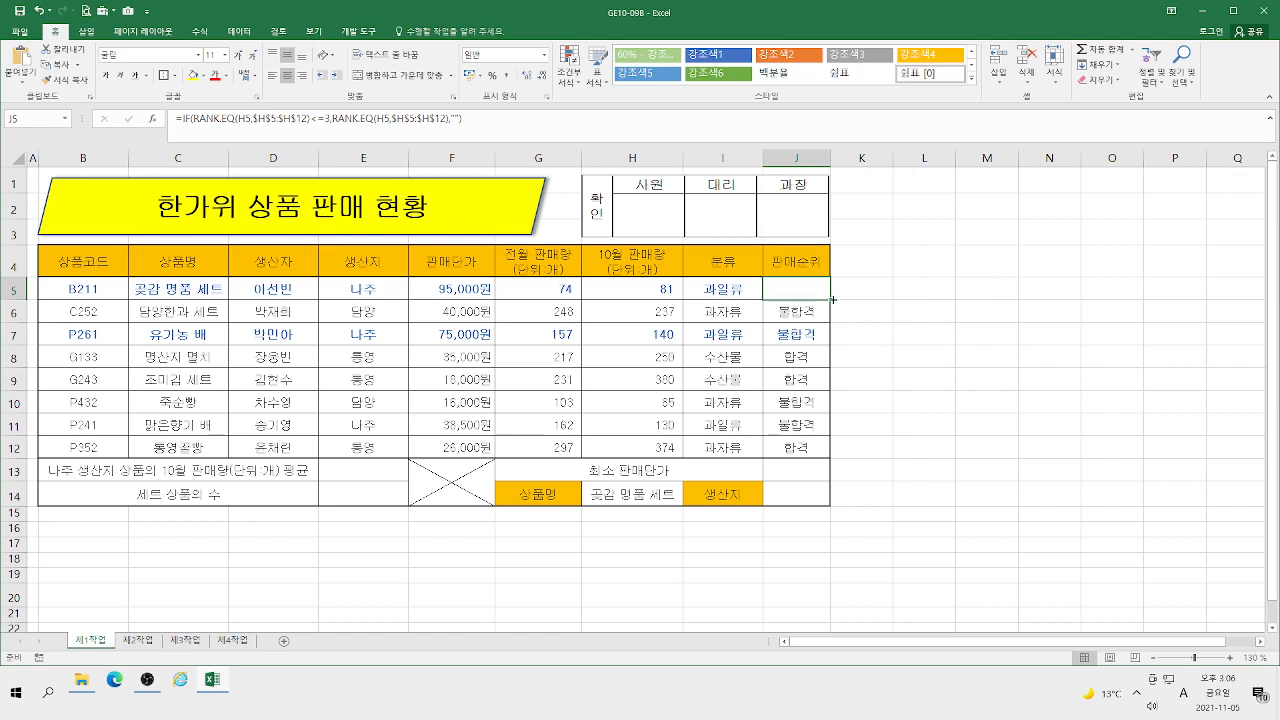
{"action": "left_click_drag", "start_coordinate": [829, 298], "coordinate": [819, 455]}
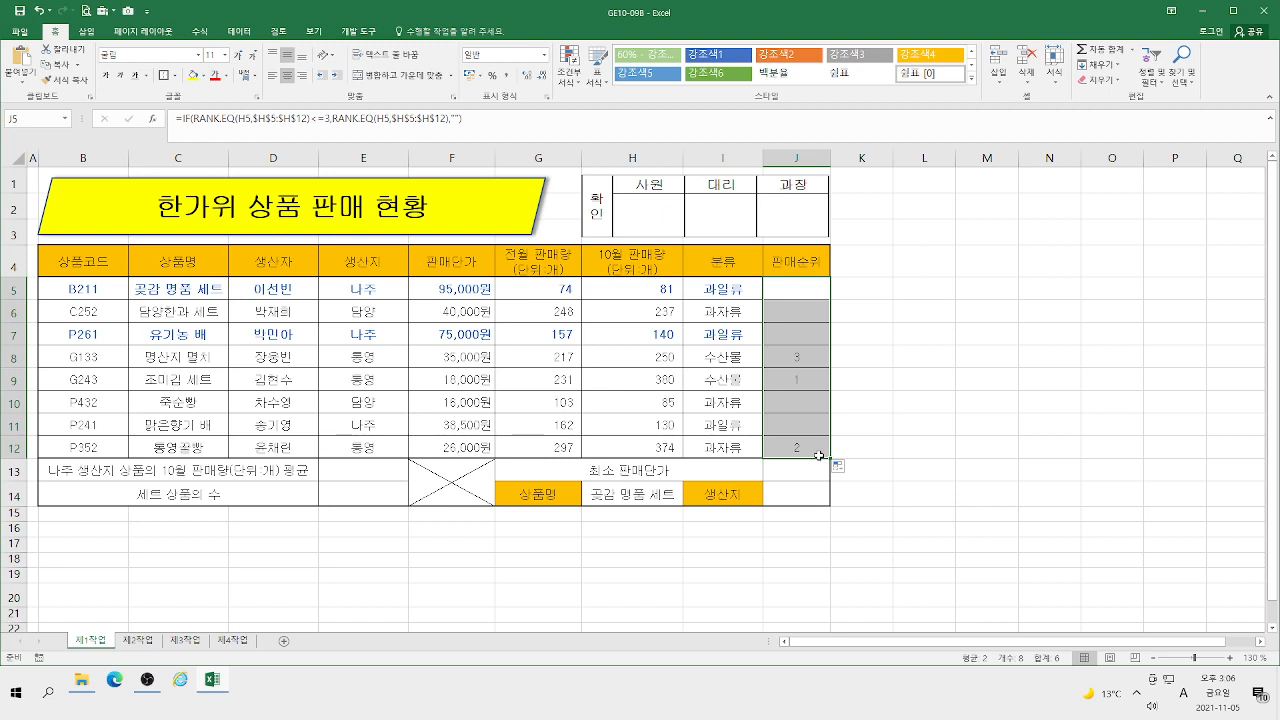
Step: Append &"위" to the RANK.EQ expression in the IF's true value in J5 and fill the formula down to J12
{"action": "left_click", "coordinate": [793, 289]}
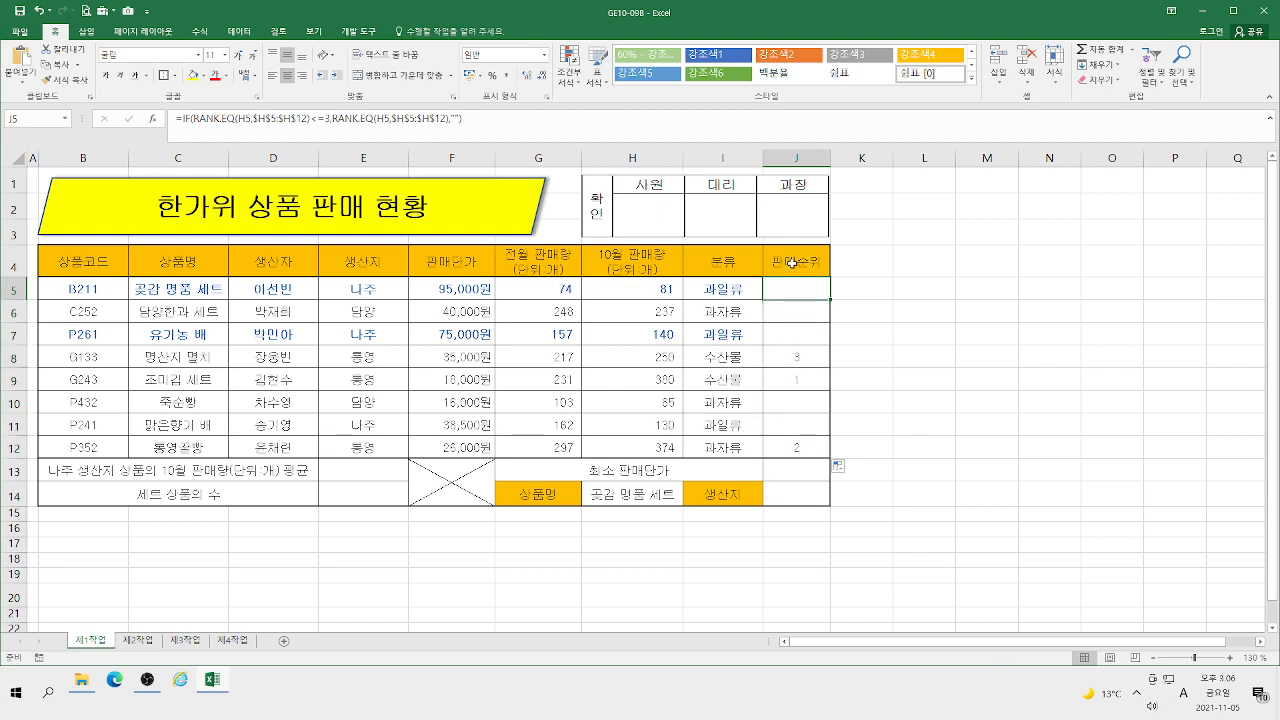
{"action": "left_click", "coordinate": [528, 120]}
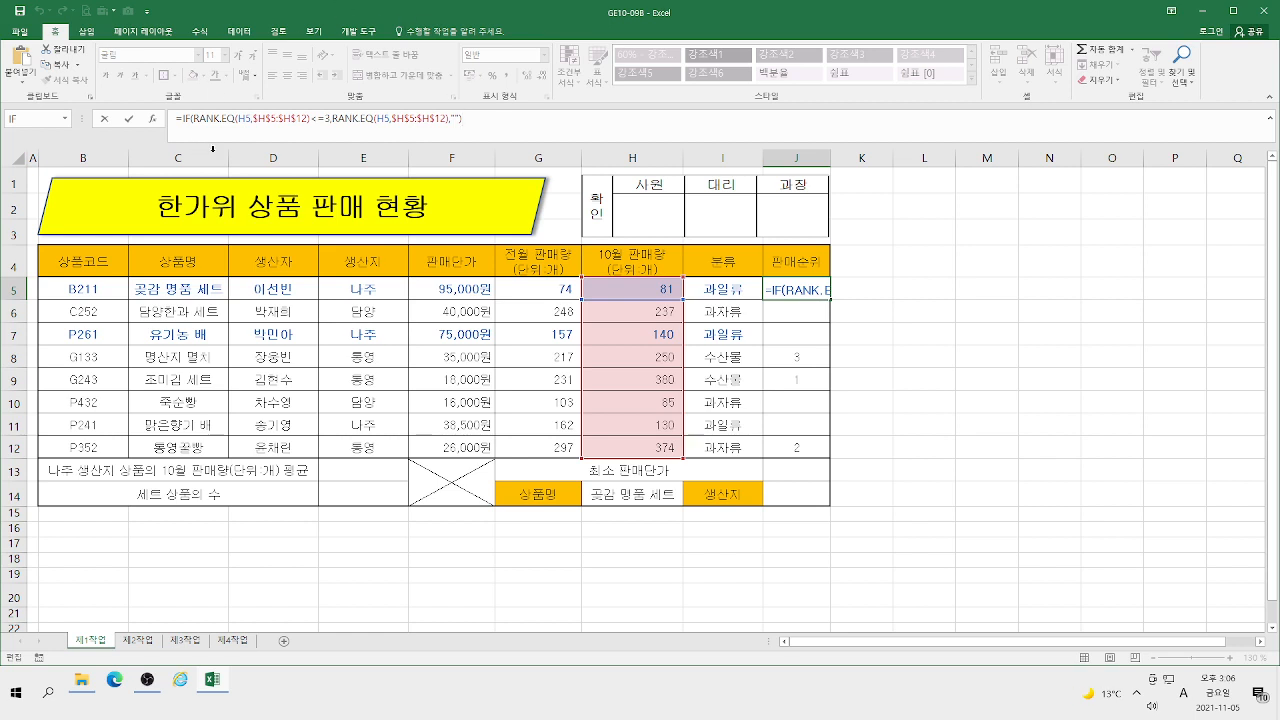
{"action": "left_click", "coordinate": [153, 119]}
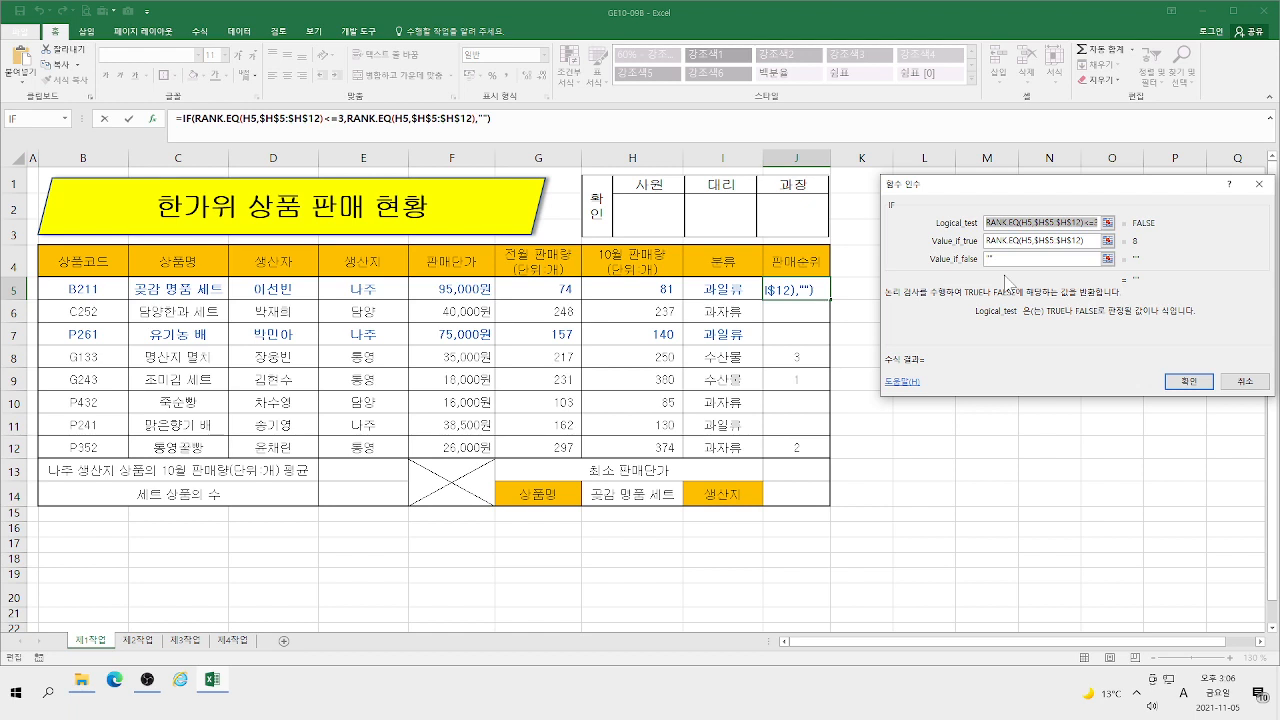
{"action": "left_click", "coordinate": [1084, 241]}
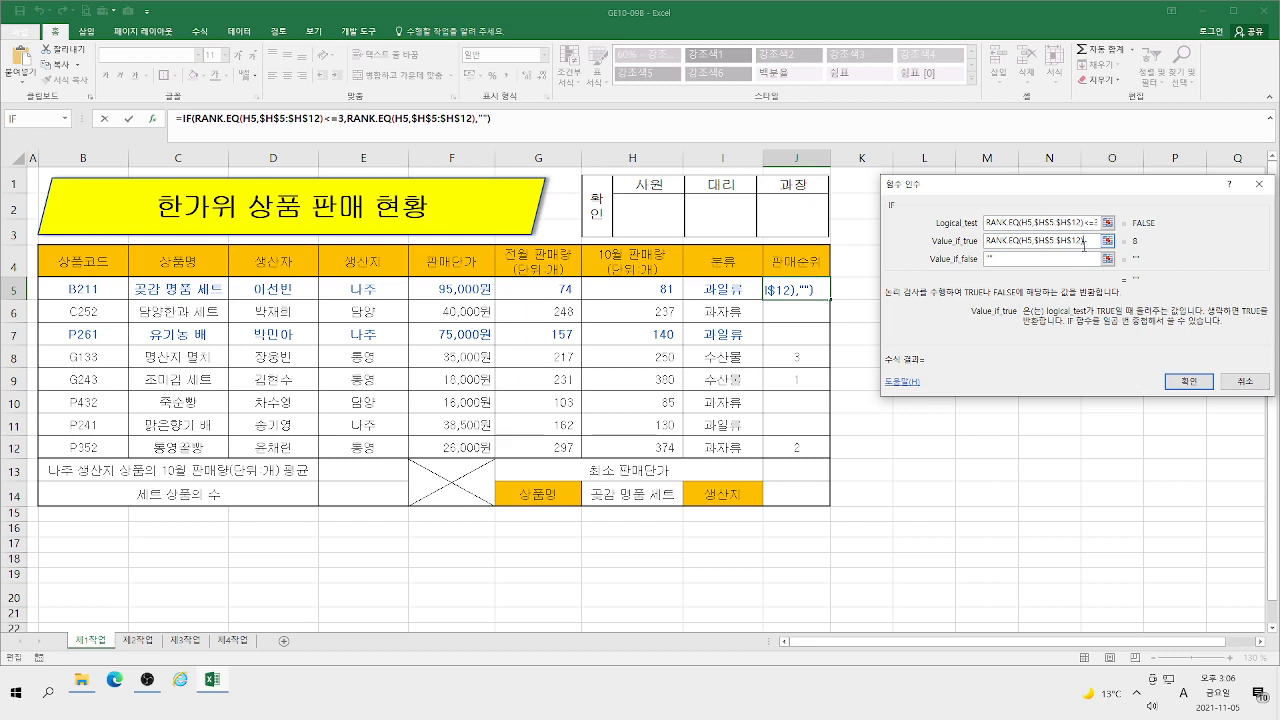
{"action": "type", "text": "&\"\""}
{"action": "key", "text": "Hangul"}
{"action": "type", "text": "우"}
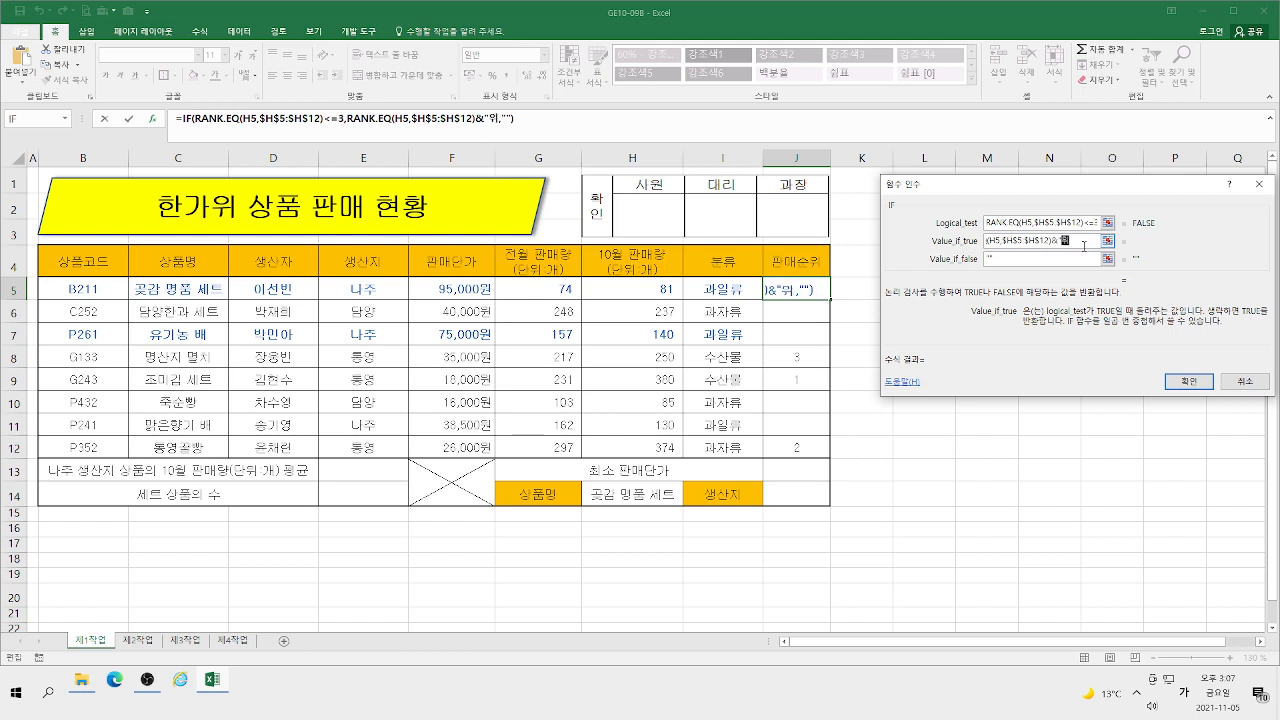
{"action": "type", "text": "ㅣ"}
{"action": "left_click", "coordinate": [1189, 381]}
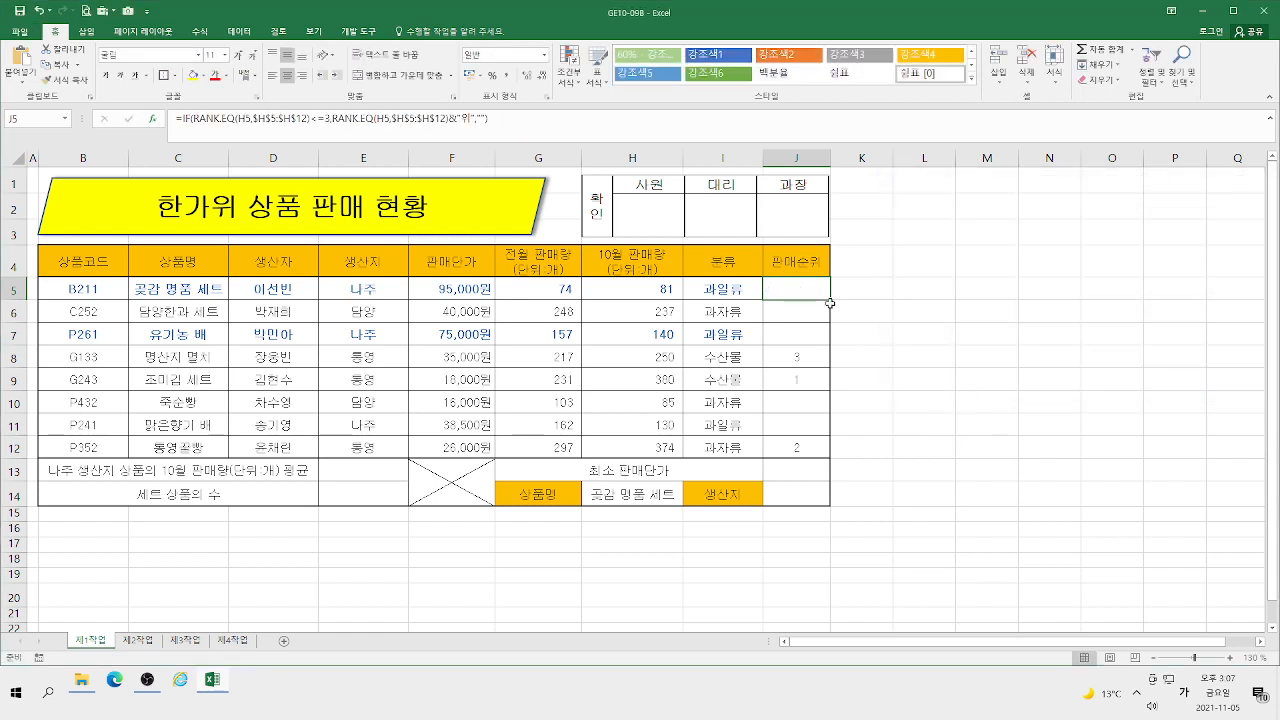
{"action": "left_click_drag", "start_coordinate": [831, 299], "coordinate": [838, 454]}
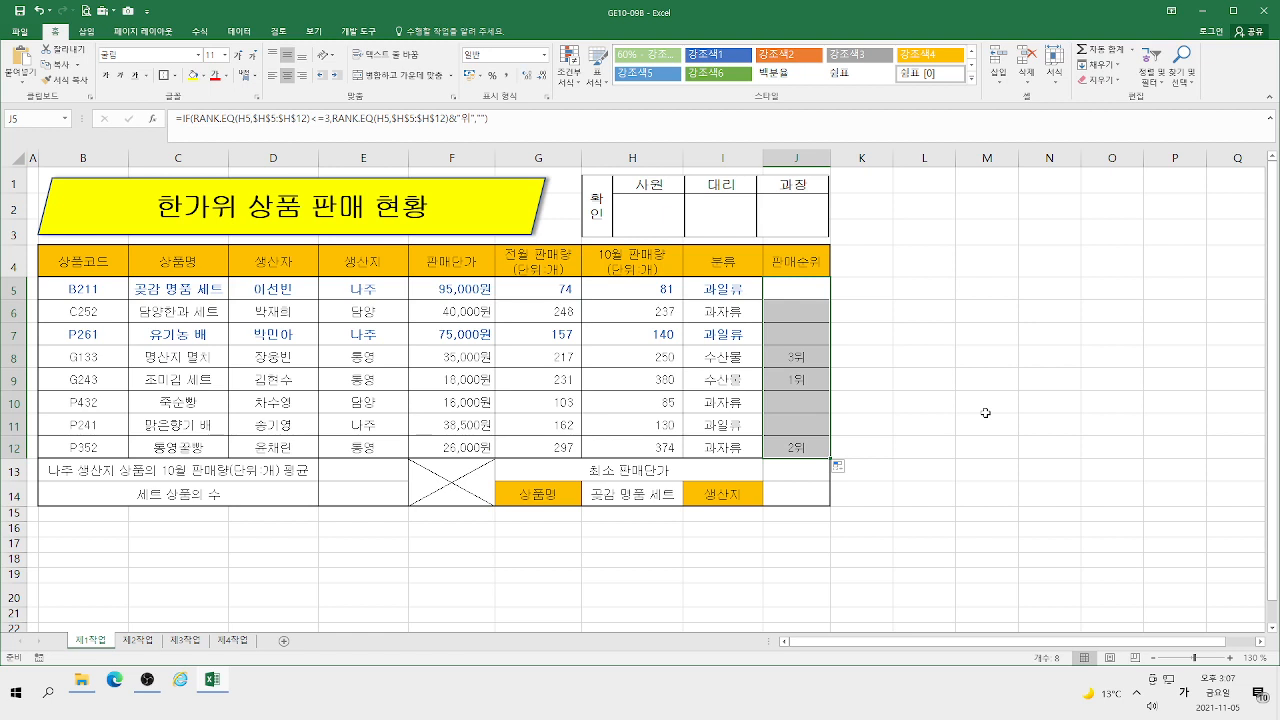
Step: Review the J5 formula's arguments for the nested RANK.EQ and the outer IF function
{"action": "left_click", "coordinate": [811, 288]}
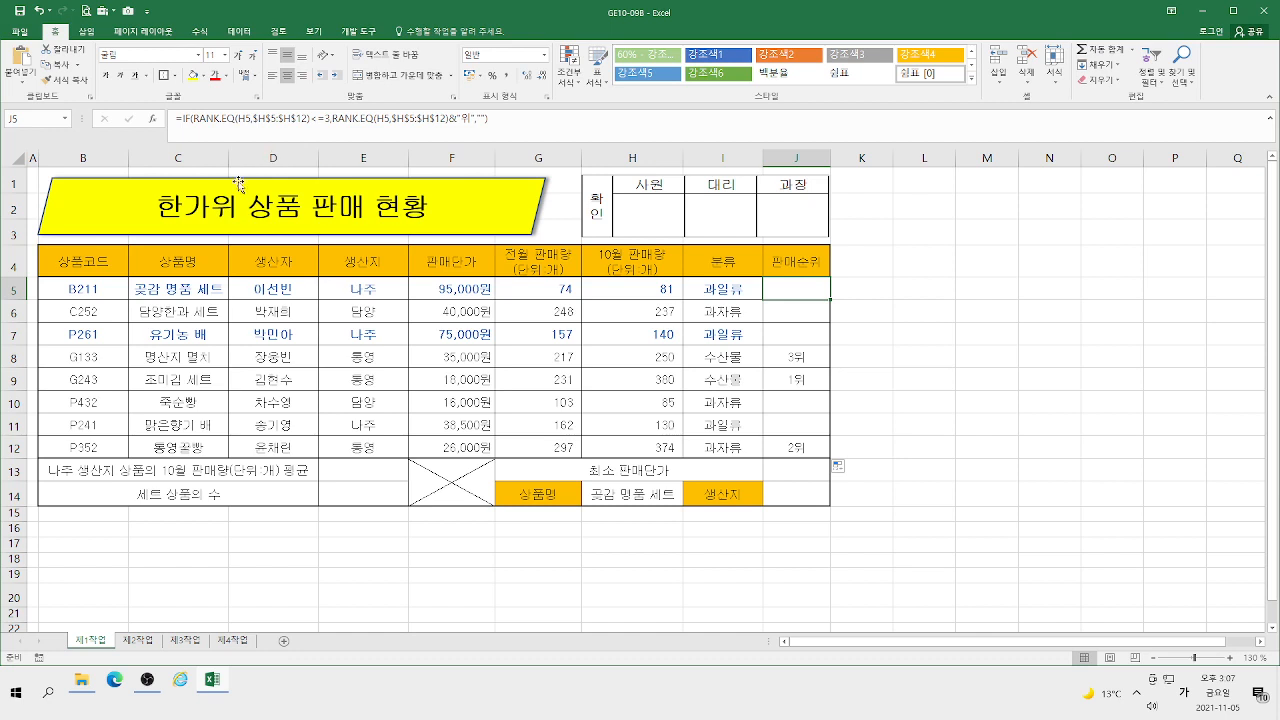
{"action": "key", "text": "F2"}
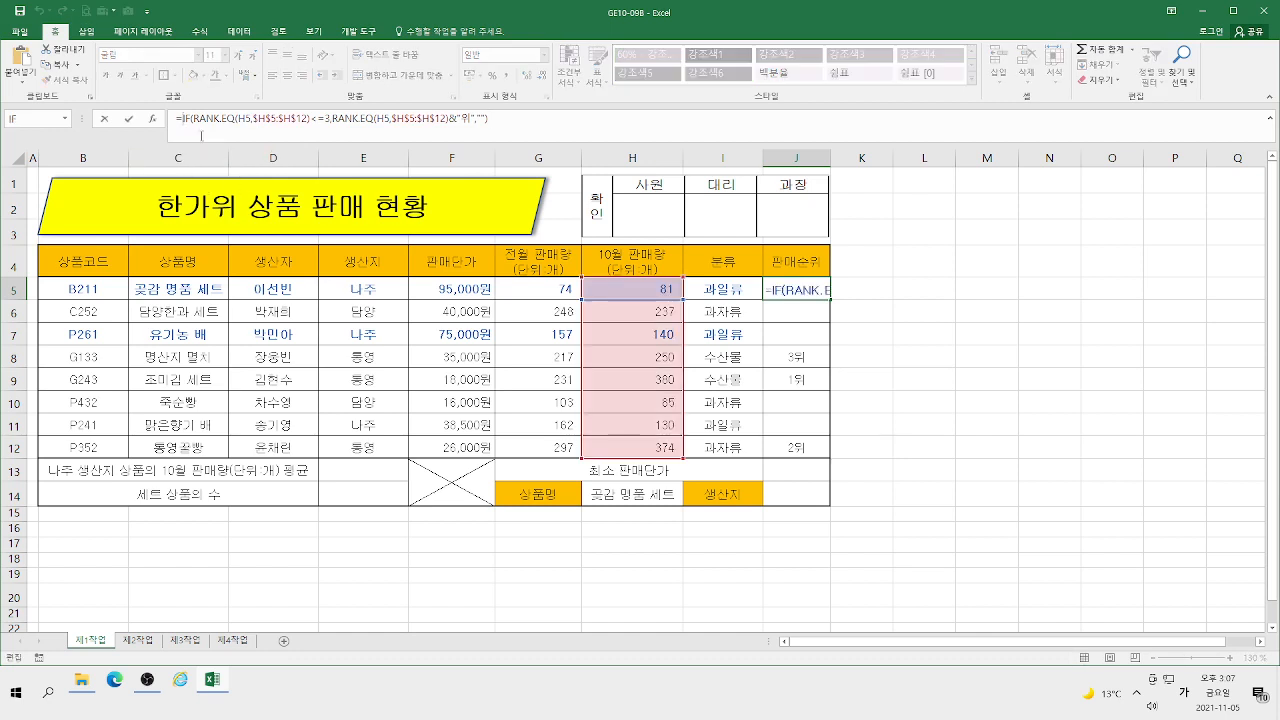
{"action": "left_click", "coordinate": [152, 118]}
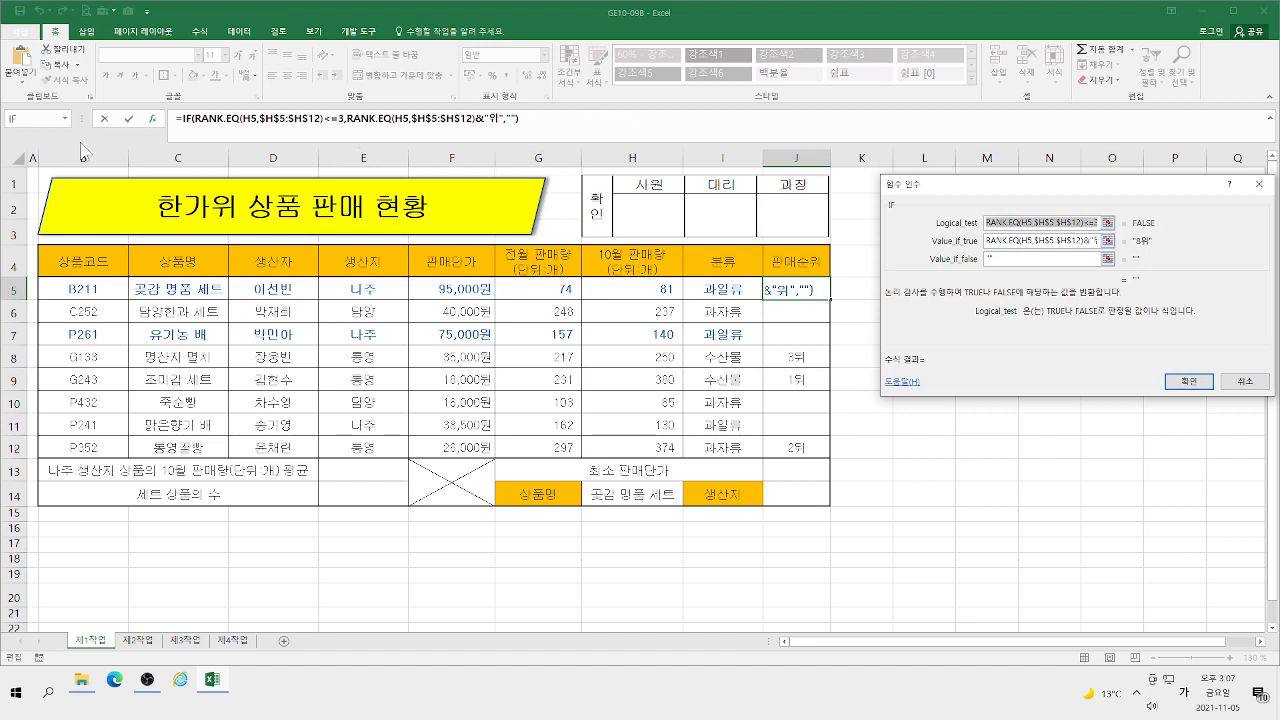
{"action": "left_click", "coordinate": [207, 118]}
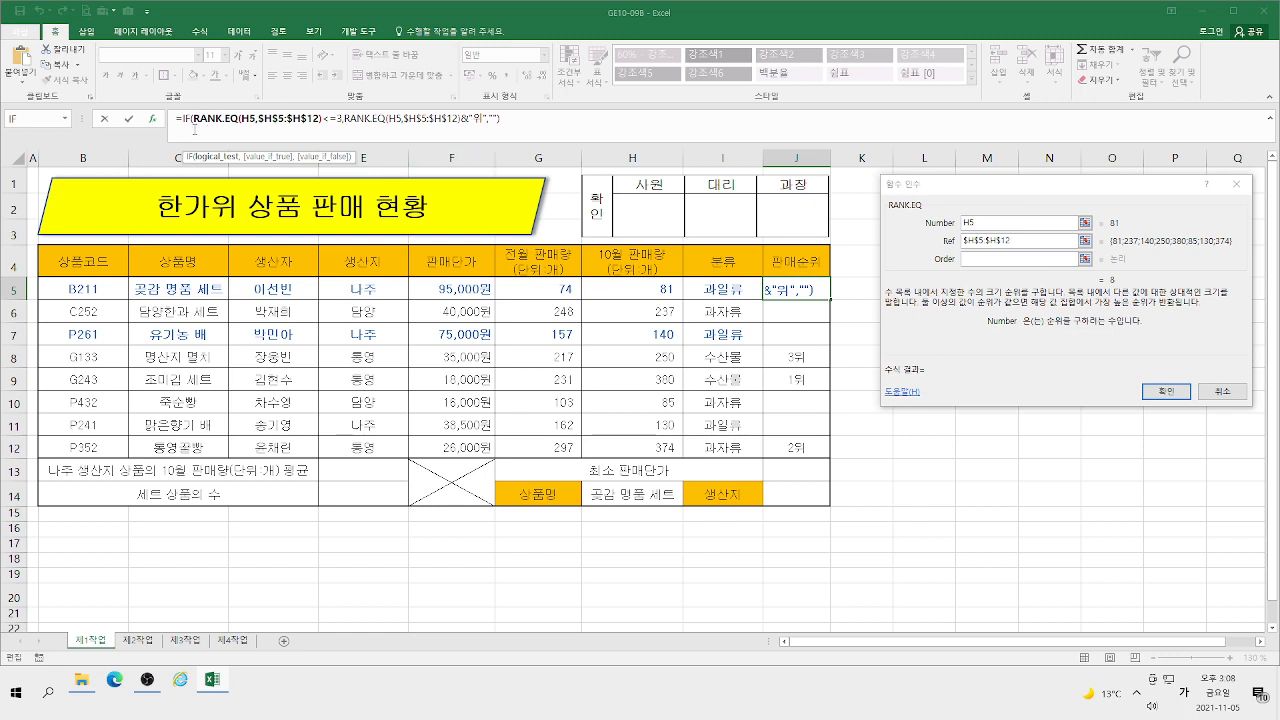
{"action": "left_click", "coordinate": [186, 119]}
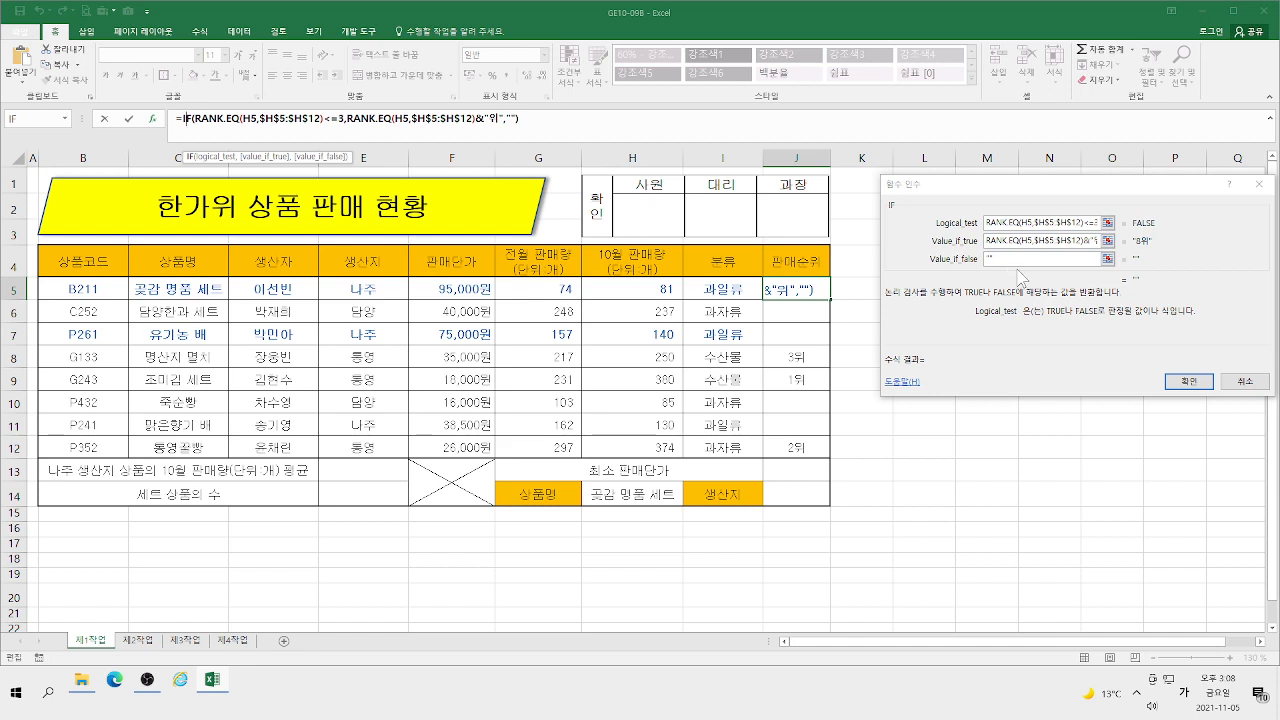
{"action": "left_click", "coordinate": [1182, 388]}
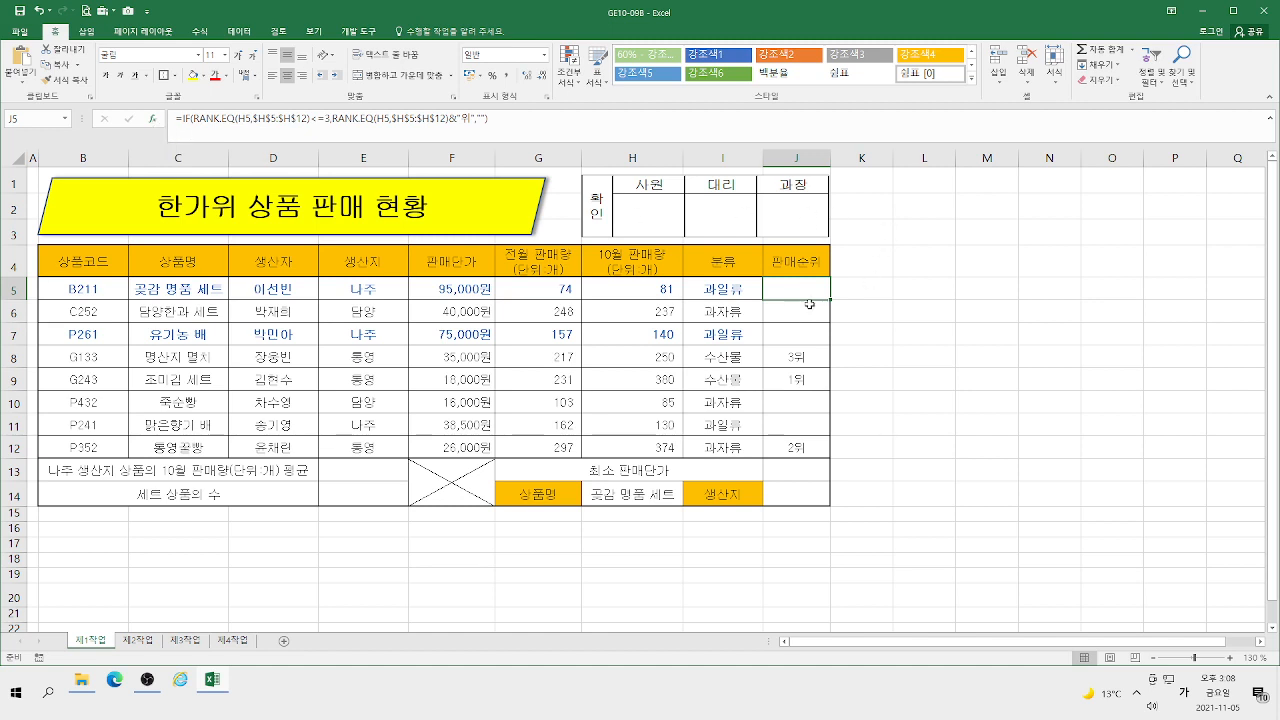
Step: Re-enter the J5 formula as an IF with RANK.EQ nested in its logical test and open the RANK.EQ arguments
{"action": "type", "text": "="}
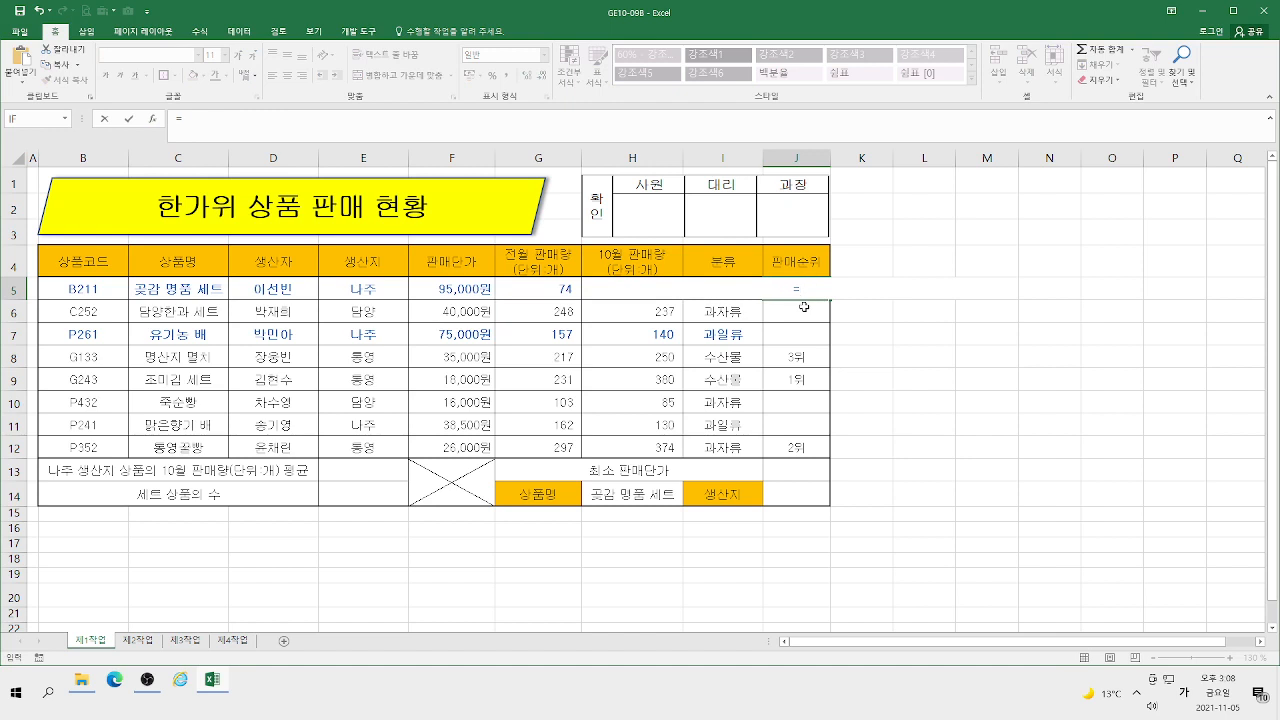
{"action": "type", "text": "if"}
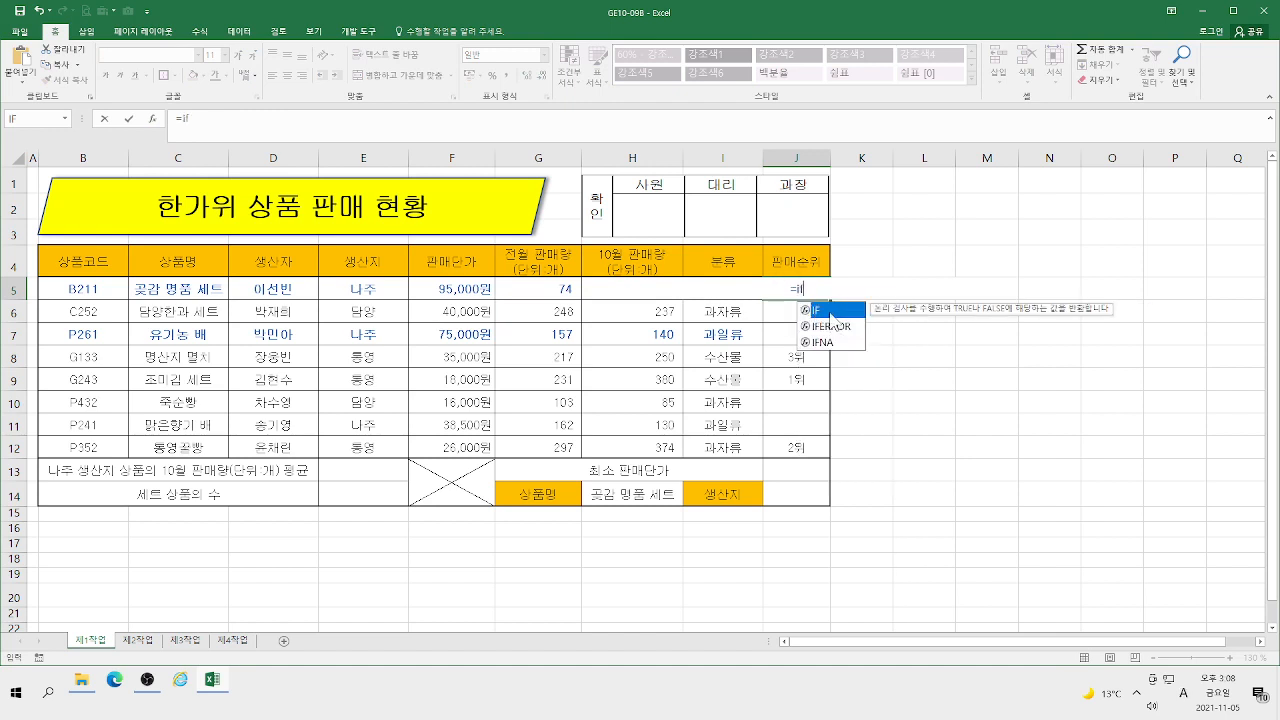
{"action": "double_click", "coordinate": [820, 311]}
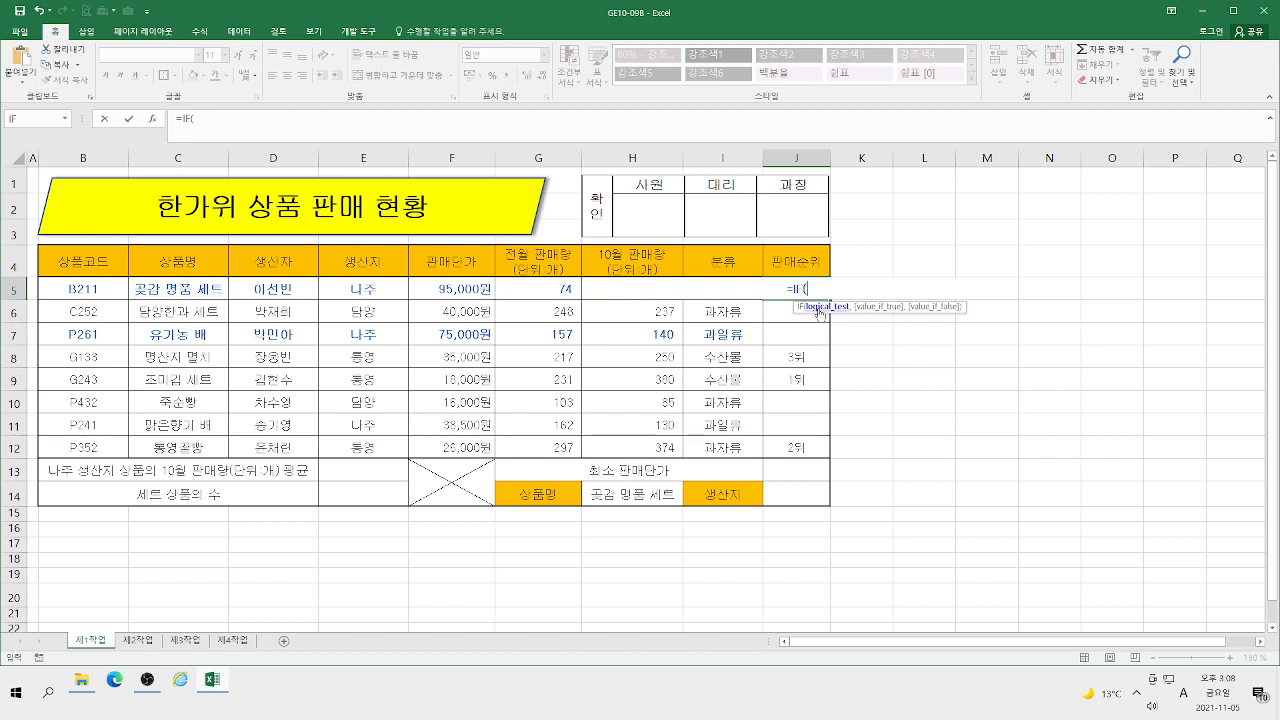
{"action": "type", "text": "ra"}
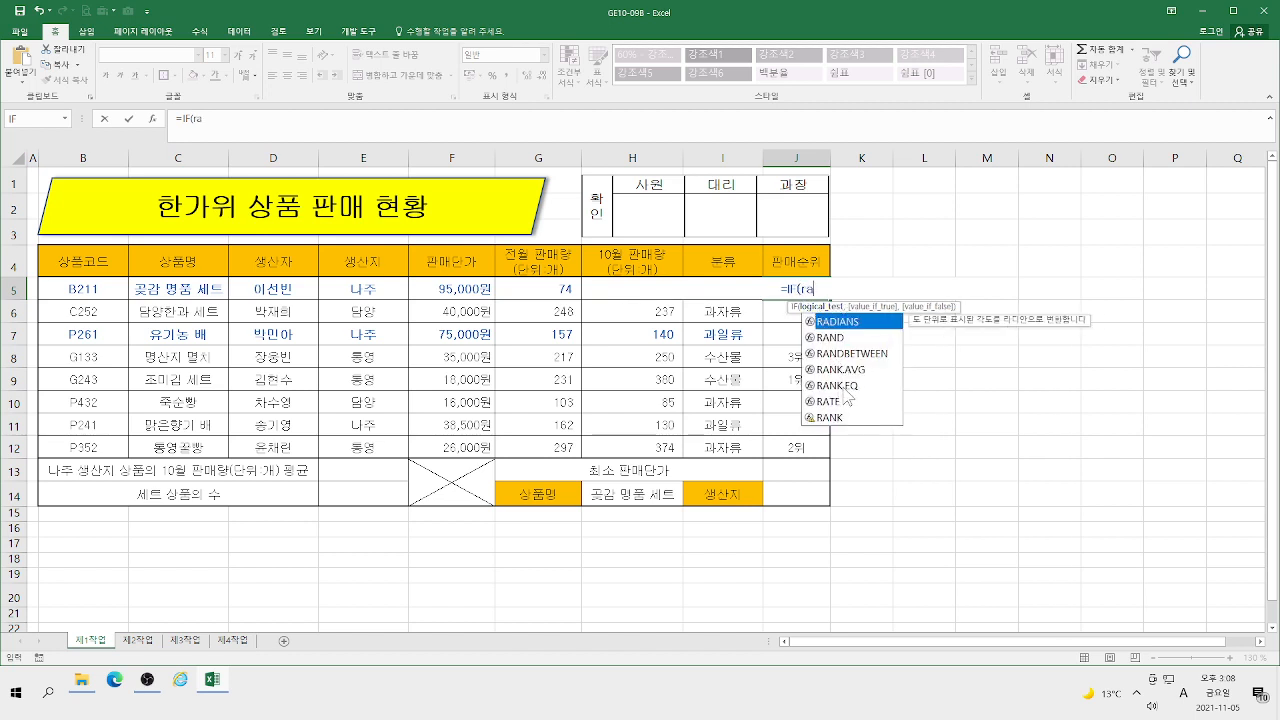
{"action": "double_click", "coordinate": [843, 387]}
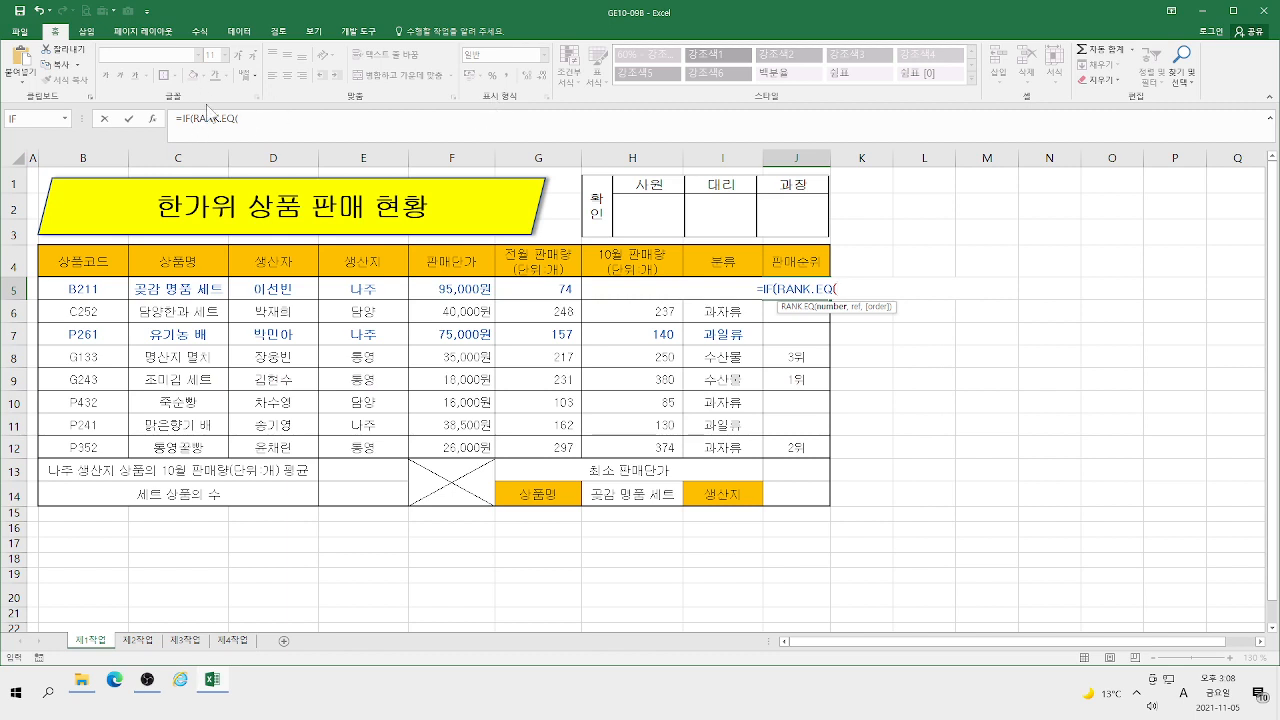
{"action": "left_click", "coordinate": [152, 118]}
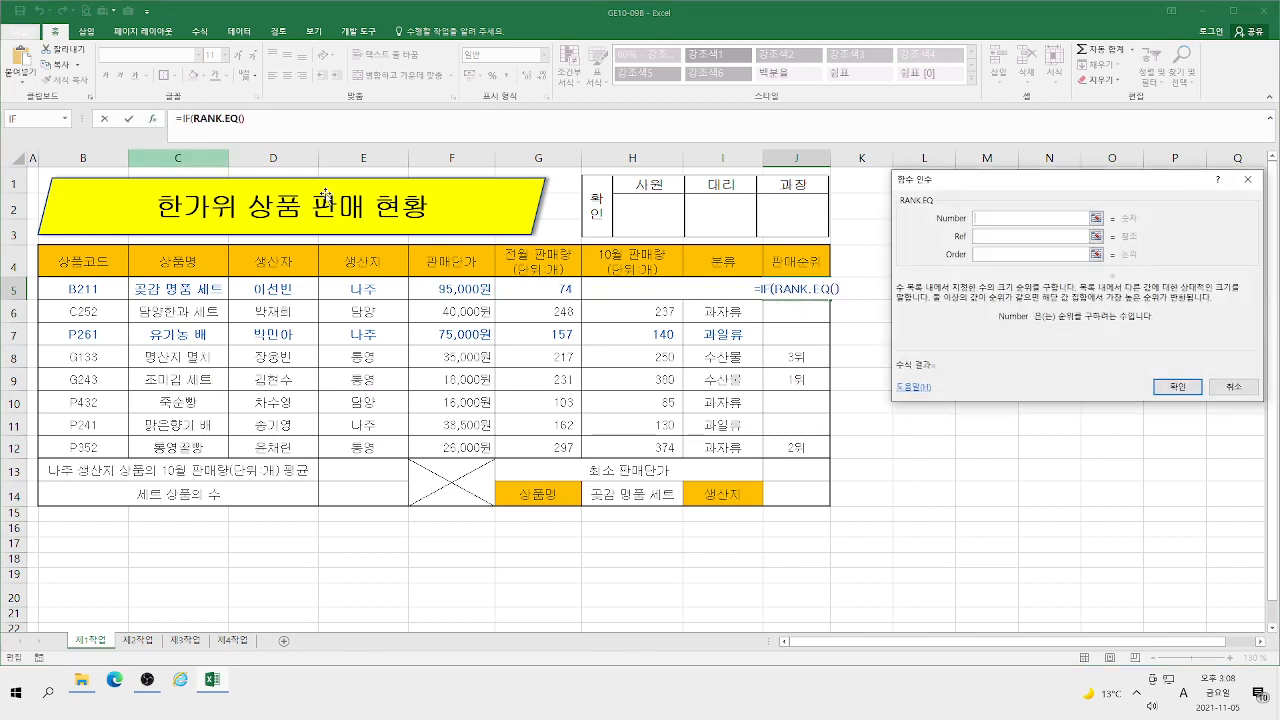
Step: Set RANK.EQ's Number to H5 and its Ref to the absolute range $H$5:$H$12, leaving Order empty
{"action": "left_click", "coordinate": [618, 288]}
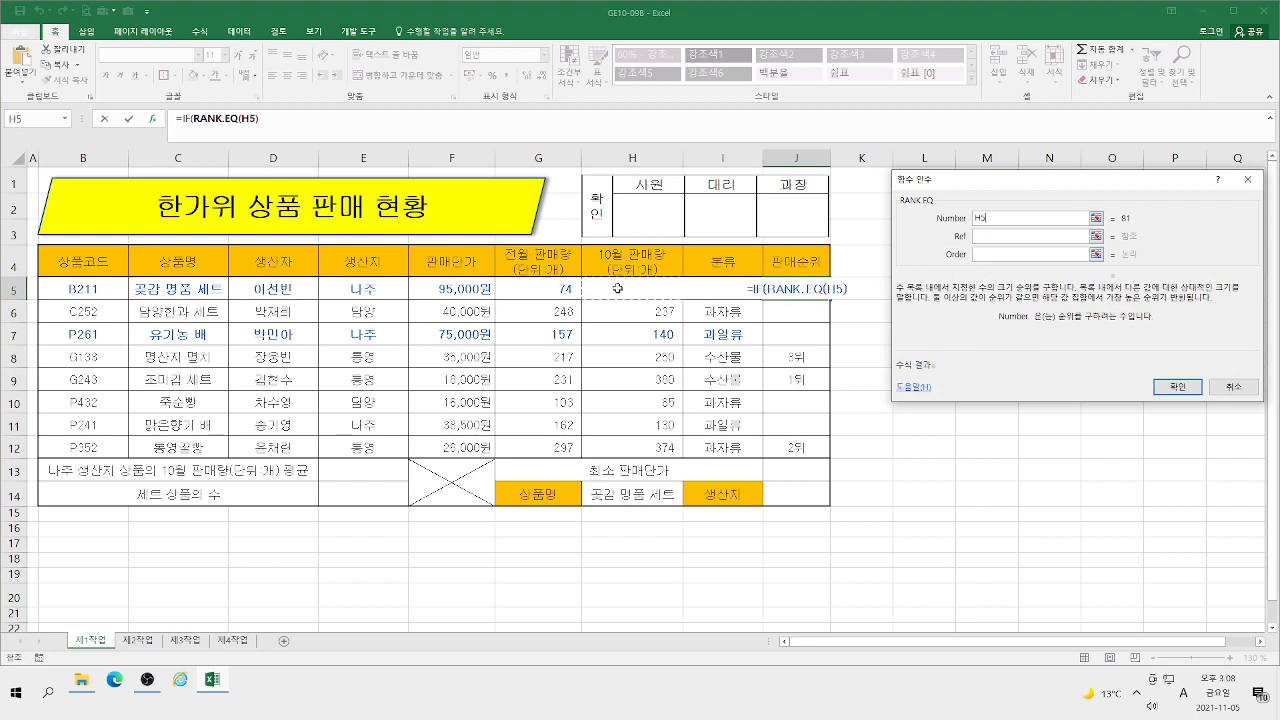
{"action": "left_click", "coordinate": [995, 240]}
{"action": "left_click_drag", "start_coordinate": [610, 287], "coordinate": [598, 450]}
{"action": "key", "text": "F4"}
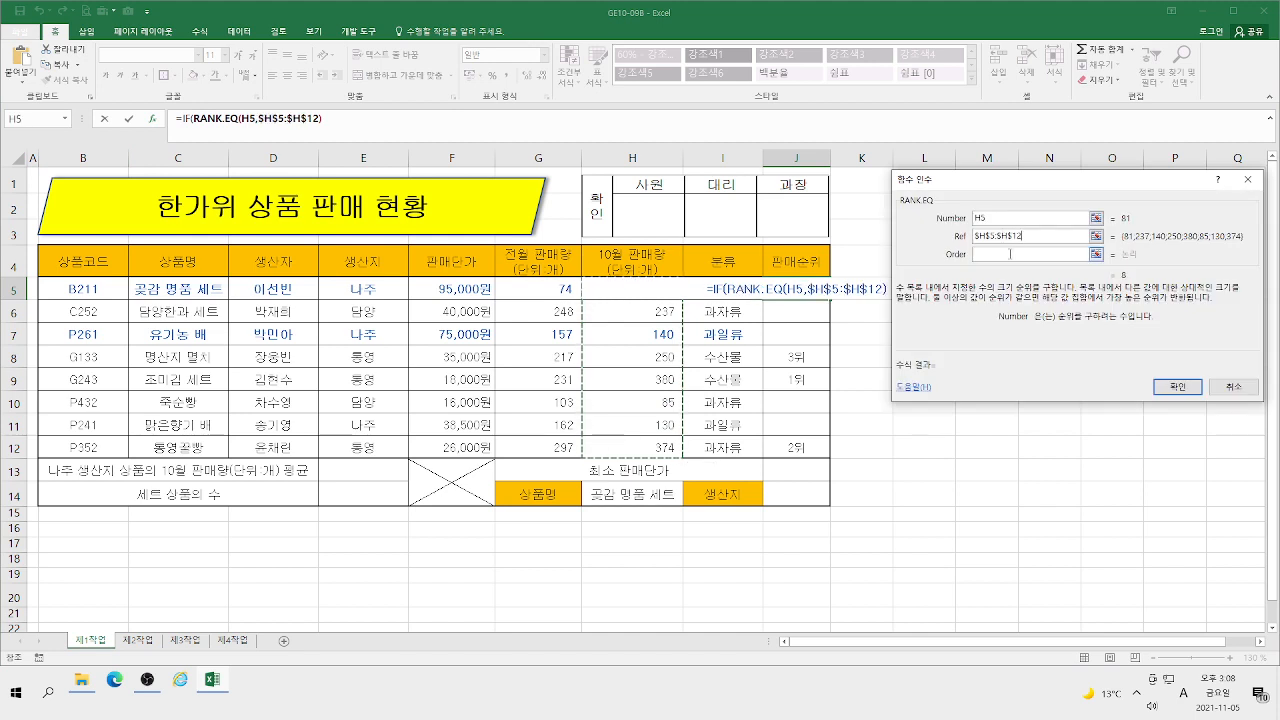
{"action": "left_click", "coordinate": [1012, 257]}
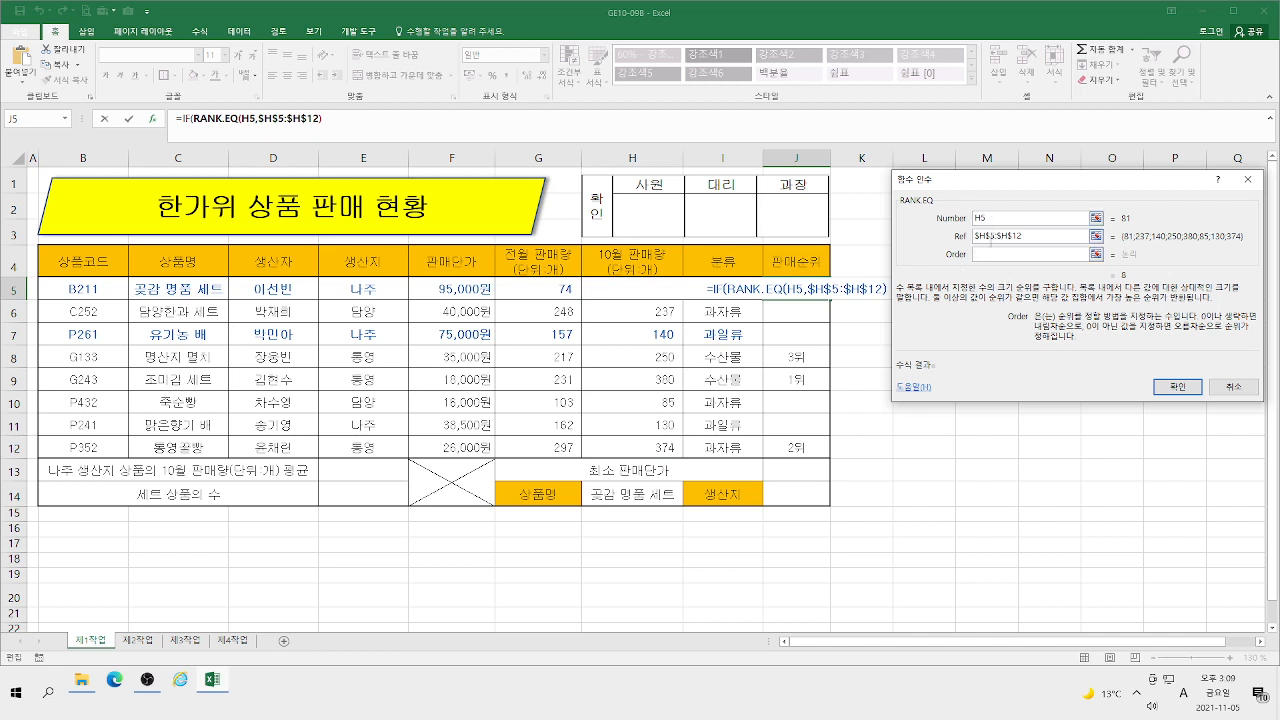
Step: Return to the IF function's arguments, copy the RANK.EQ expression and append <=3 to it in the logical test
{"action": "left_click", "coordinate": [185, 119]}
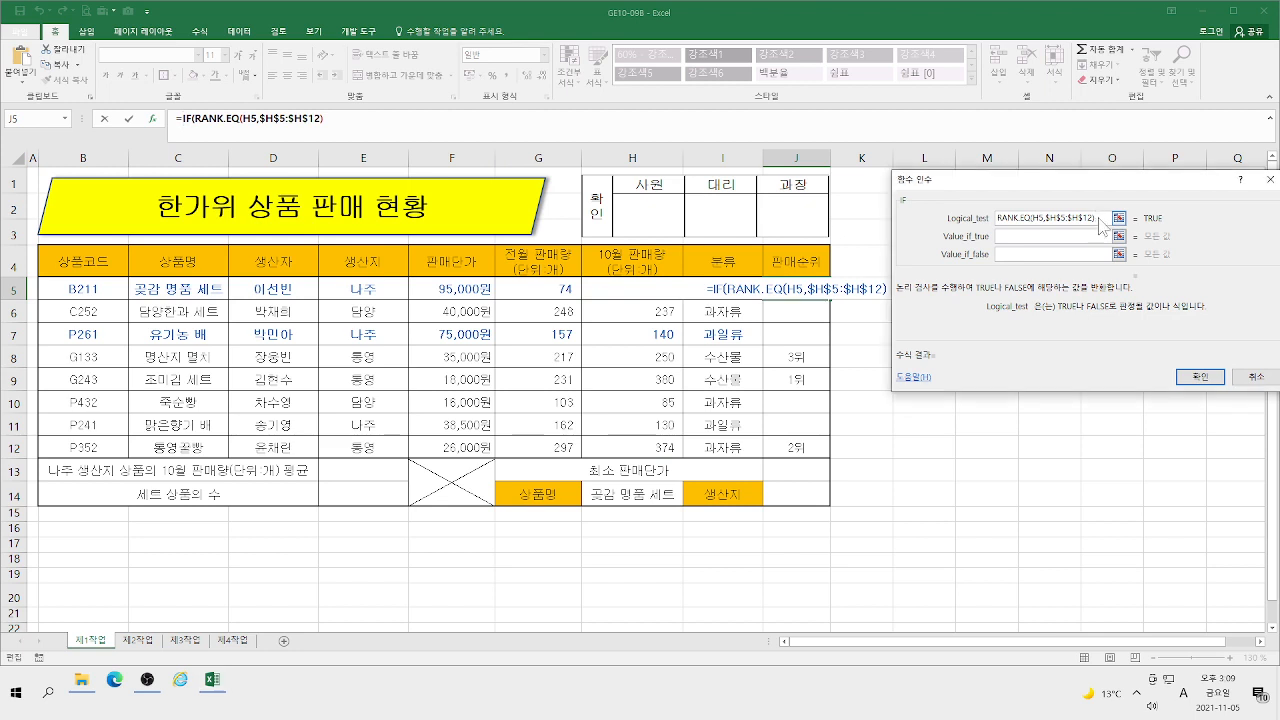
{"action": "left_click_drag", "start_coordinate": [1100, 217], "coordinate": [943, 218]}
{"action": "key", "text": "ctrl+c"}
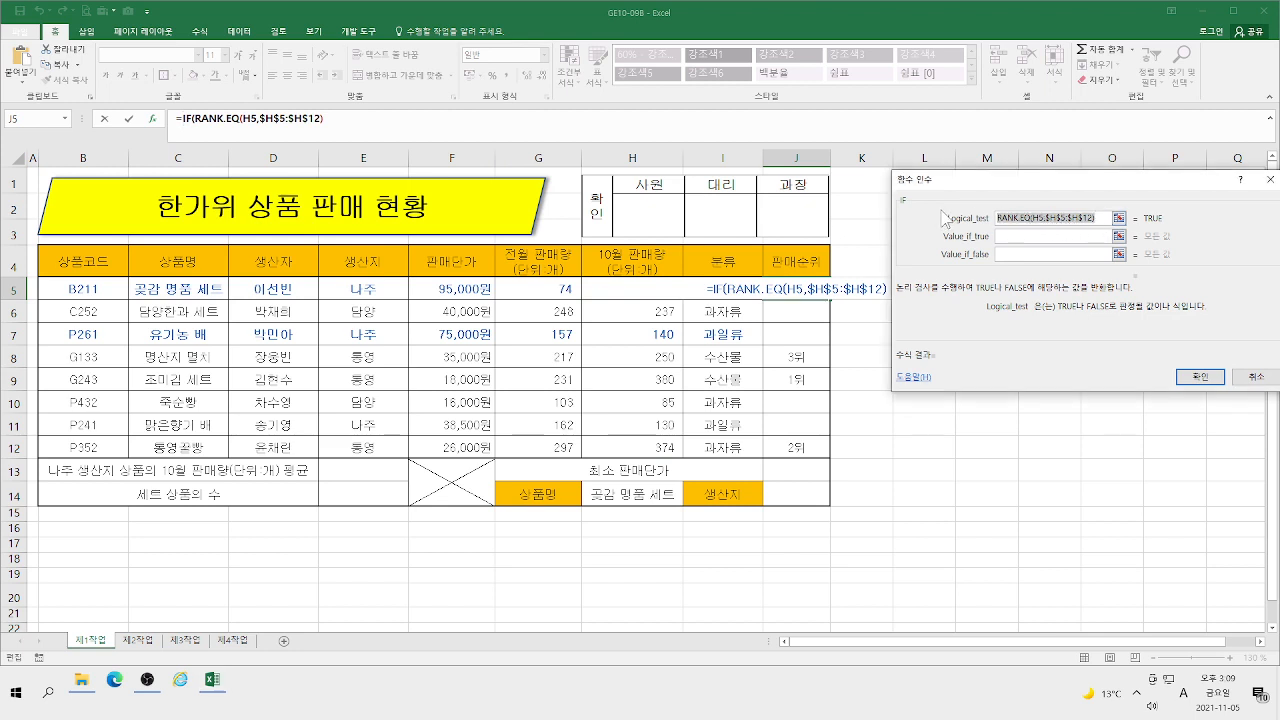
{"action": "left_click", "coordinate": [1108, 218]}
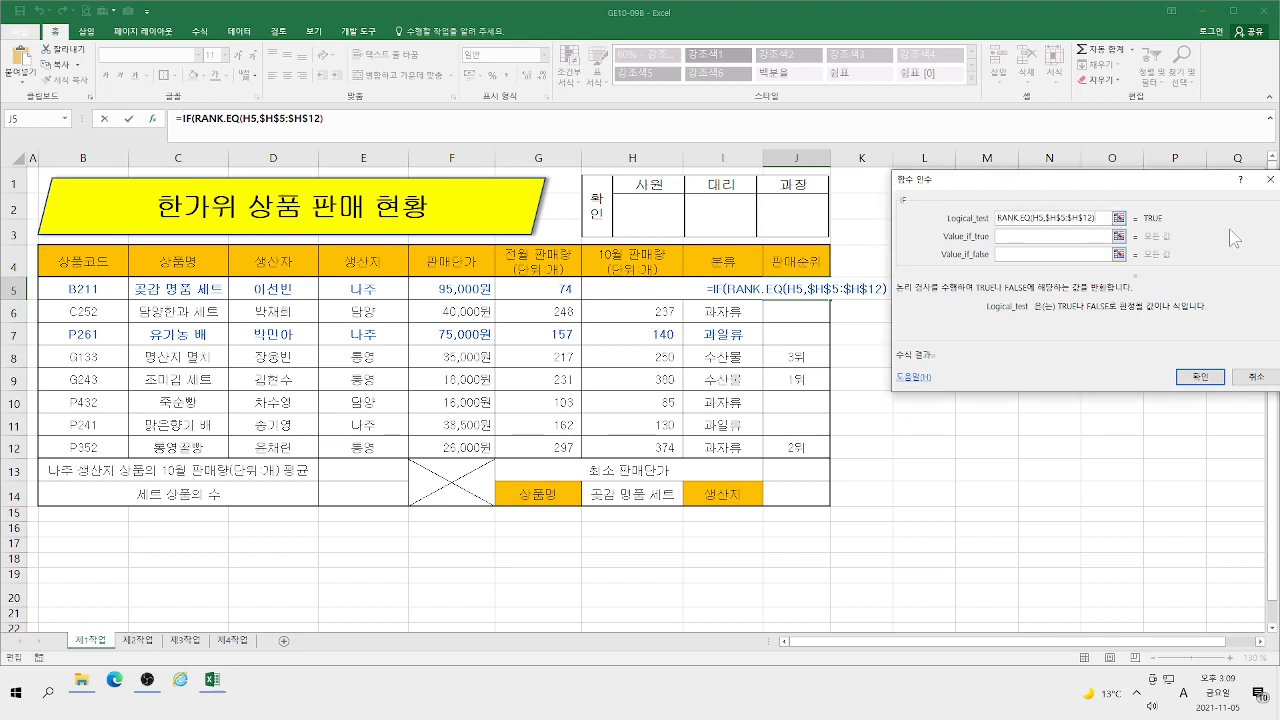
{"action": "type", "text": "<=3"}
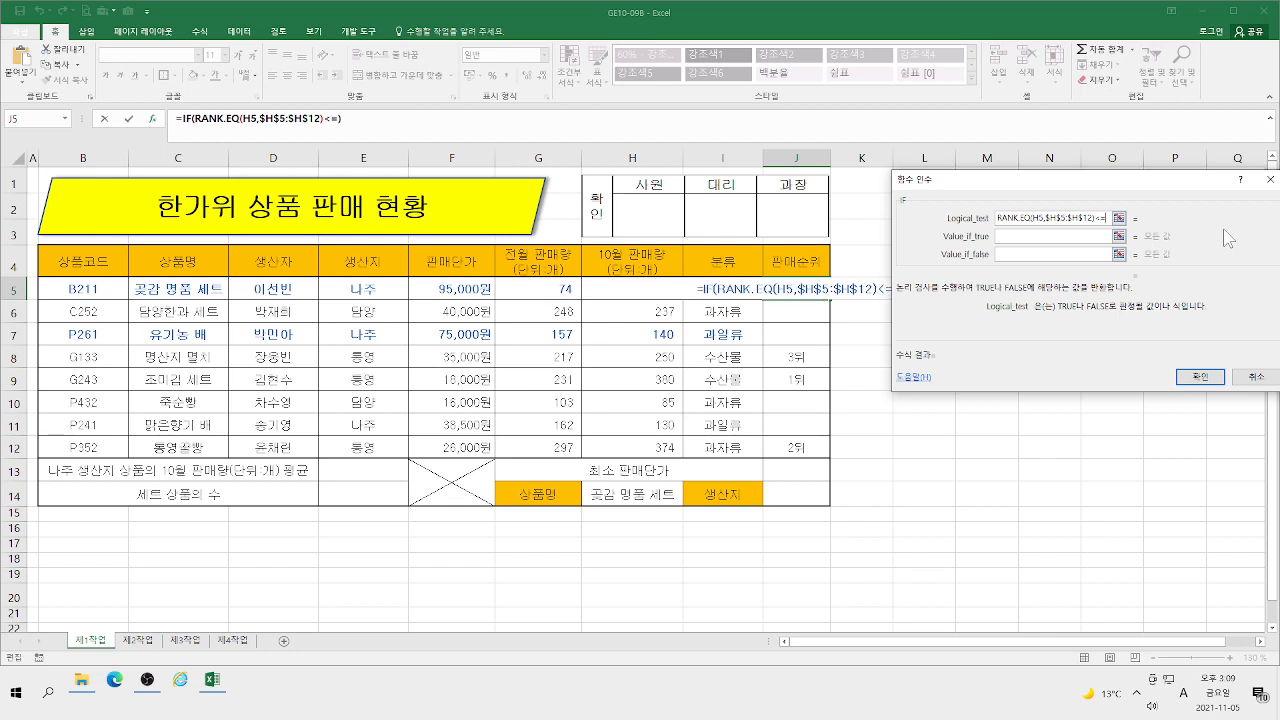
Step: Set the IF's true value to RANK.EQ(H5,$H$5:$H$12) and false value to "", and fill J5 down to J12
{"action": "left_click", "coordinate": [1040, 238]}
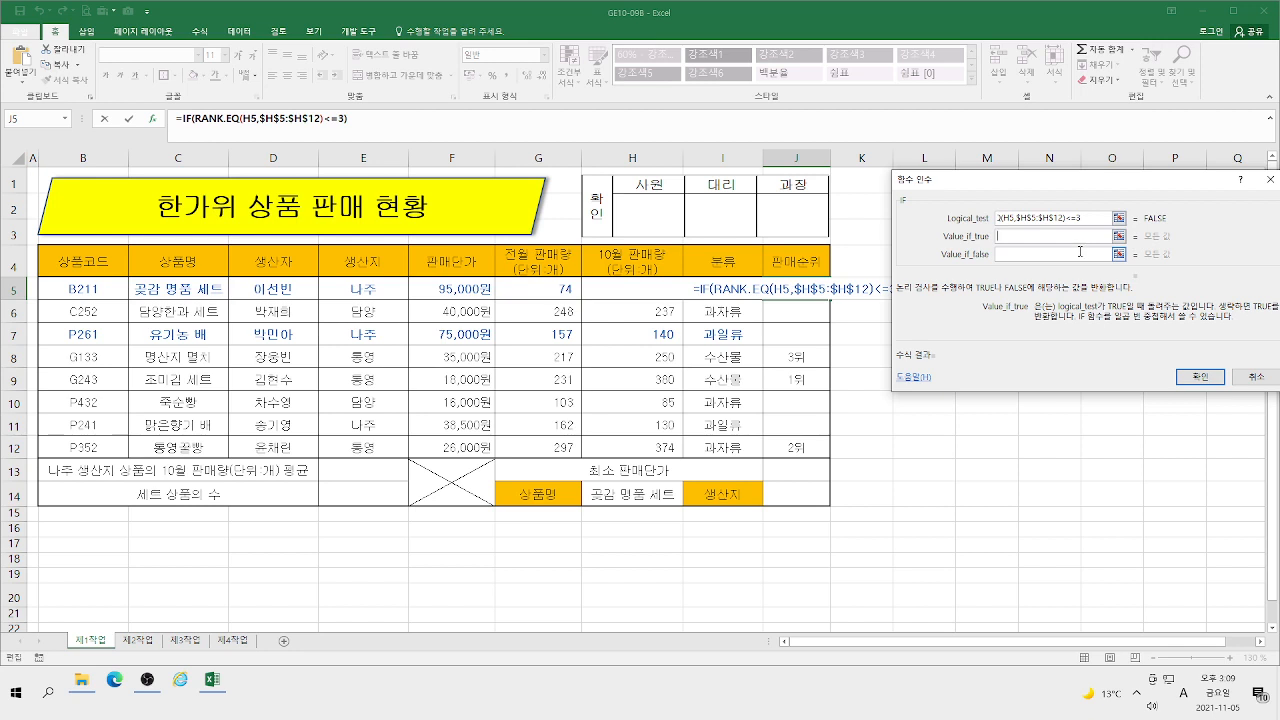
{"action": "key", "text": "ctrl+v"}
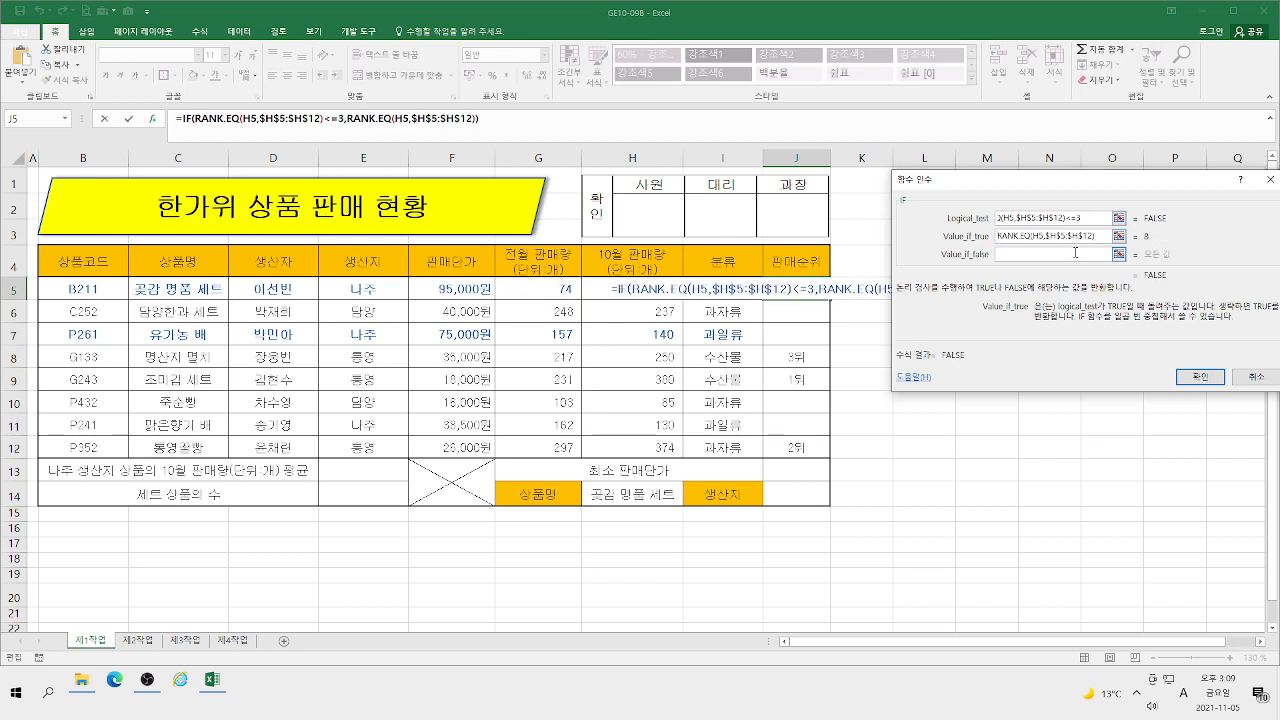
{"action": "left_click", "coordinate": [1073, 252]}
{"action": "type", "text": "\"\""}
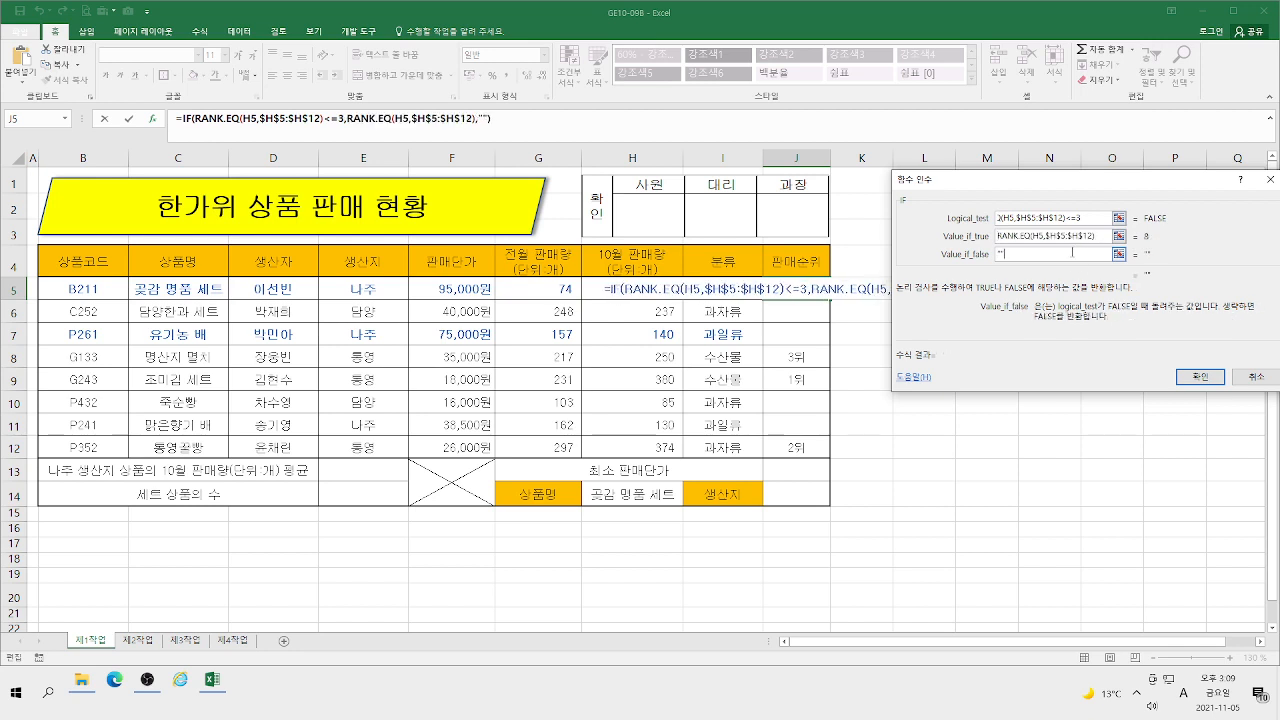
{"action": "left_click", "coordinate": [1198, 376]}
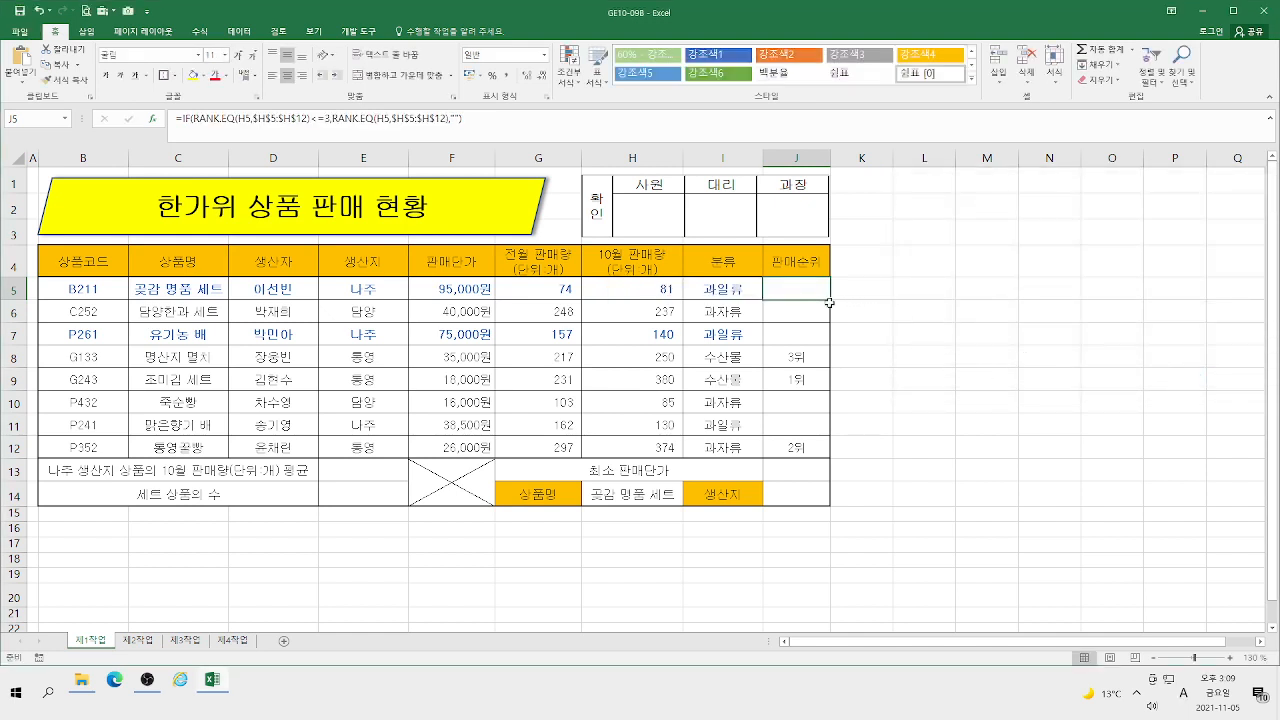
{"action": "left_click_drag", "start_coordinate": [829, 298], "coordinate": [839, 455]}
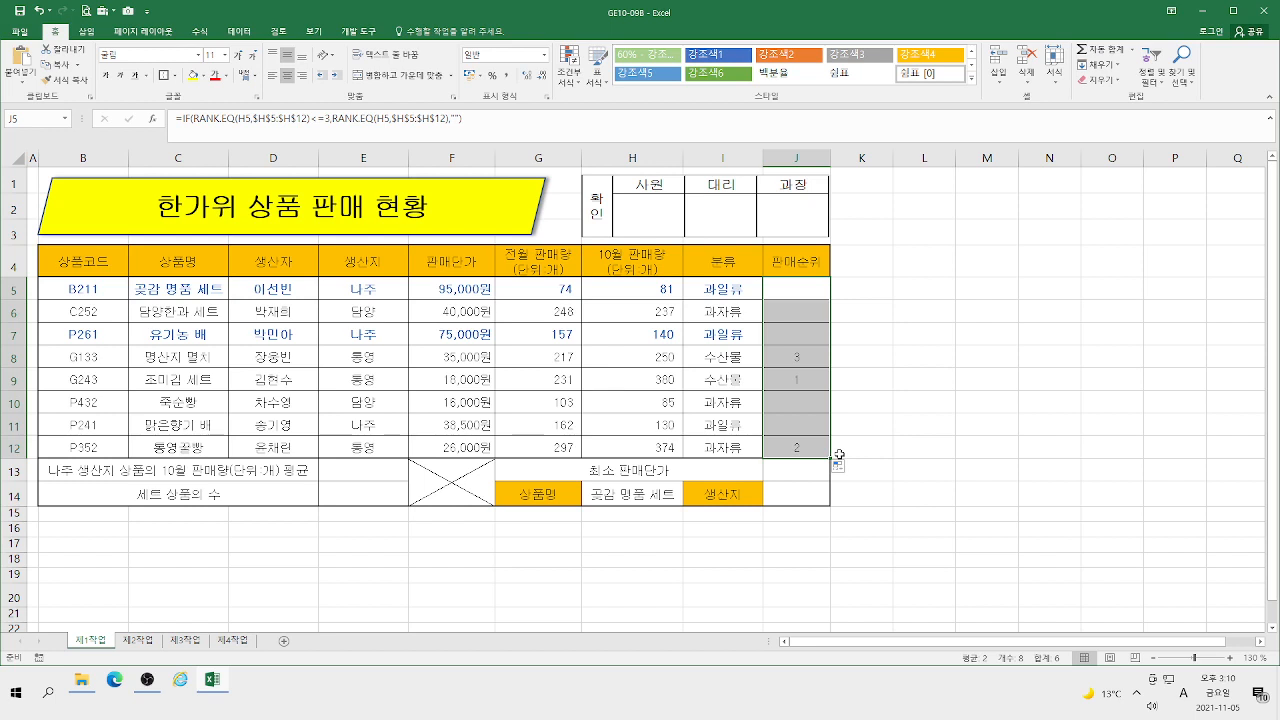
Step: Start a COUNTIF formula in E14 for 세트 상품의 수 and open the function's arguments
{"action": "left_click", "coordinate": [365, 471]}
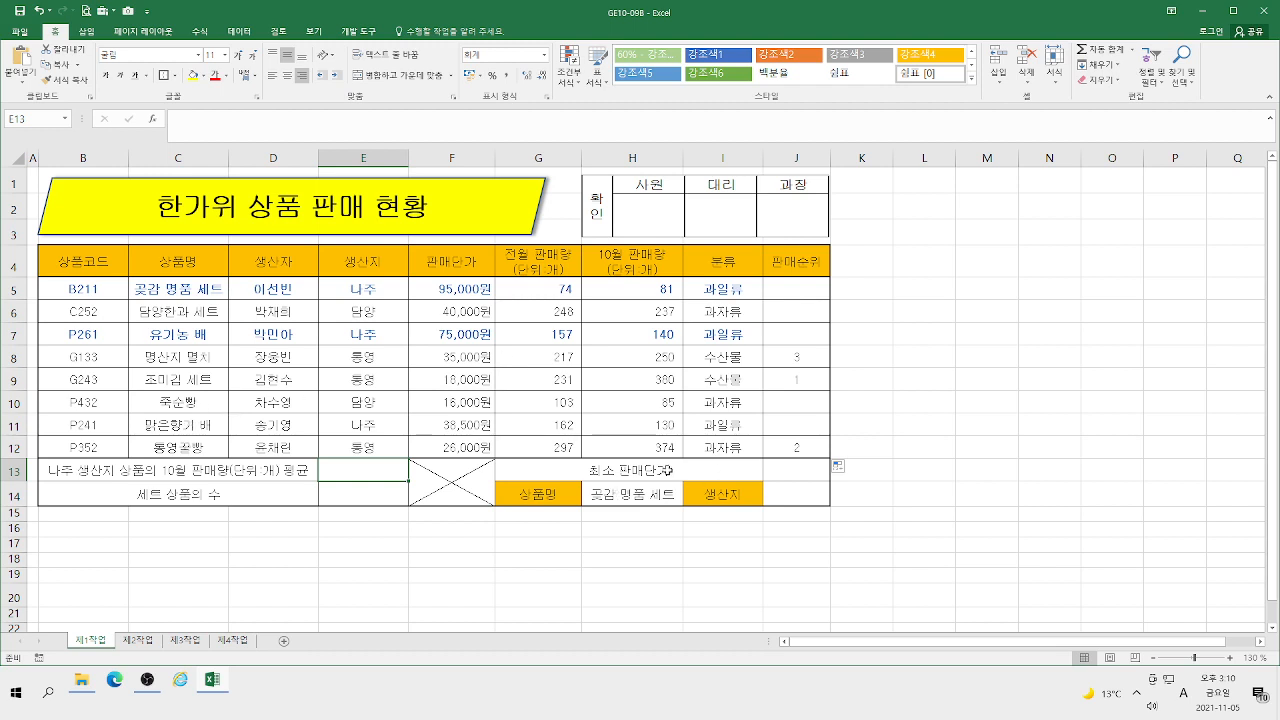
{"action": "left_click", "coordinate": [360, 492]}
{"action": "type", "text": "="}
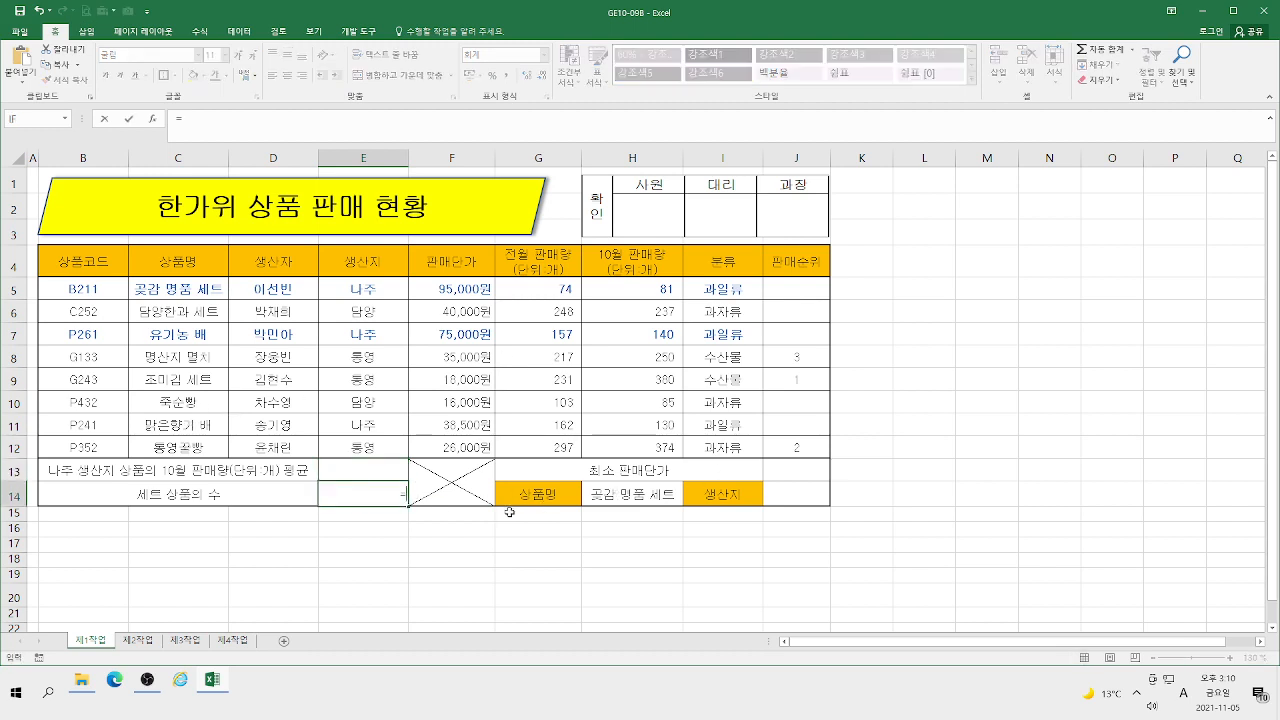
{"action": "type", "text": "co"}
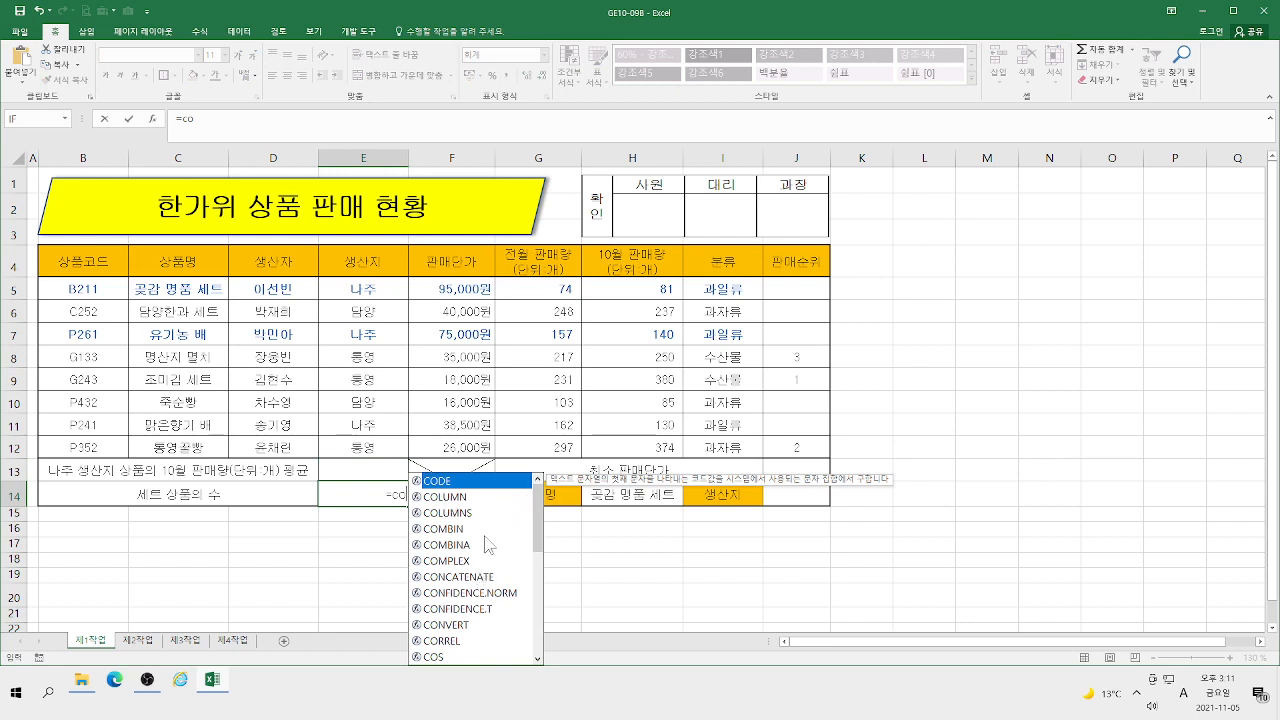
{"action": "type", "text": "u"}
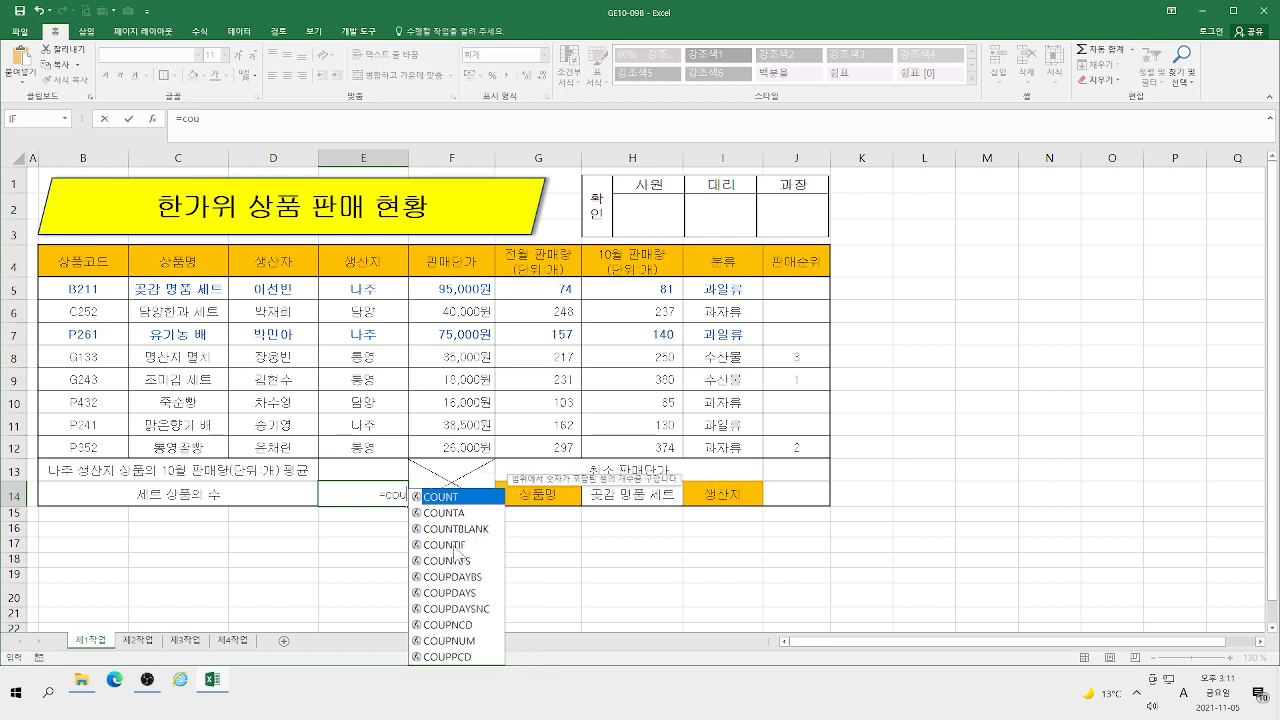
{"action": "double_click", "coordinate": [453, 545]}
{"action": "left_click", "coordinate": [152, 118]}
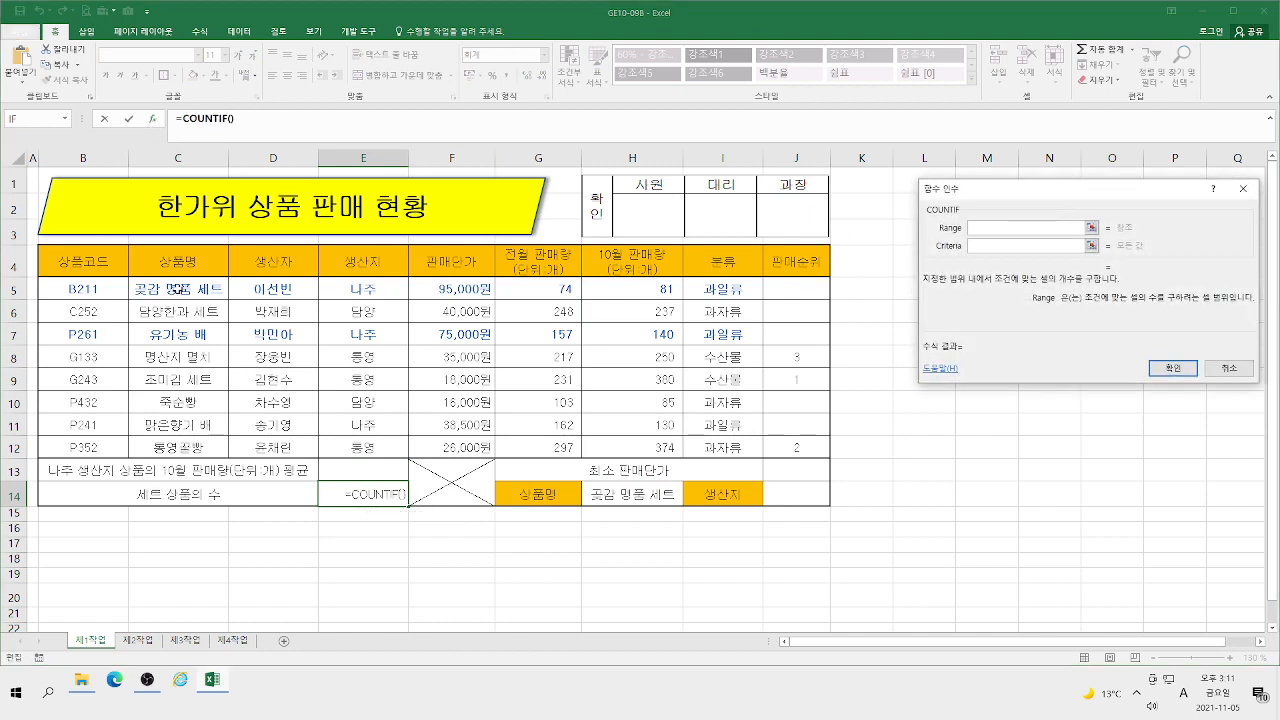
Step: Set COUNTIF's Range to the product names C5:C12 and its Criteria to "*세트", and confirm the function
{"action": "left_click", "coordinate": [180, 289]}
{"action": "left_click_drag", "start_coordinate": [180, 289], "coordinate": [195, 450]}
{"action": "left_click", "coordinate": [1003, 246]}
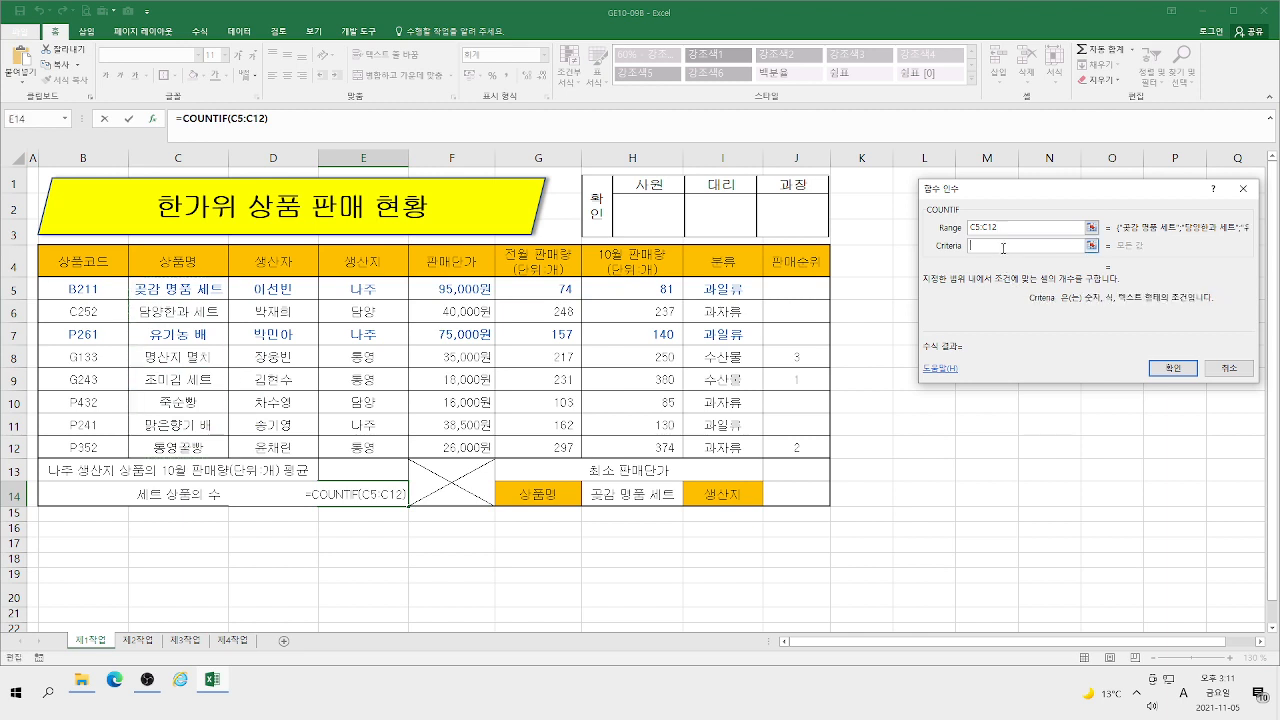
{"action": "type", "text": "*"}
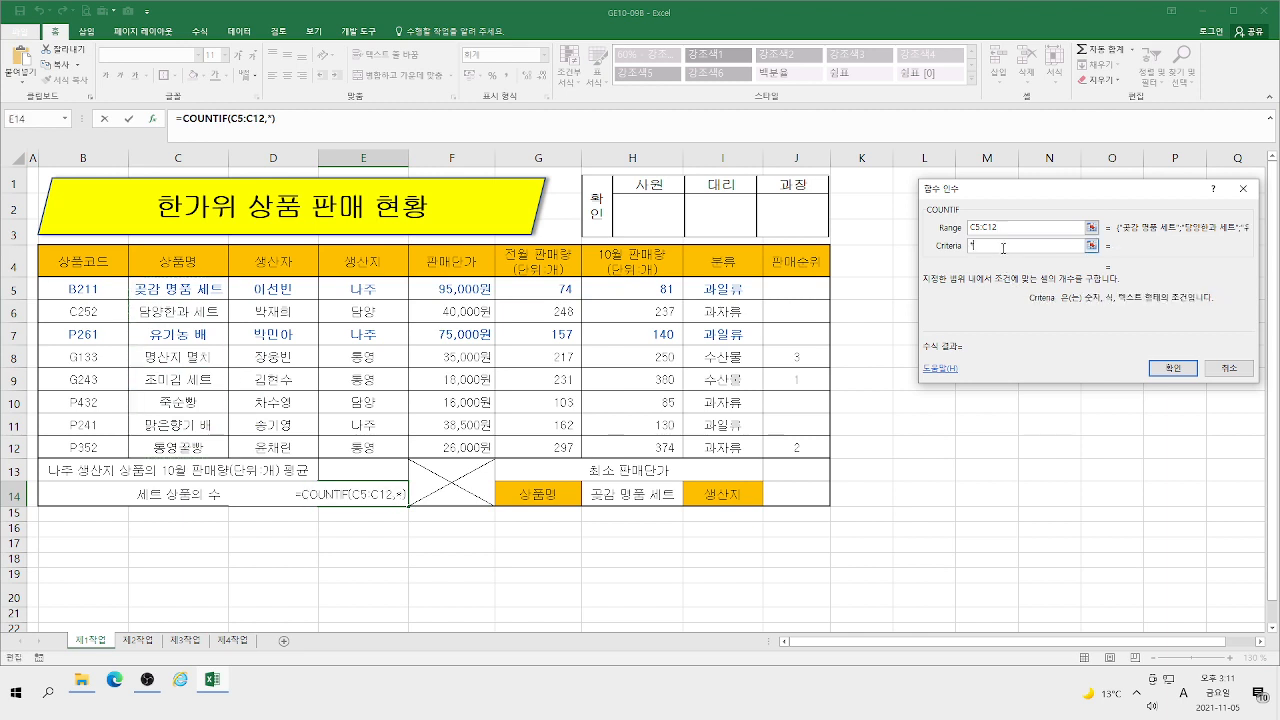
{"action": "key", "text": "Hangul"}
{"action": "type", "text": "세"}
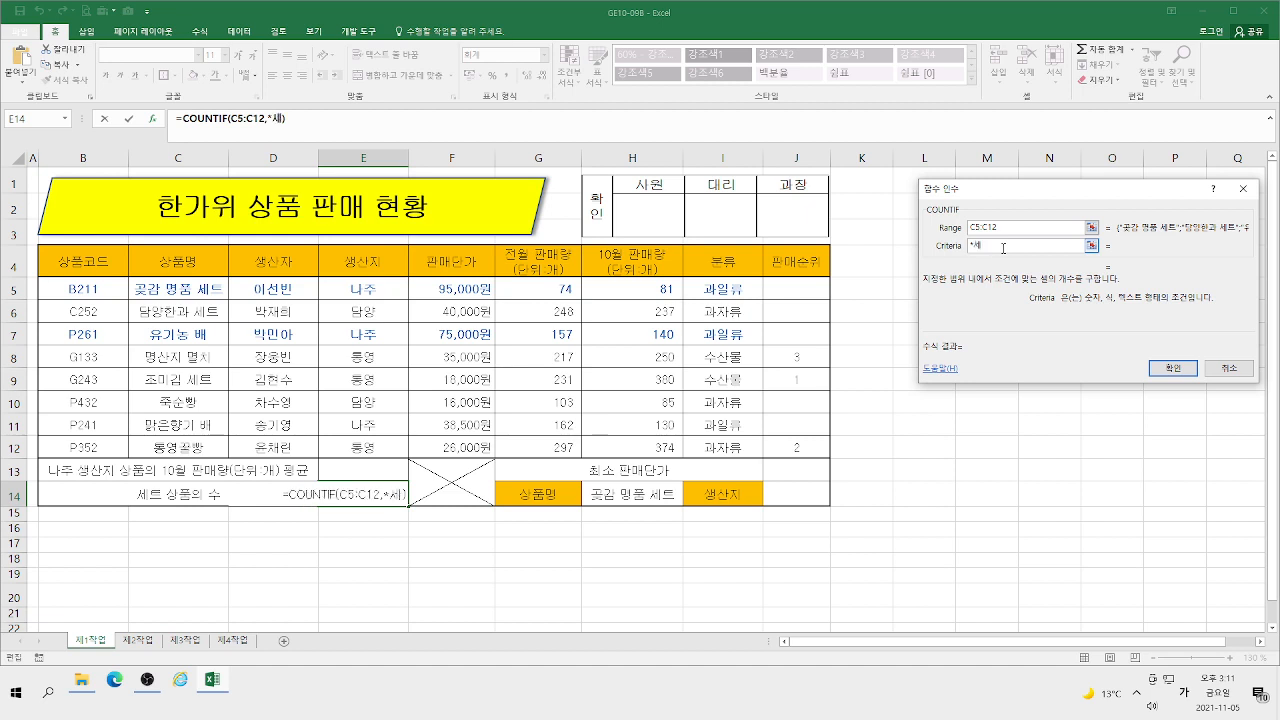
{"action": "type", "text": "트"}
{"action": "key", "text": "Tab"}
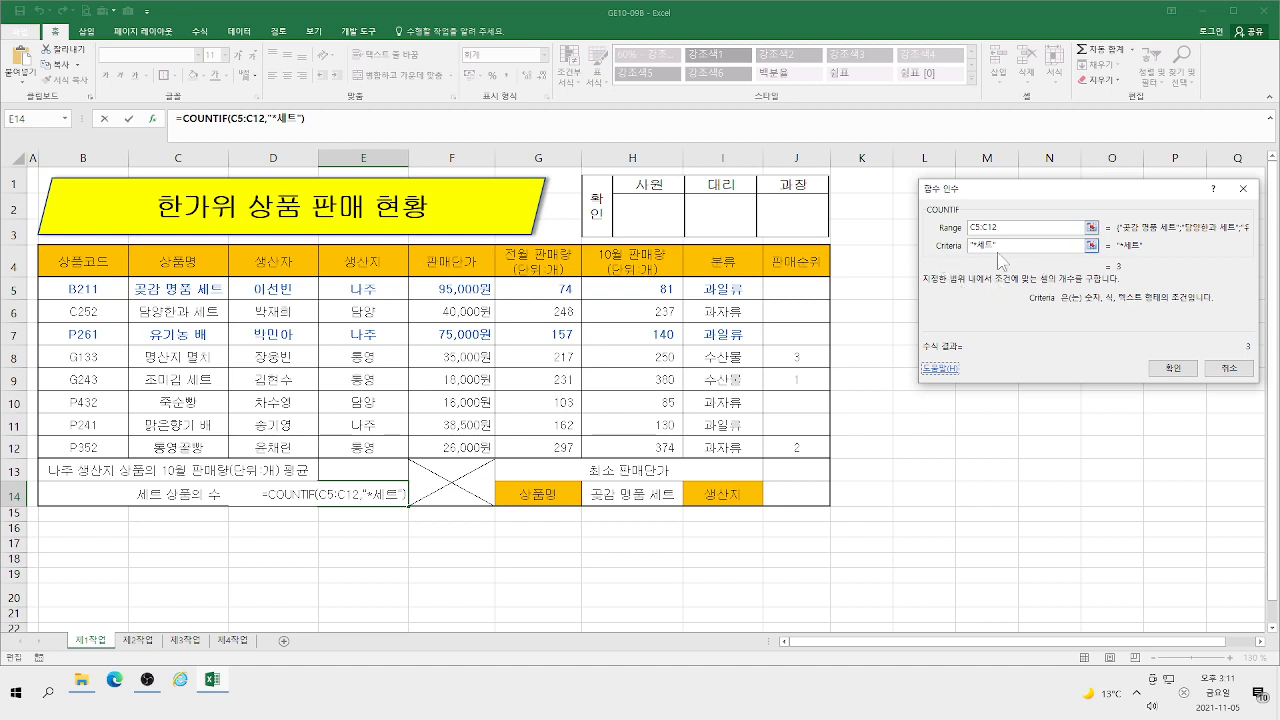
{"action": "left_click", "coordinate": [1173, 369]}
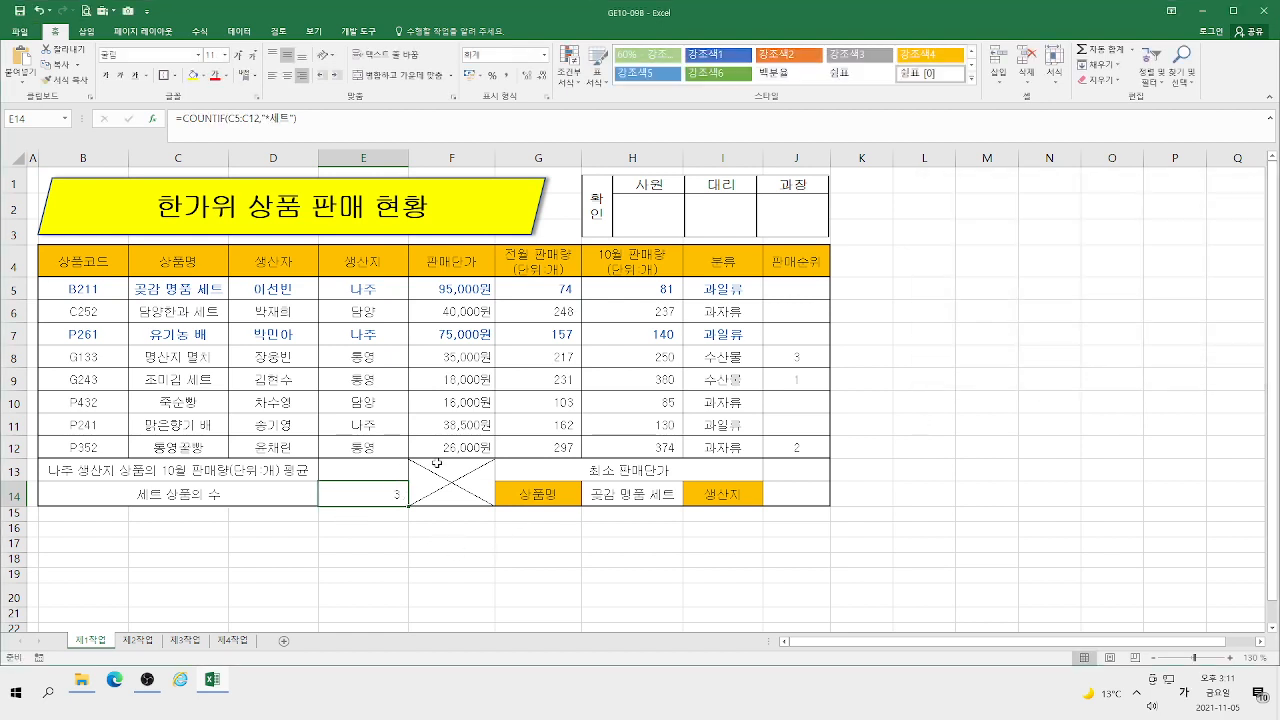
Step: Append &"개" to the COUNTIF formula in E14
{"action": "left_click", "coordinate": [384, 117]}
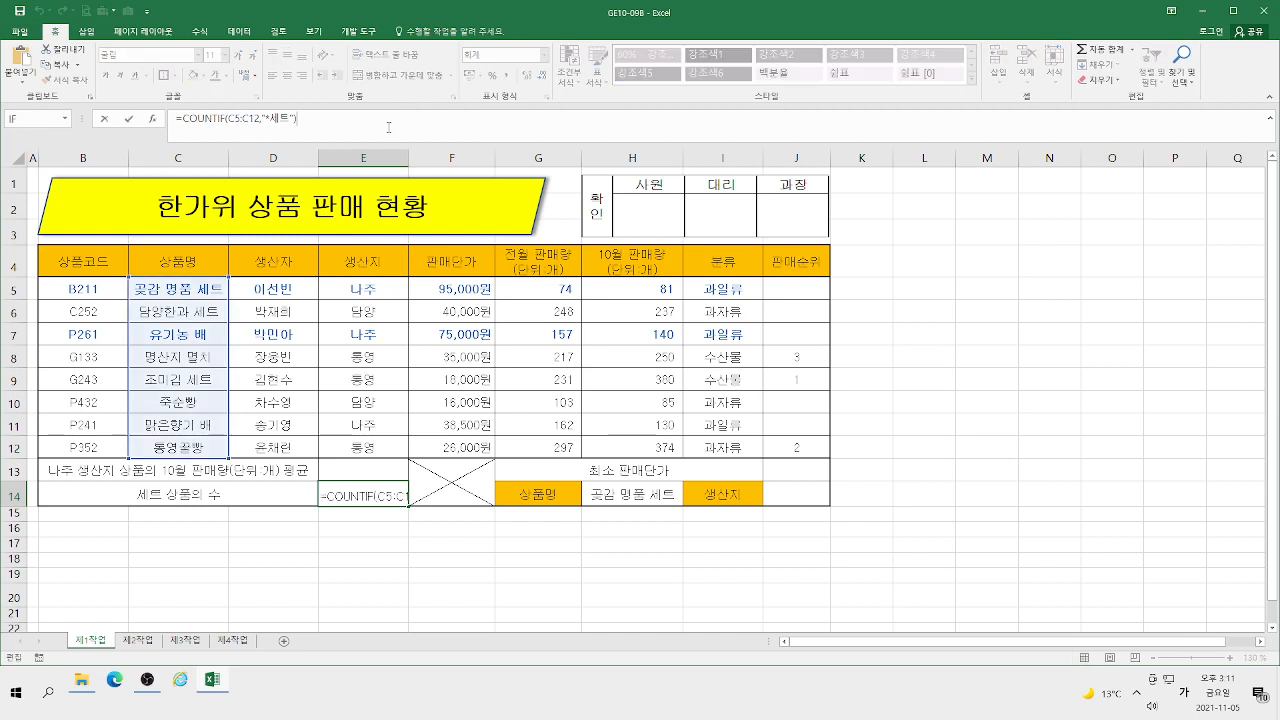
{"action": "type", "text": "&\""}
{"action": "key", "text": "Hangul"}
{"action": "type", "text": "r"}
{"action": "key", "text": "BackSpace"}
{"action": "key", "text": "Hangul"}
{"action": "type", "text": "개\""}
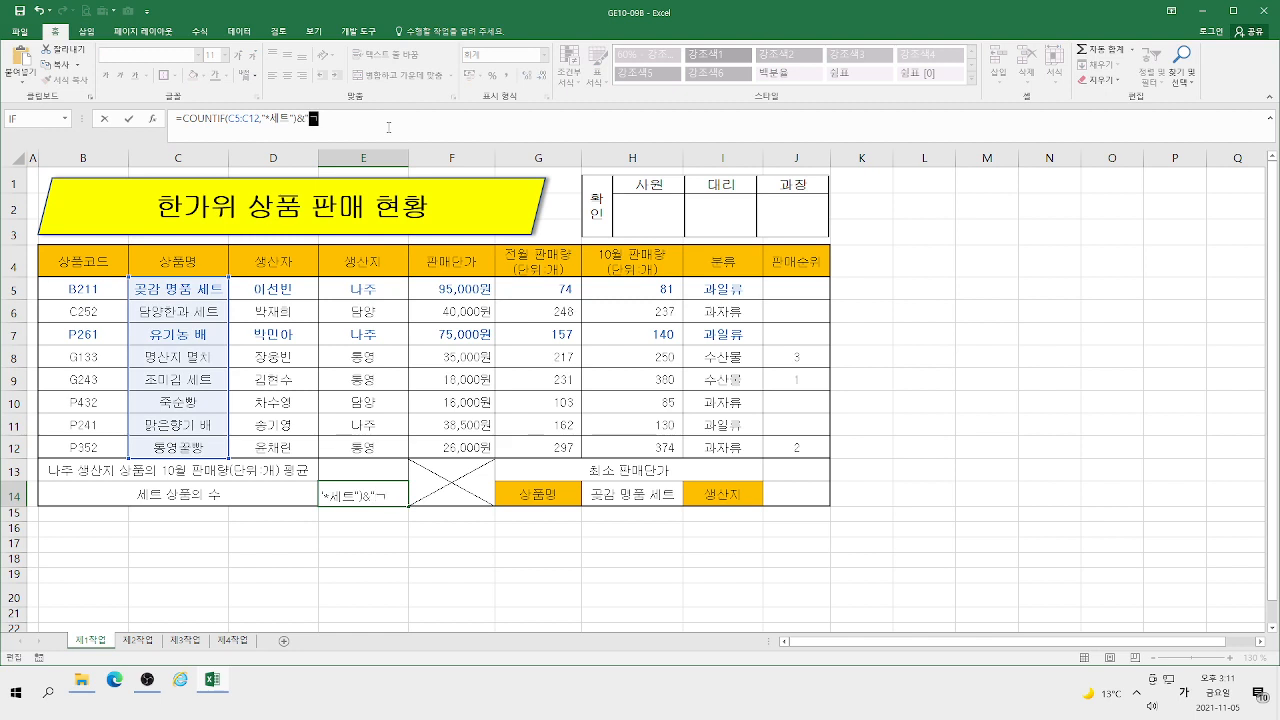
{"action": "key", "text": "Return"}
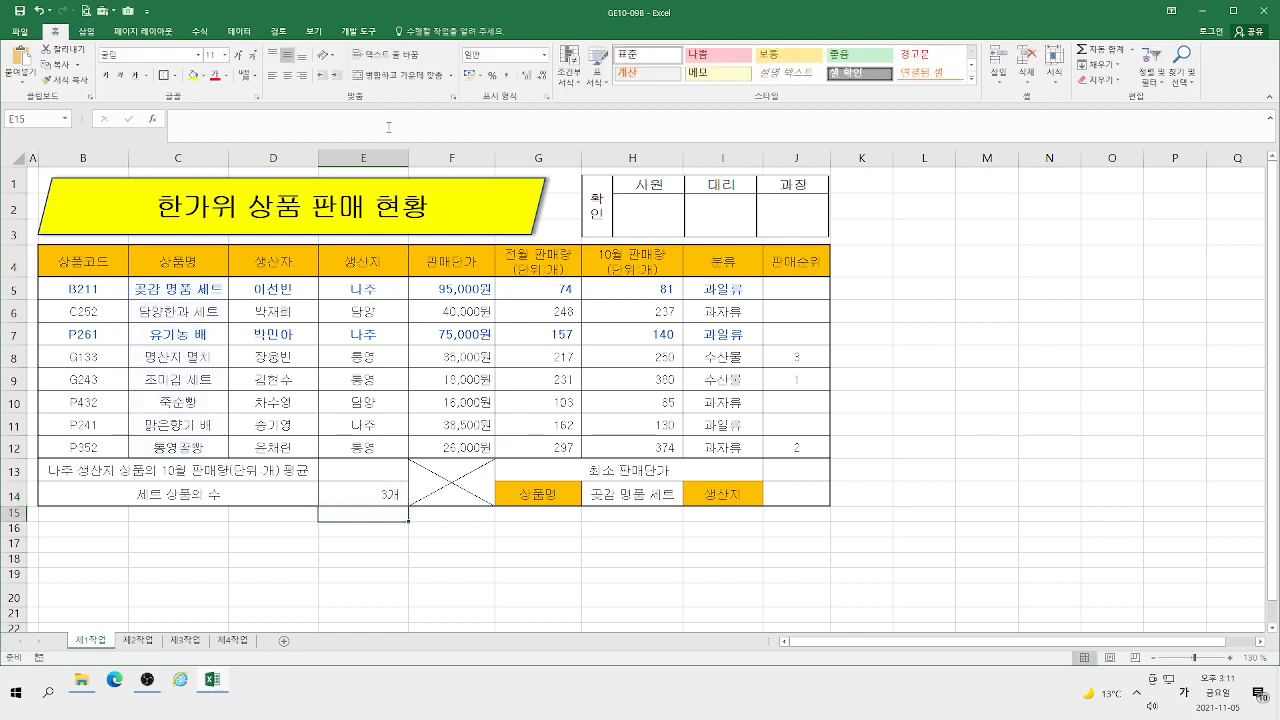
{"action": "left_click", "coordinate": [372, 501]}
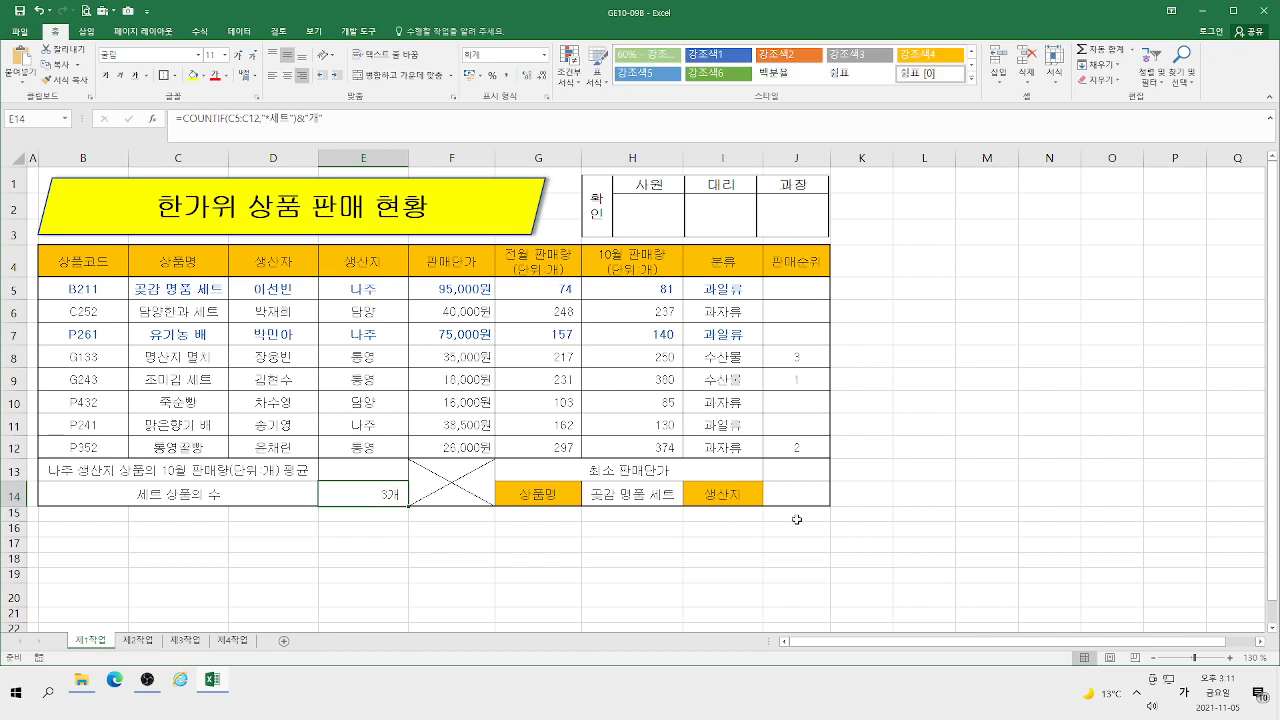
{"action": "left_click", "coordinate": [799, 471]}
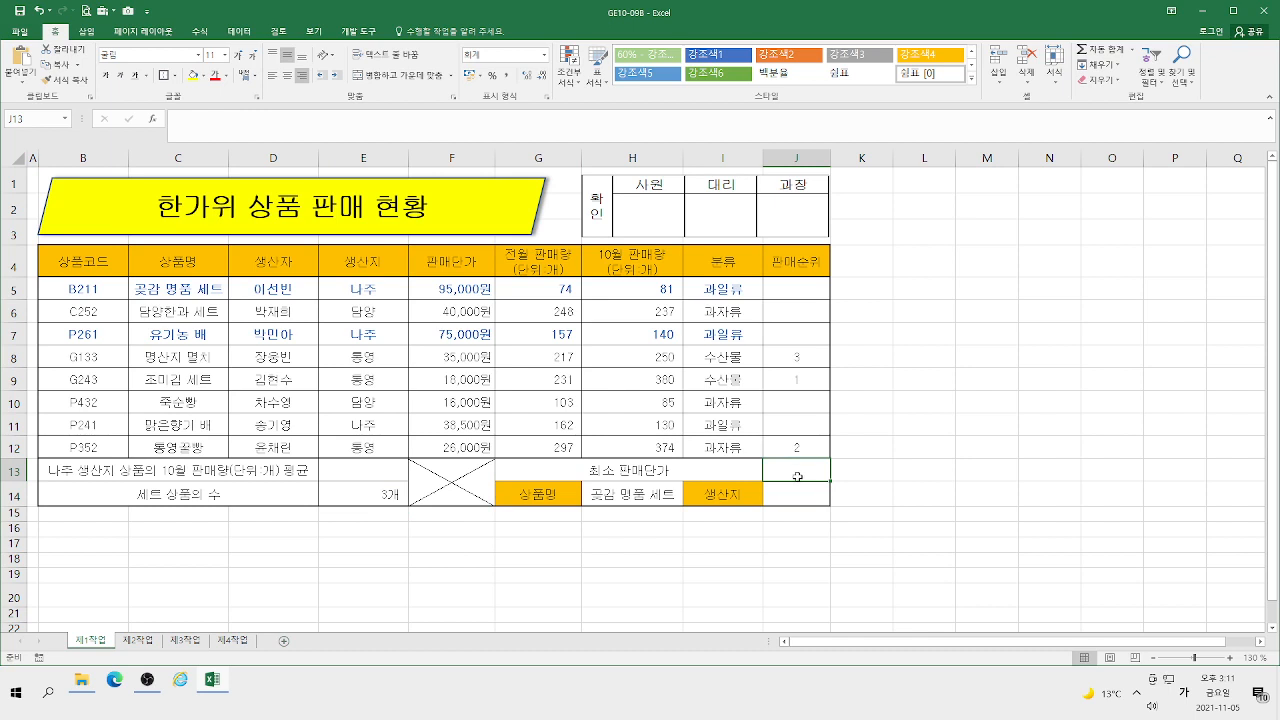
{"action": "left_click", "coordinate": [789, 497]}
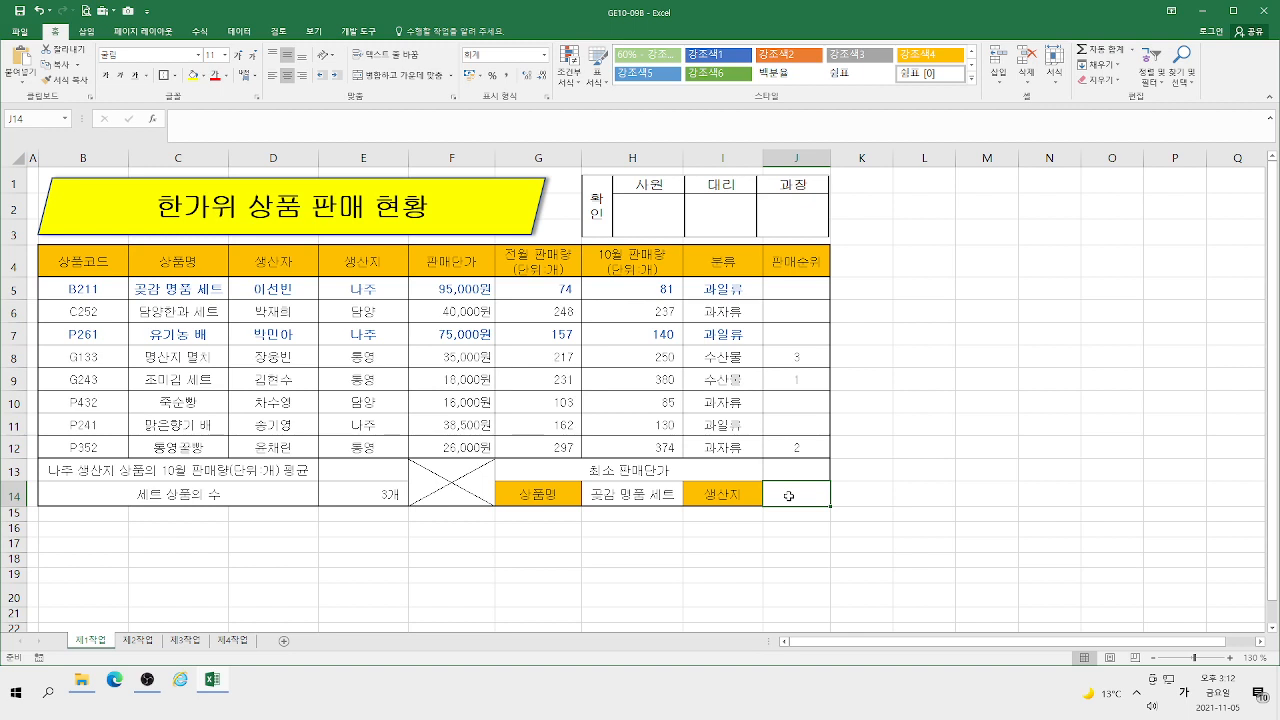
Step: Switch to File Explorer and open GE10-12C from the 모범정답 folder under ITQ엑셀, 2019기출문제, 110_엑셀(목표값)3회%
{"action": "left_click", "coordinate": [1202, 11]}
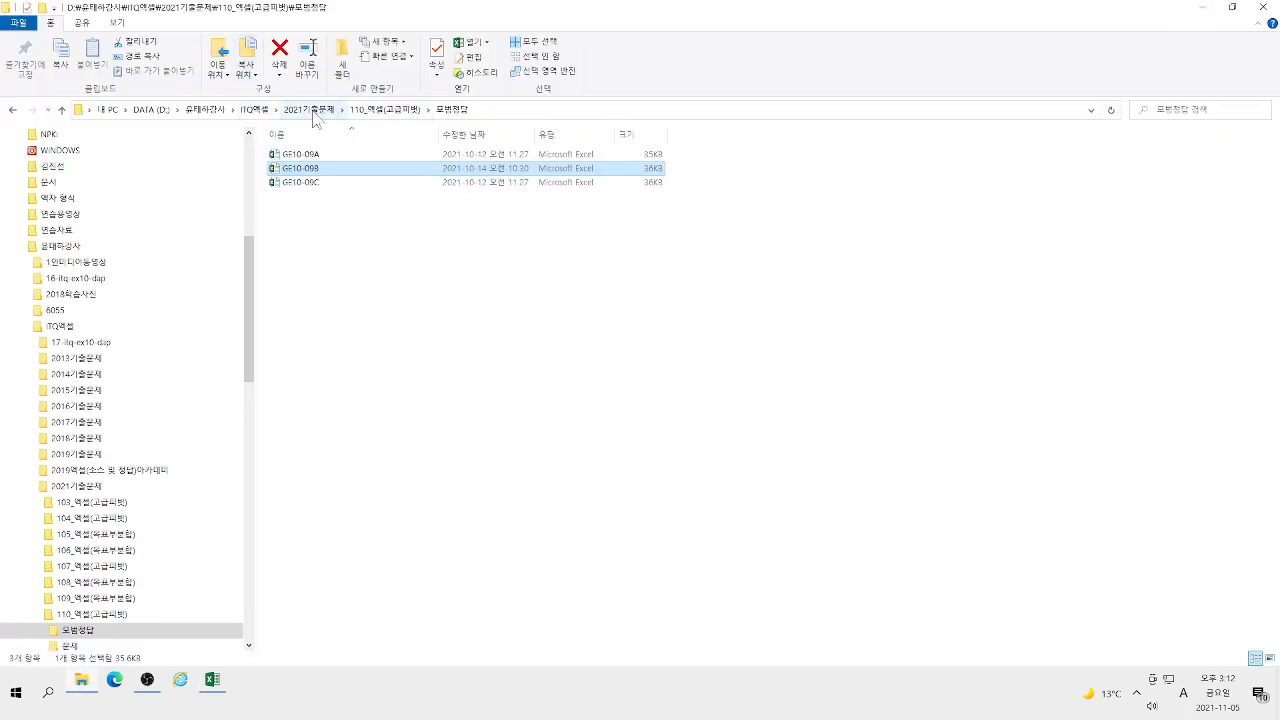
{"action": "left_click", "coordinate": [314, 112]}
{"action": "left_click", "coordinate": [255, 110]}
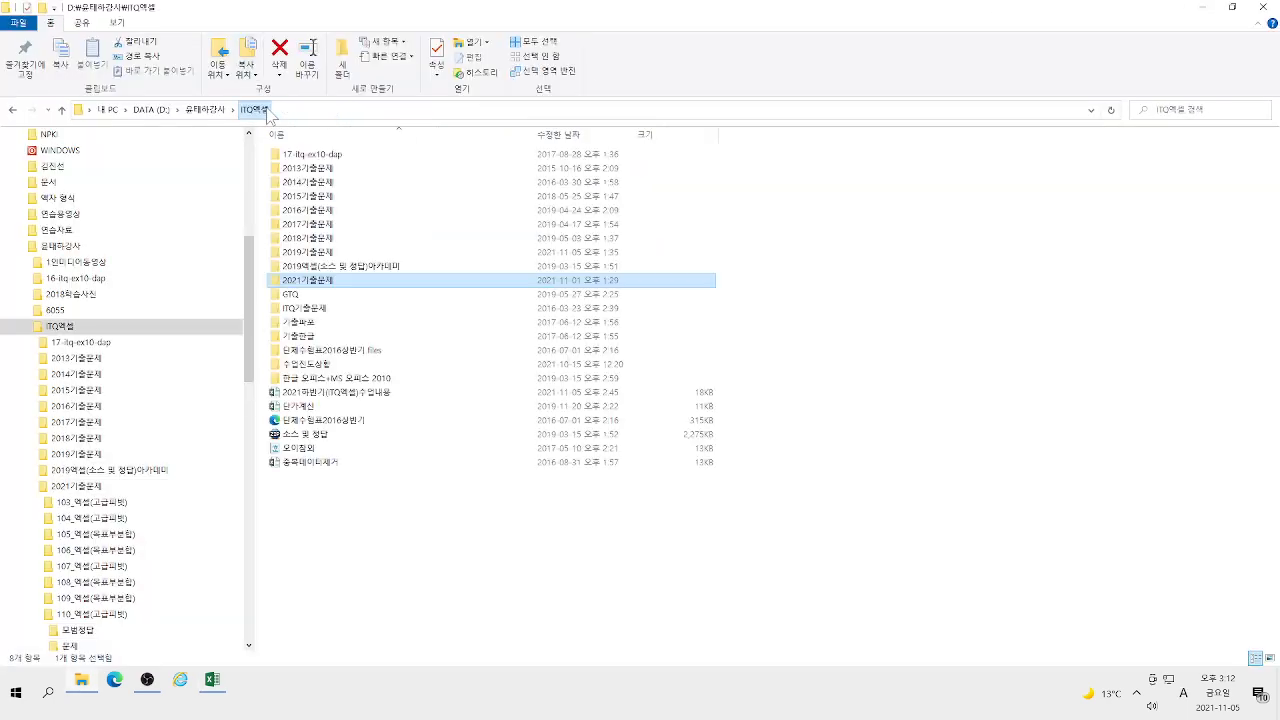
{"action": "double_click", "coordinate": [322, 252]}
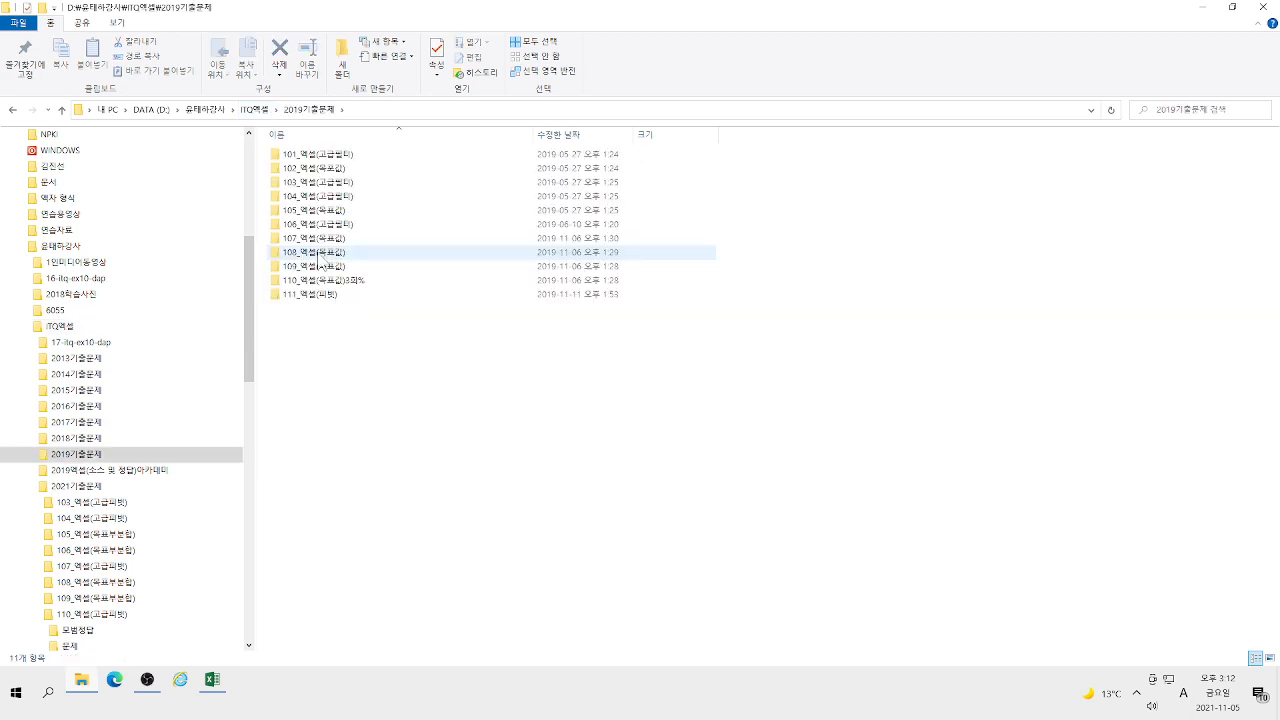
{"action": "double_click", "coordinate": [320, 282]}
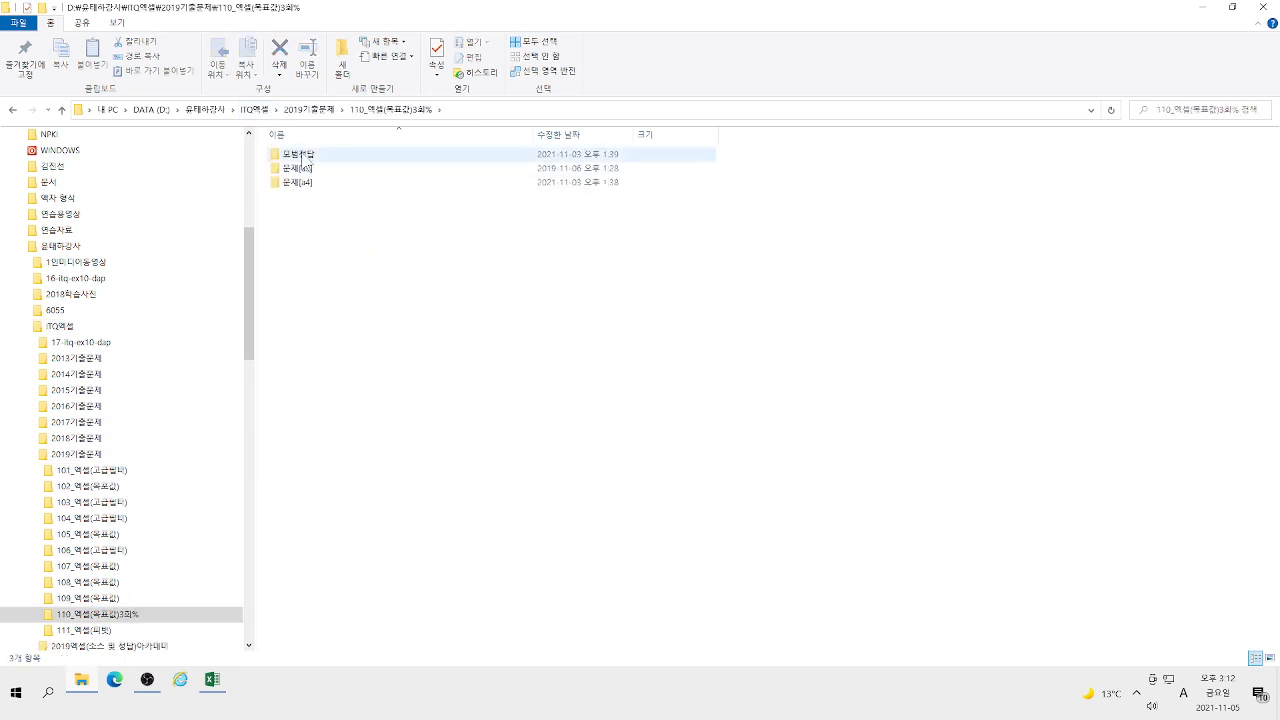
{"action": "left_click", "coordinate": [302, 155]}
{"action": "double_click", "coordinate": [302, 156]}
{"action": "left_click", "coordinate": [310, 183]}
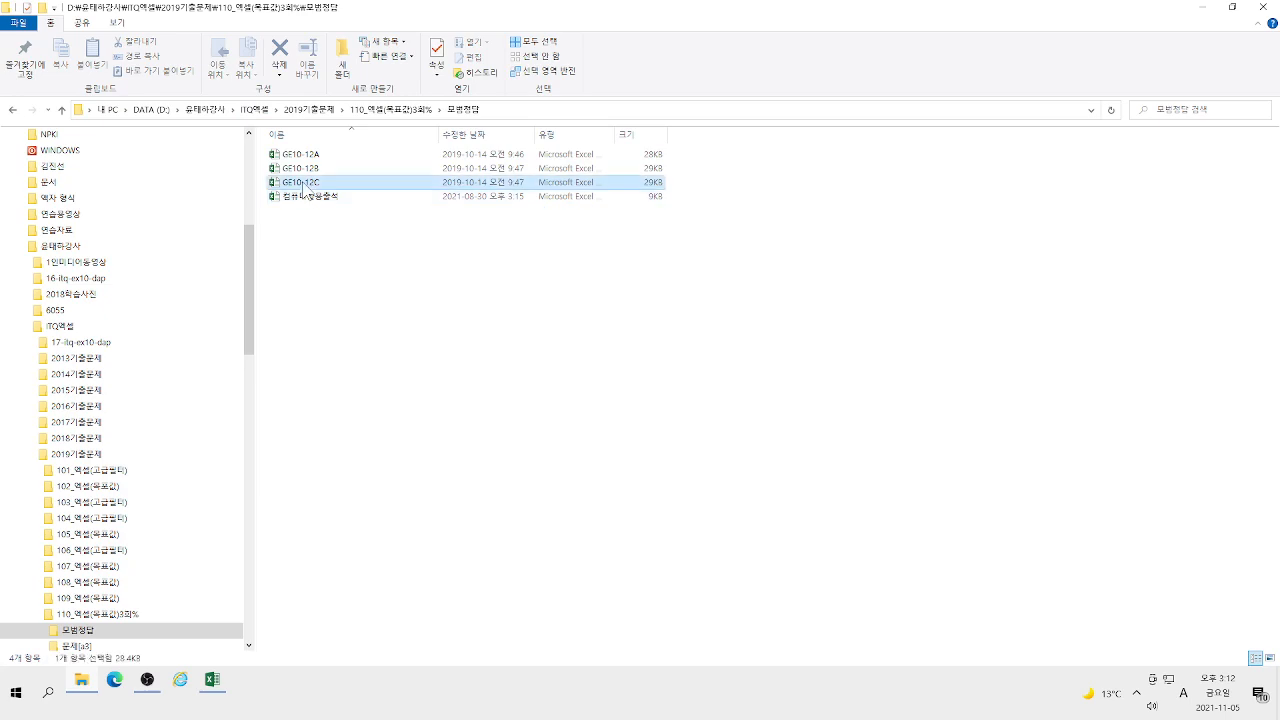
{"action": "double_click", "coordinate": [310, 183]}
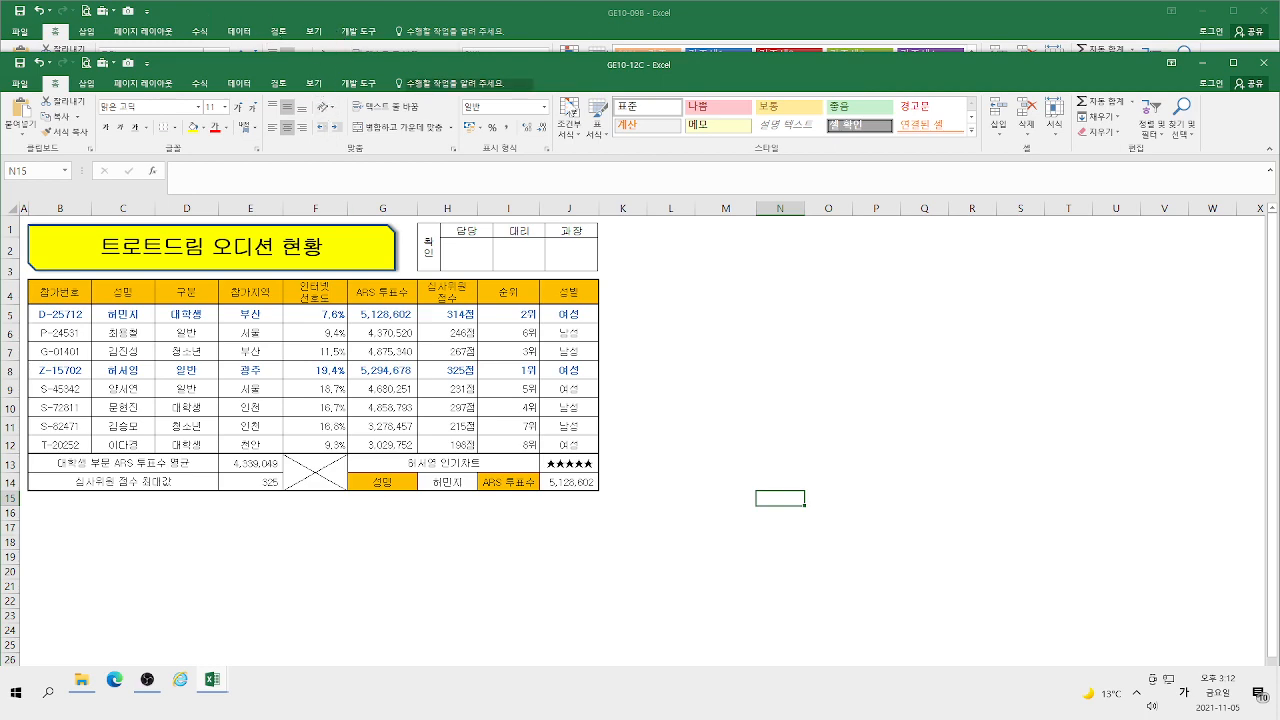
Step: Maximize the GE10-12C workbook window and show the sheet's gridlines
{"action": "left_click", "coordinate": [1234, 63]}
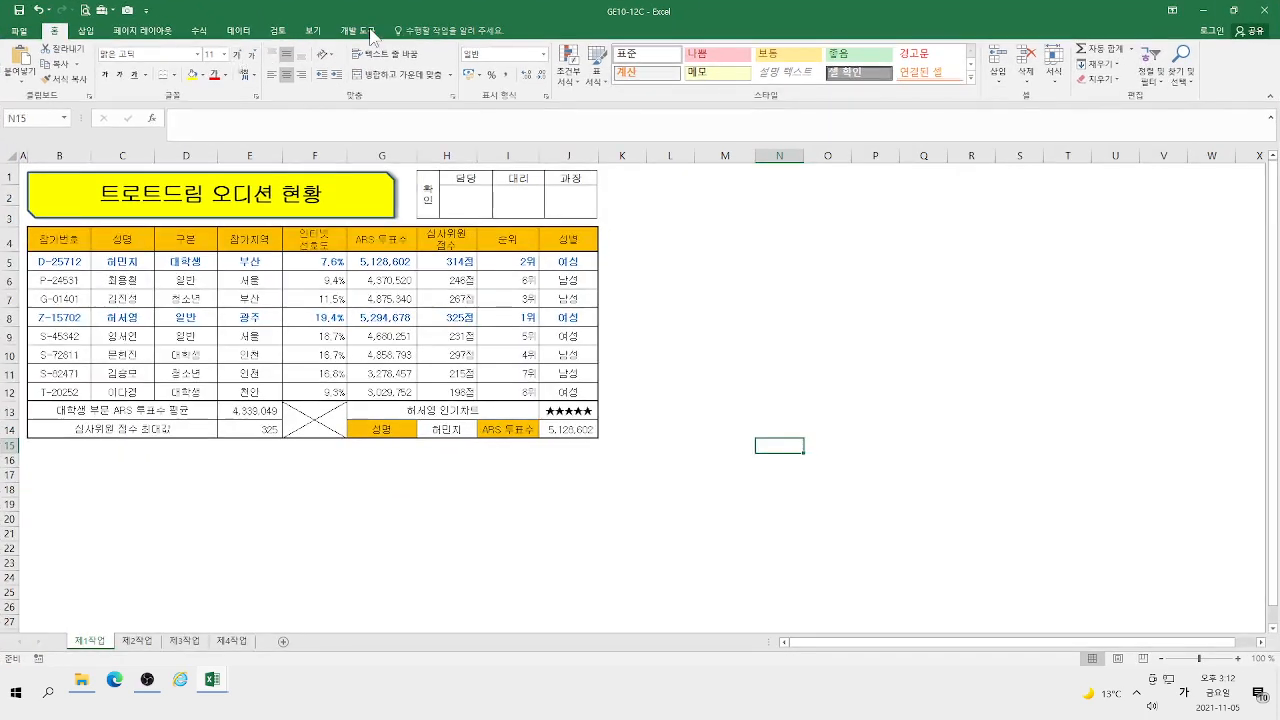
{"action": "left_click", "coordinate": [313, 31]}
{"action": "left_click", "coordinate": [173, 75]}
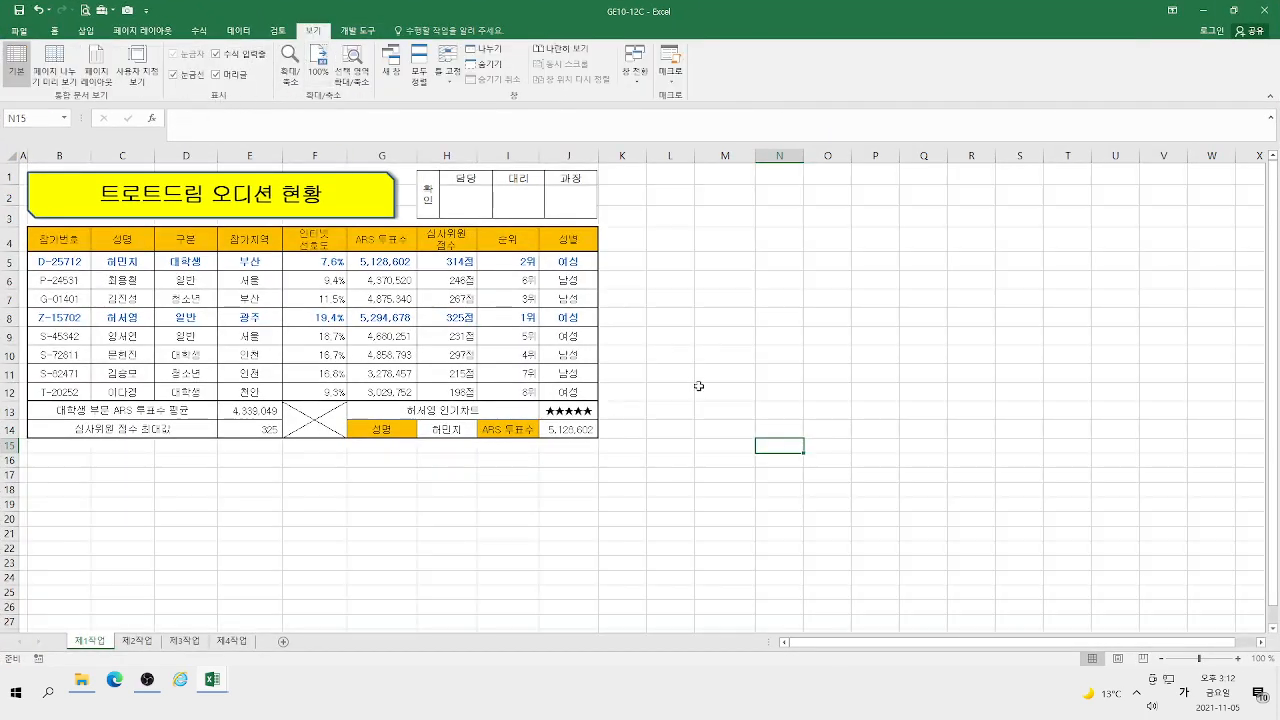
{"action": "scroll", "coordinate": [681, 399], "scroll_direction": "up", "scroll_amount": 2}
Step: Inspect the 순위 and 성별 formulas in row 5, and clear the 성별 cells J5:J12
{"action": "left_click", "coordinate": [676, 297]}
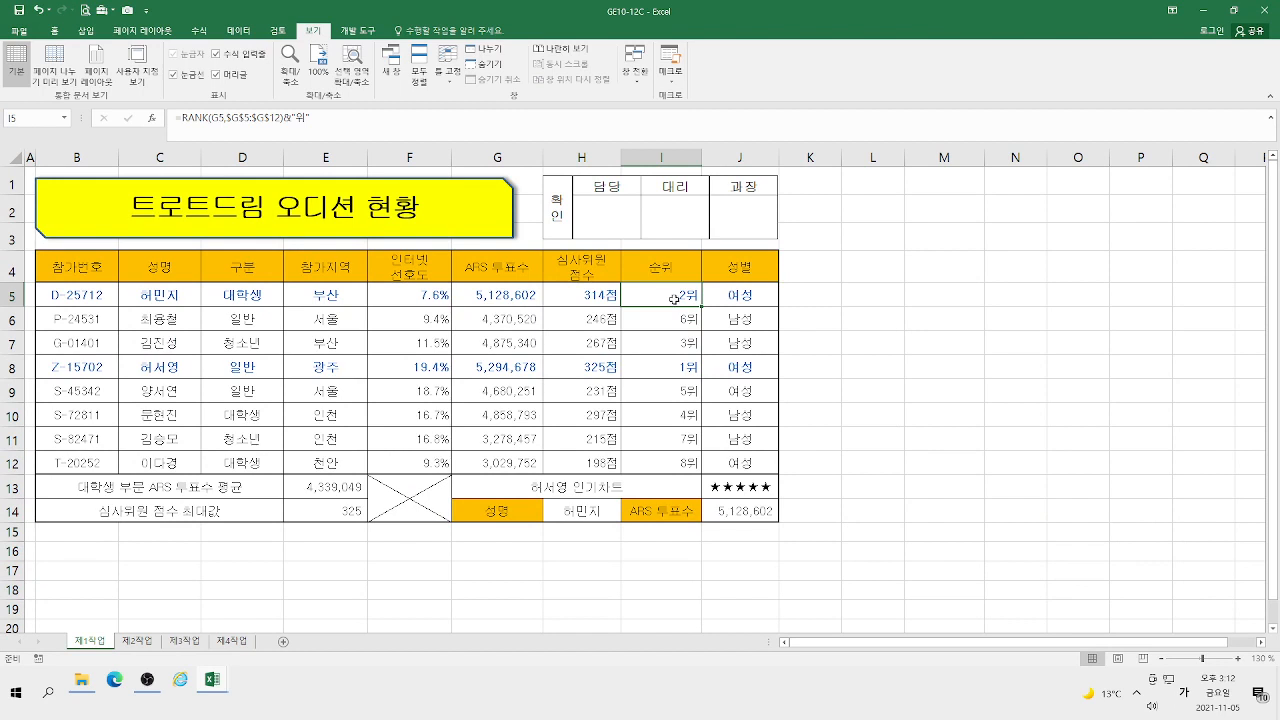
{"action": "left_click", "coordinate": [736, 295]}
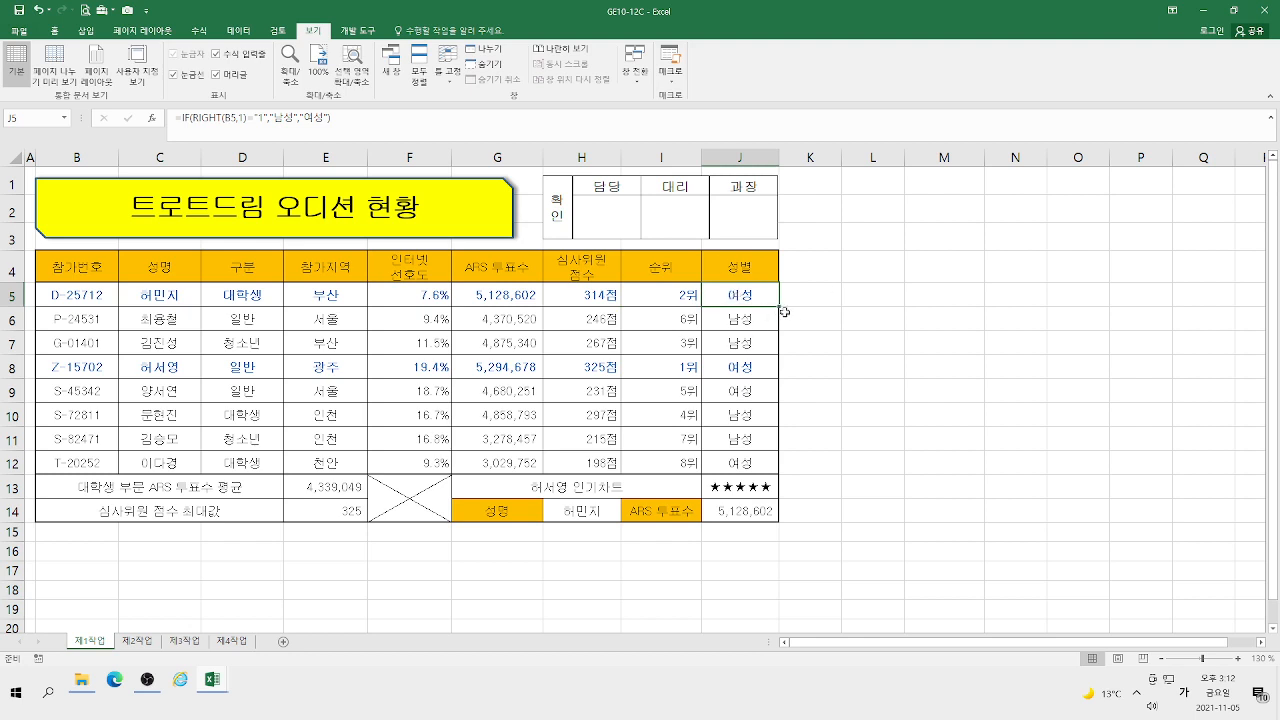
{"action": "left_click_drag", "start_coordinate": [736, 294], "coordinate": [736, 462]}
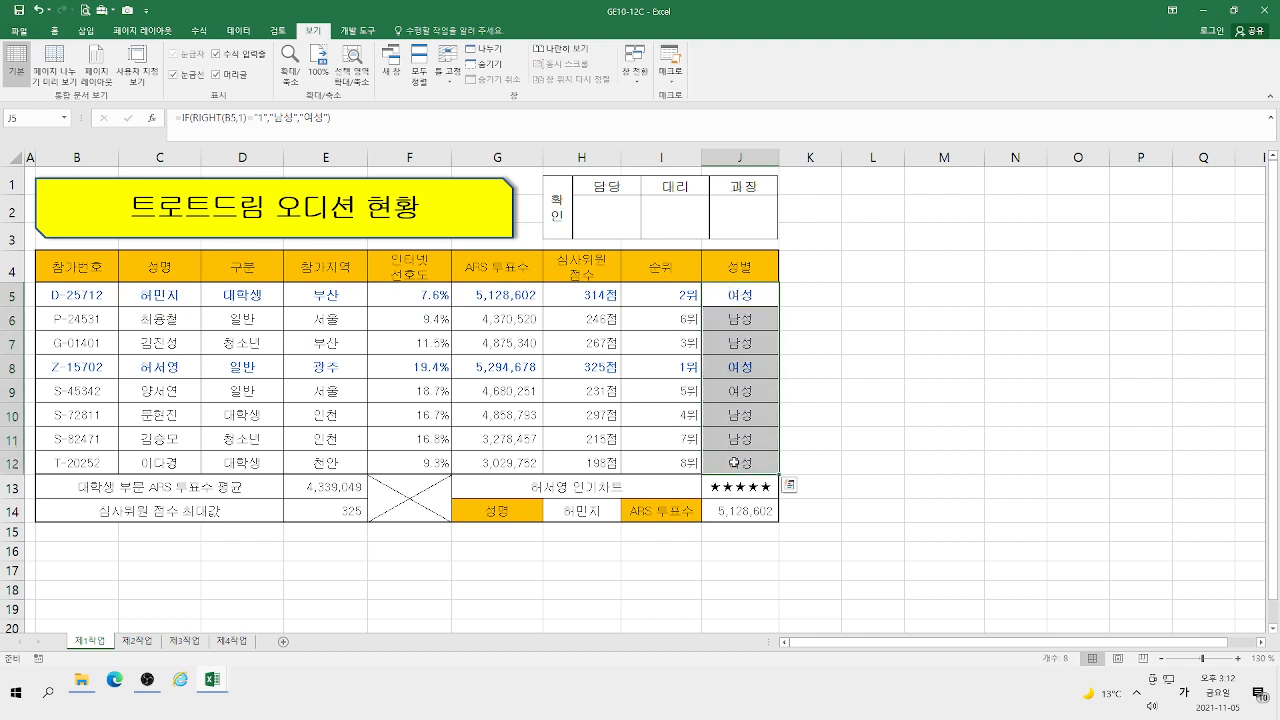
{"action": "key", "text": "Delete"}
Step: Start an IF formula in J5, the first cell of the 성별 column
{"action": "left_click", "coordinate": [757, 297]}
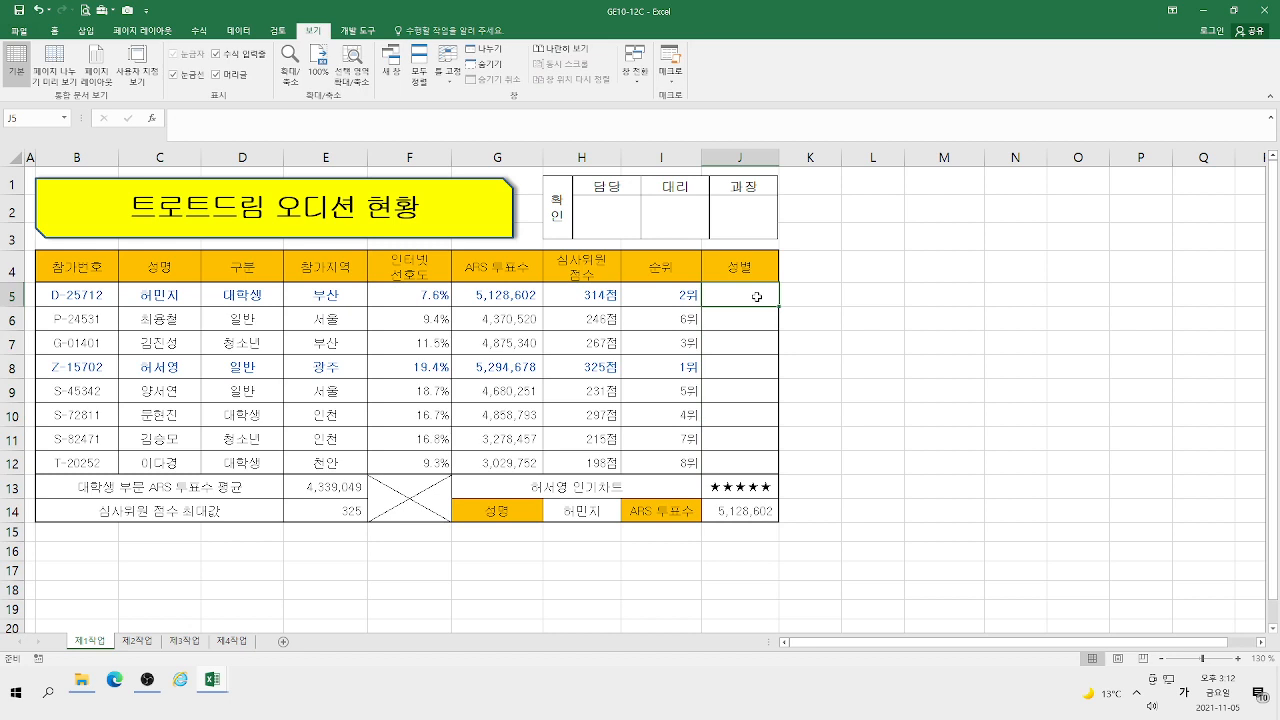
{"action": "type", "text": "=ㅑㄹ"}
{"action": "key", "text": "BackSpace"}
{"action": "key", "text": "BackSpace"}
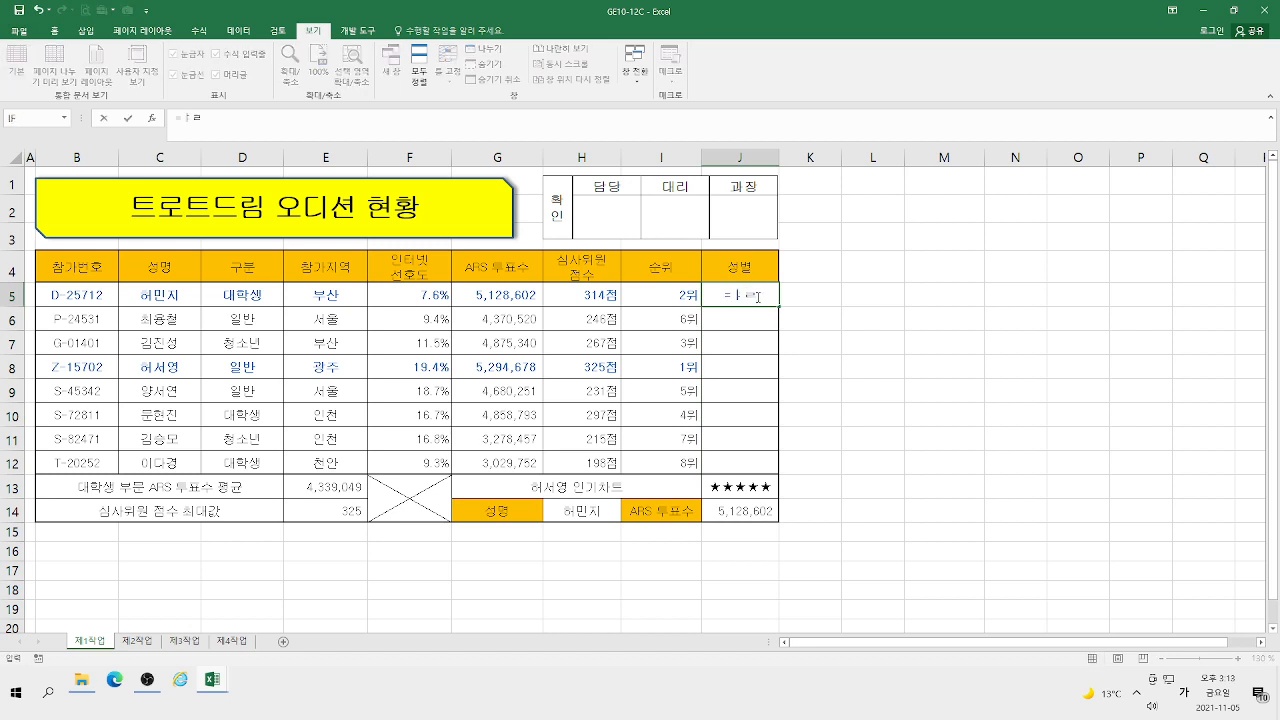
{"action": "key", "text": "Hangul"}
{"action": "type", "text": "if"}
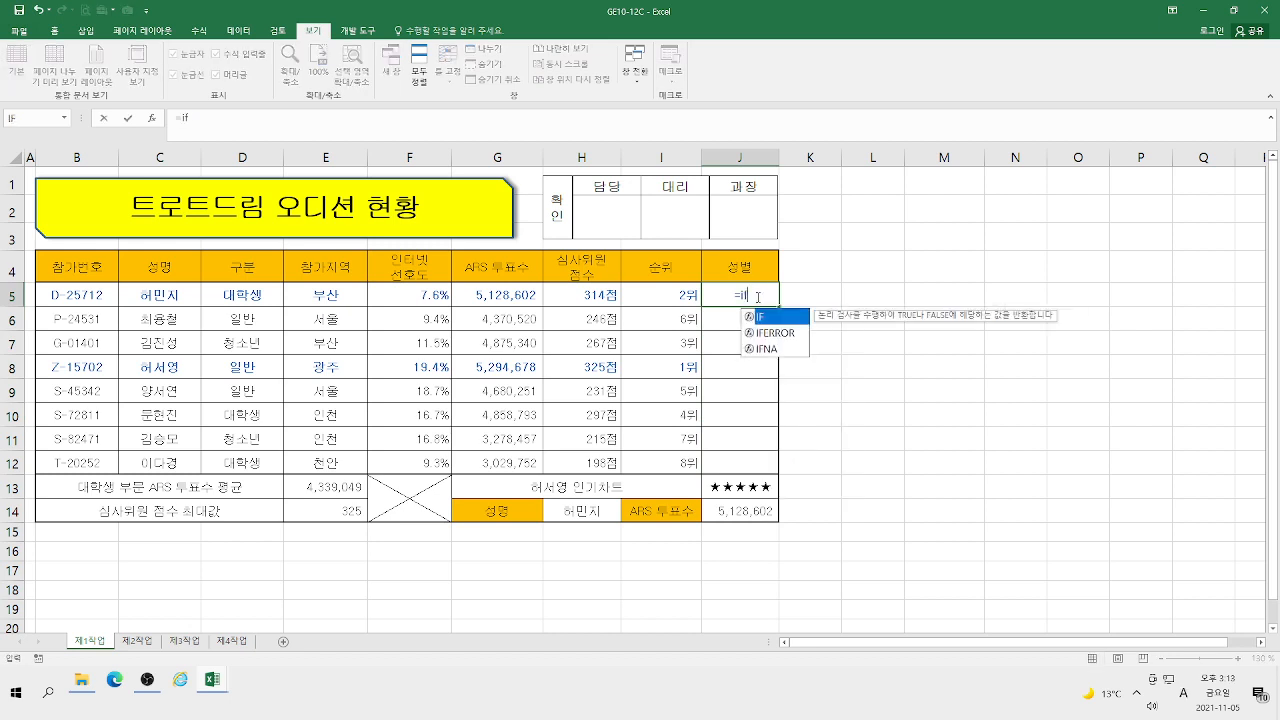
{"action": "double_click", "coordinate": [762, 320]}
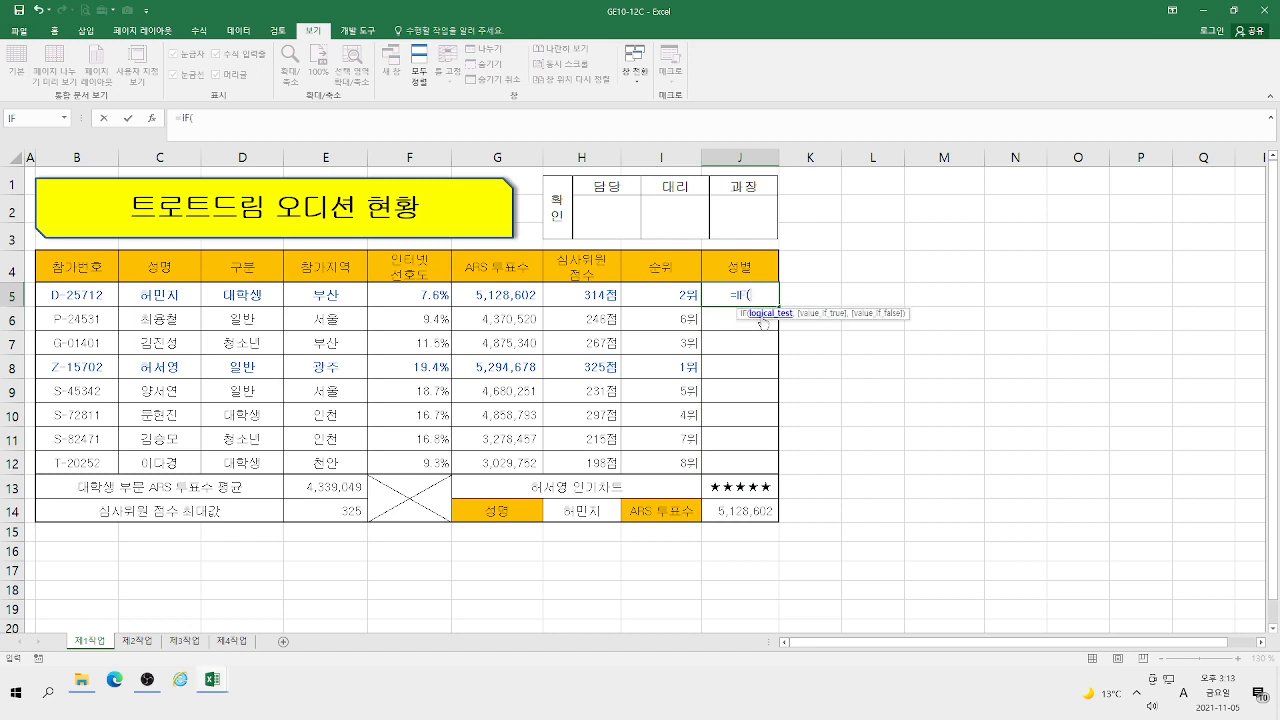
Step: Nest RIGHT(B5,1) in the IF's logical test and open the IF function's arguments
{"action": "type", "text": "re"}
{"action": "key", "text": "BackSpace"}
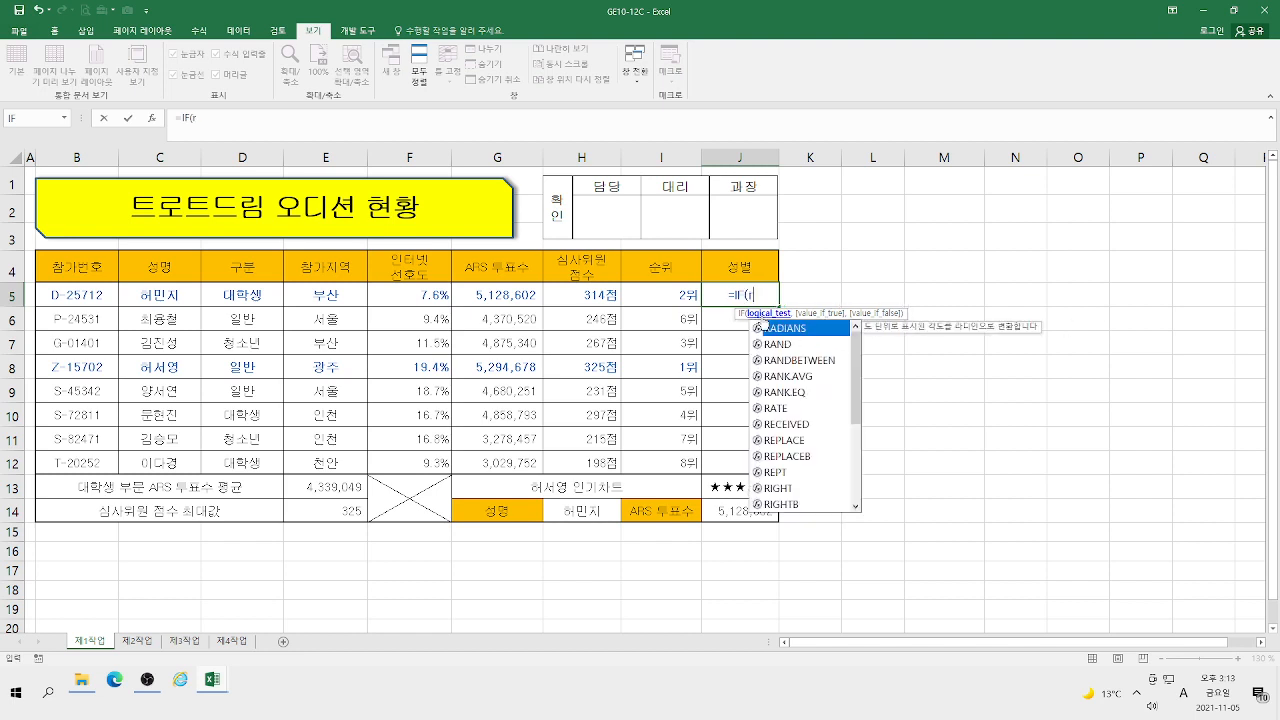
{"action": "type", "text": "i"}
{"action": "double_click", "coordinate": [781, 328]}
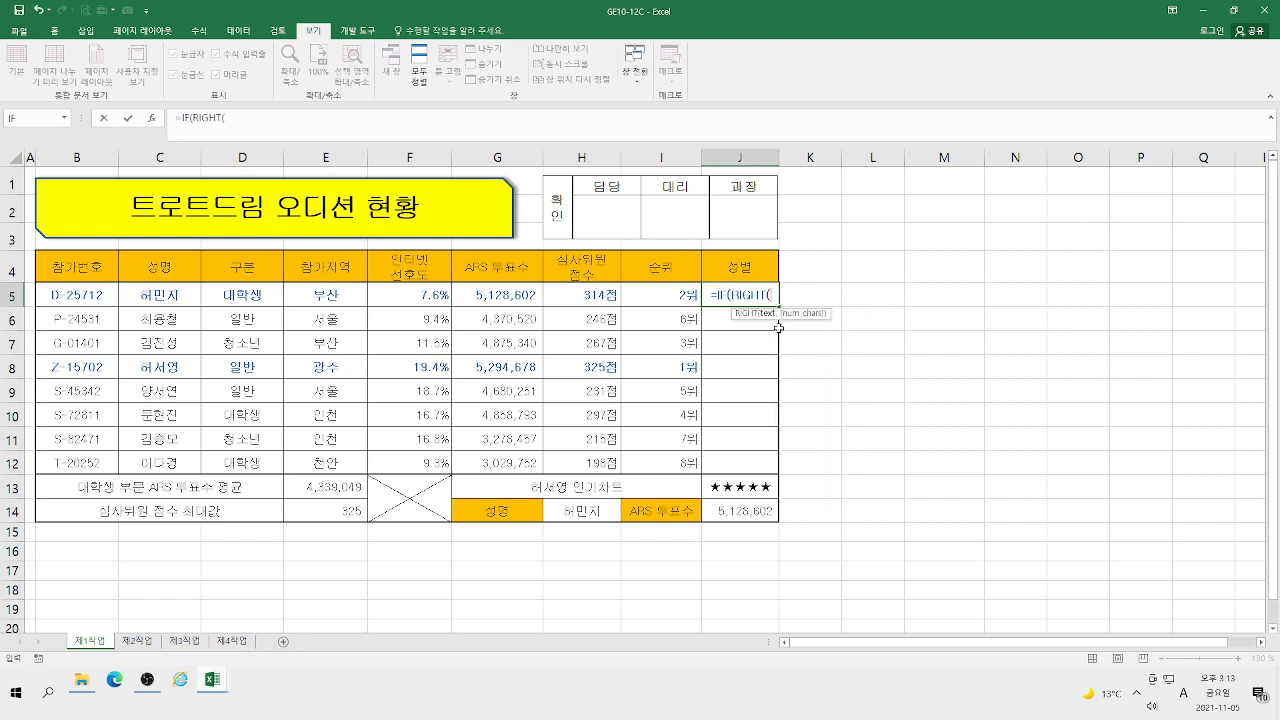
{"action": "left_click", "coordinate": [72, 295]}
{"action": "type", "text": ",1"}
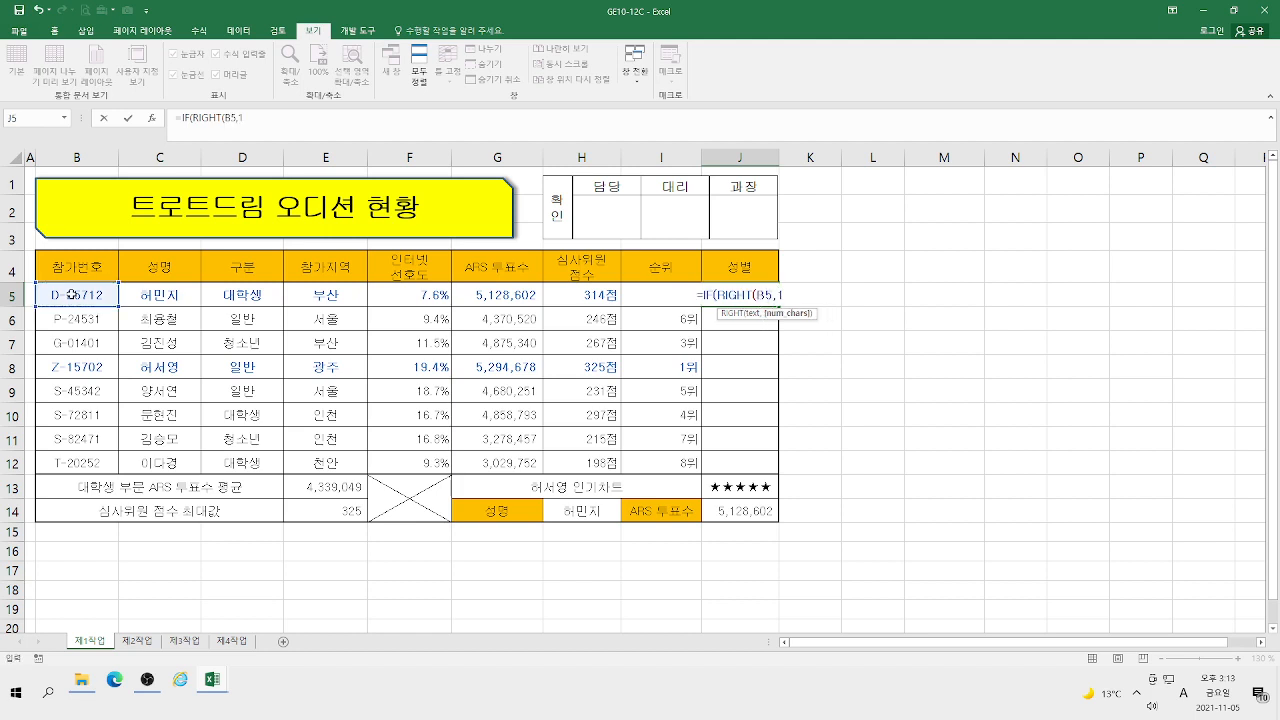
{"action": "type", "text": ")"}
{"action": "left_click", "coordinate": [185, 118]}
{"action": "left_click", "coordinate": [152, 118]}
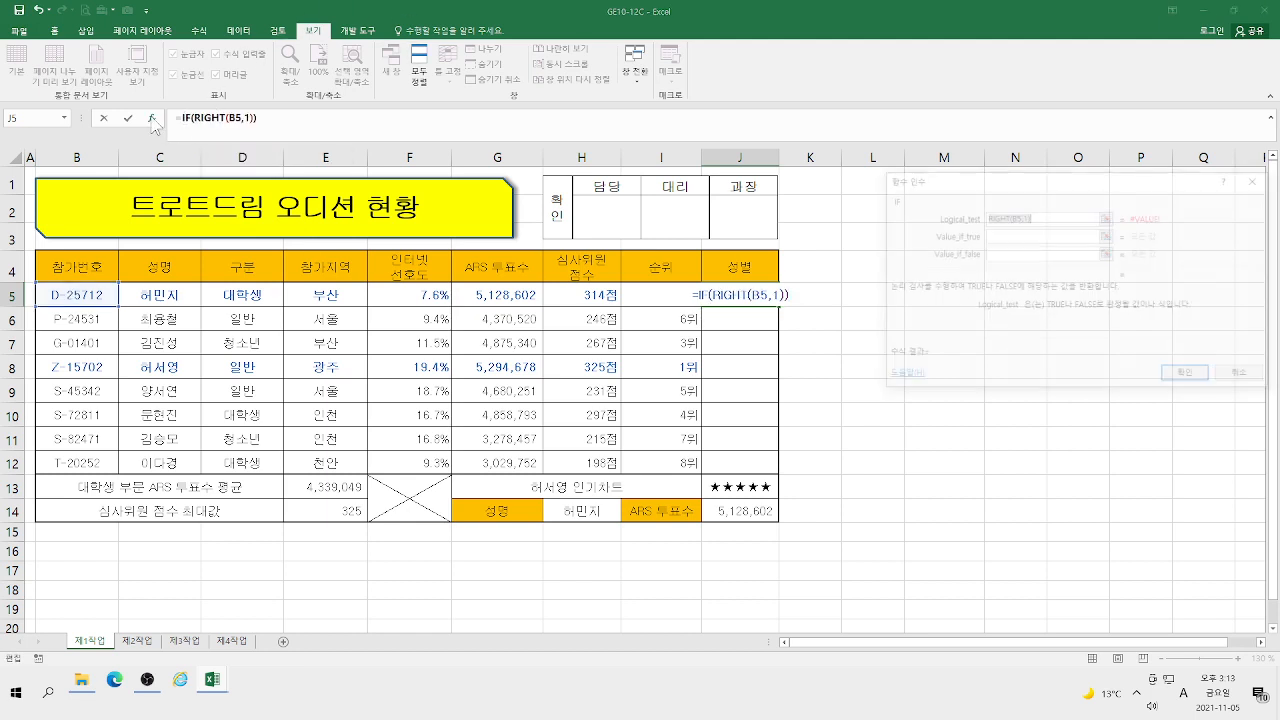
Step: Complete the IF arguments in J5 with the test RIGHT(B5,1)="1", "남성" when true and "여성" when false
{"action": "left_click", "coordinate": [1069, 217]}
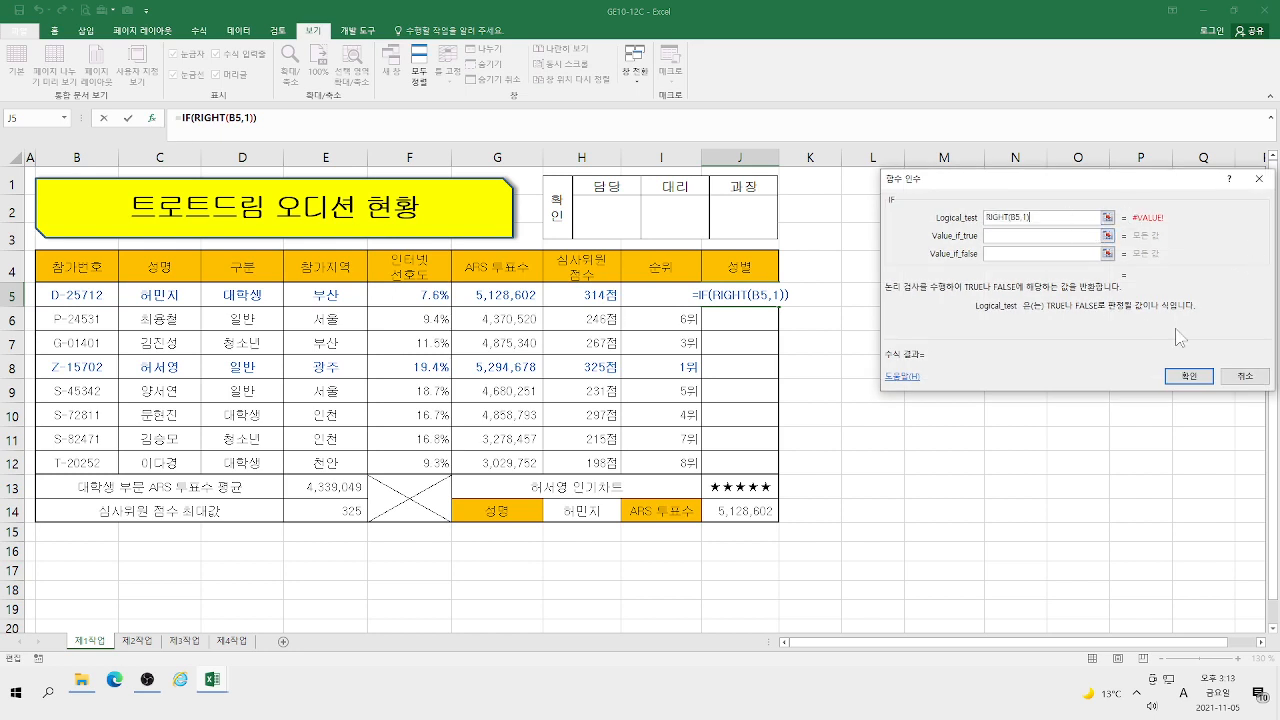
{"action": "type", "text": "="}
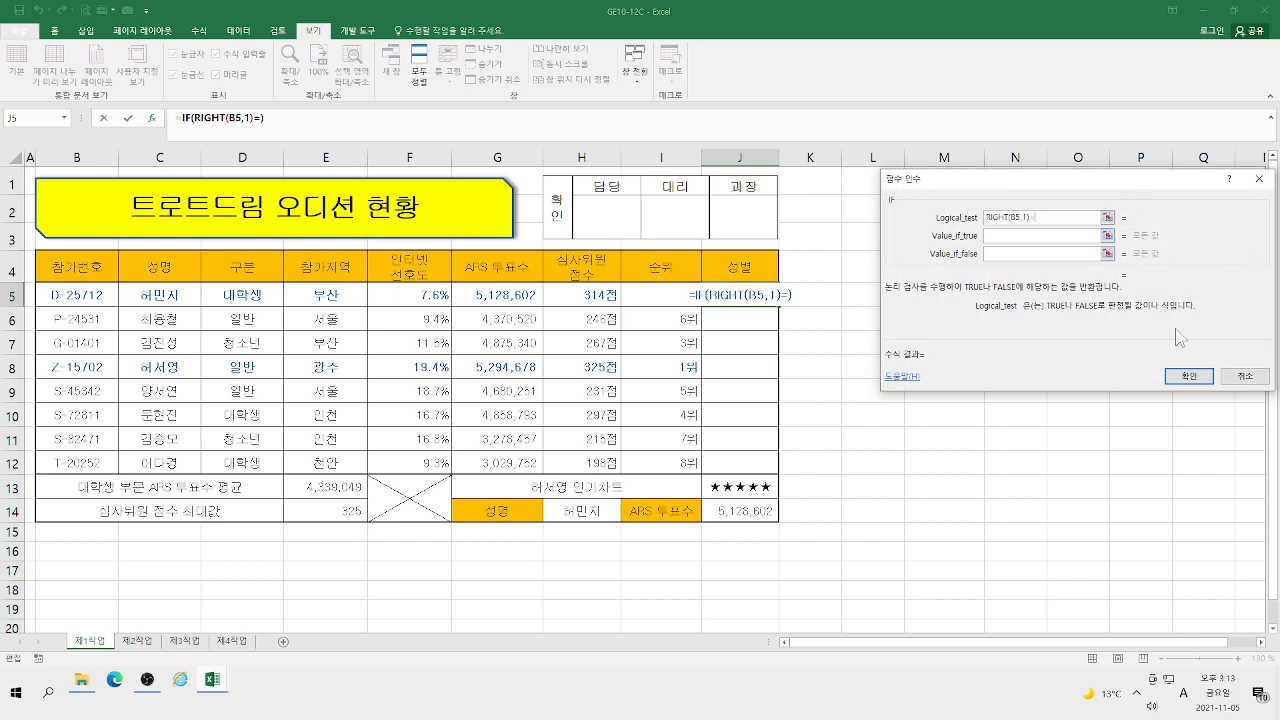
{"action": "type", "text": "\"1\""}
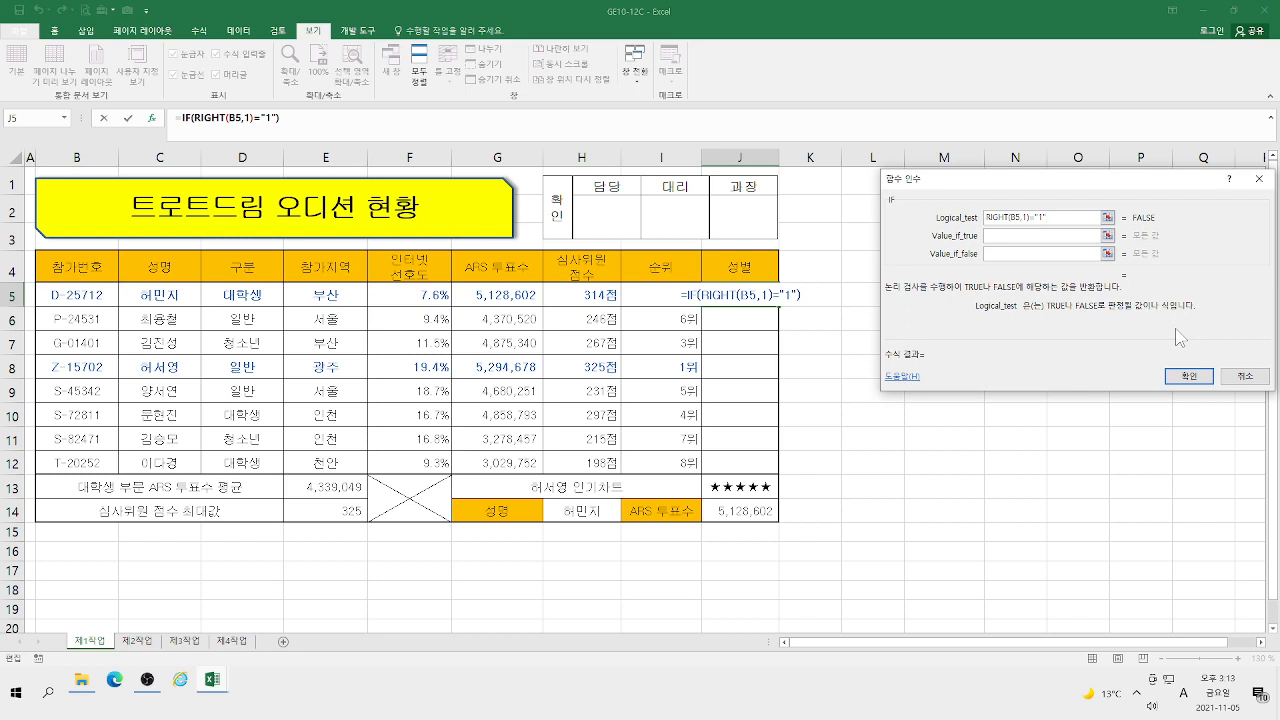
{"action": "left_click", "coordinate": [1046, 237]}
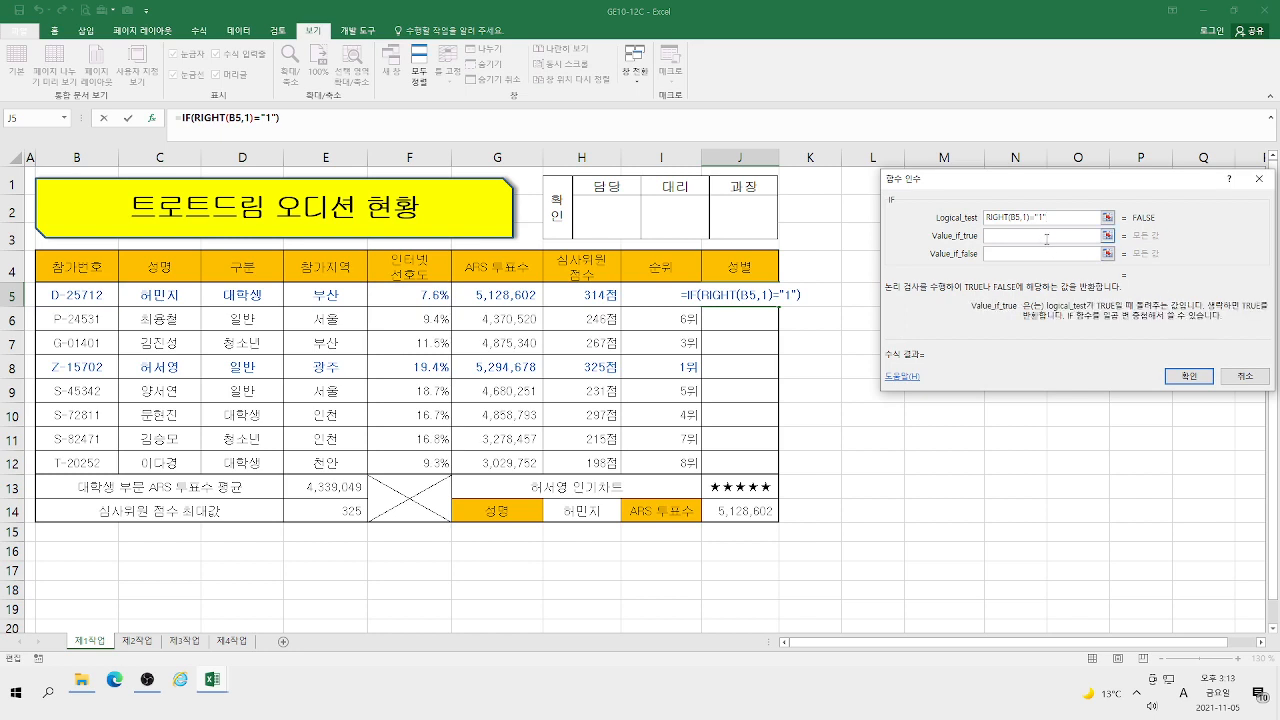
{"action": "type", "text": "남성"}
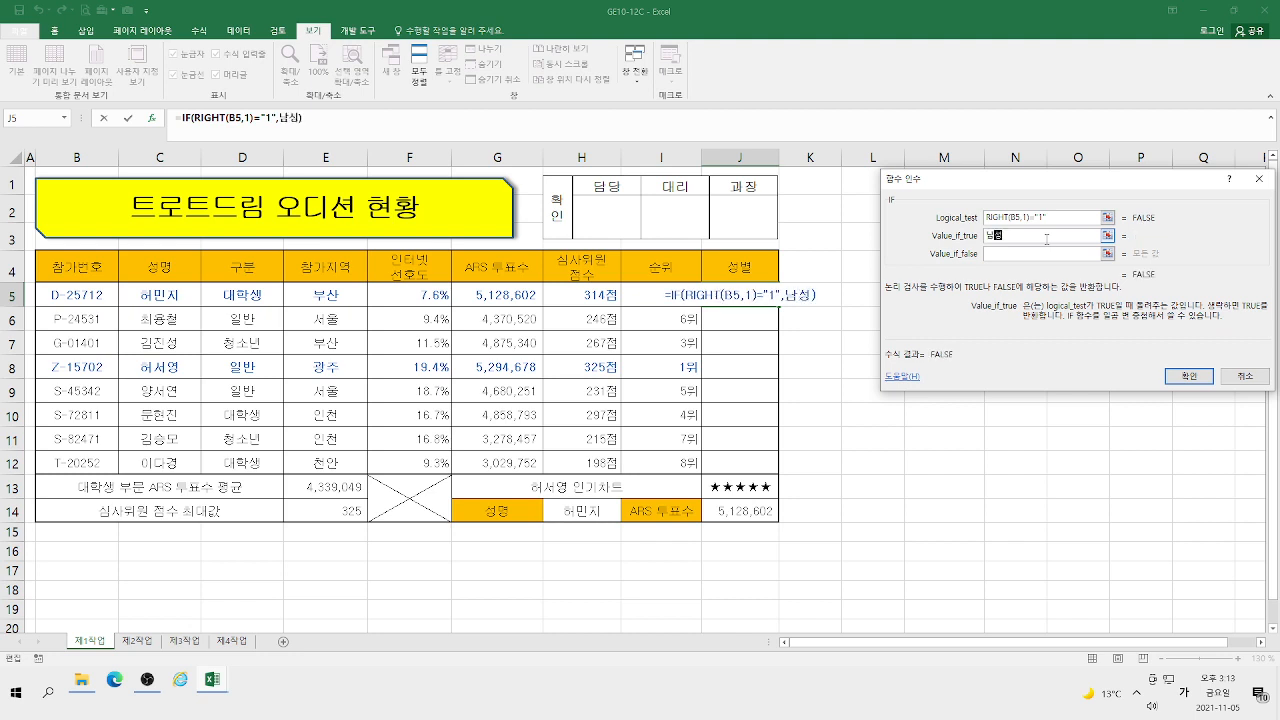
{"action": "key", "text": "Tab"}
{"action": "type", "text": "여성"}
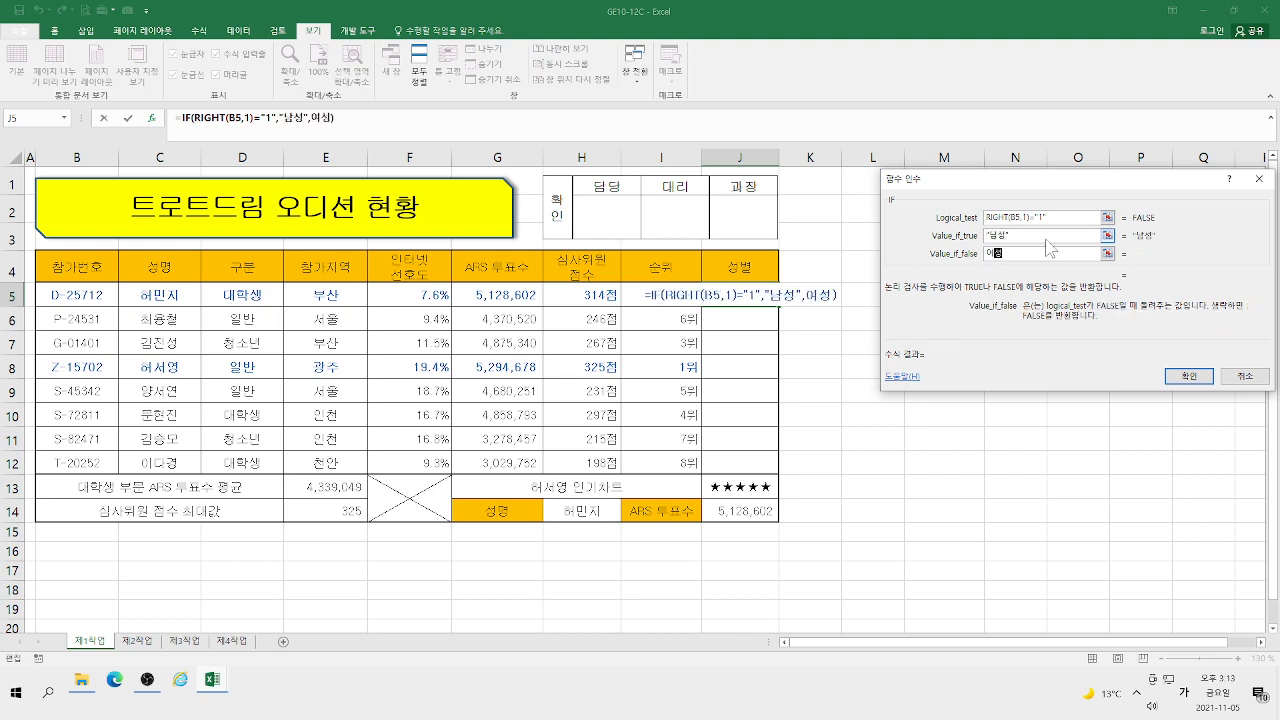
{"action": "key", "text": "Tab"}
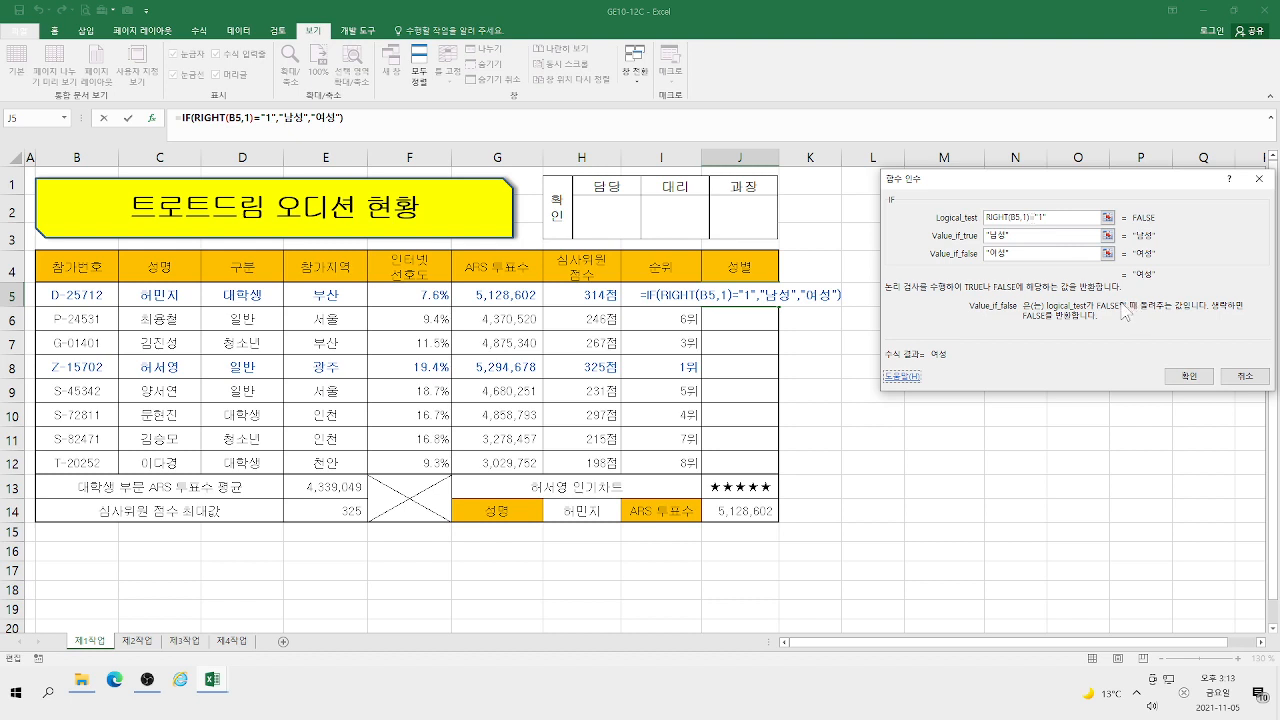
Step: Change the IF test to RIGHT(B5,1)="2" with "여성" when true and "남성" when false, and cancel the formula
{"action": "left_click", "coordinate": [1041, 217]}
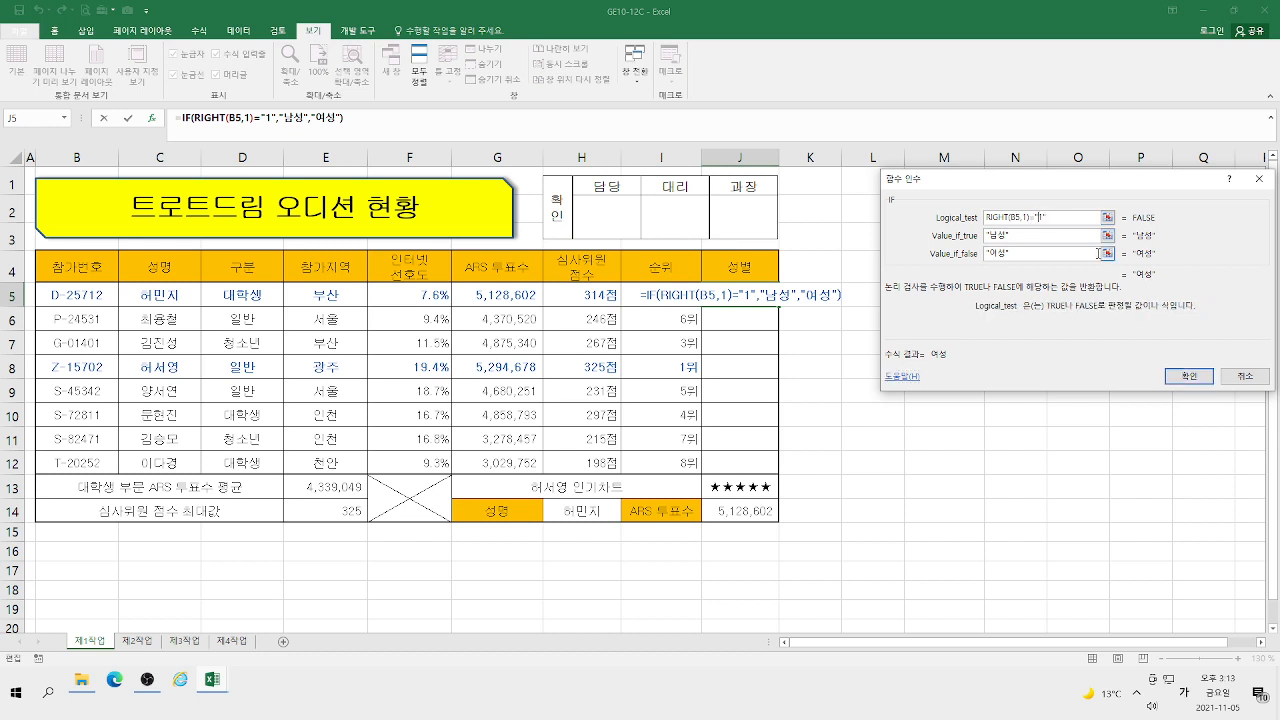
{"action": "key", "text": "Delete"}
{"action": "type", "text": "2"}
{"action": "key", "text": "Tab"}
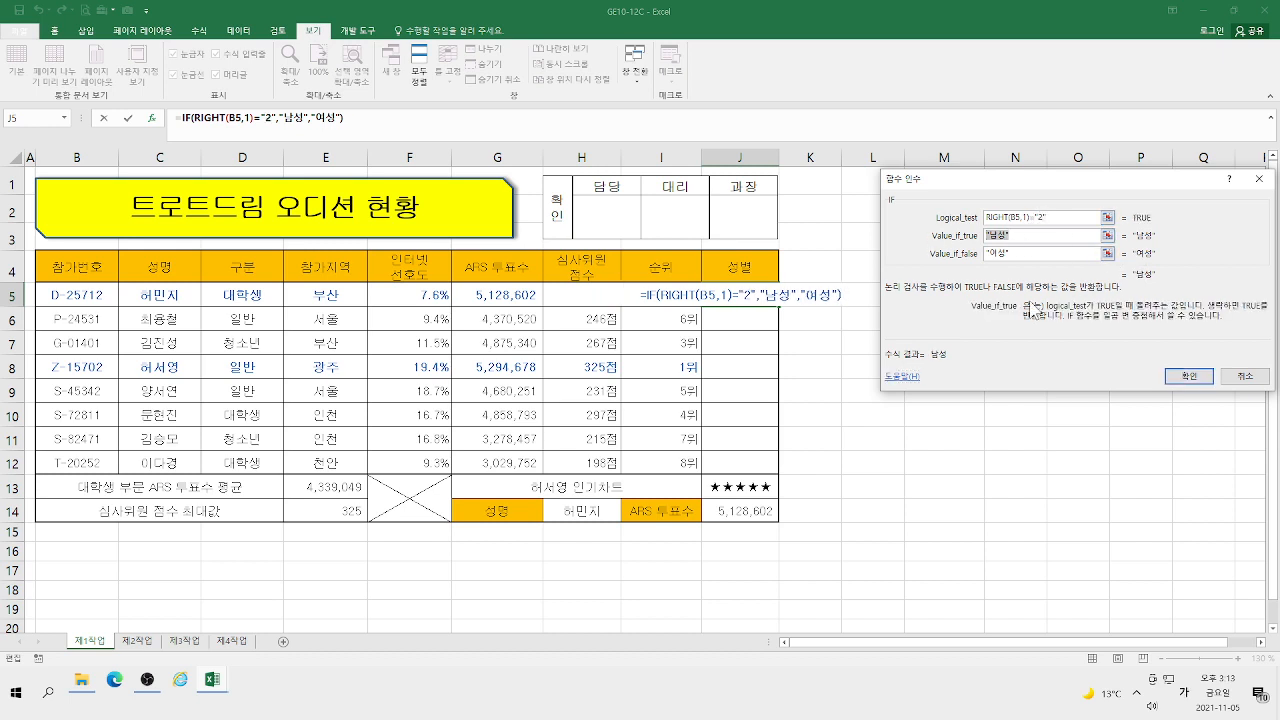
{"action": "type", "text": "영성"}
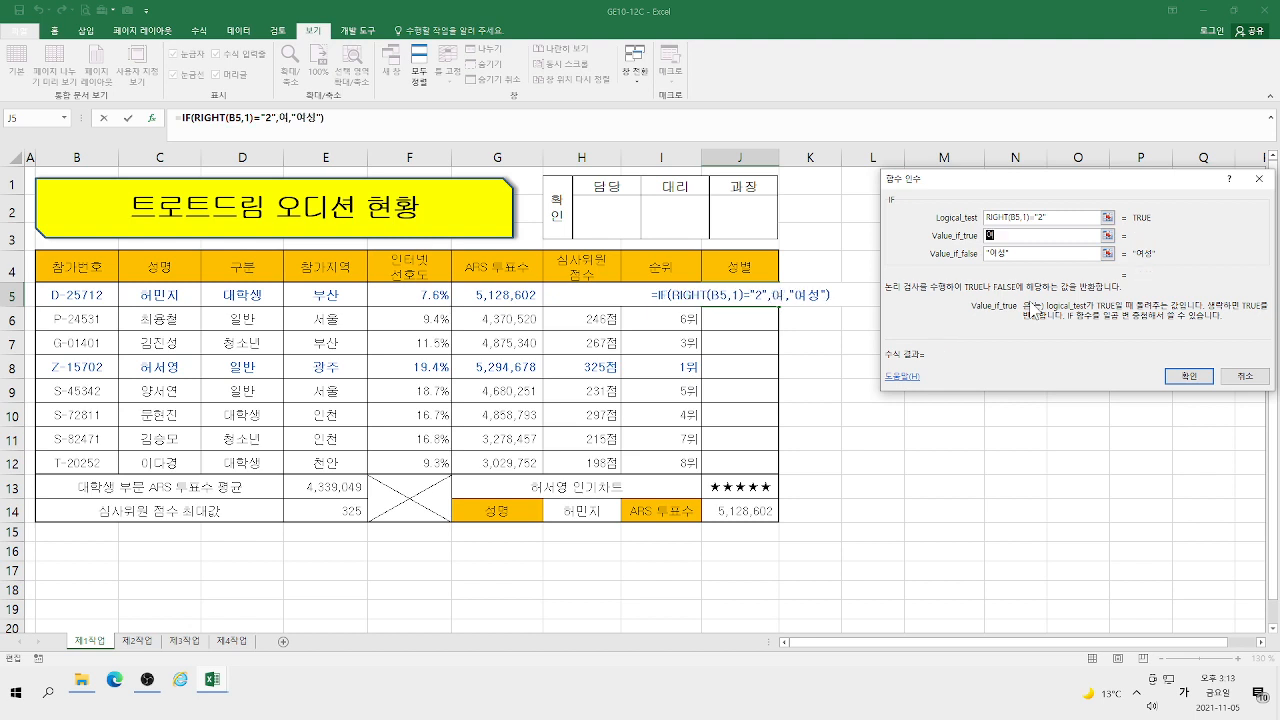
{"action": "key", "text": "BackSpace"}
{"action": "key", "text": "BackSpace"}
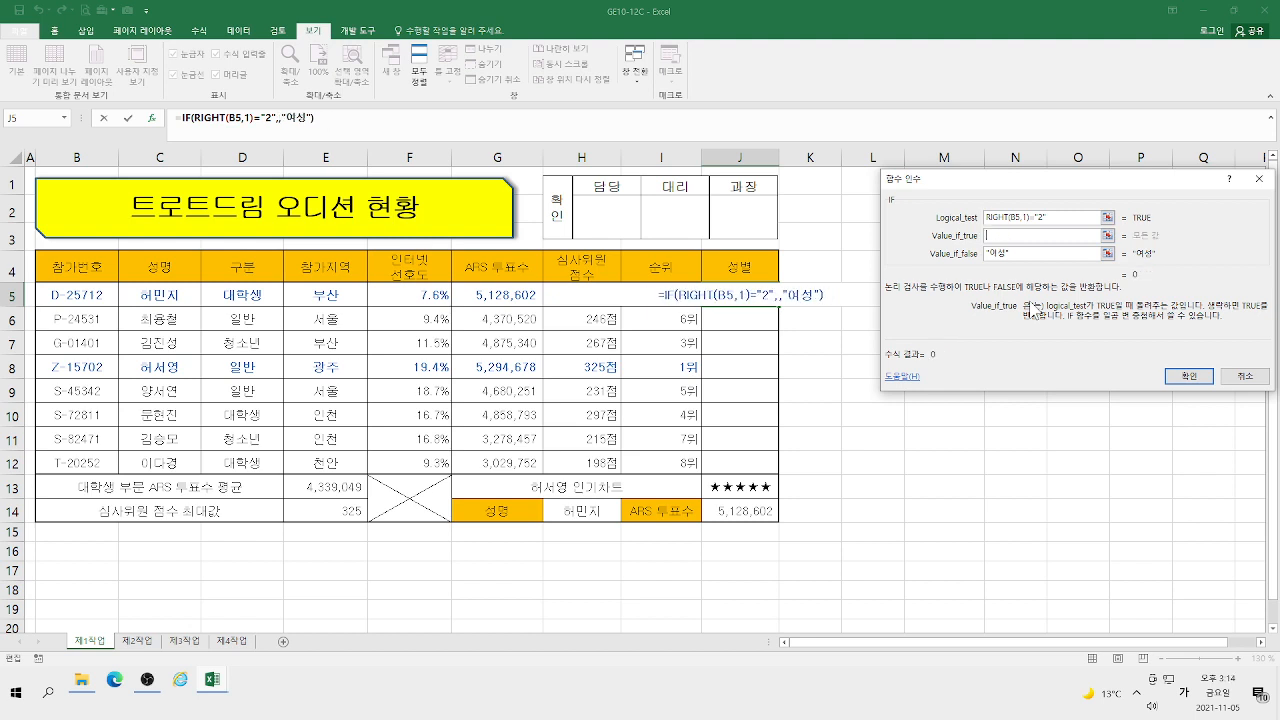
{"action": "type", "text": "여성"}
{"action": "key", "text": "Tab"}
{"action": "key", "text": "Tab"}
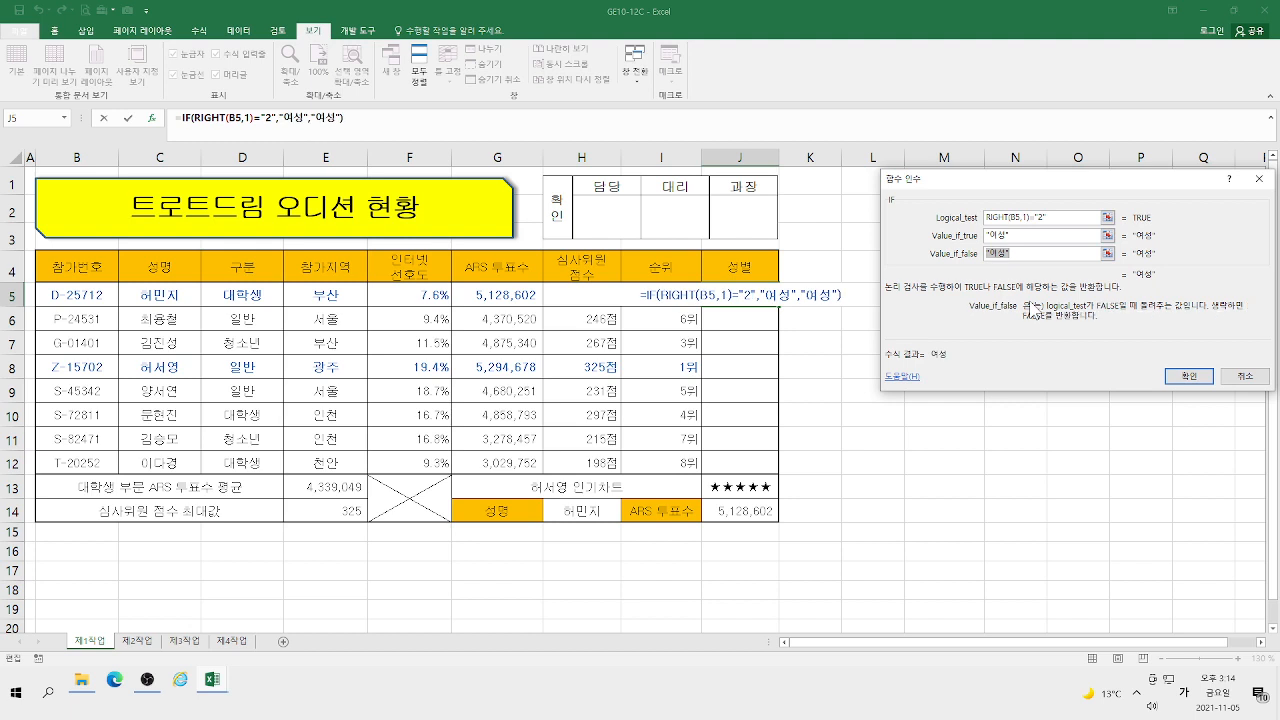
{"action": "type", "text": "남성"}
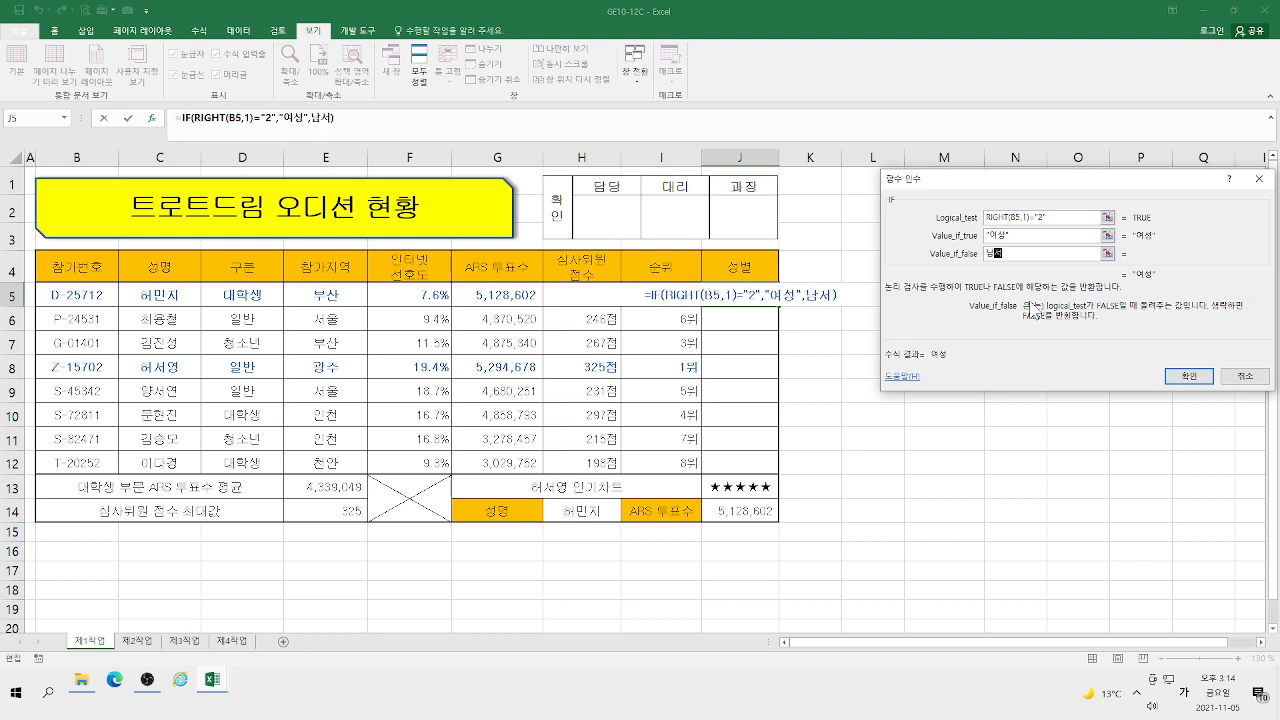
{"action": "key", "text": "Tab"}
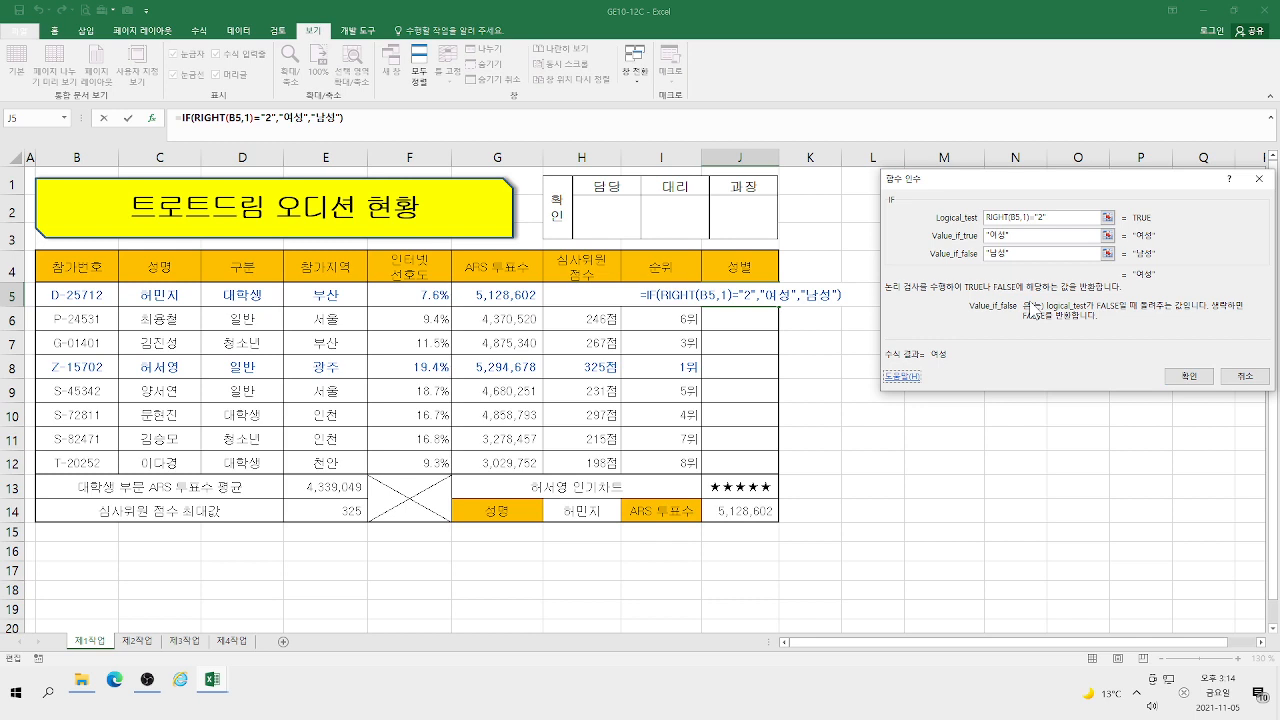
{"action": "left_click", "coordinate": [1223, 376]}
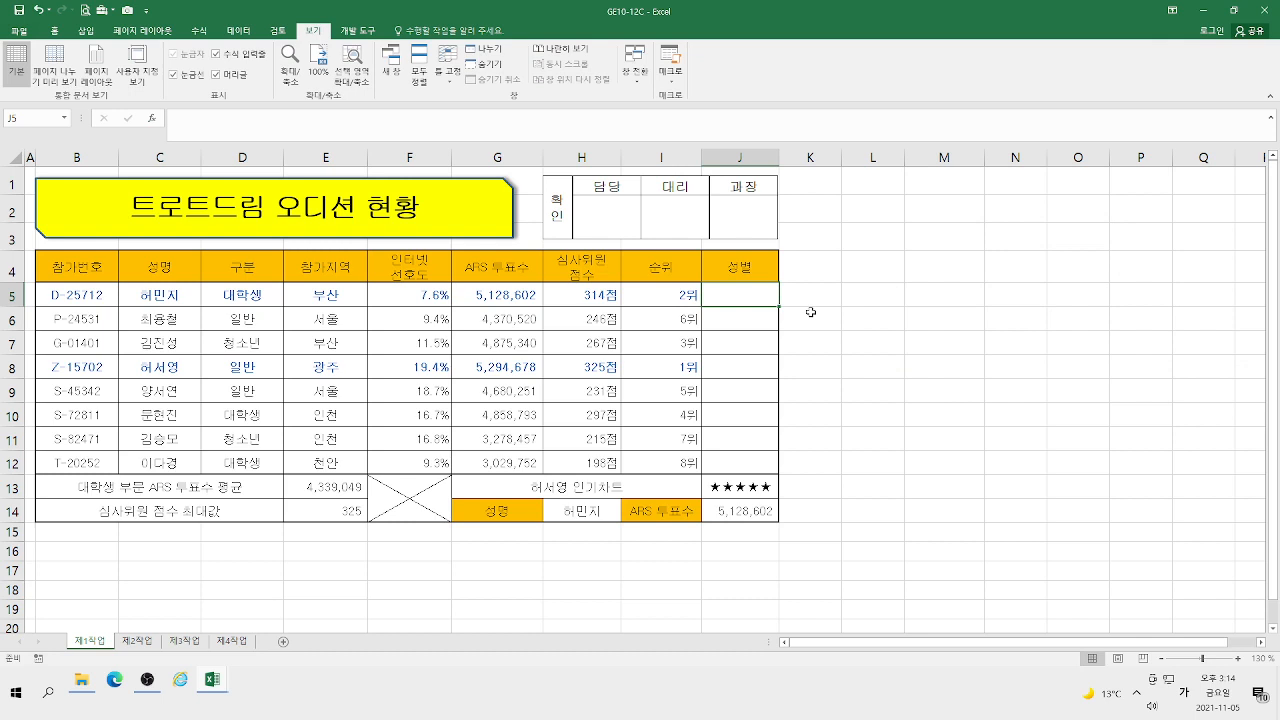
Step: Start a CHOOSE formula in J5, the first cell of the 성별 column
{"action": "type", "text": "="}
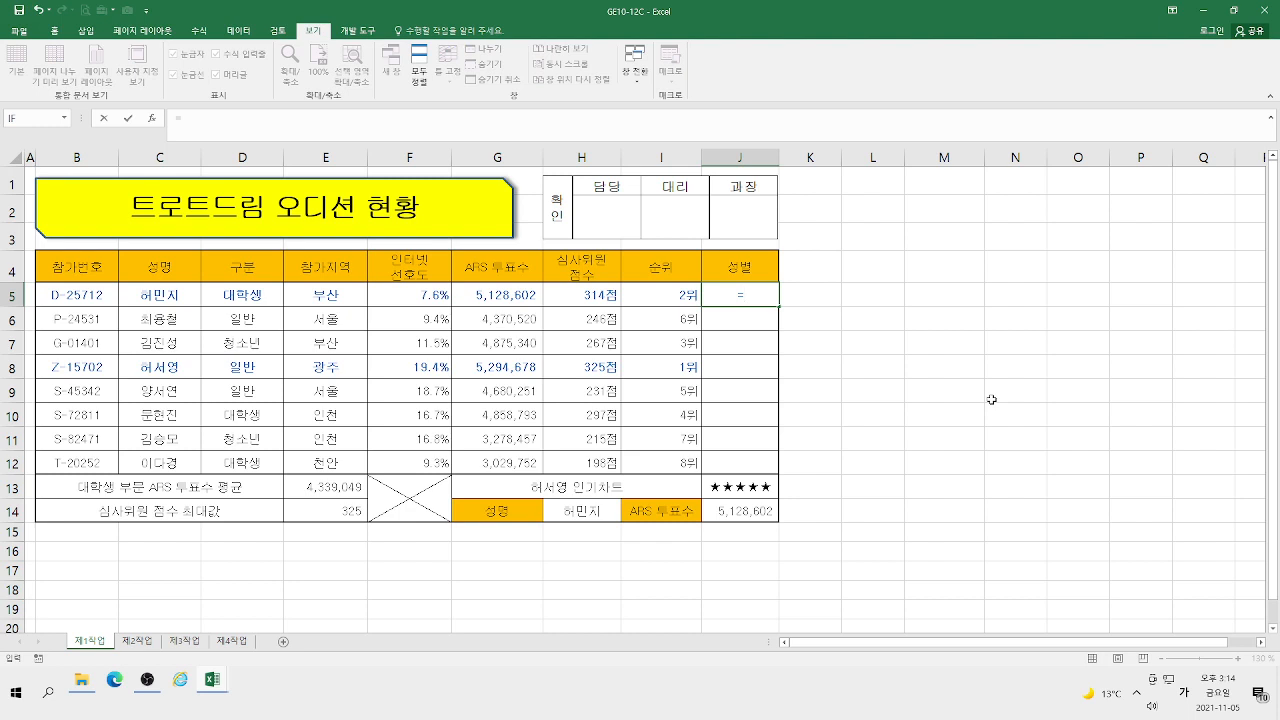
{"action": "type", "text": "ㅊ"}
{"action": "key", "text": "BackSpace"}
{"action": "key", "text": "Hangul"}
{"action": "type", "text": "c"}
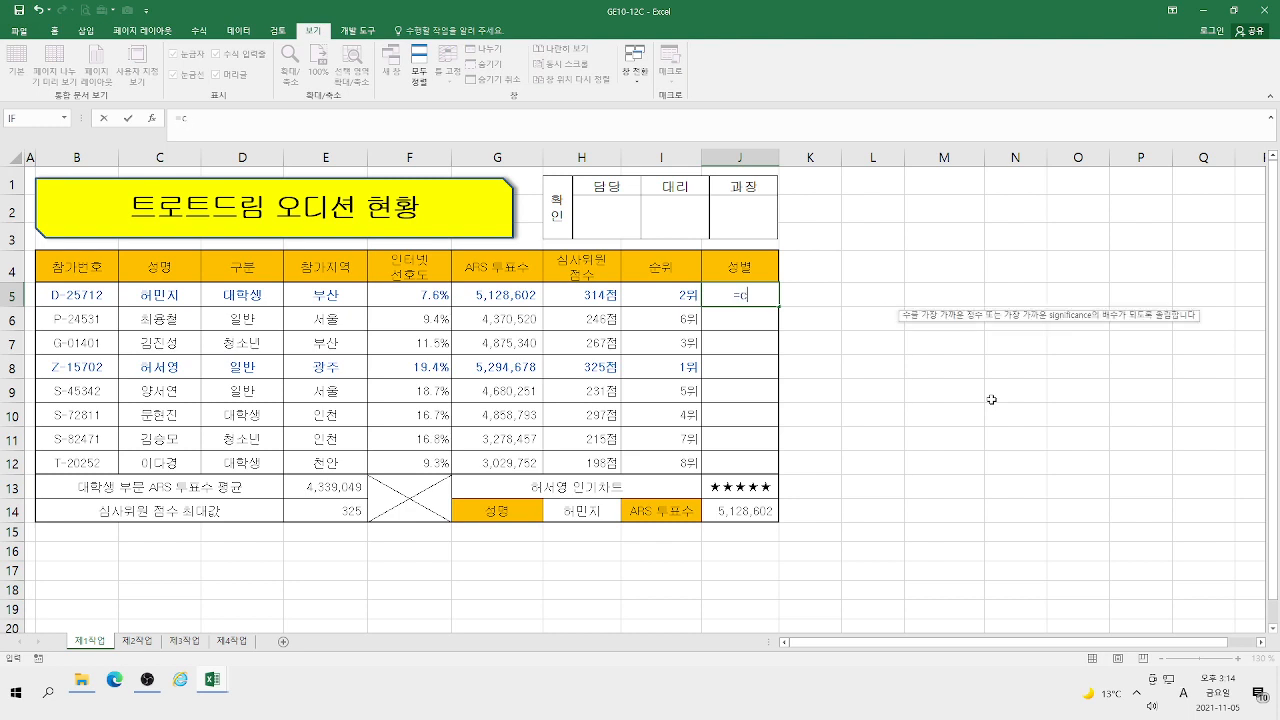
{"action": "type", "text": "h"}
{"action": "double_click", "coordinate": [783, 411]}
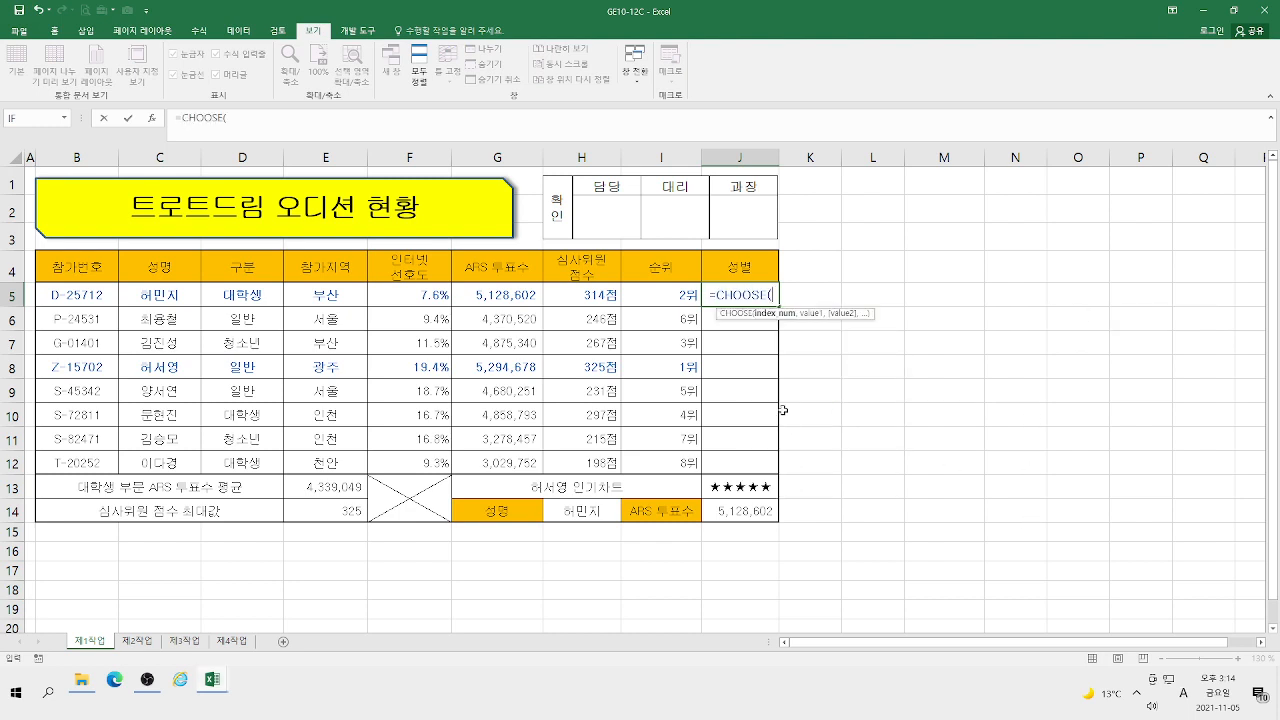
Step: Nest RIGHT(B5,1) as the index number of CHOOSE and open the CHOOSE function's arguments
{"action": "type", "text": "ri"}
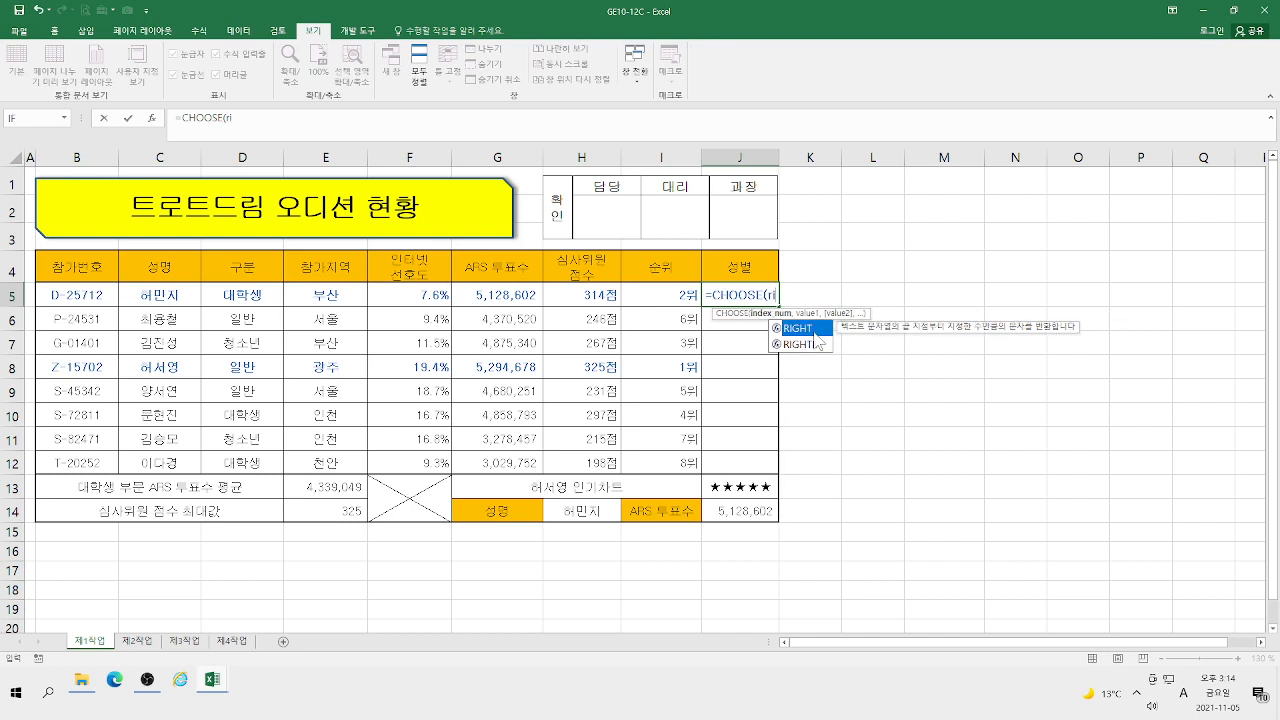
{"action": "double_click", "coordinate": [805, 328]}
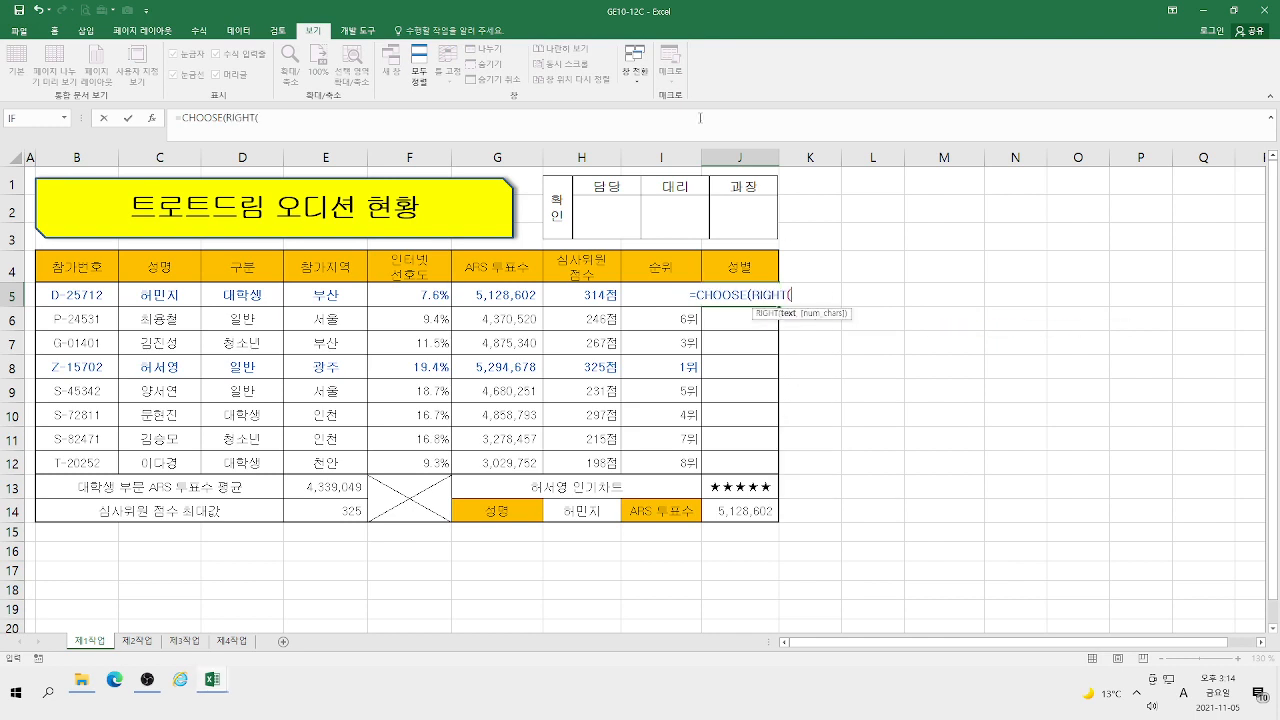
{"action": "left_click", "coordinate": [155, 117]}
{"action": "left_click", "coordinate": [78, 296]}
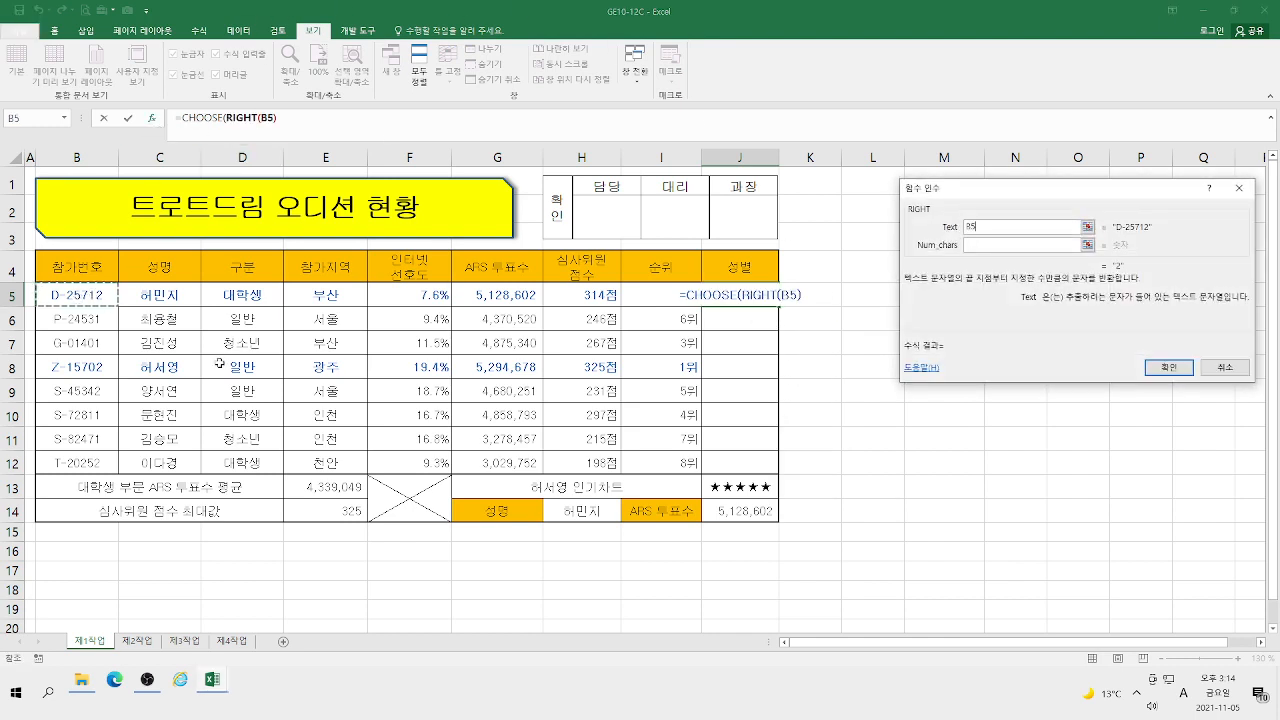
{"action": "key", "text": "Tab"}
{"action": "type", "text": "1"}
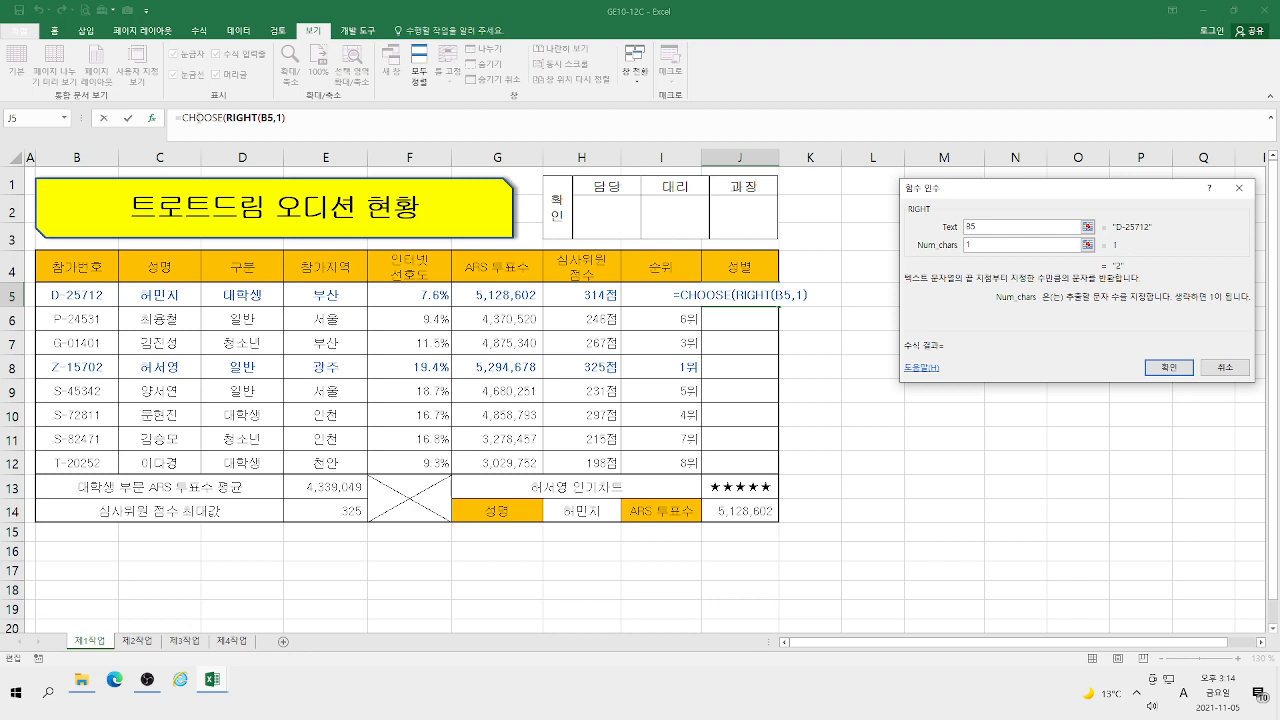
{"action": "left_click", "coordinate": [198, 118]}
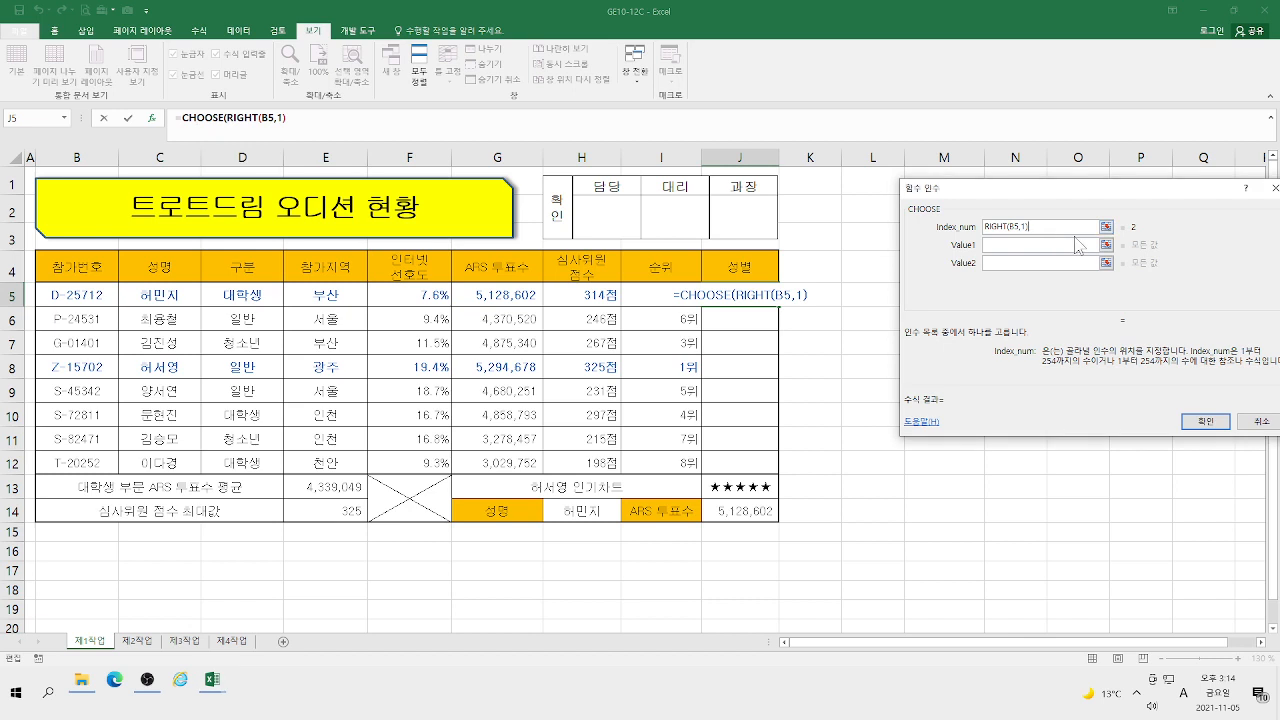
{"action": "type", "text": "="}
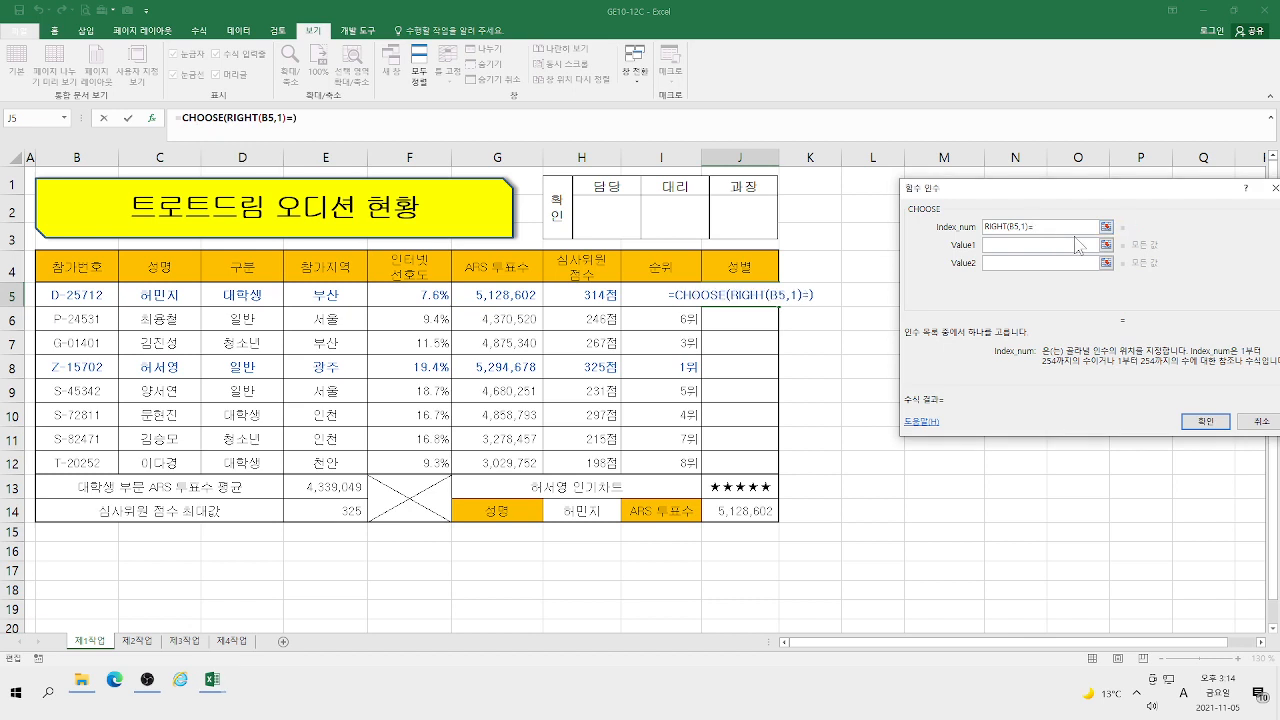
{"action": "key", "text": "BackSpace"}
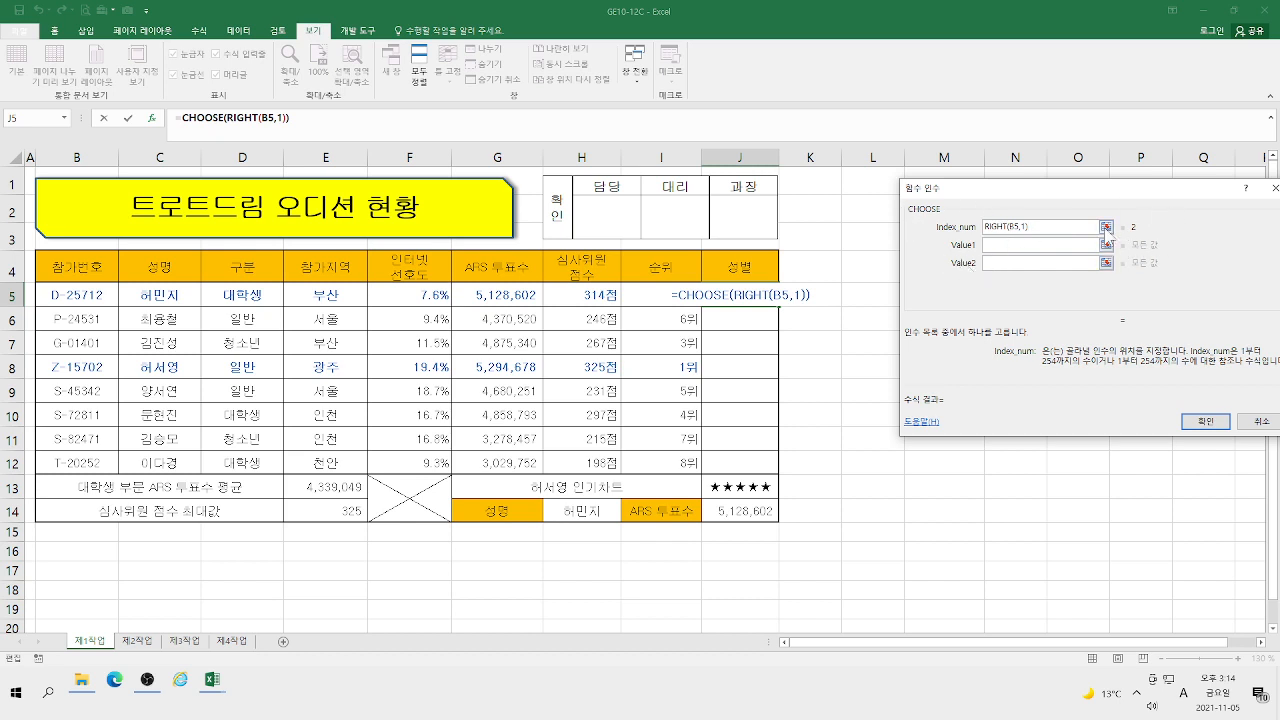
Step: Set CHOOSE's first value to "남성" and second to "여성", and copy the J5 formula down to J12
{"action": "left_click", "coordinate": [1018, 245]}
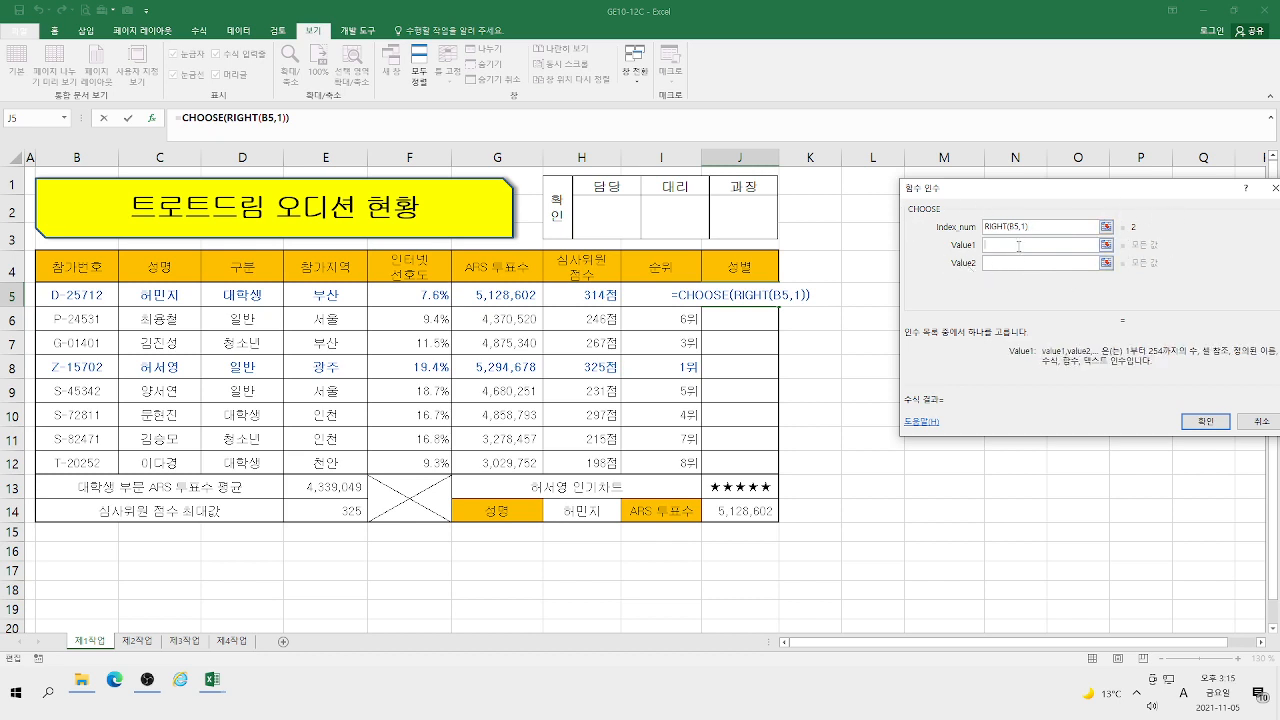
{"action": "type", "text": "남성"}
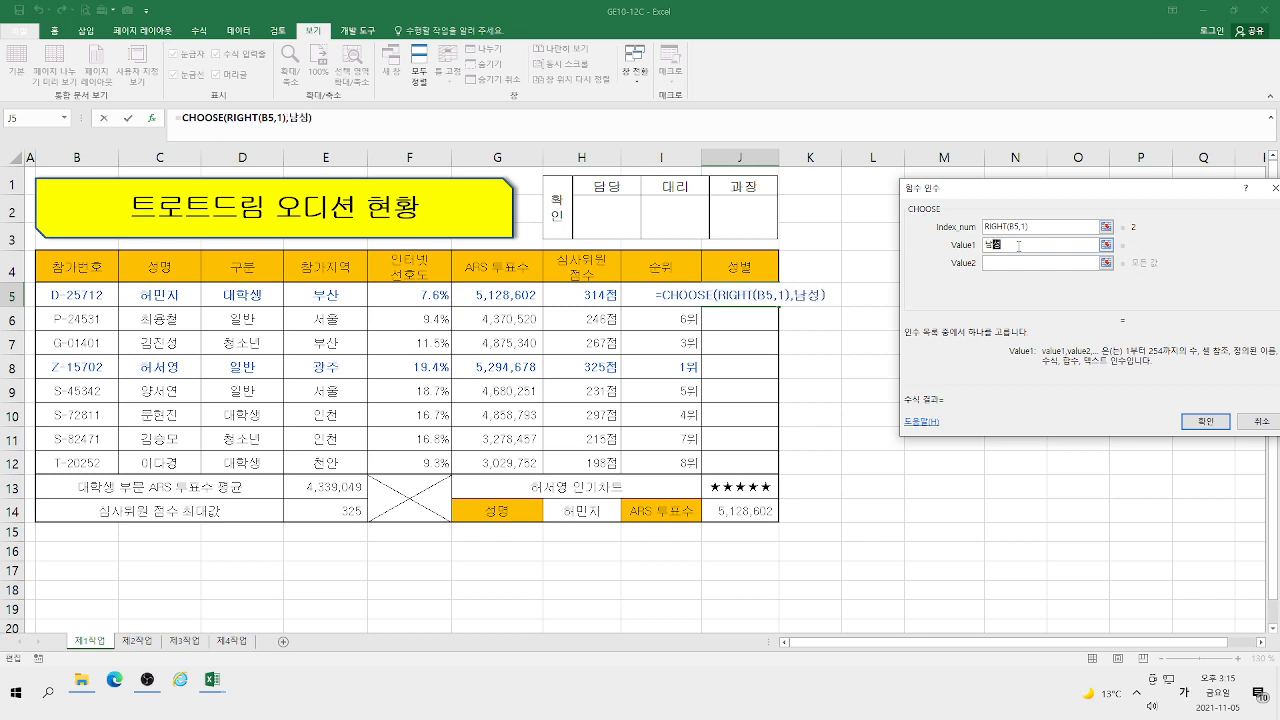
{"action": "key", "text": "Tab"}
{"action": "type", "text": "여성"}
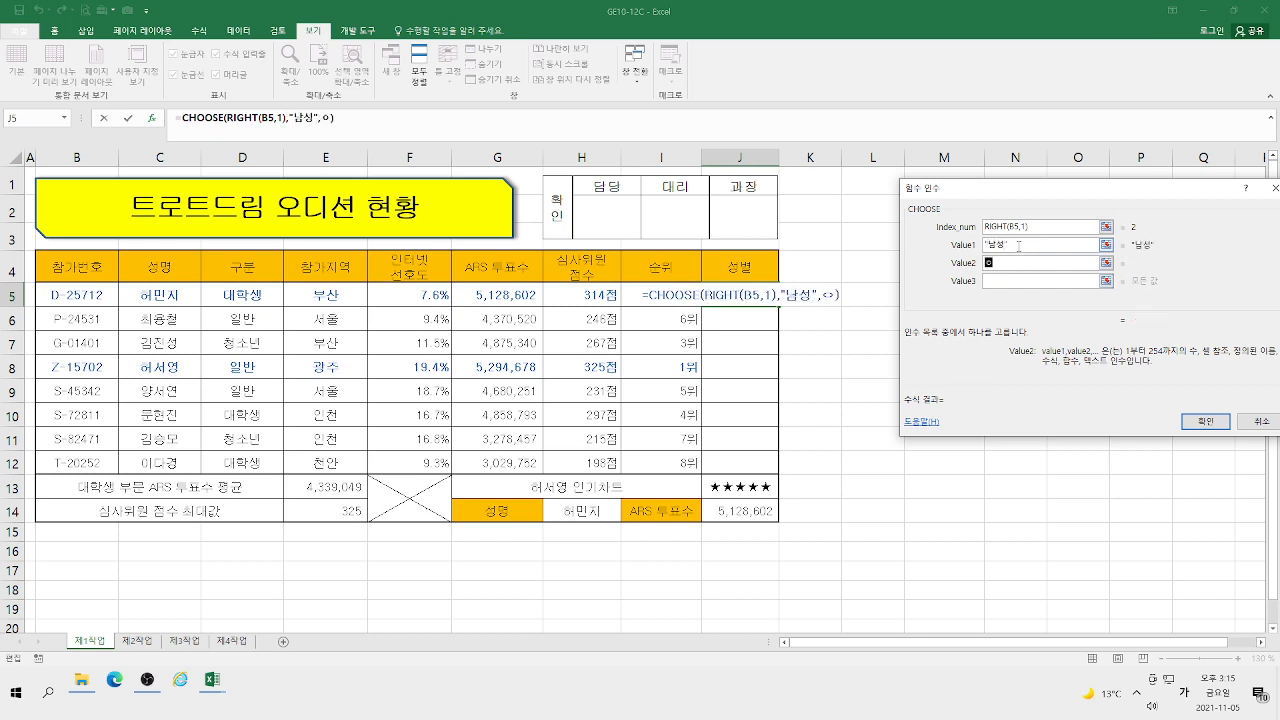
{"action": "key", "text": "Tab"}
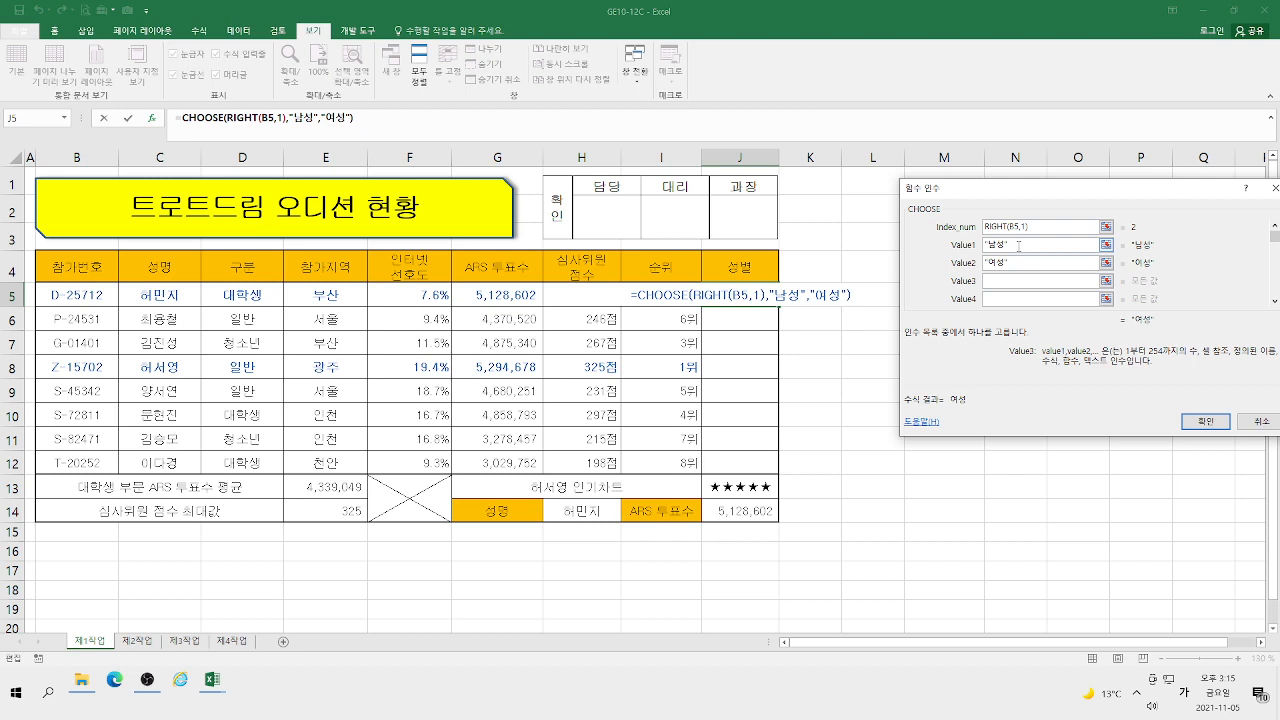
{"action": "left_click", "coordinate": [1220, 424]}
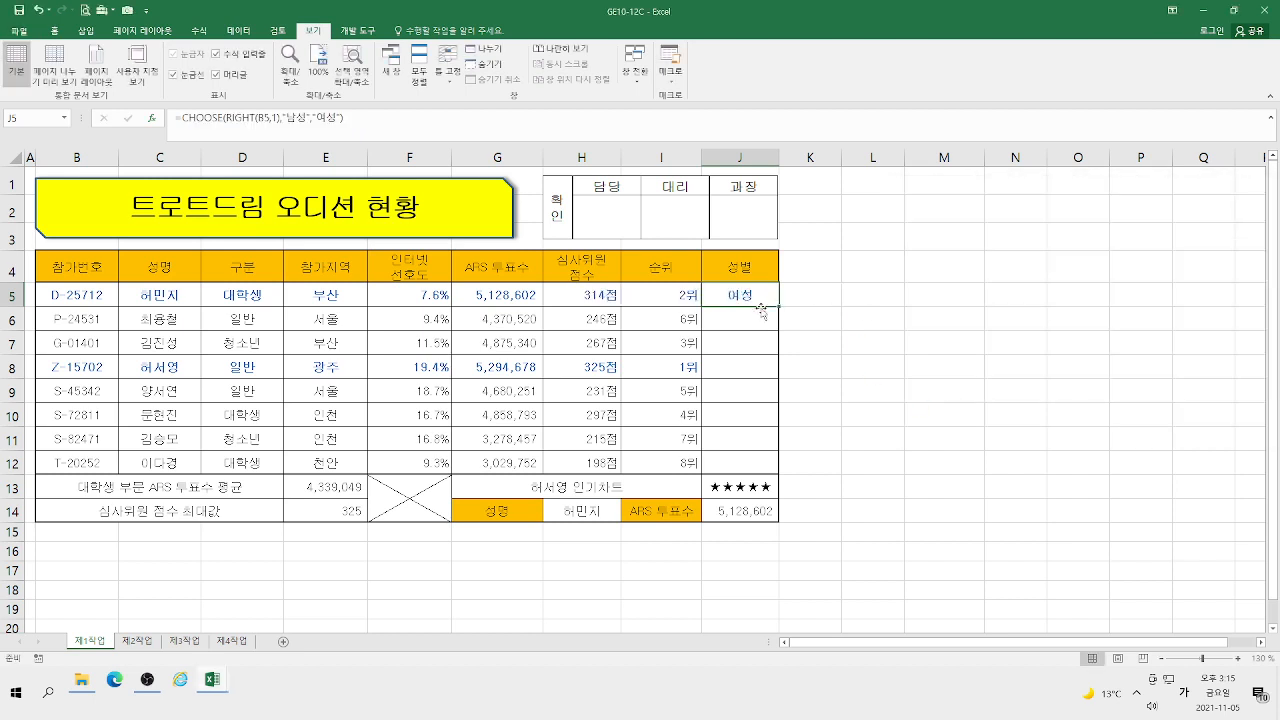
{"action": "left_click_drag", "start_coordinate": [779, 307], "coordinate": [784, 475]}
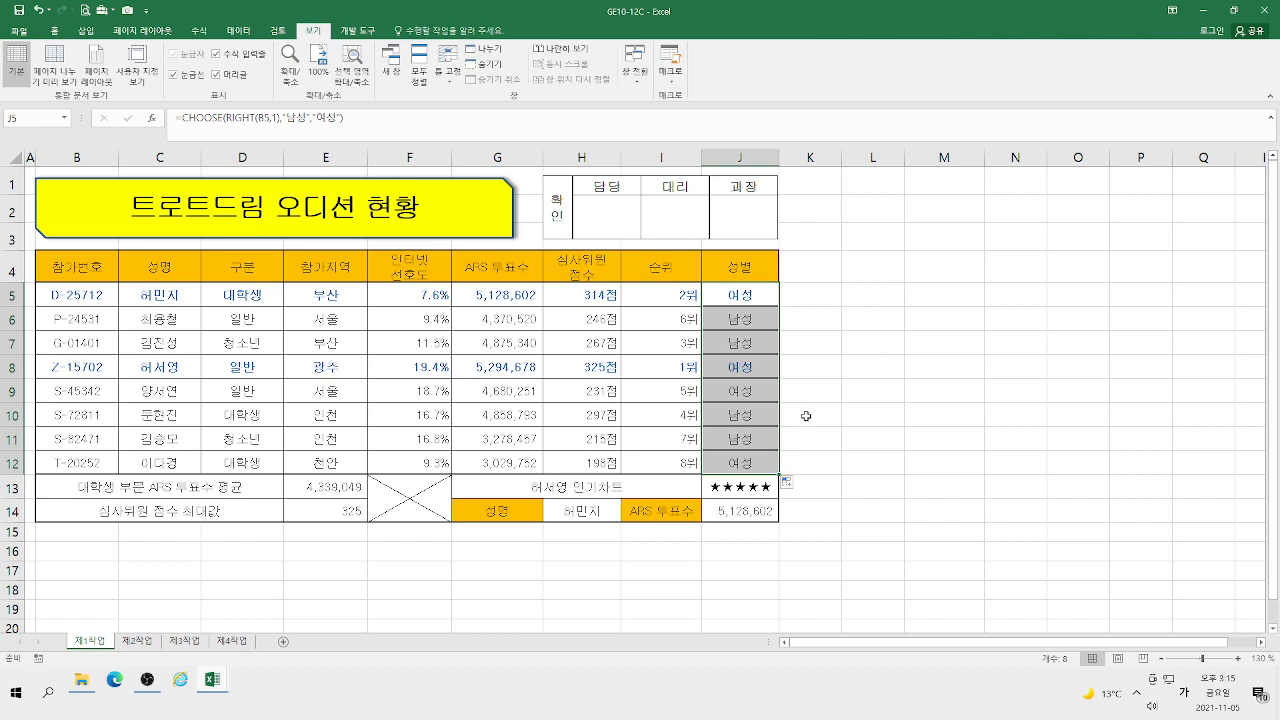
{"action": "left_click", "coordinate": [748, 296]}
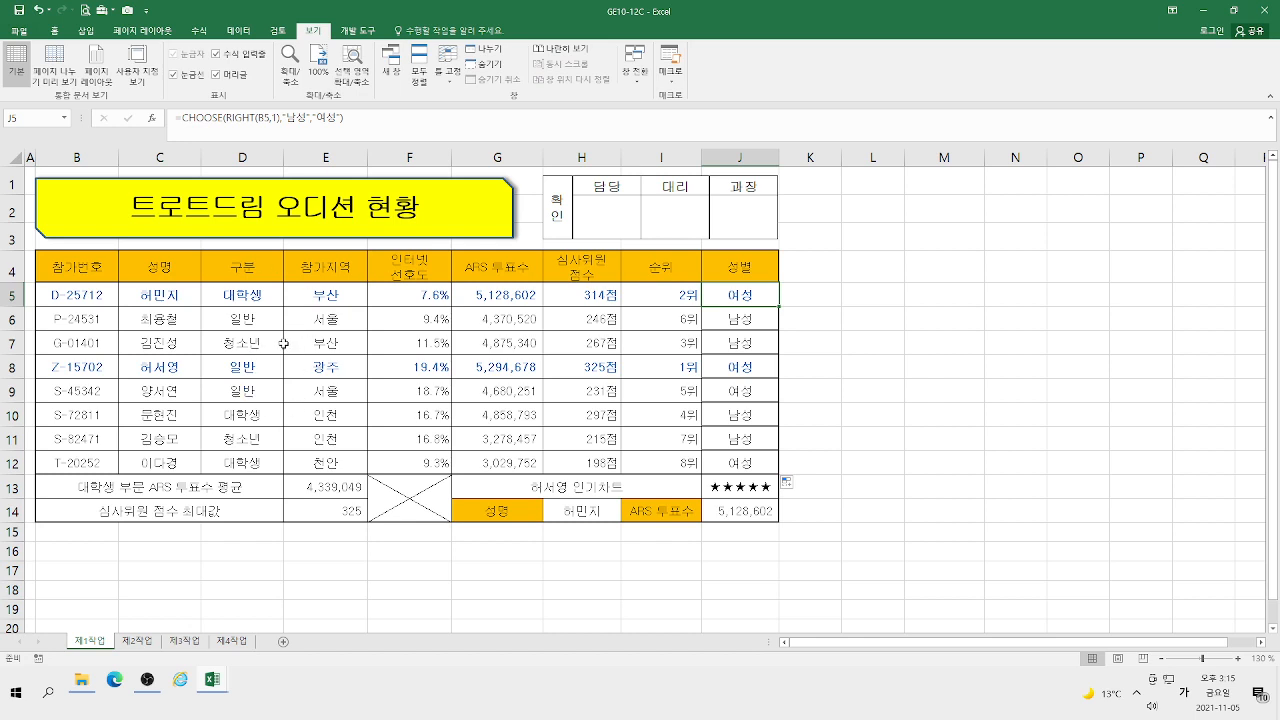
Step: Start an AVERAGEIF formula in E13, the 대학생 부문 ARS 투표수 평균 cell, and open the function's arguments
{"action": "left_click", "coordinate": [241, 294]}
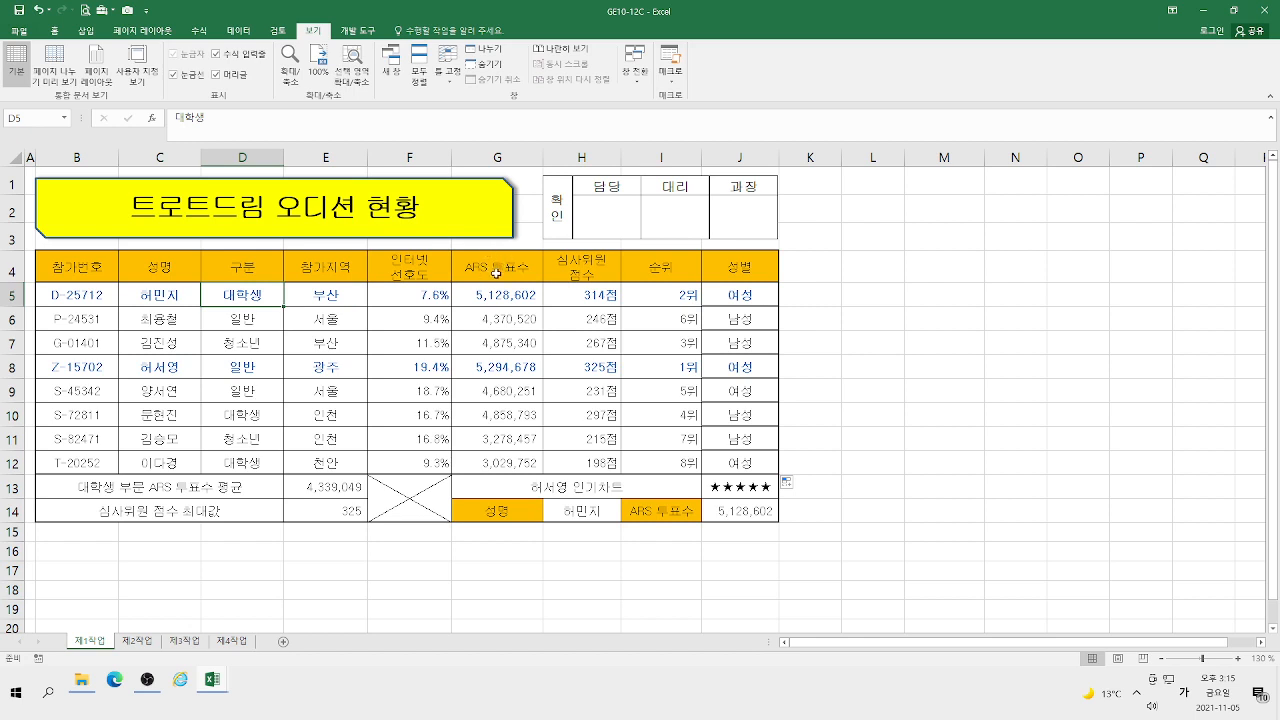
{"action": "left_click", "coordinate": [337, 483]}
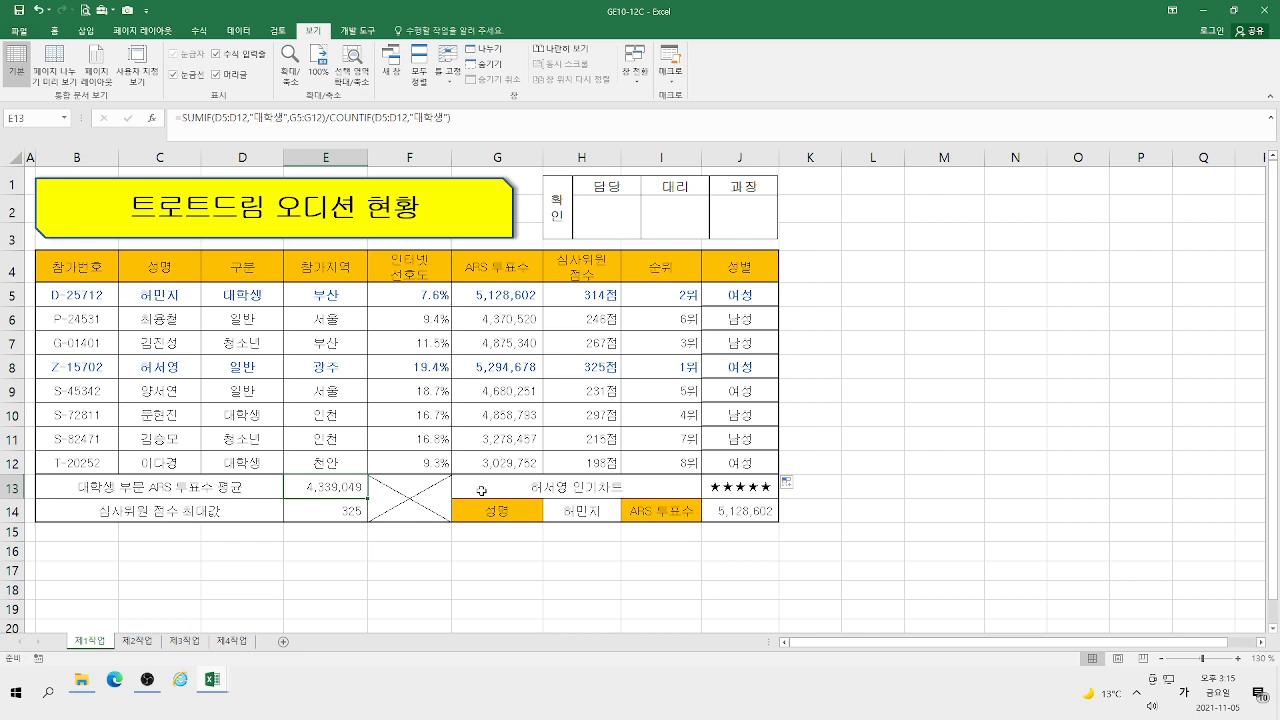
{"action": "type", "text": "=ㅁㅍ"}
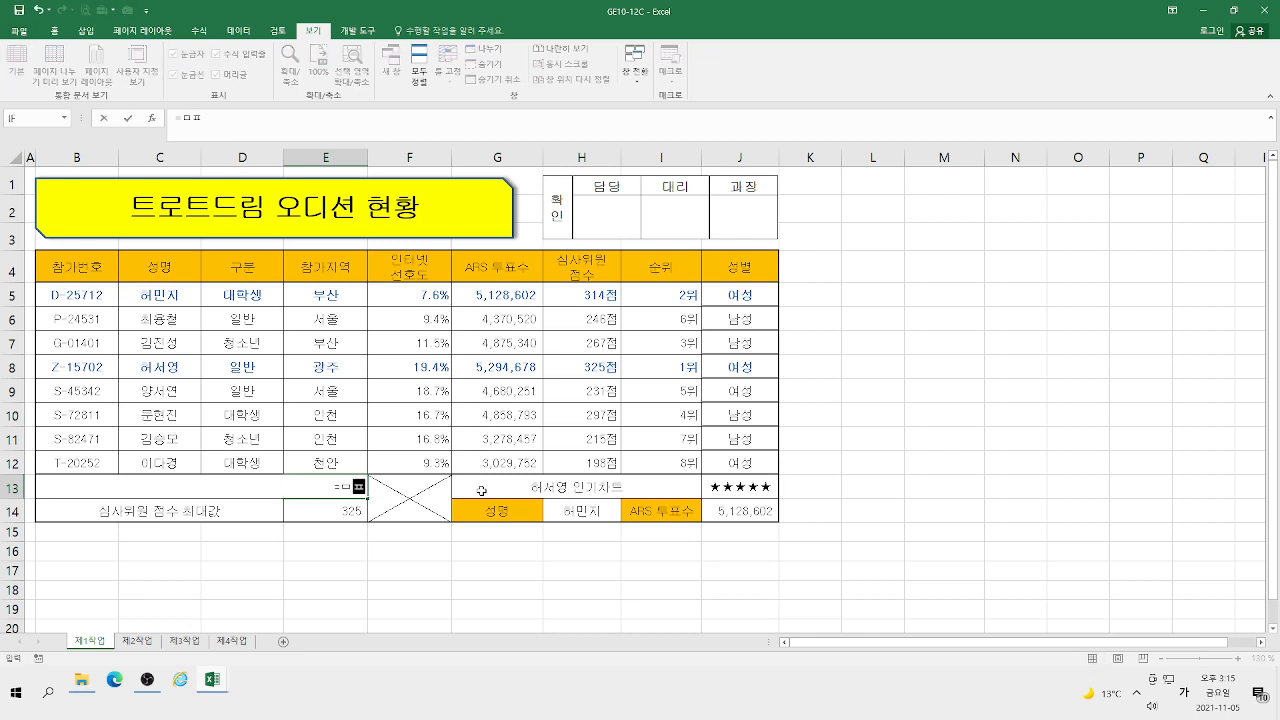
{"action": "key", "text": "BackSpace"}
{"action": "key", "text": "Hangul"}
{"action": "type", "text": "av"}
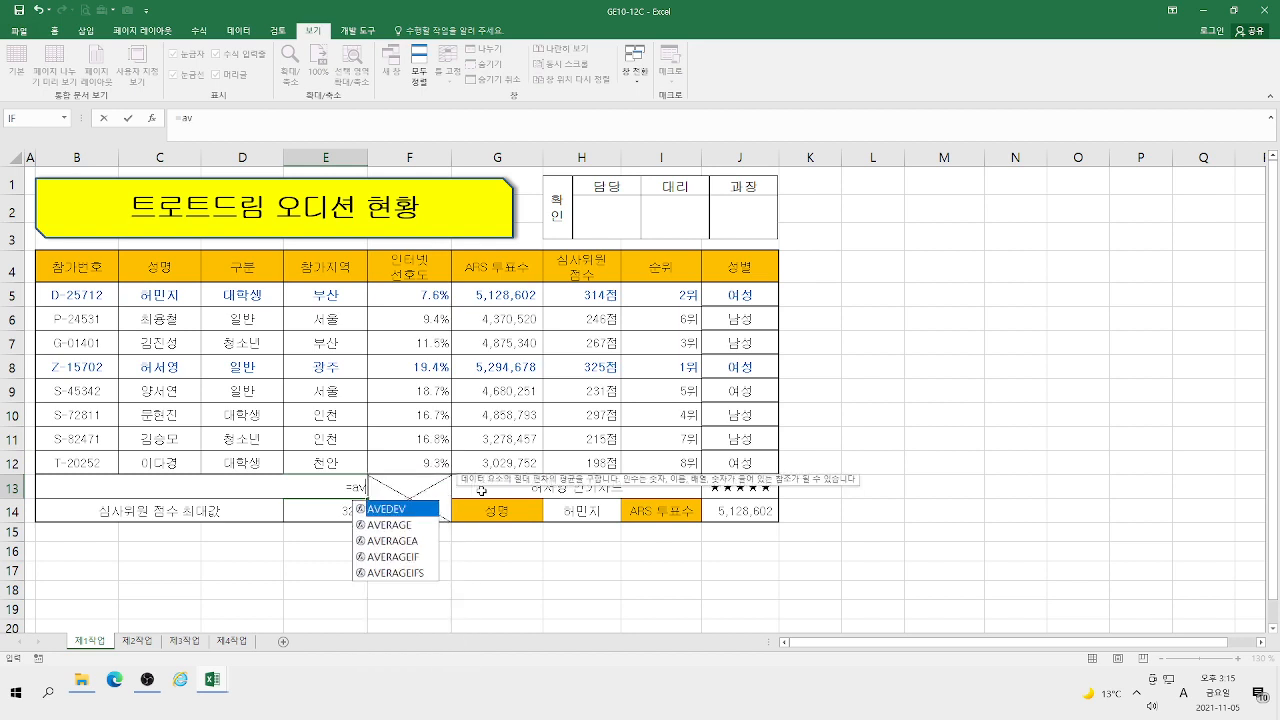
{"action": "double_click", "coordinate": [400, 557]}
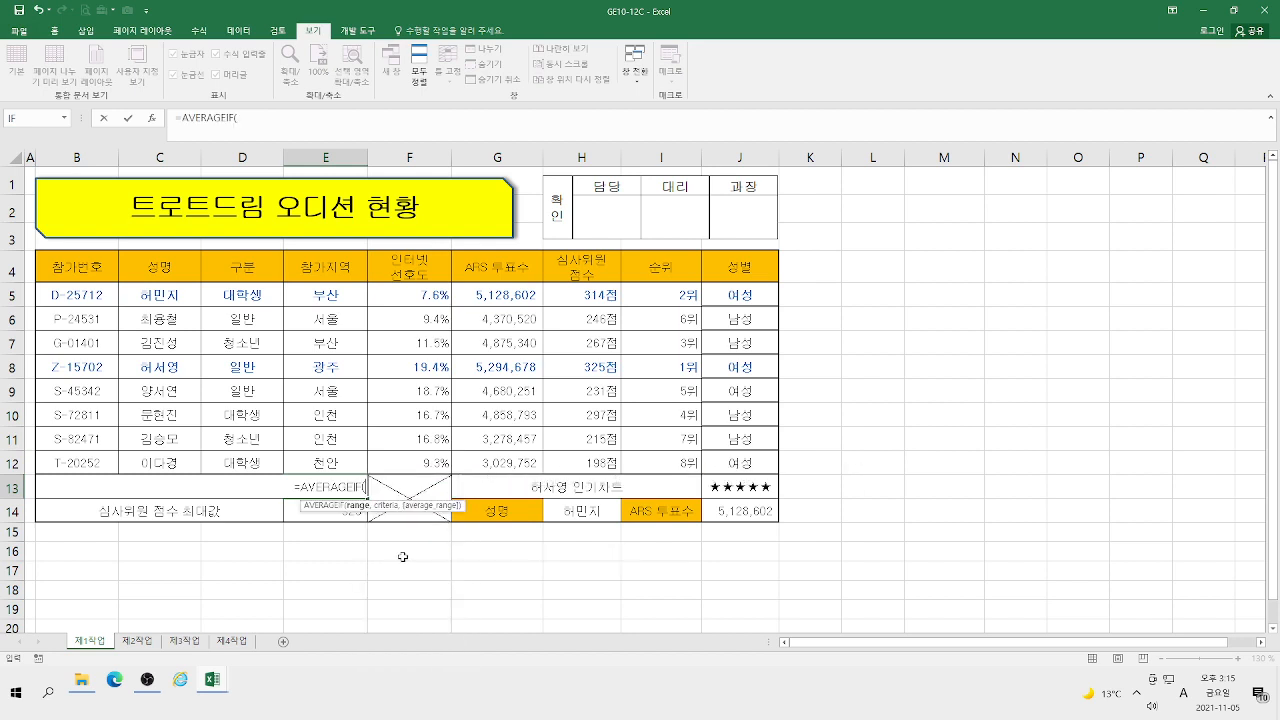
{"action": "left_click", "coordinate": [152, 118]}
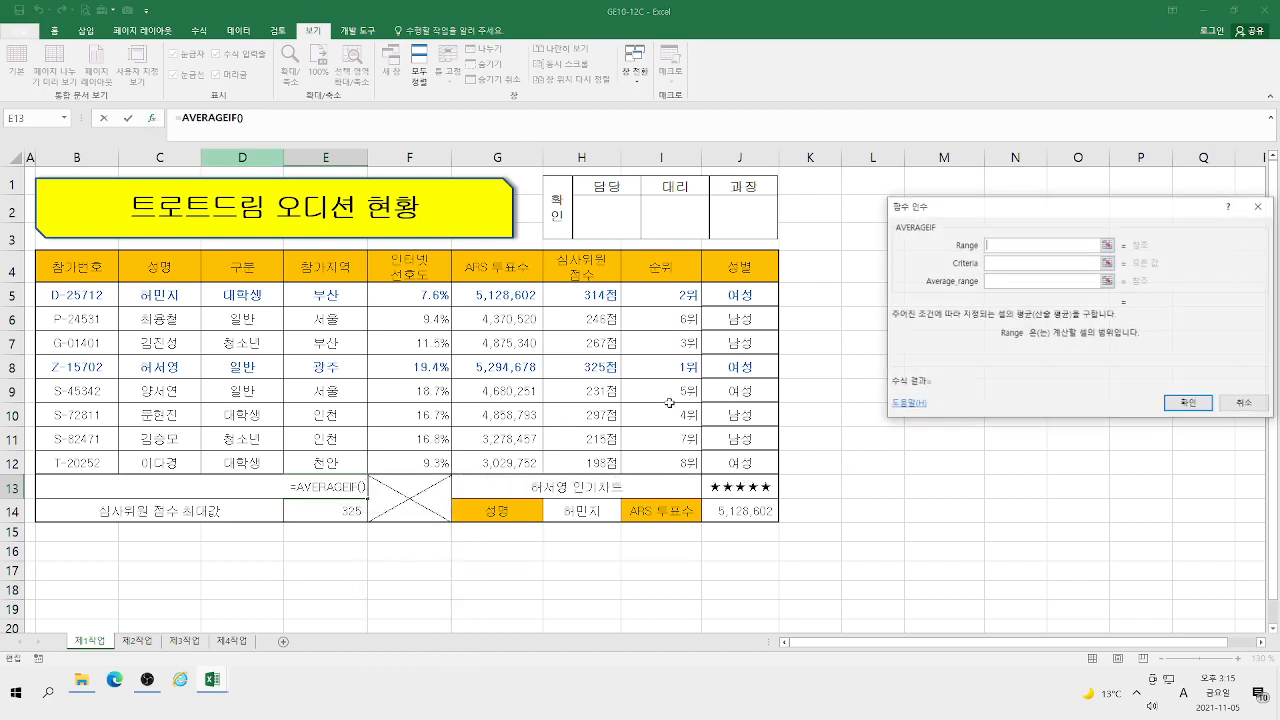
Step: Try AVERAGEIF with range D5:D12, criteria D5 and average range G5:G12, and cancel the formula
{"action": "left_click_drag", "start_coordinate": [236, 292], "coordinate": [252, 468]}
{"action": "key", "text": "Tab"}
{"action": "left_click", "coordinate": [255, 295]}
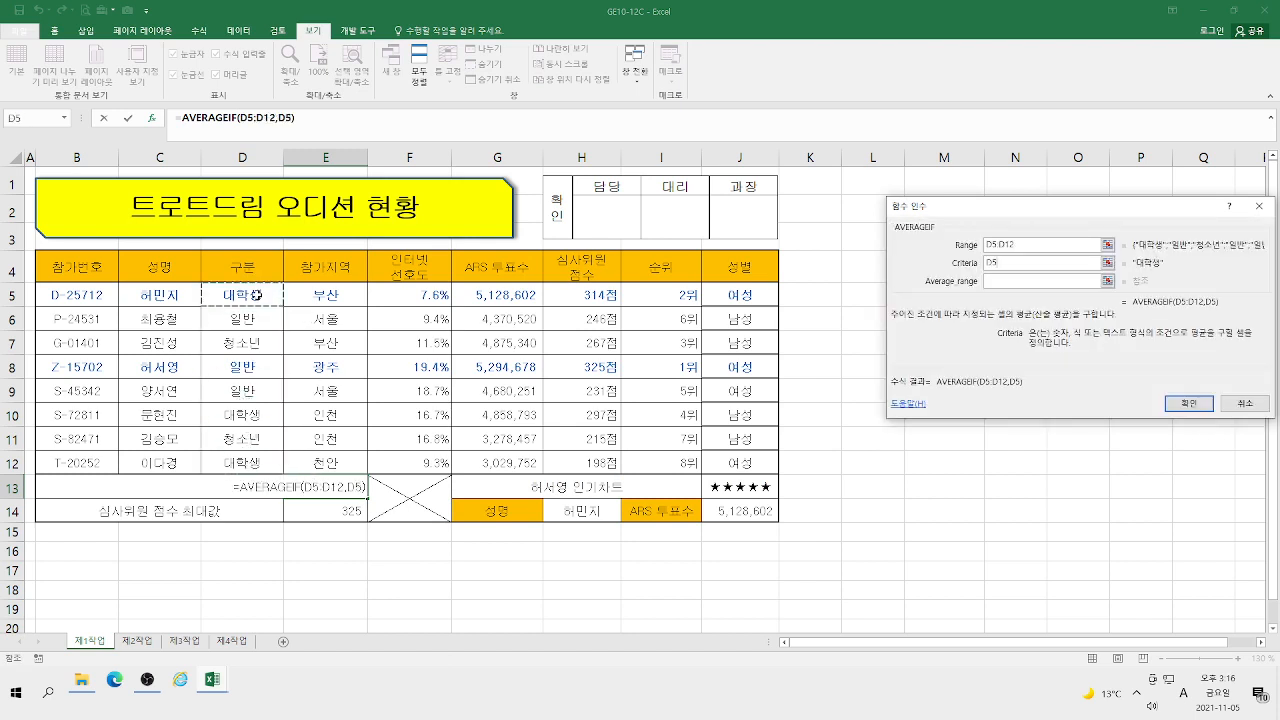
{"action": "key", "text": "Tab"}
{"action": "left_click_drag", "start_coordinate": [488, 298], "coordinate": [492, 462]}
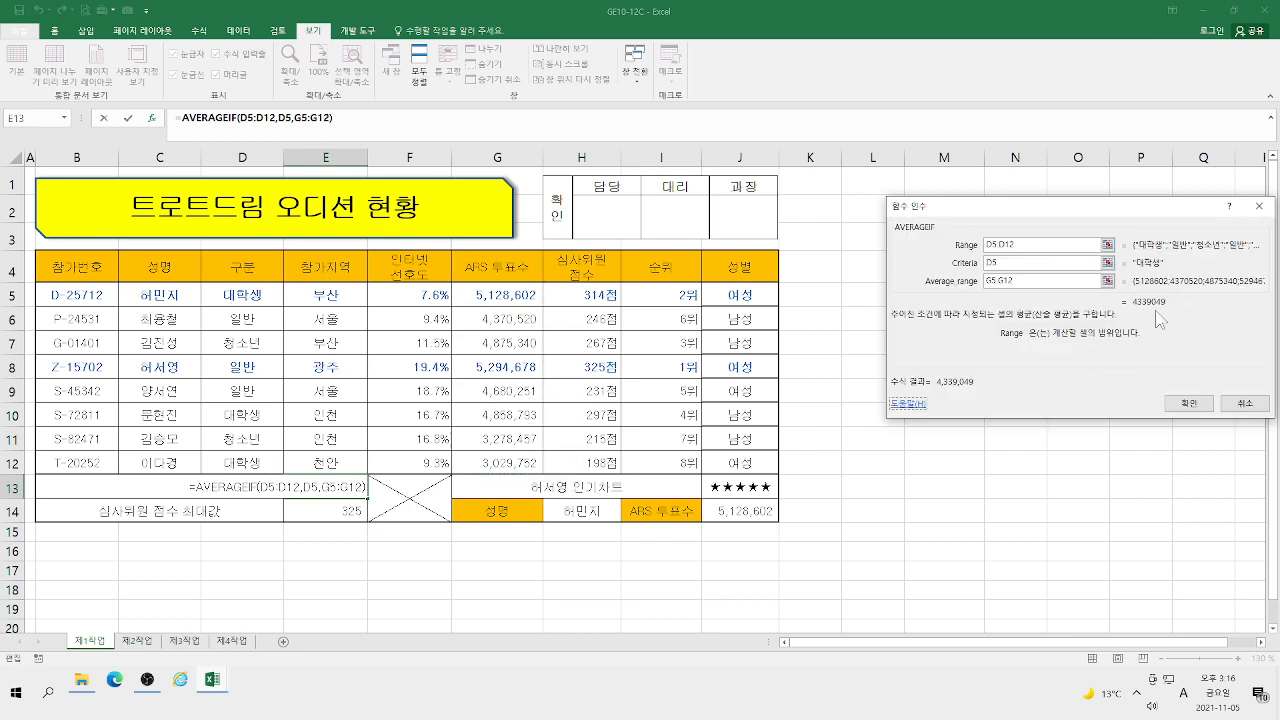
{"action": "left_click", "coordinate": [1242, 403]}
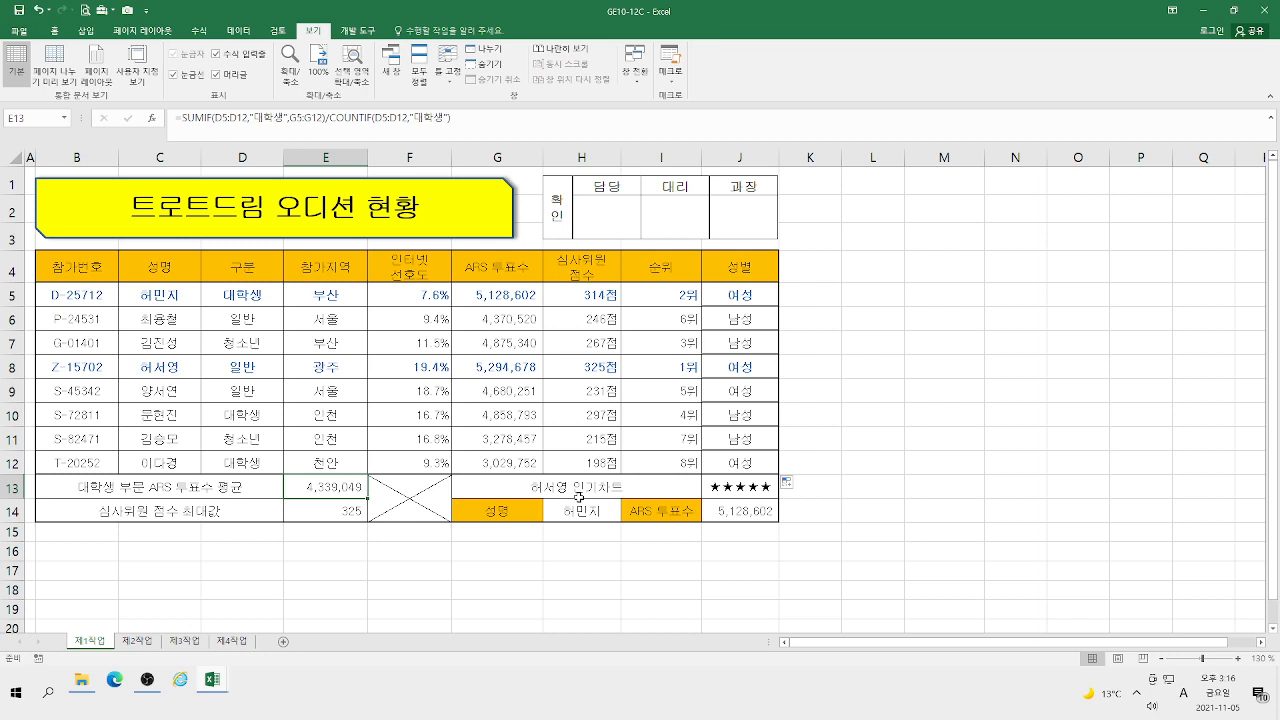
Step: Start a SUMIF formula in E13 and open the function's arguments
{"action": "type", "text": "="}
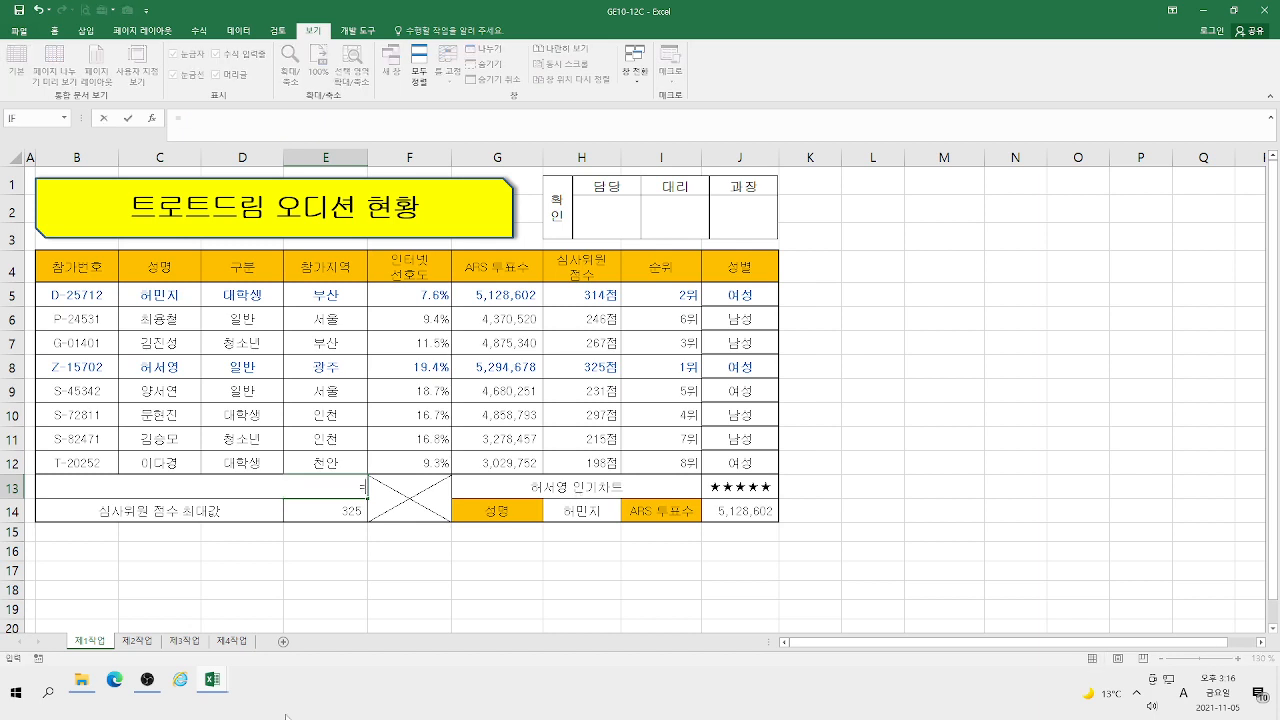
{"action": "type", "text": "sum"}
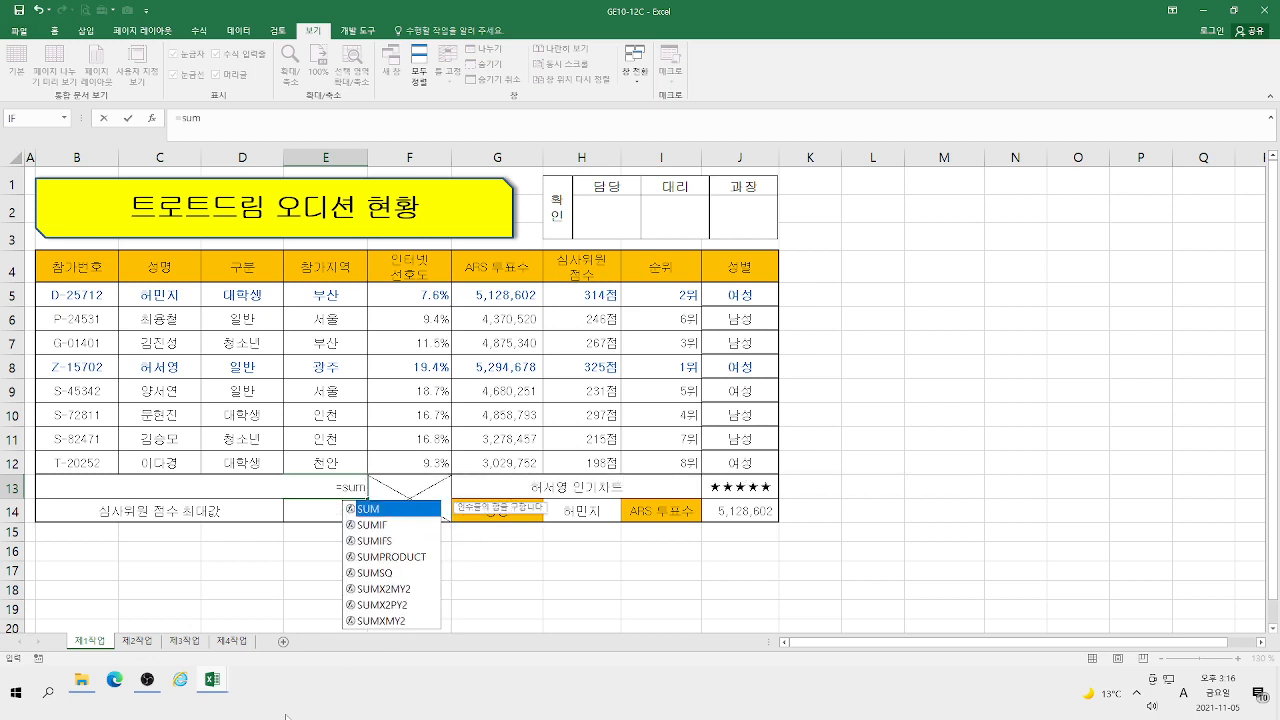
{"action": "double_click", "coordinate": [382, 525]}
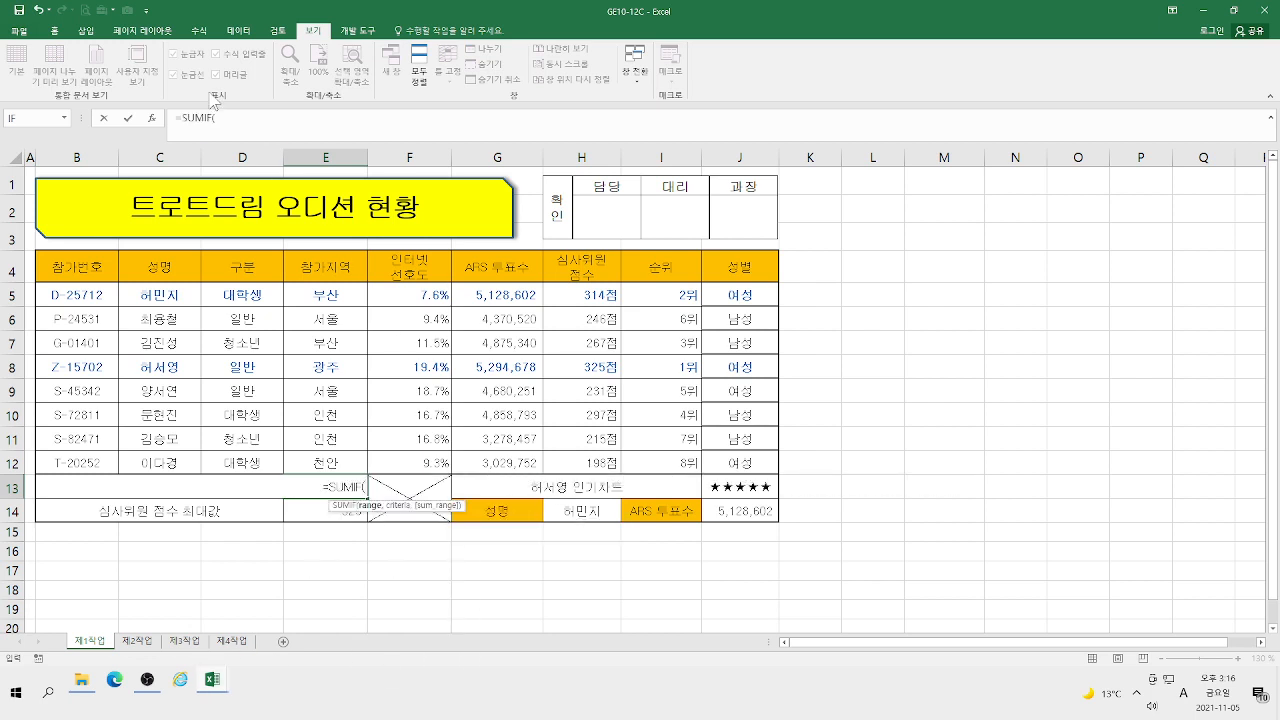
{"action": "left_click", "coordinate": [152, 118]}
Step: Set SUMIF's range to D5:D12, criteria to D5 and sum range to G5:G12, and enter the formula
{"action": "left_click_drag", "start_coordinate": [238, 294], "coordinate": [253, 462]}
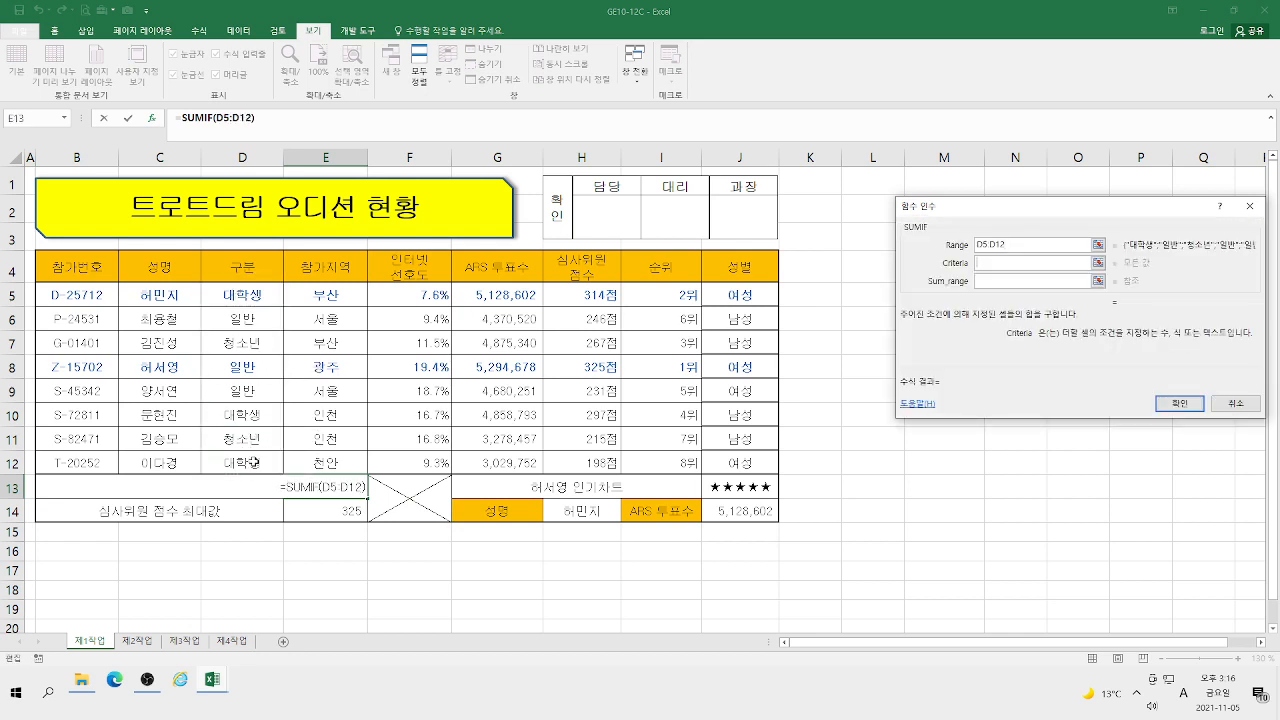
{"action": "left_click", "coordinate": [1010, 262]}
{"action": "left_click", "coordinate": [242, 297]}
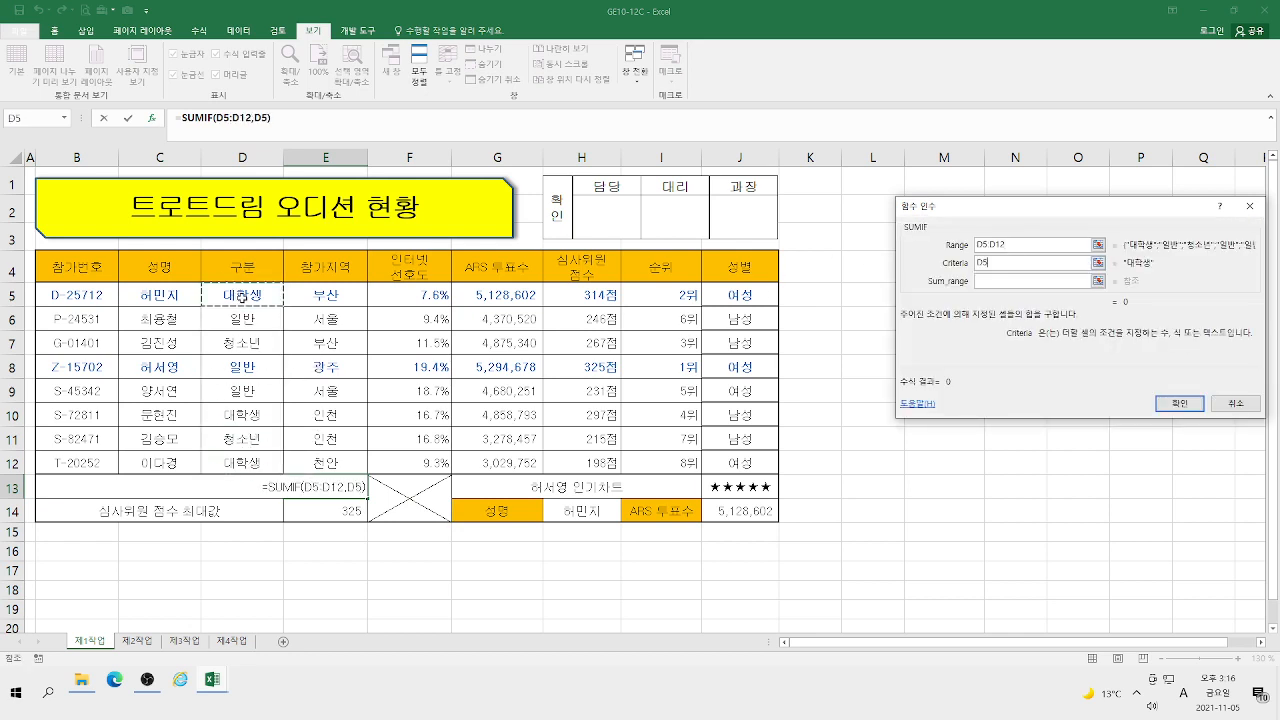
{"action": "key", "text": "Tab"}
{"action": "left_click", "coordinate": [483, 295]}
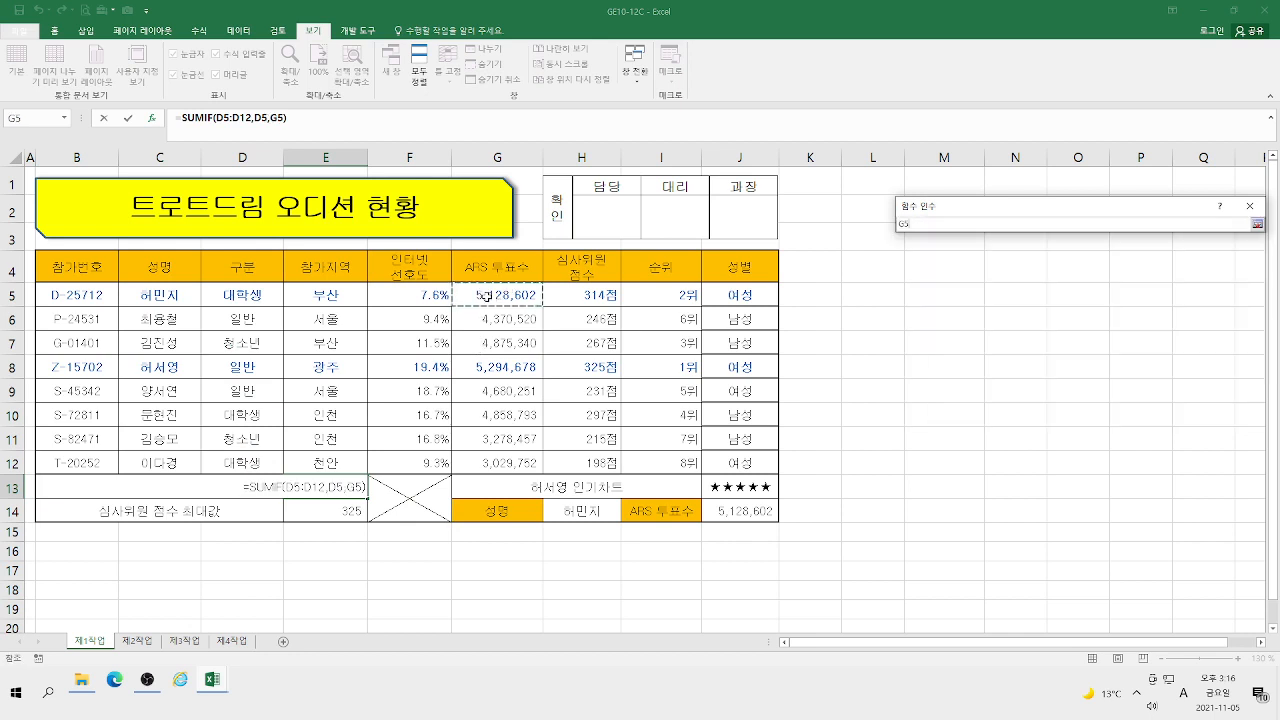
{"action": "left_click_drag", "start_coordinate": [483, 295], "coordinate": [491, 458]}
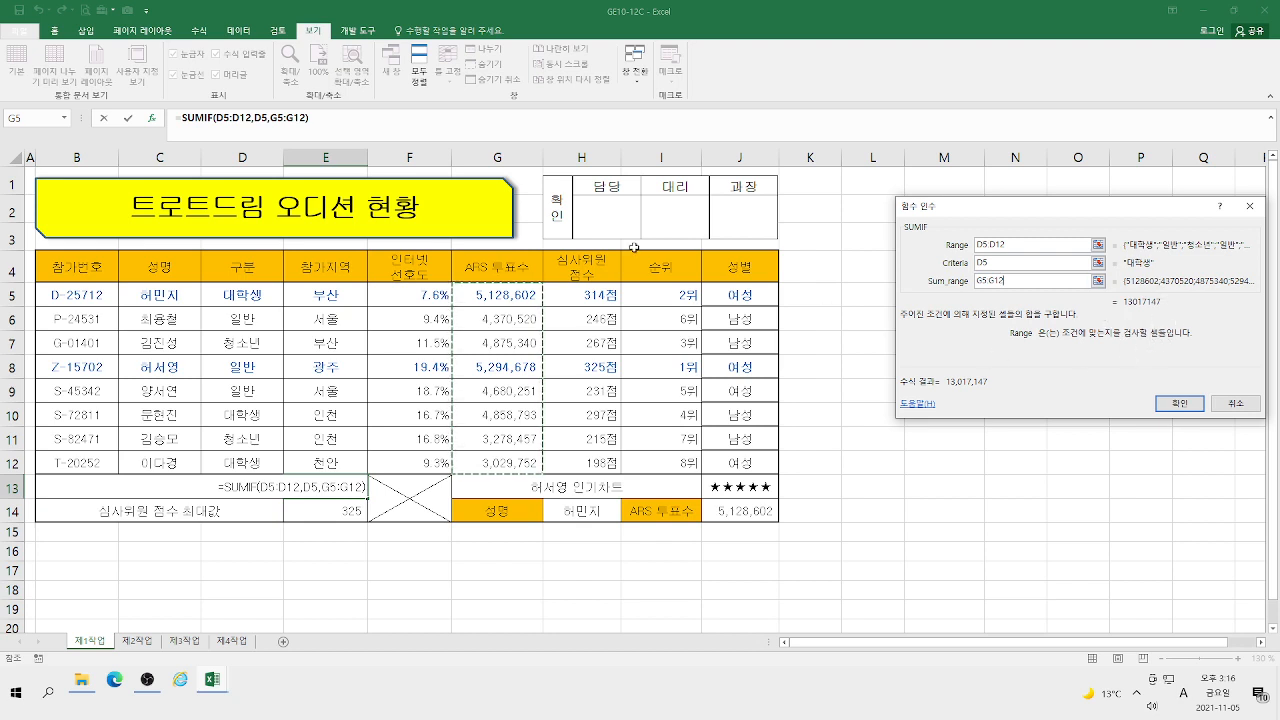
{"action": "left_click", "coordinate": [1186, 410]}
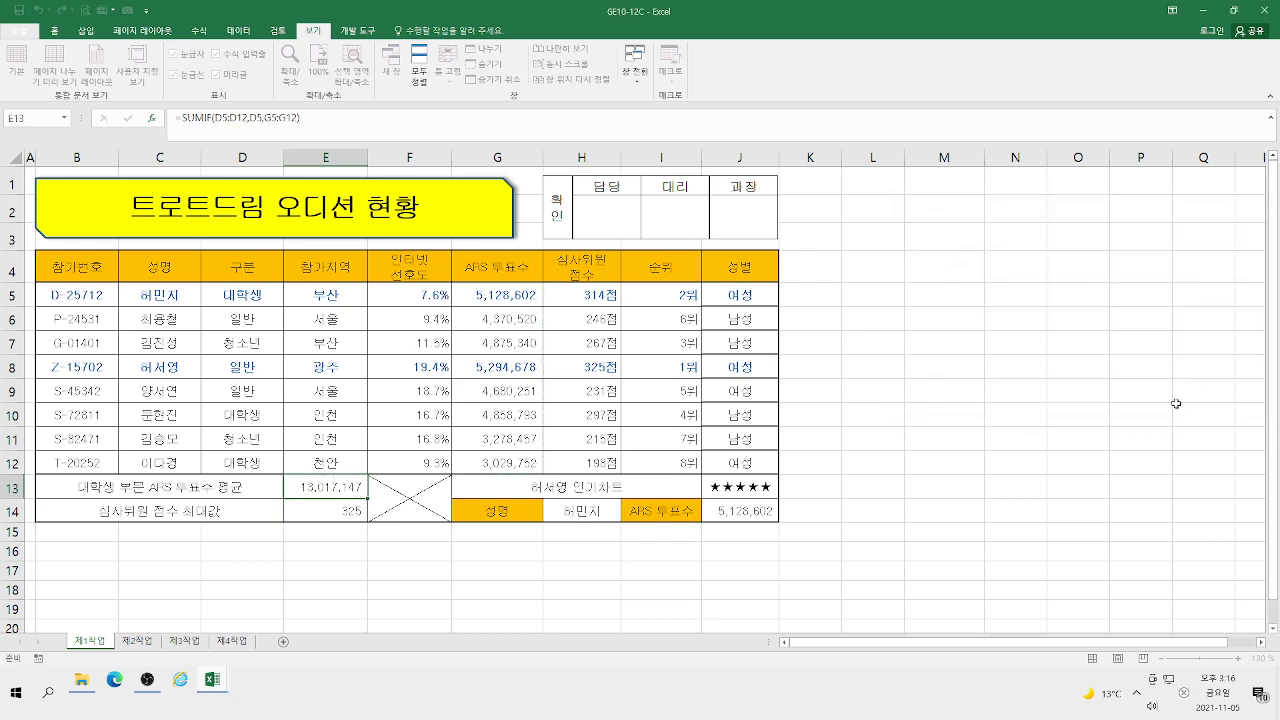
Step: Divide the SUMIF formula in E13 by COUNTIF with range D5:D12 and criteria D5, and enter it
{"action": "left_click", "coordinate": [352, 121]}
{"action": "type", "text": "/"}
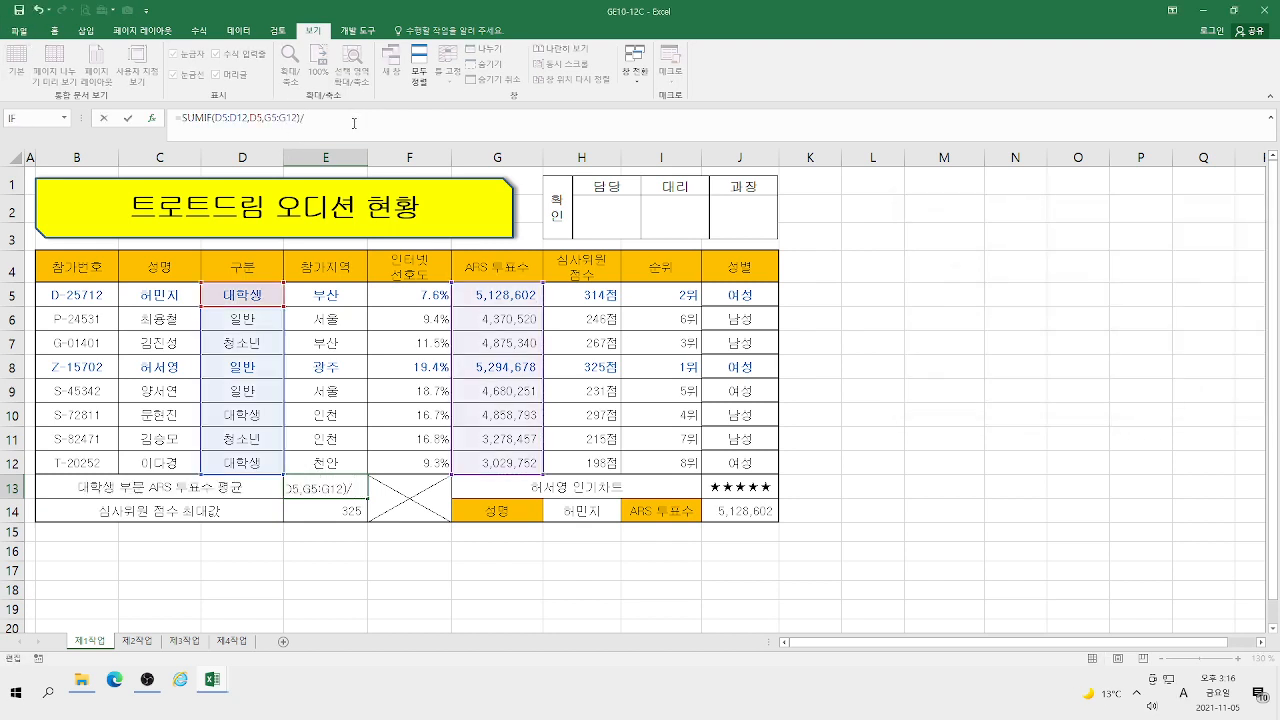
{"action": "type", "text": "cou"}
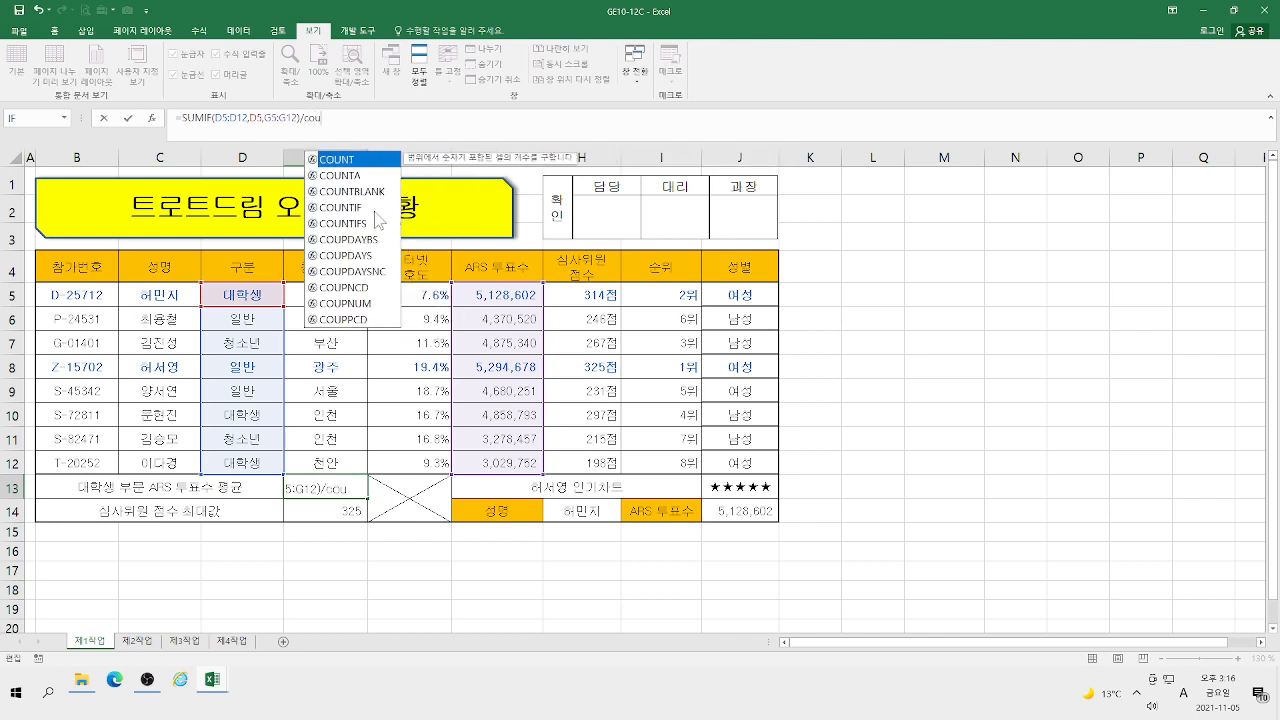
{"action": "double_click", "coordinate": [352, 207]}
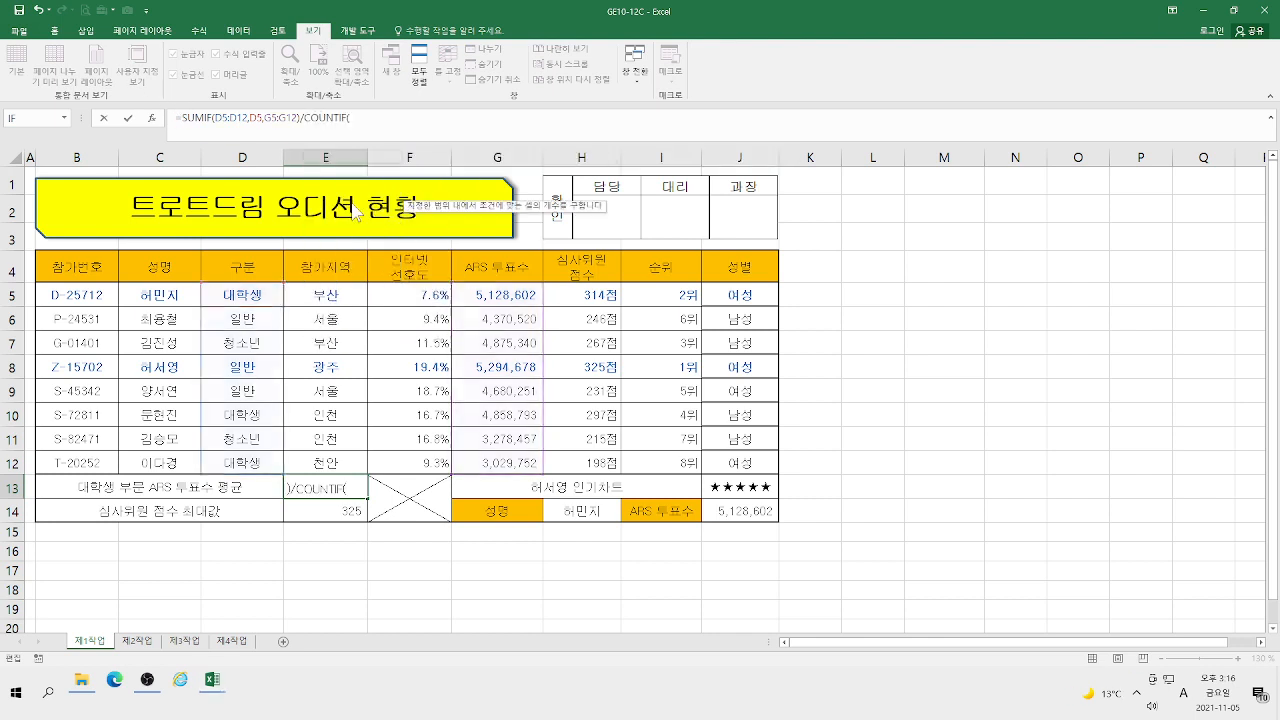
{"action": "left_click", "coordinate": [152, 119]}
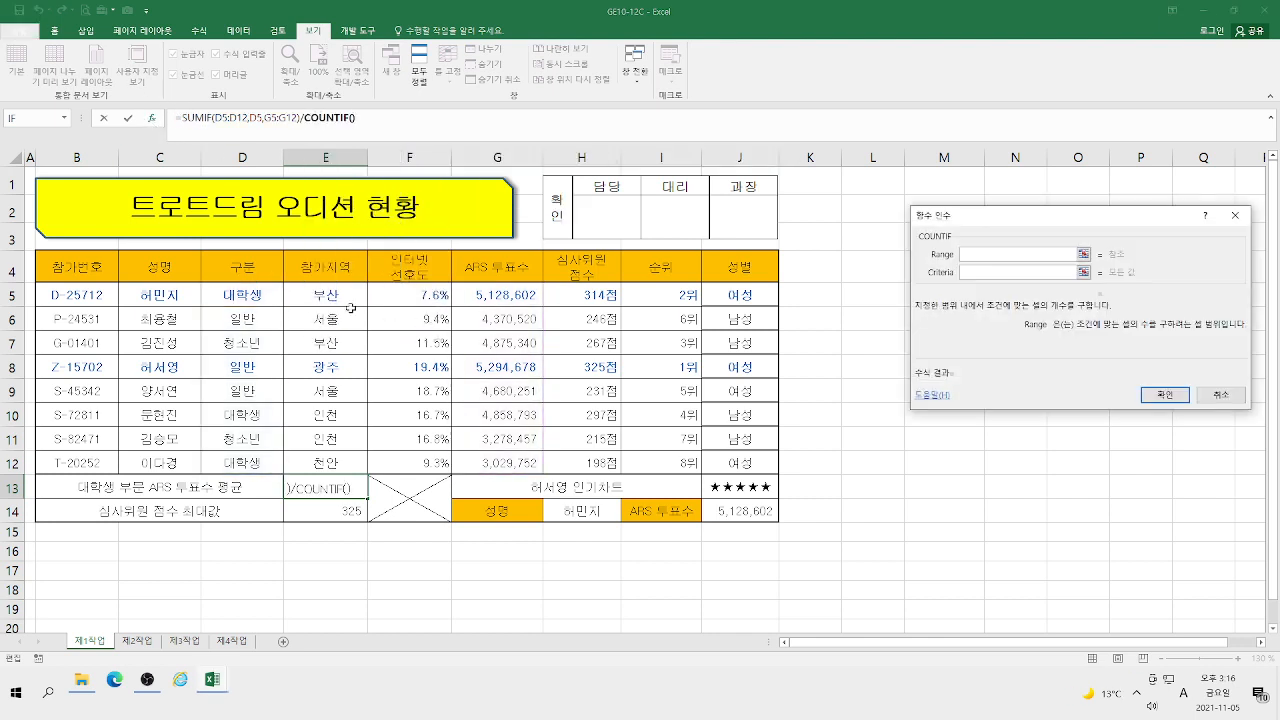
{"action": "left_click_drag", "start_coordinate": [240, 294], "coordinate": [250, 470]}
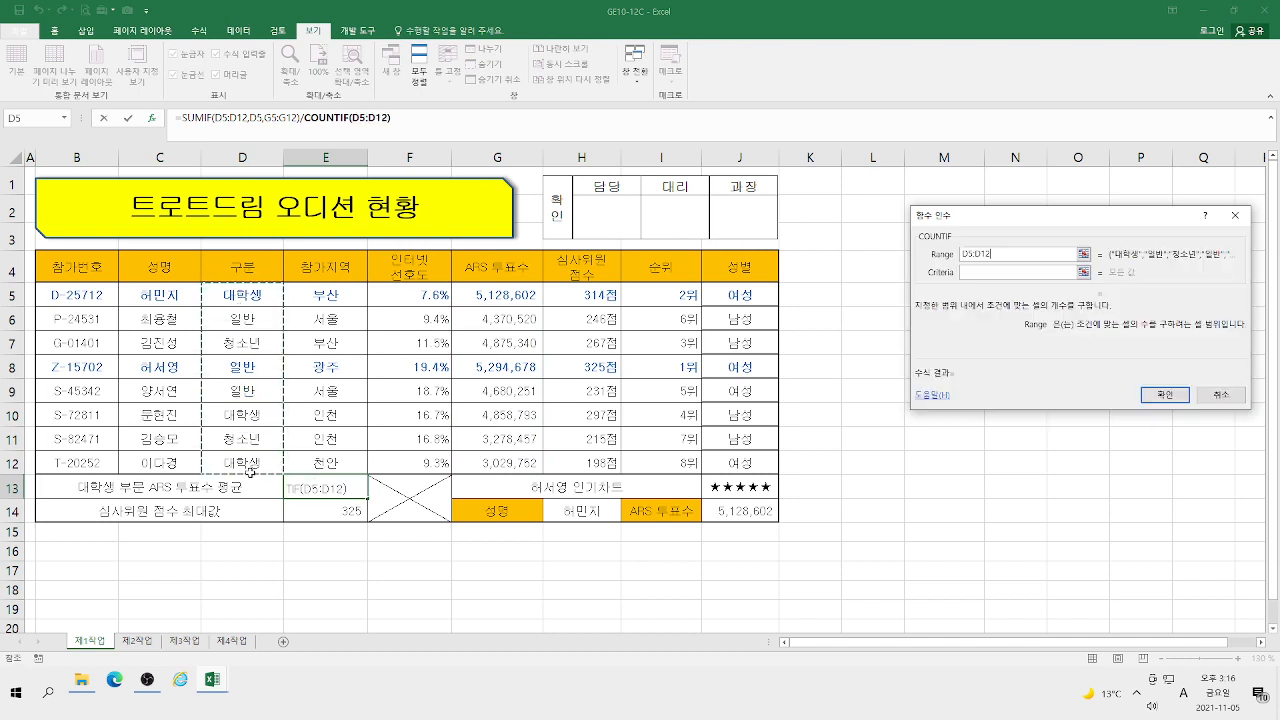
{"action": "left_click", "coordinate": [249, 297]}
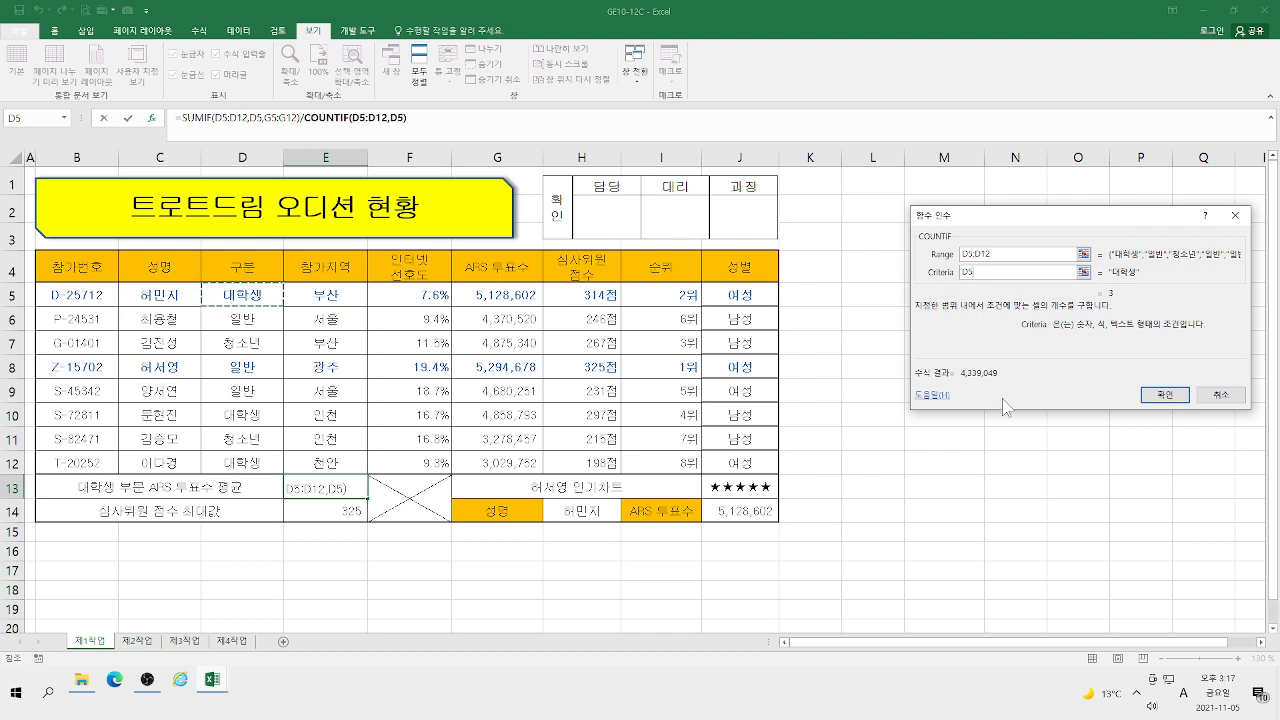
{"action": "left_click", "coordinate": [1165, 394]}
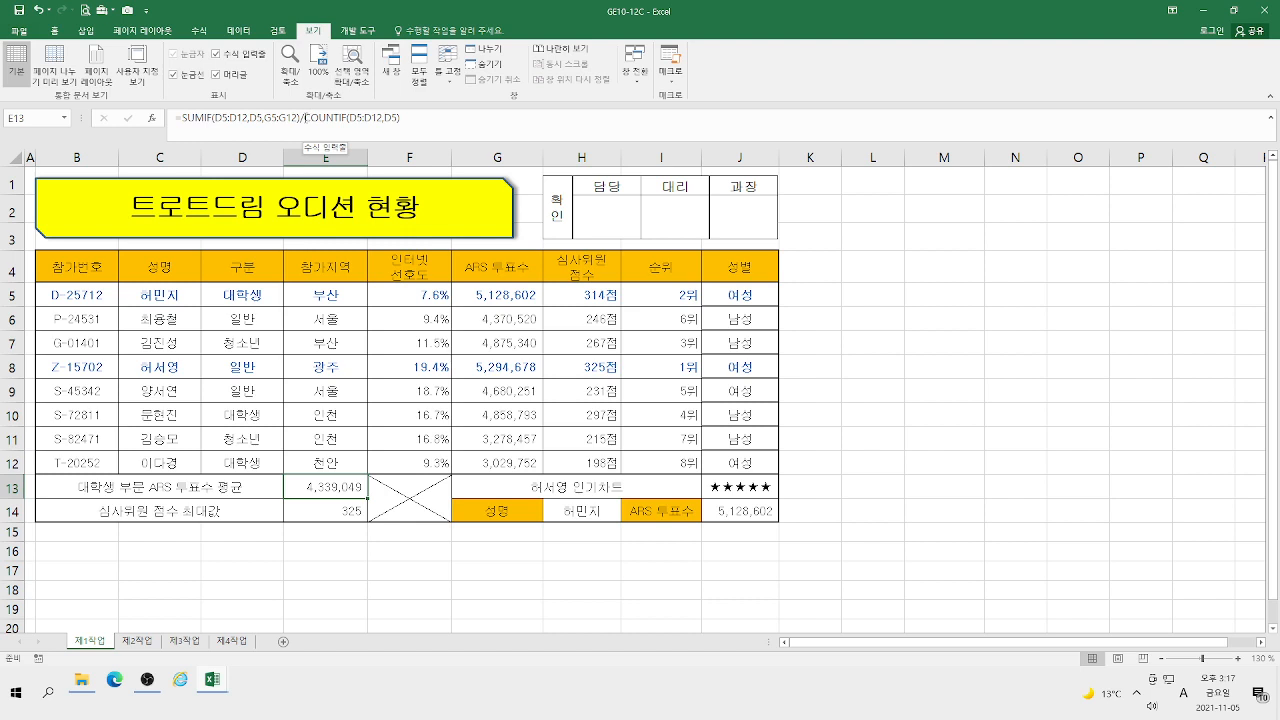
{"action": "left_click_drag", "start_coordinate": [305, 117], "coordinate": [444, 121]}
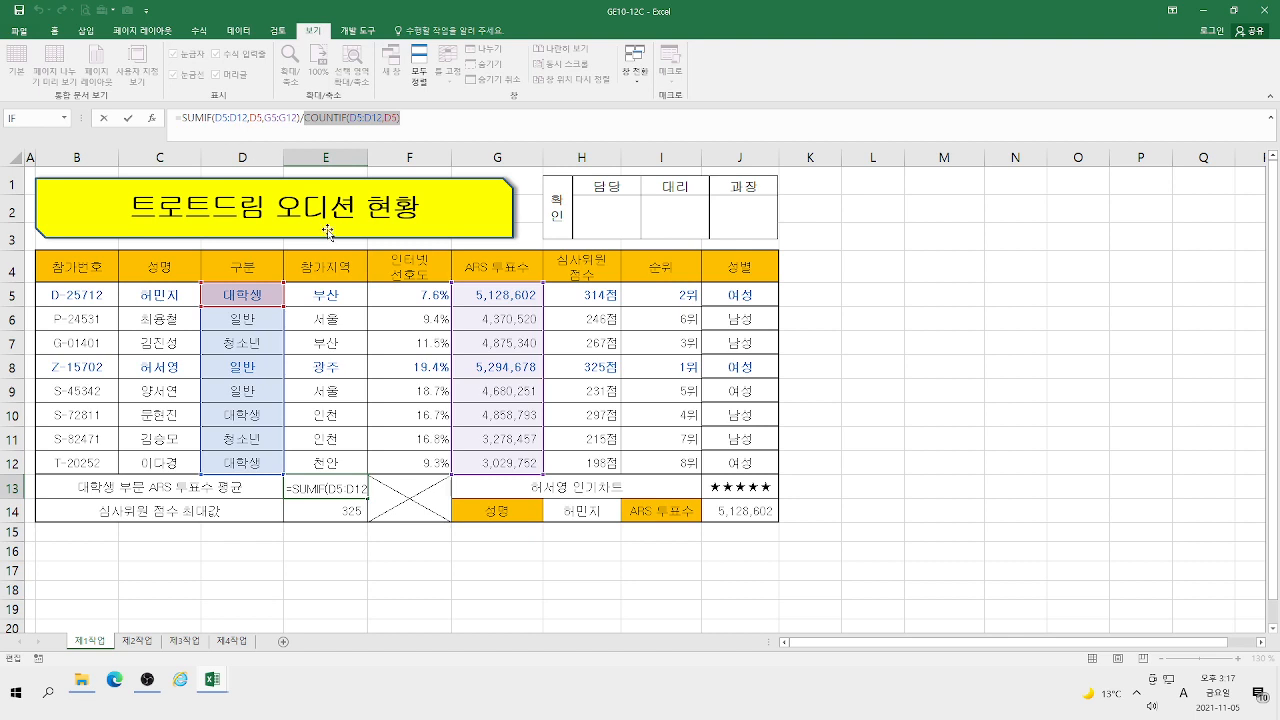
{"action": "key", "text": "ctrl+Return"}
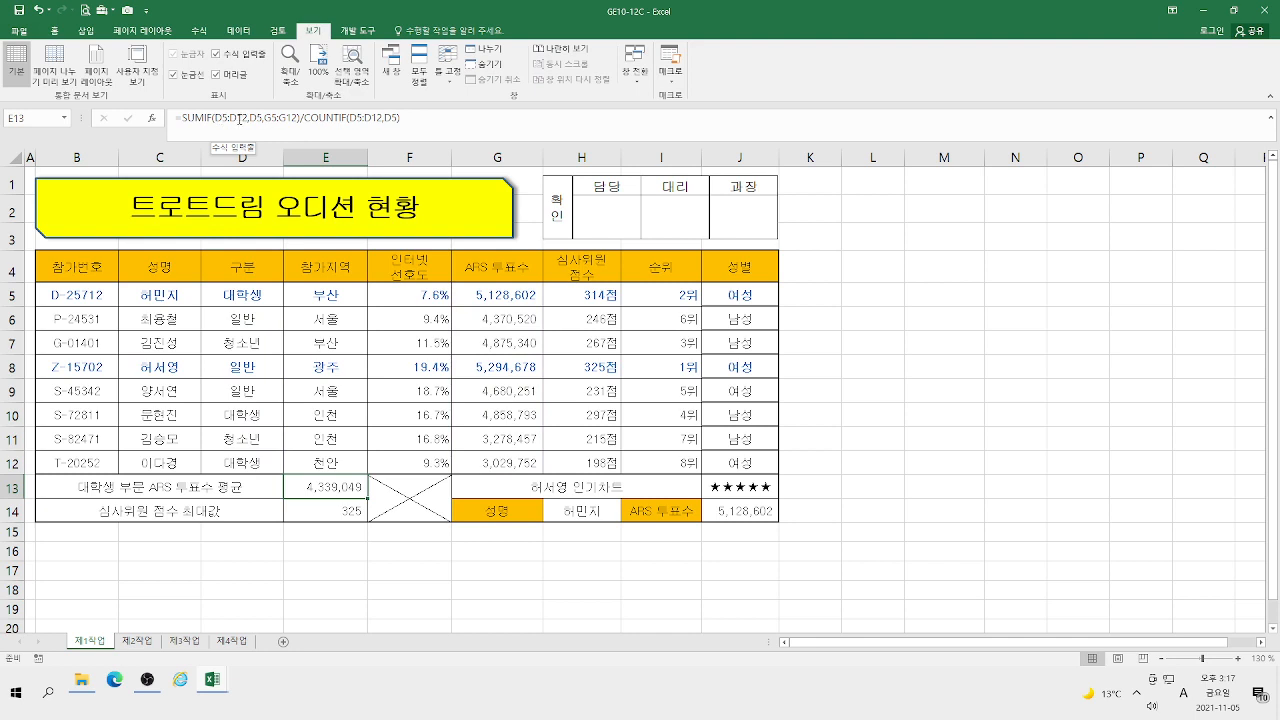
Step: Try extending the SUMIF ranges in E13 to D5:D8000 and G5:G8000, and cancel the edit
{"action": "key", "text": "F2"}
{"action": "left_click", "coordinate": [239, 118]}
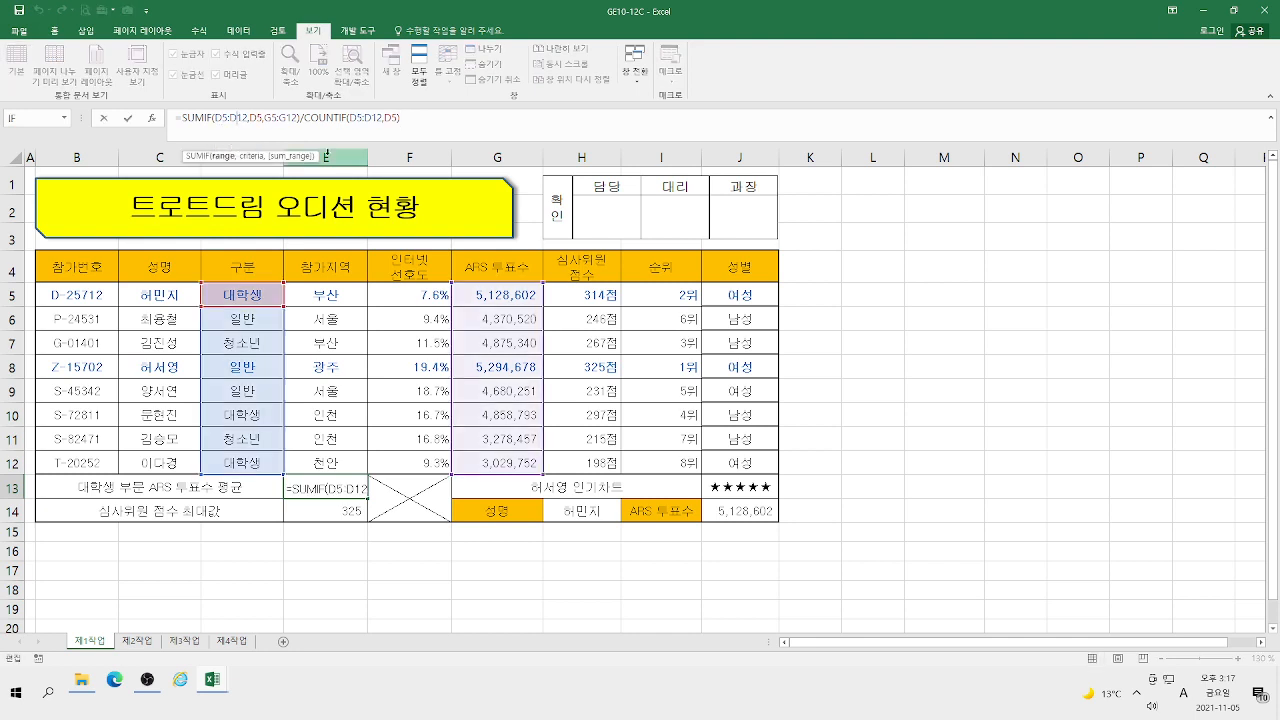
{"action": "type", "text": "8000"}
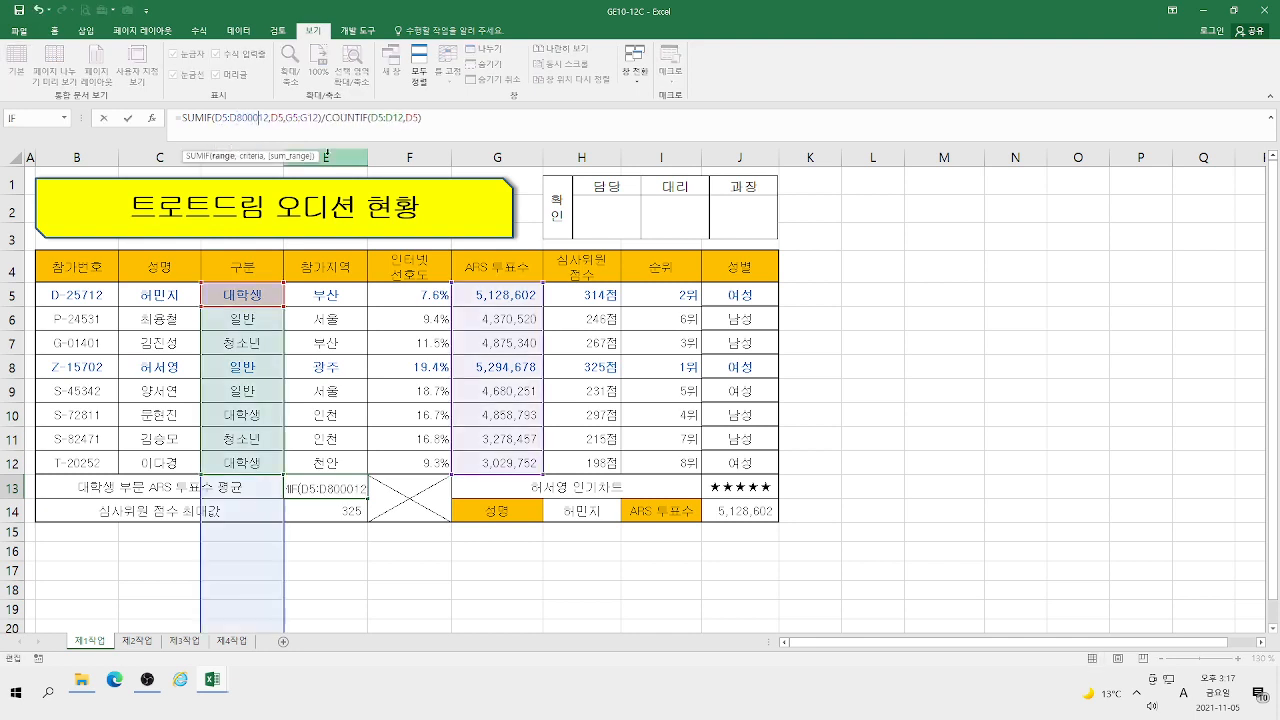
{"action": "key", "text": "Delete"}
{"action": "key", "text": "Delete"}
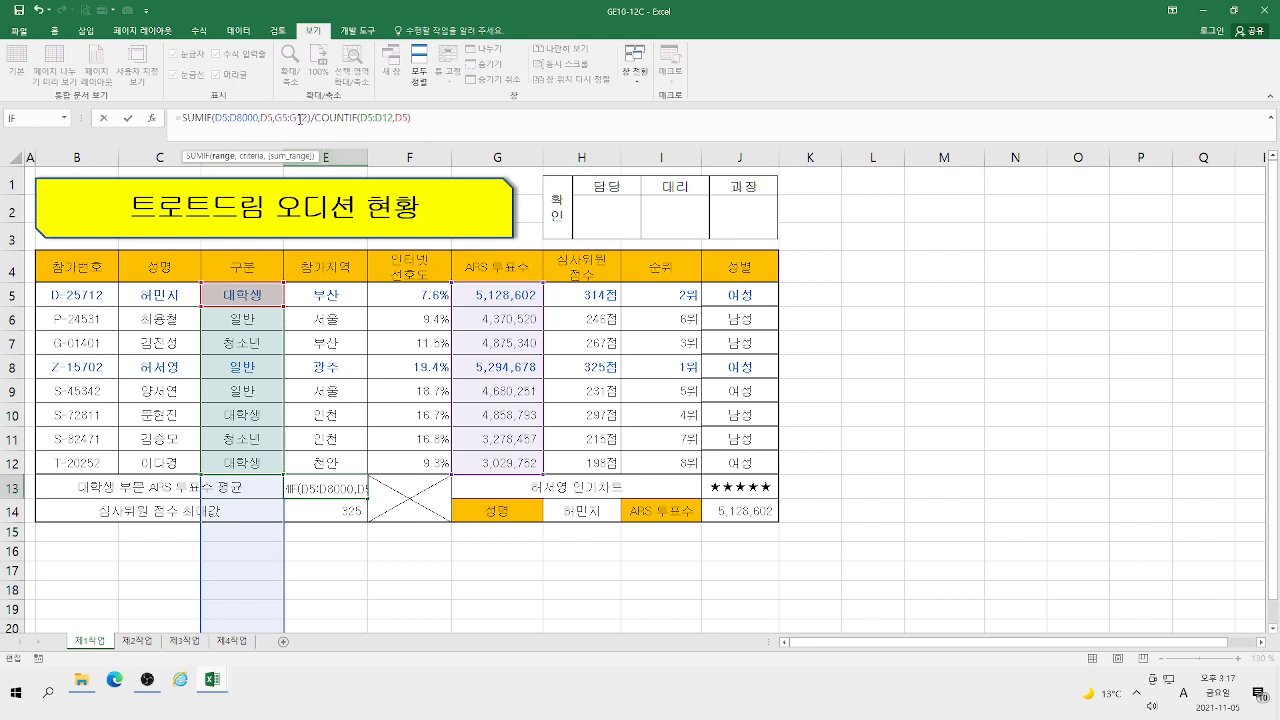
{"action": "type", "text": "8000"}
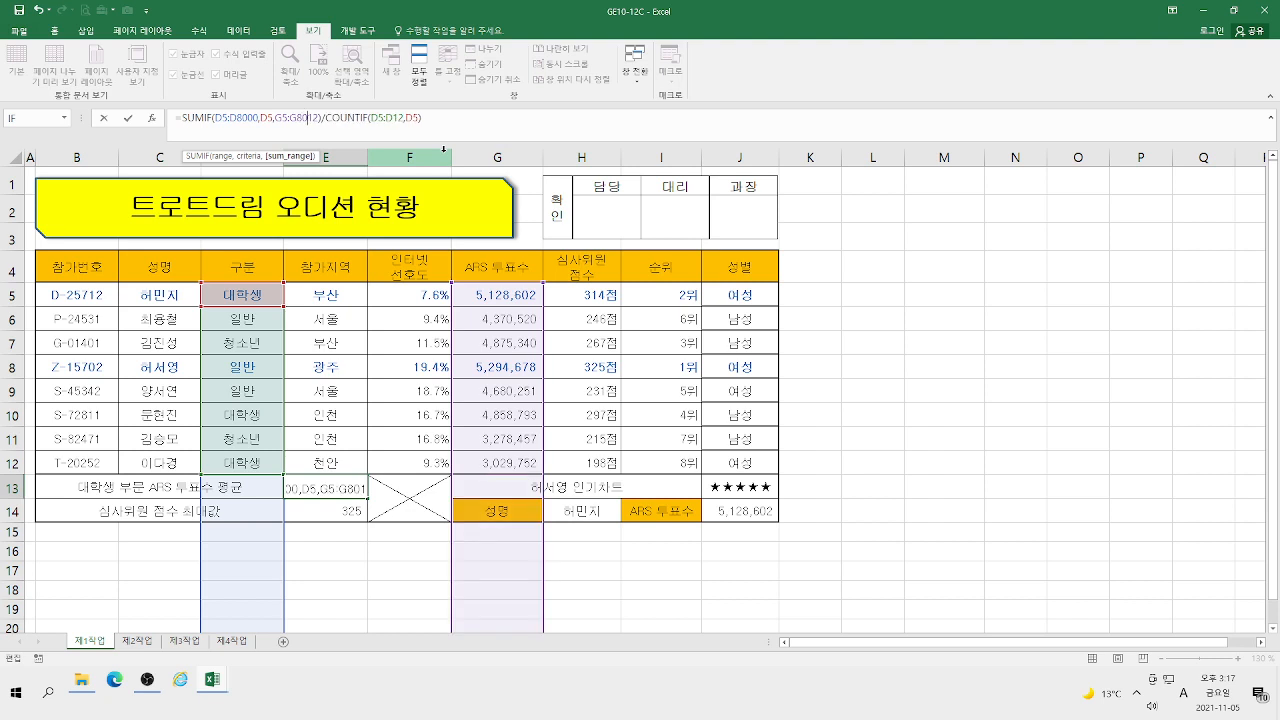
{"action": "key", "text": "Delete"}
{"action": "key", "text": "Delete"}
{"action": "key", "text": "Escape"}
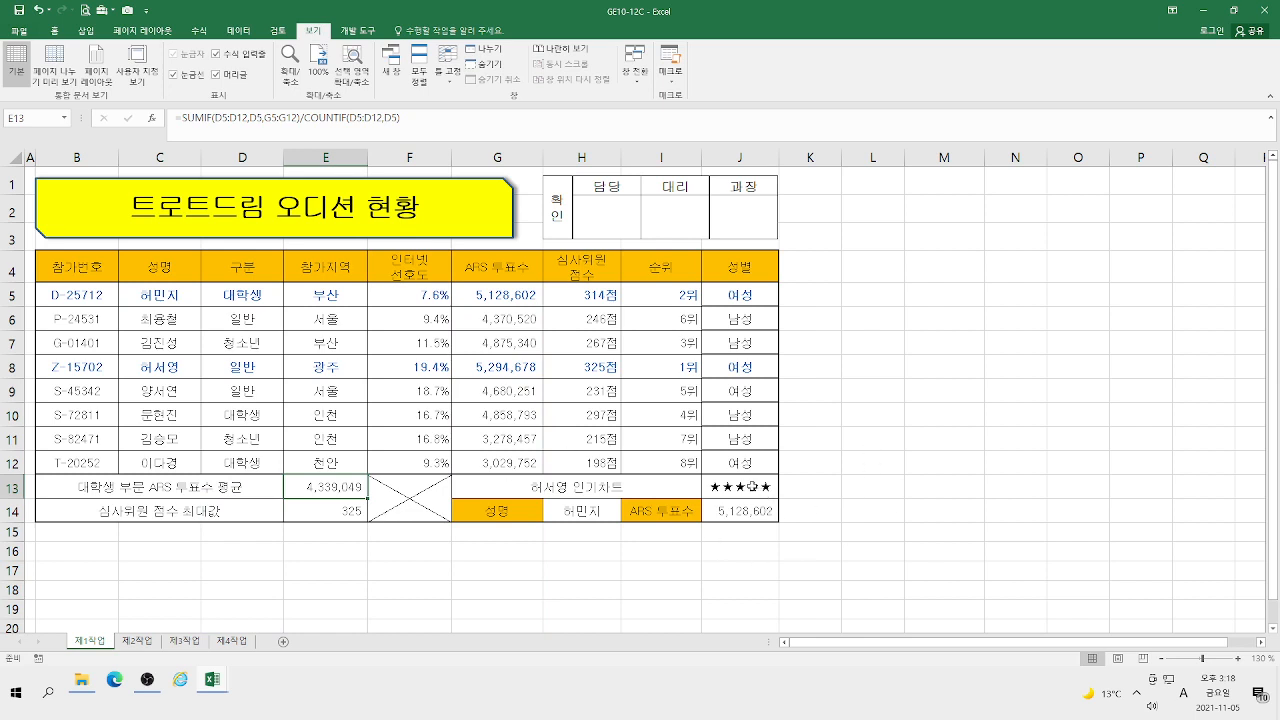
Step: Clear J13, start a REPT formula in it and open the function's arguments
{"action": "left_click", "coordinate": [741, 486]}
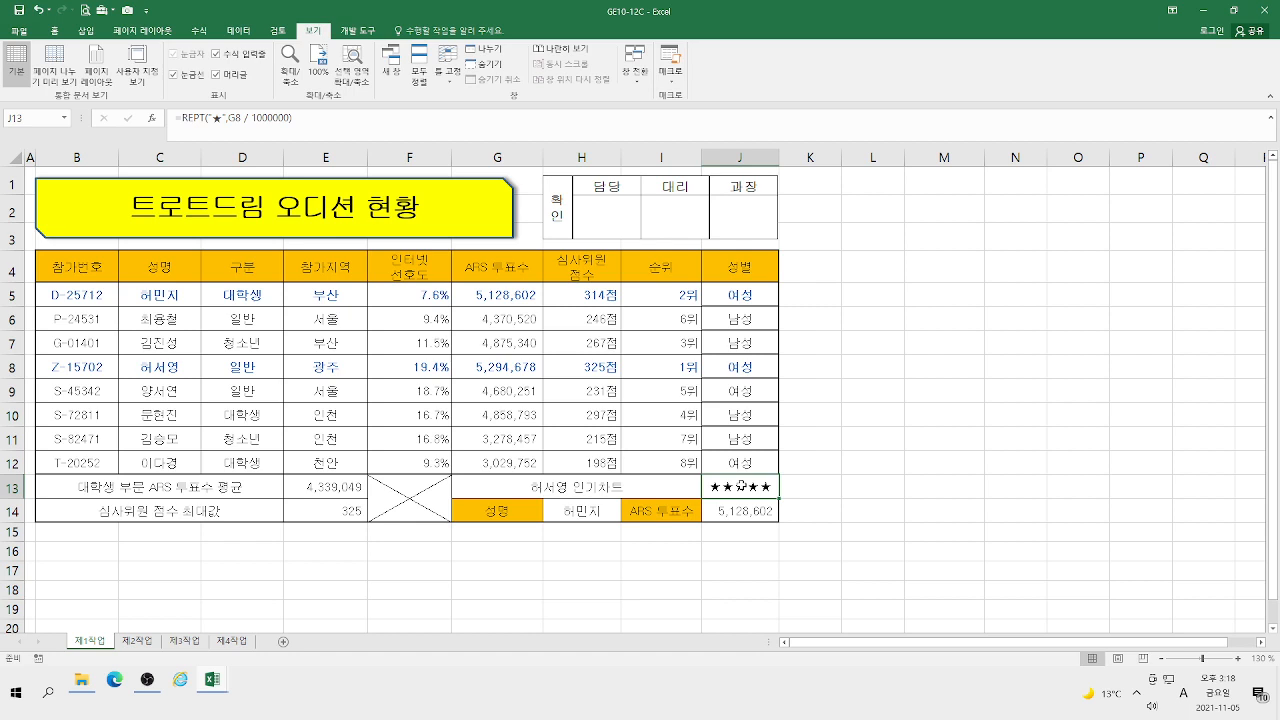
{"action": "key", "text": "Delete"}
{"action": "type", "text": "="}
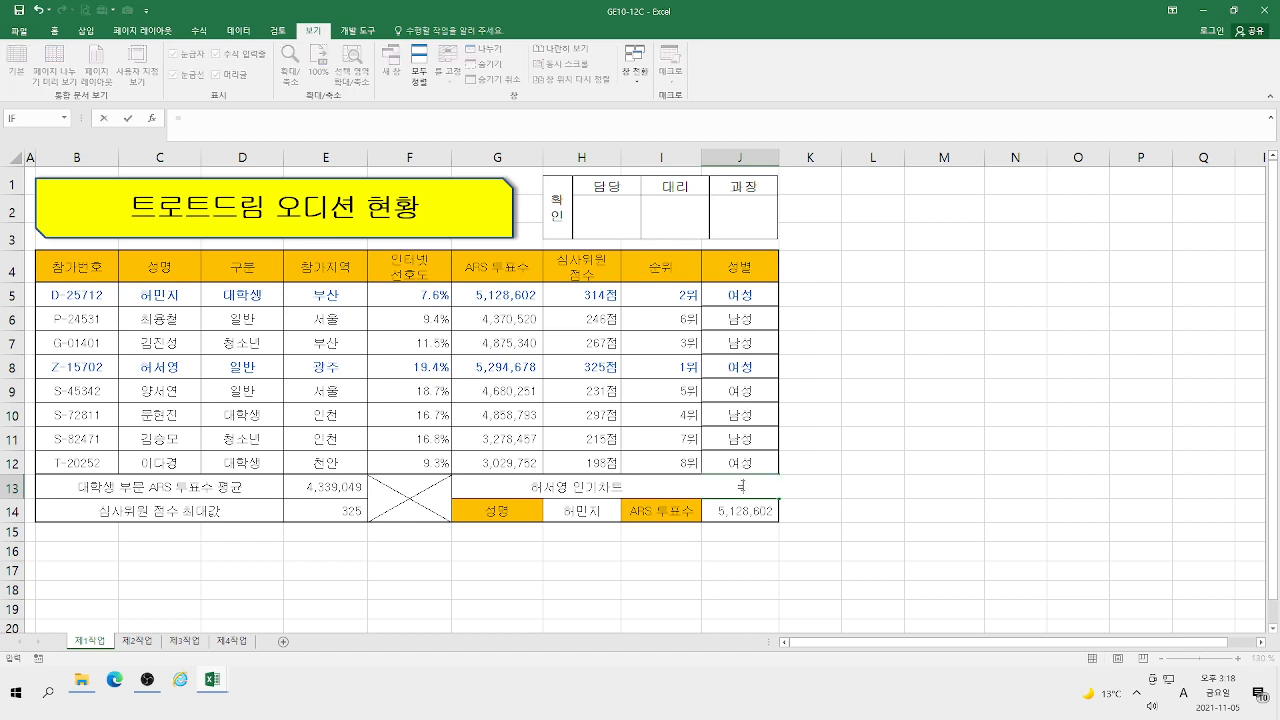
{"action": "key", "text": "Hangul"}
{"action": "key", "text": "Hangul"}
{"action": "type", "text": "re"}
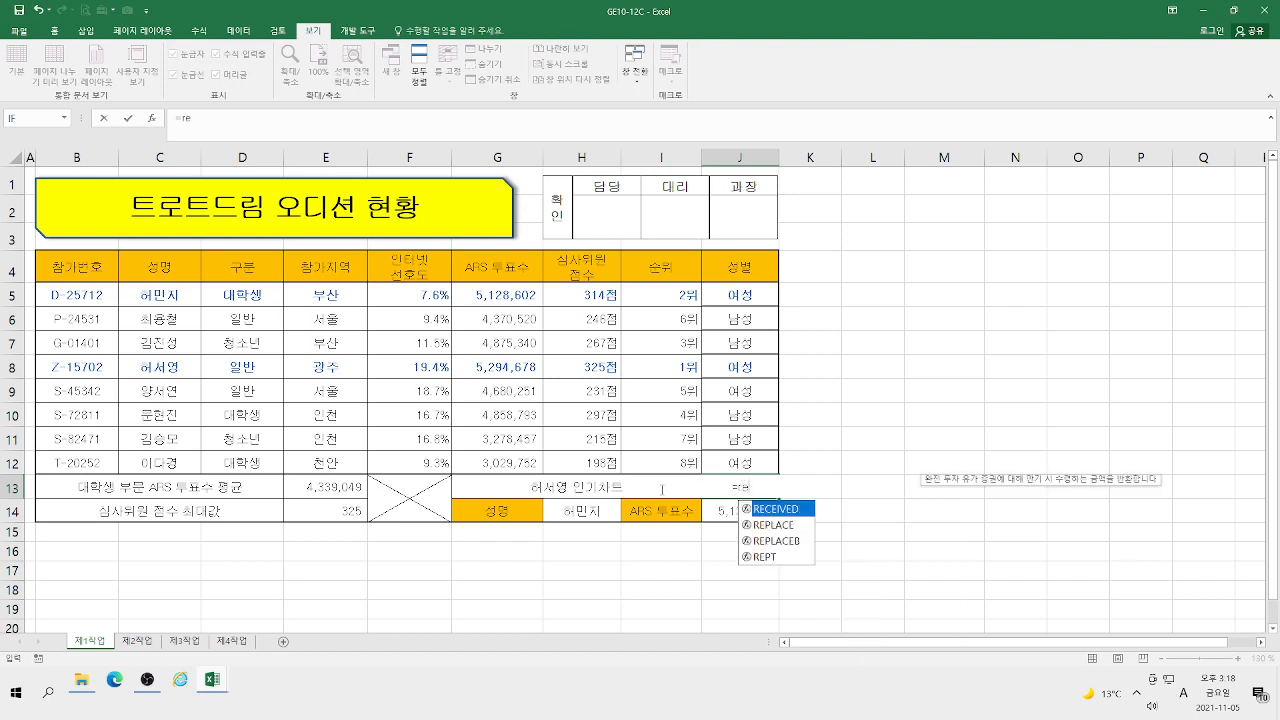
{"action": "double_click", "coordinate": [771, 558]}
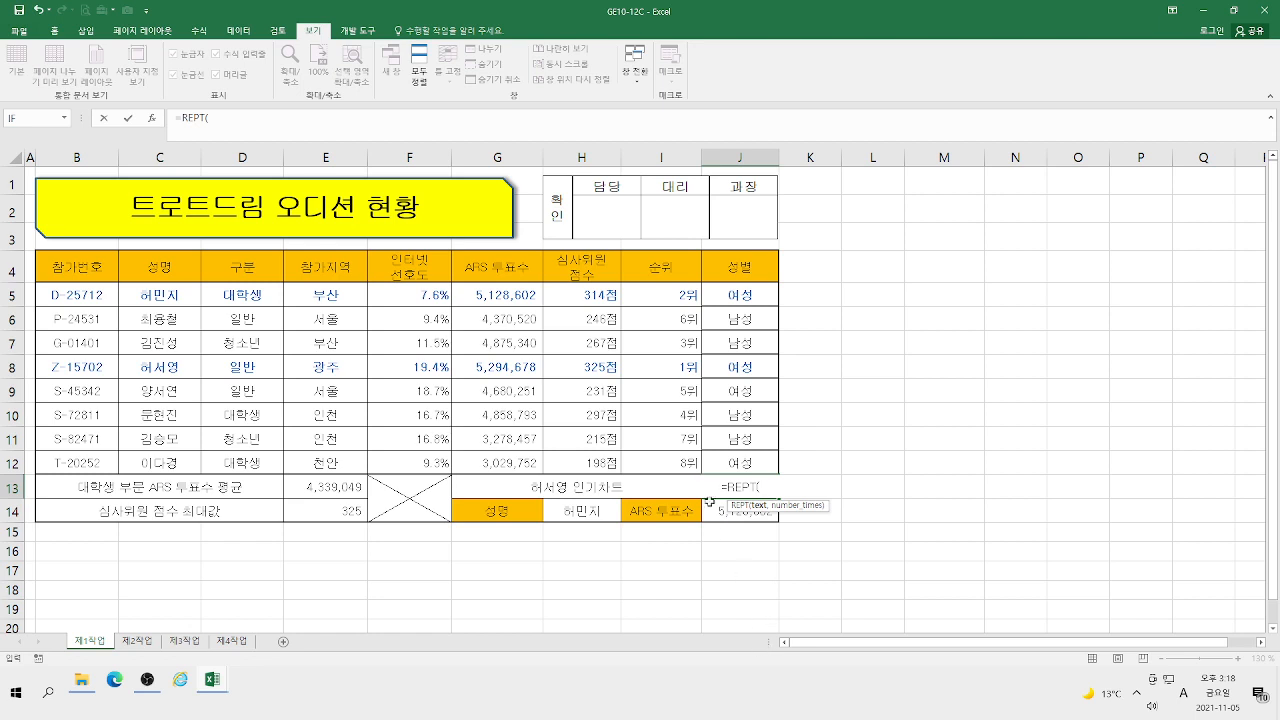
{"action": "left_click", "coordinate": [152, 118]}
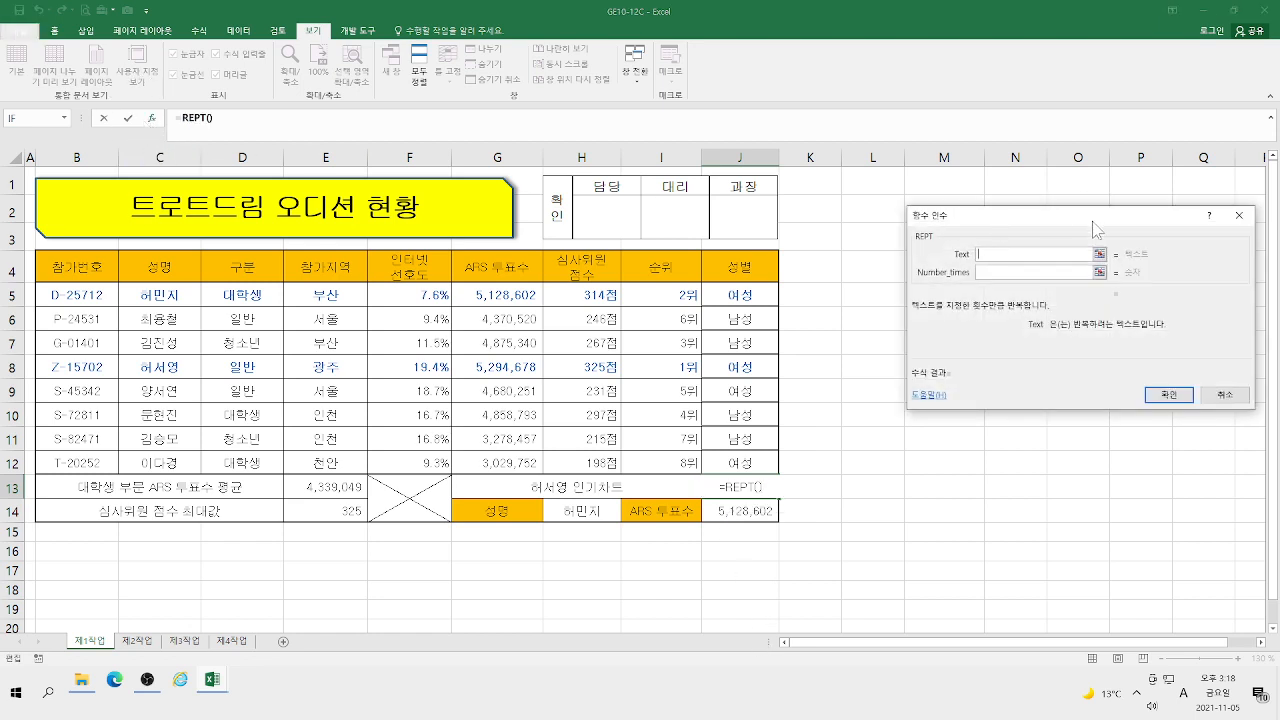
{"action": "left_click_drag", "start_coordinate": [1062, 222], "coordinate": [986, 199]}
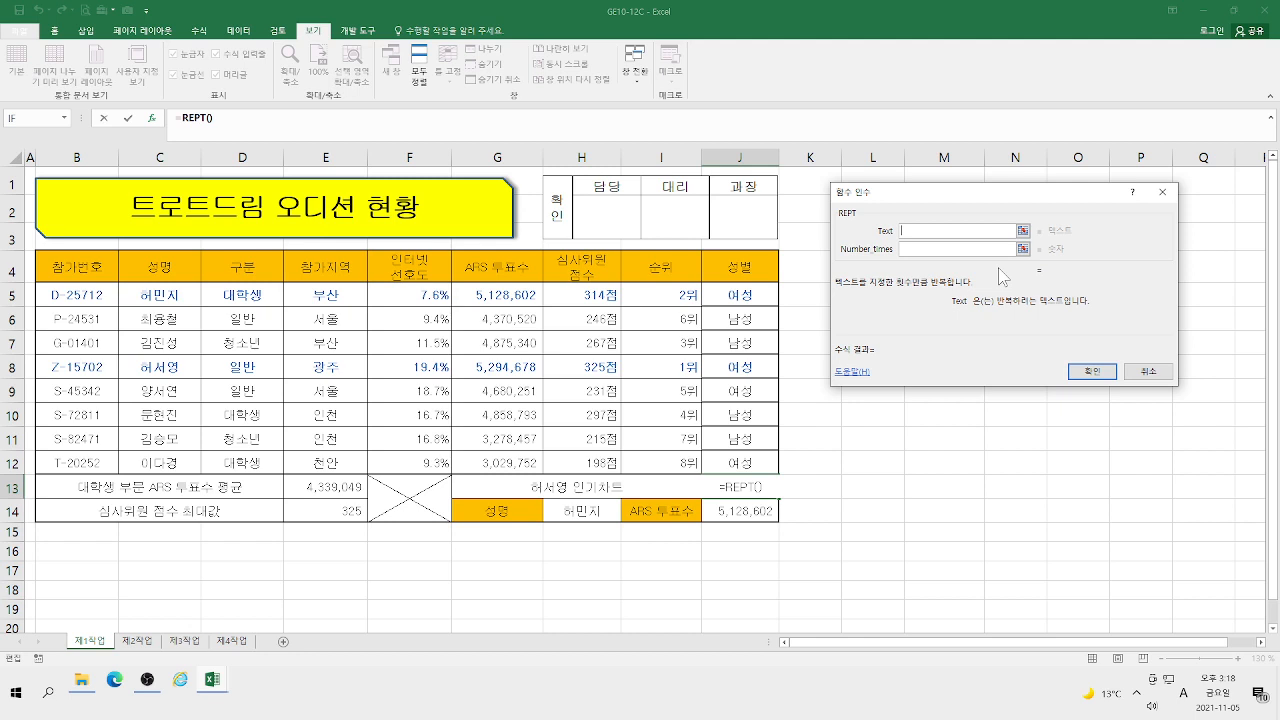
Step: Set REPT's text argument to the ★ symbol from the special character list
{"action": "key", "text": "Hangul"}
{"action": "type", "text": "ㅁ"}
{"action": "key", "text": "BackSpace"}
{"action": "type", "text": "ㅁ"}
{"action": "key", "text": "Hangul_Hanja"}
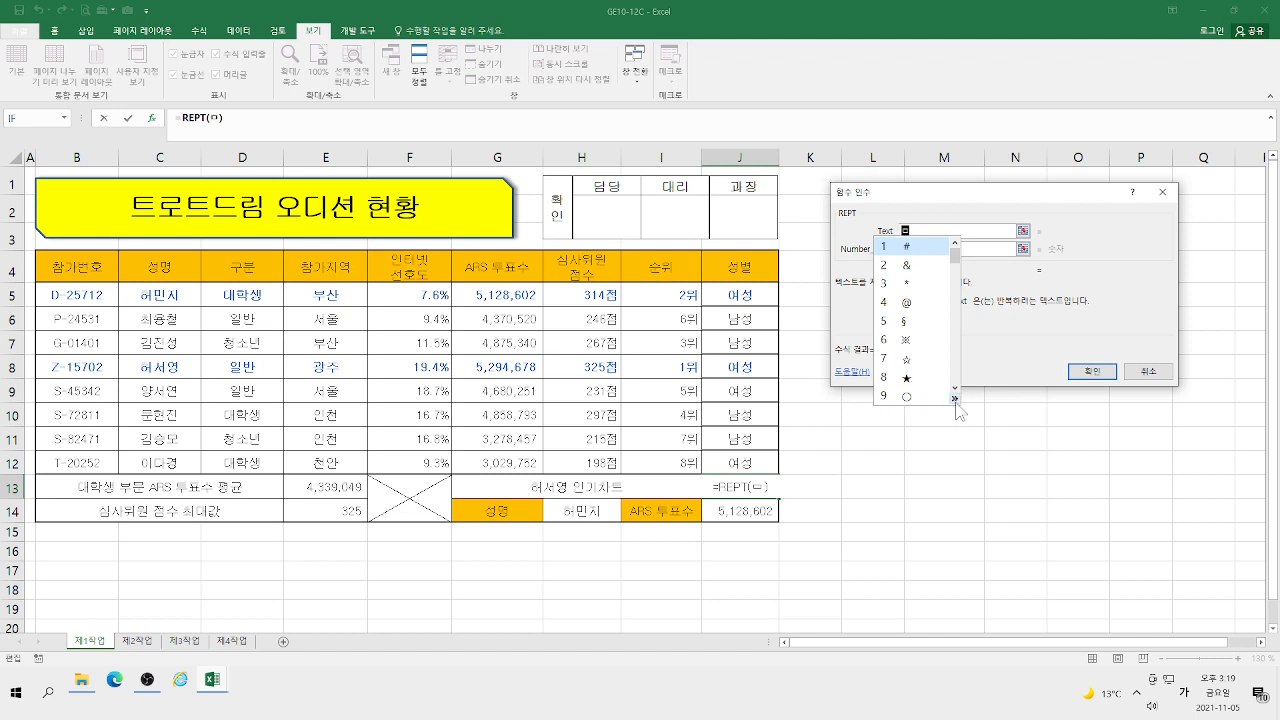
{"action": "left_click", "coordinate": [955, 398]}
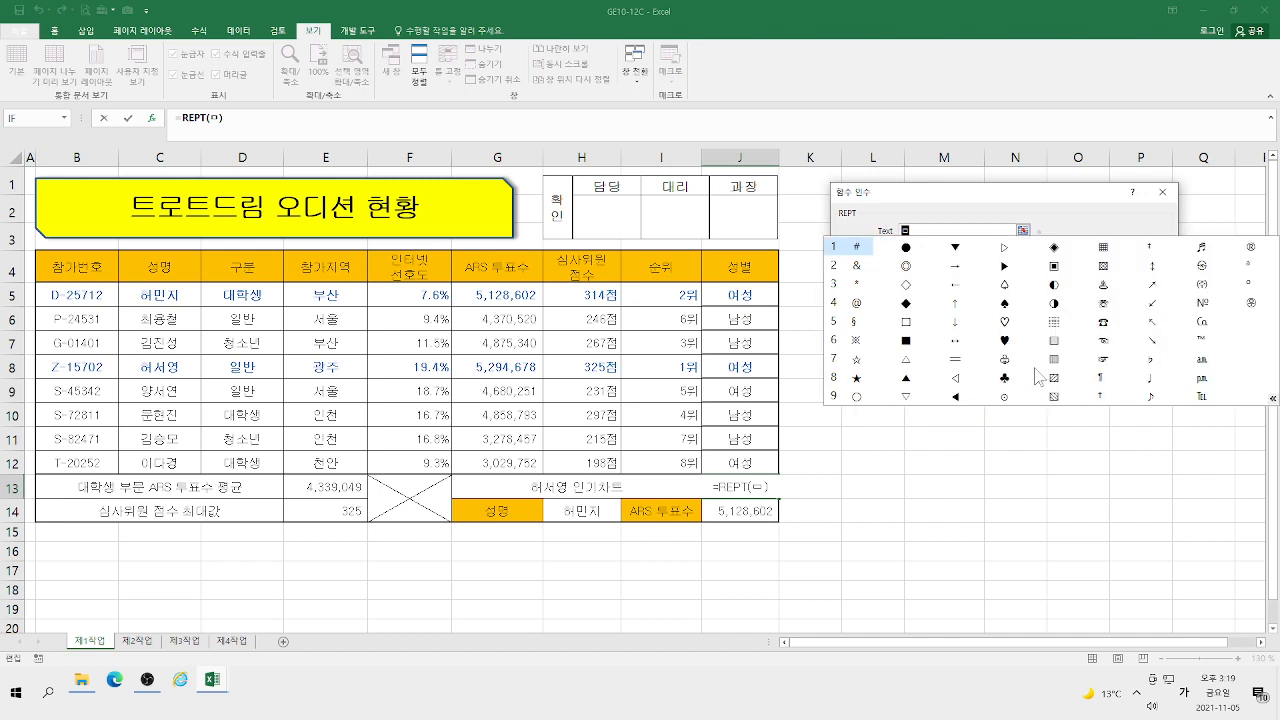
{"action": "left_click", "coordinate": [856, 378]}
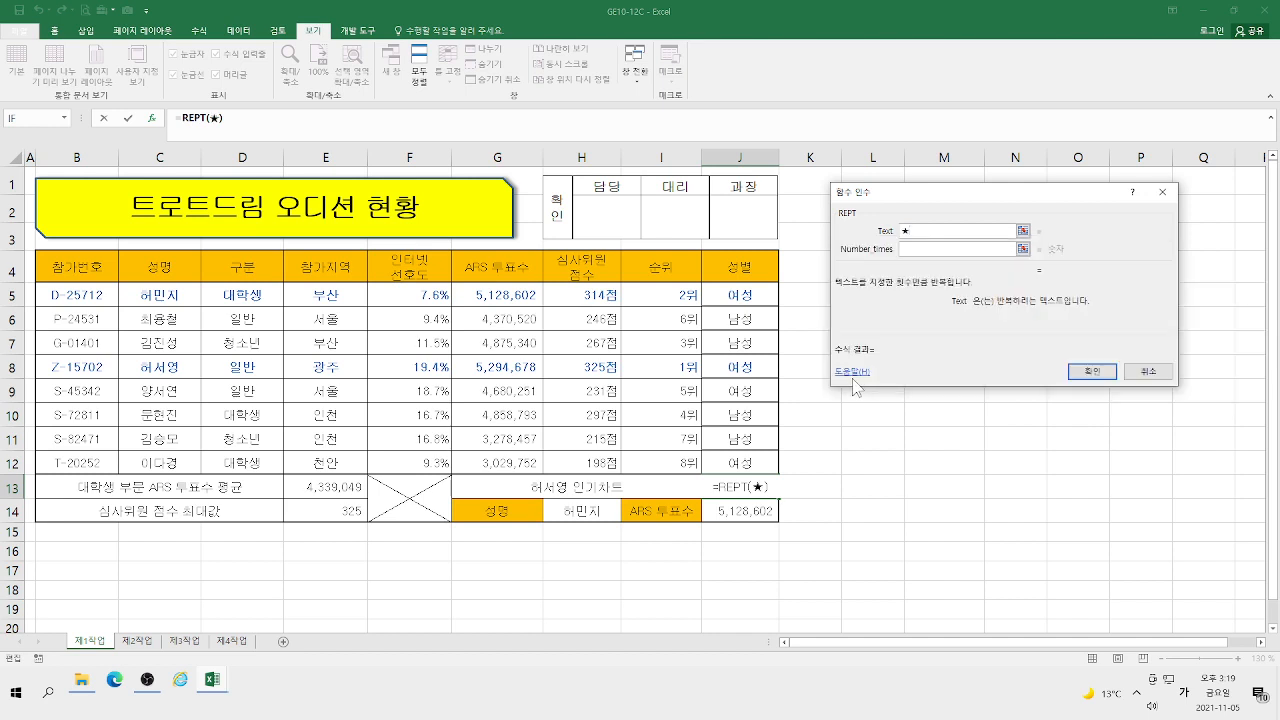
{"action": "key", "text": "Tab"}
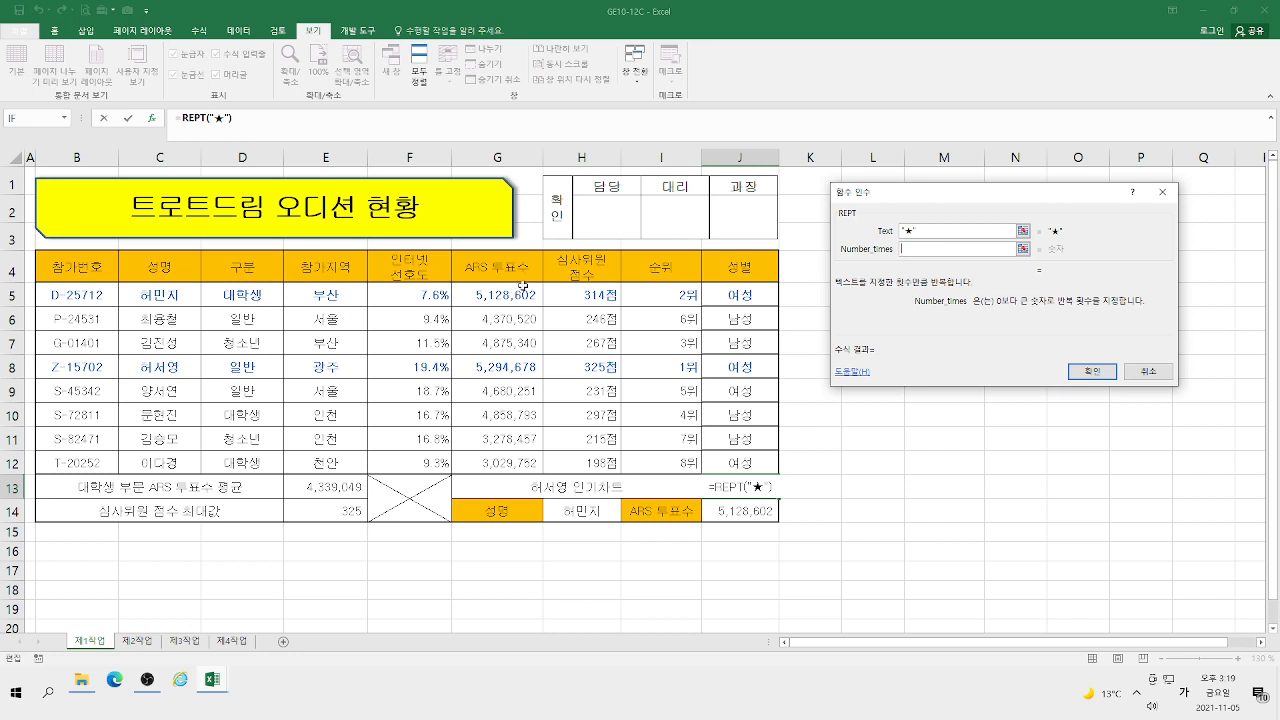
Step: Set REPT's number of times to G8/1000000 and enter the formula in J13
{"action": "left_click", "coordinate": [511, 367]}
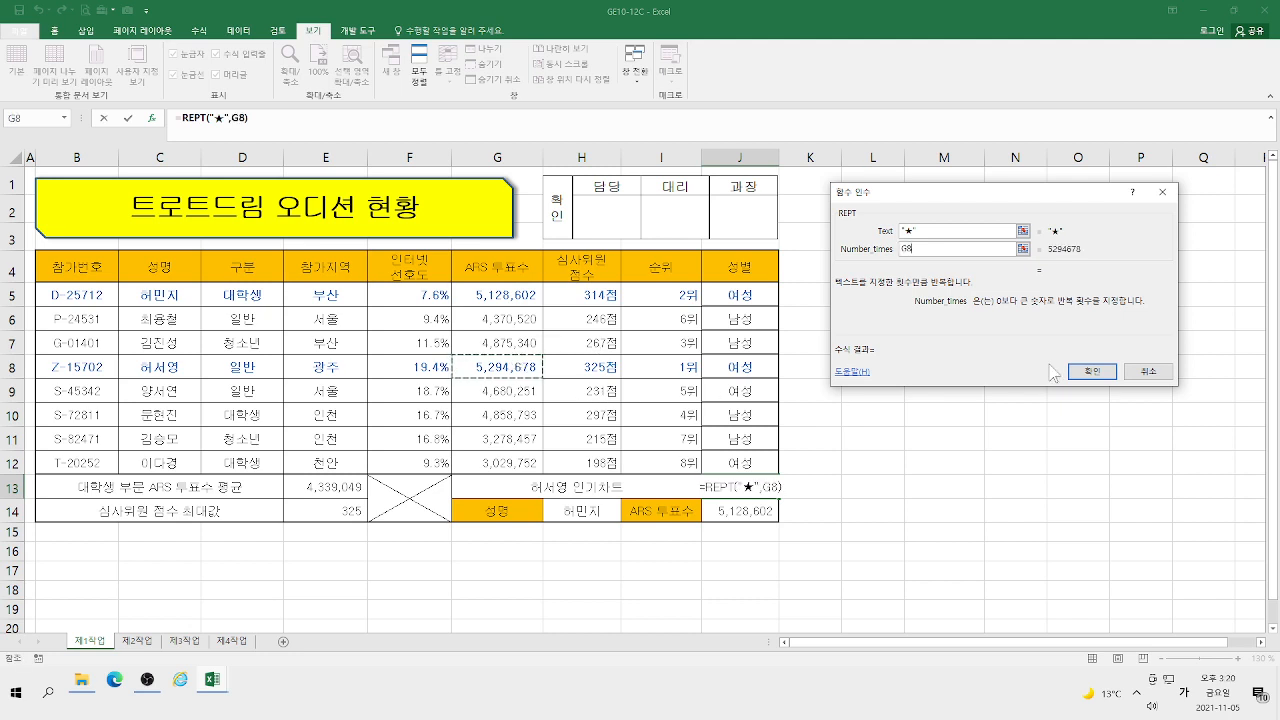
{"action": "type", "text": "/"}
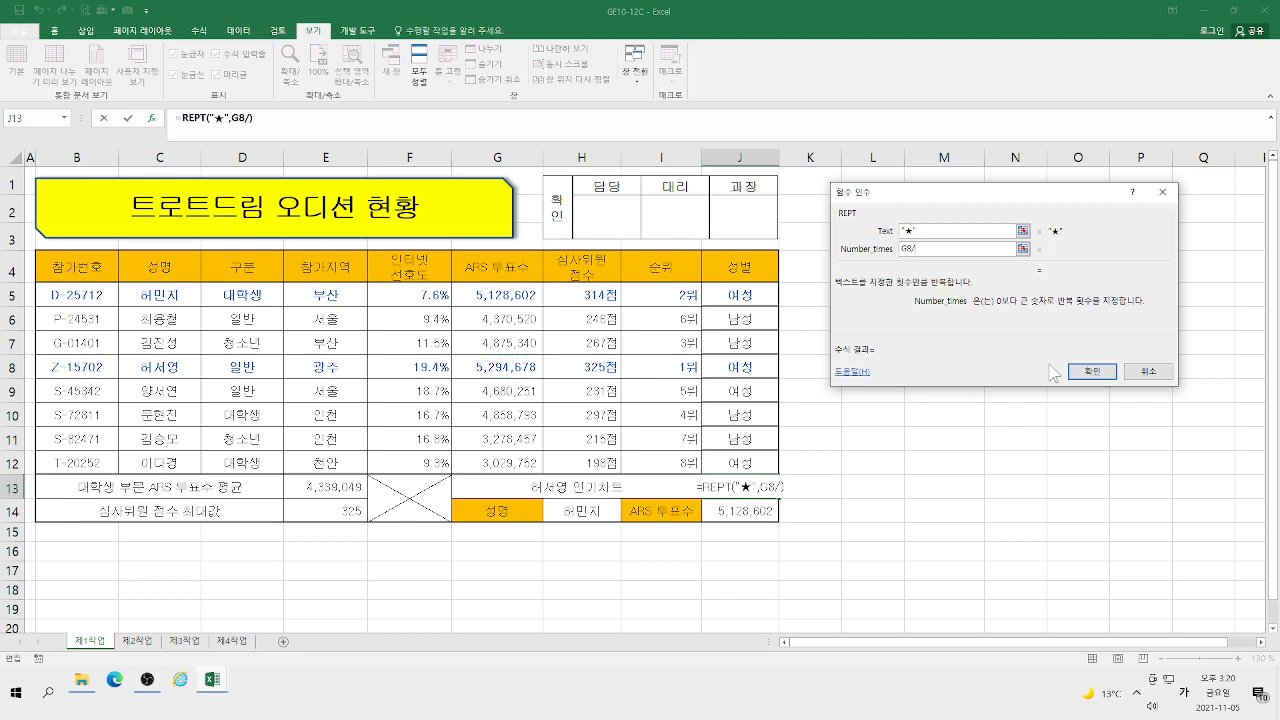
{"action": "type", "text": "1000000"}
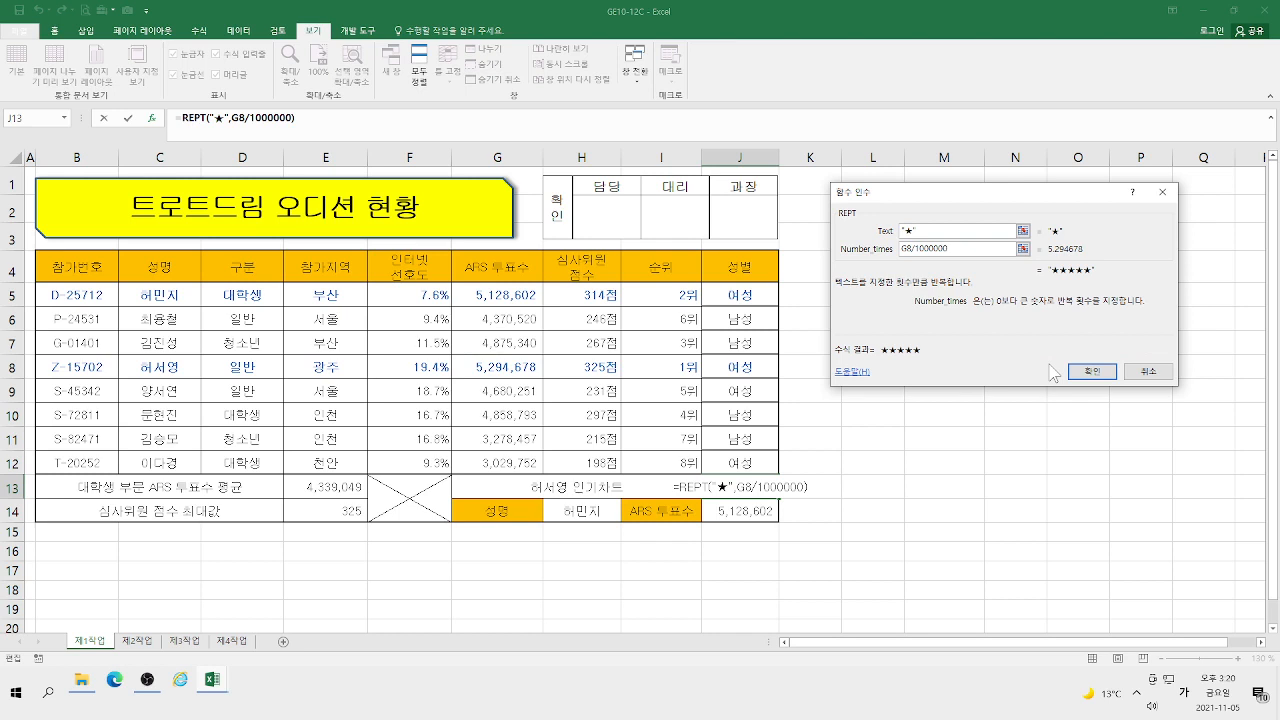
{"action": "key", "text": "BackSpace"}
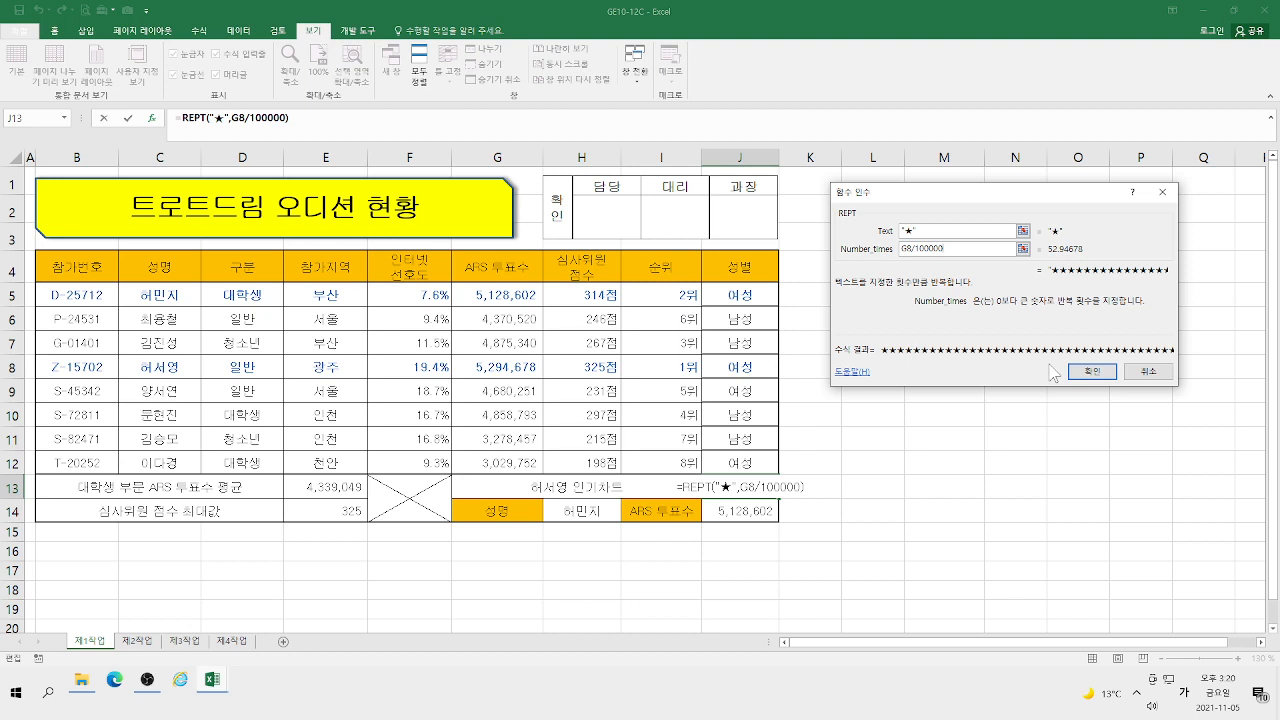
{"action": "type", "text": "0"}
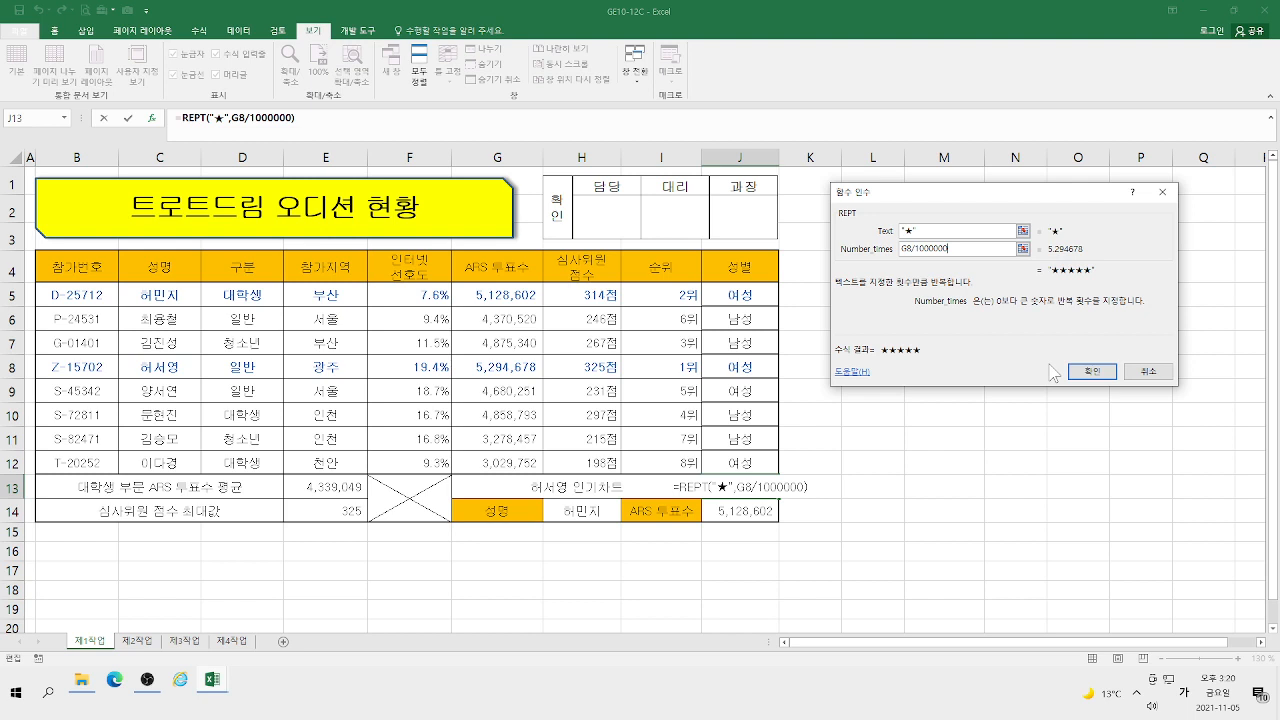
{"action": "left_click", "coordinate": [1092, 371]}
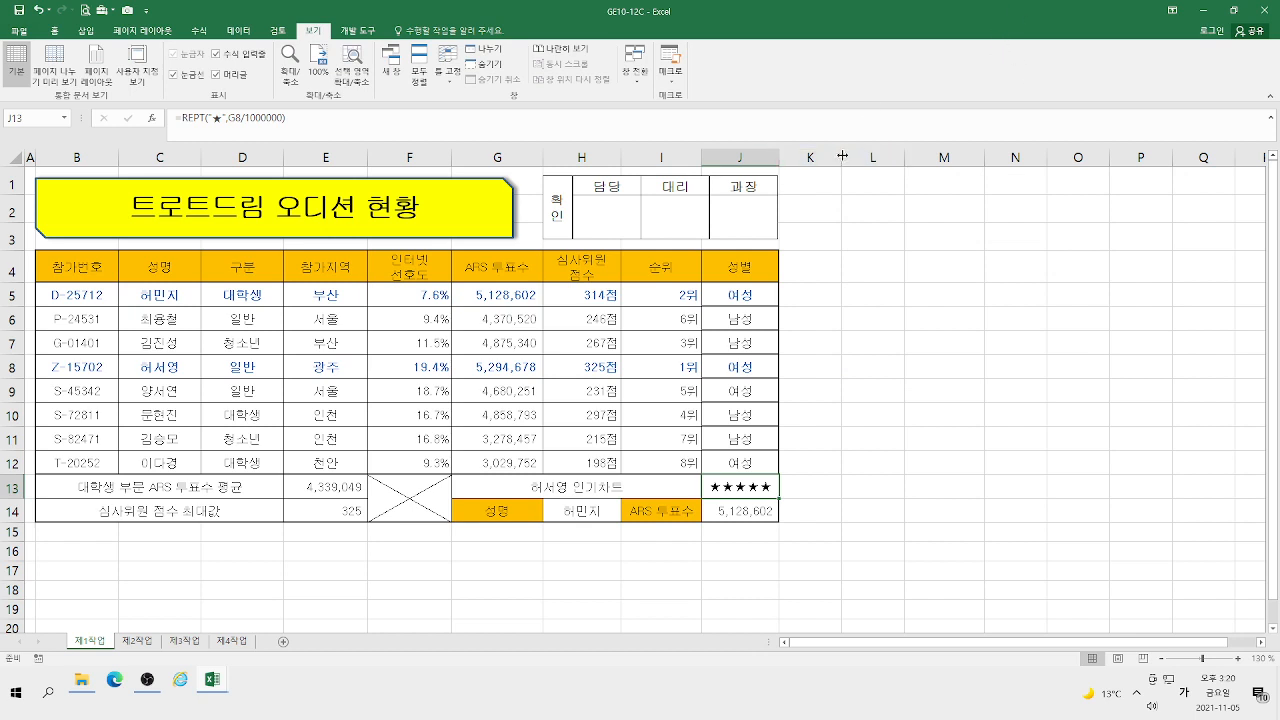
Step: Widen column K, then start a REPT formula in K5 with its function arguments open
{"action": "left_click_drag", "start_coordinate": [842, 156], "coordinate": [926, 156]}
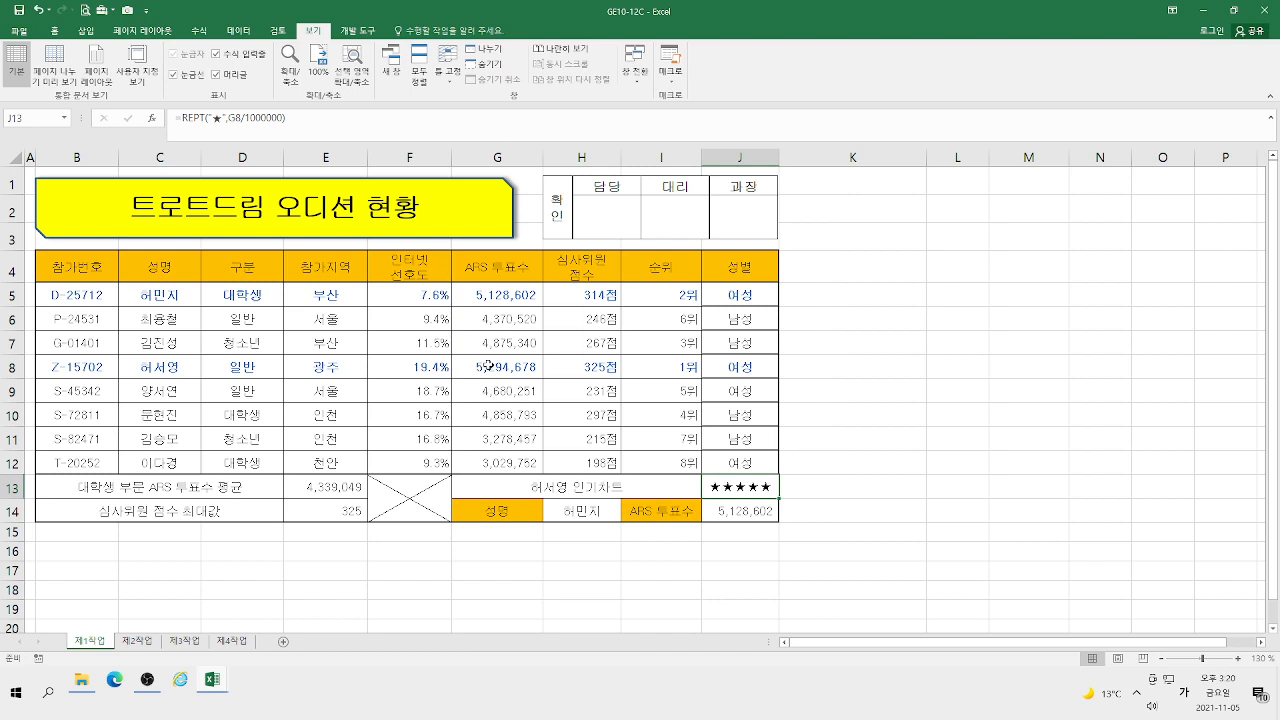
{"action": "left_click", "coordinate": [858, 277]}
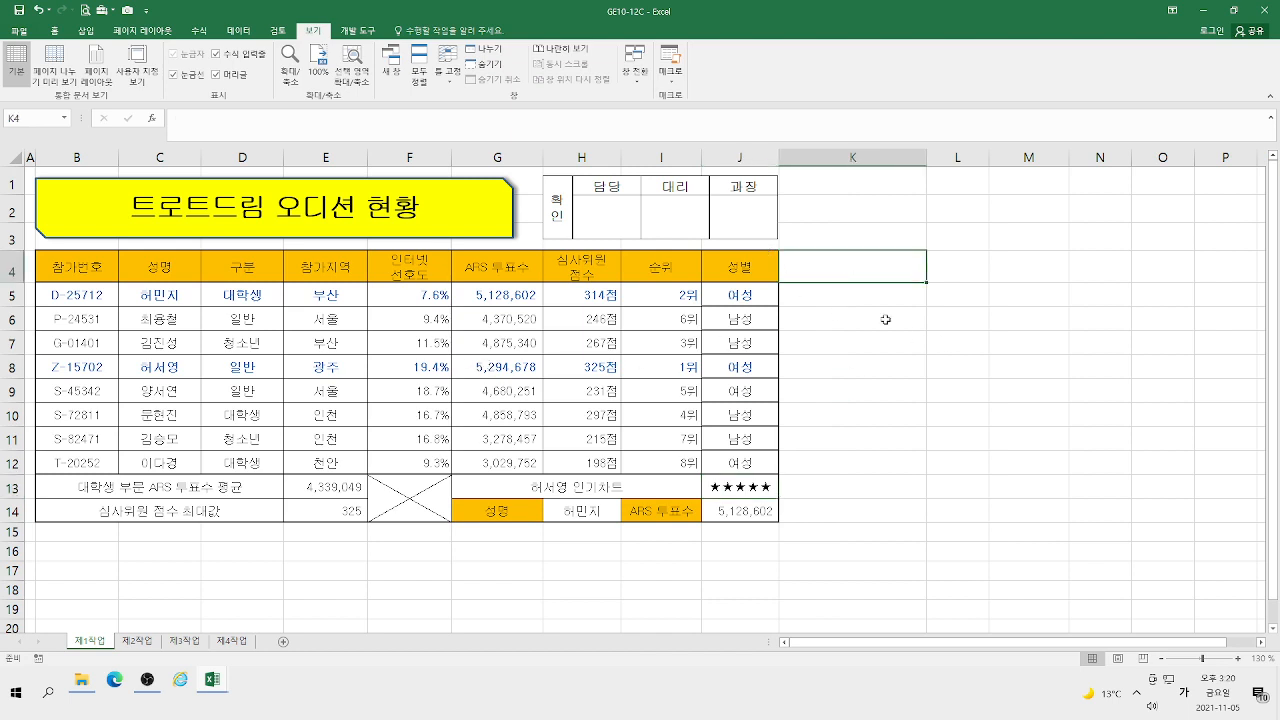
{"action": "left_click", "coordinate": [852, 292]}
{"action": "type", "text": "="}
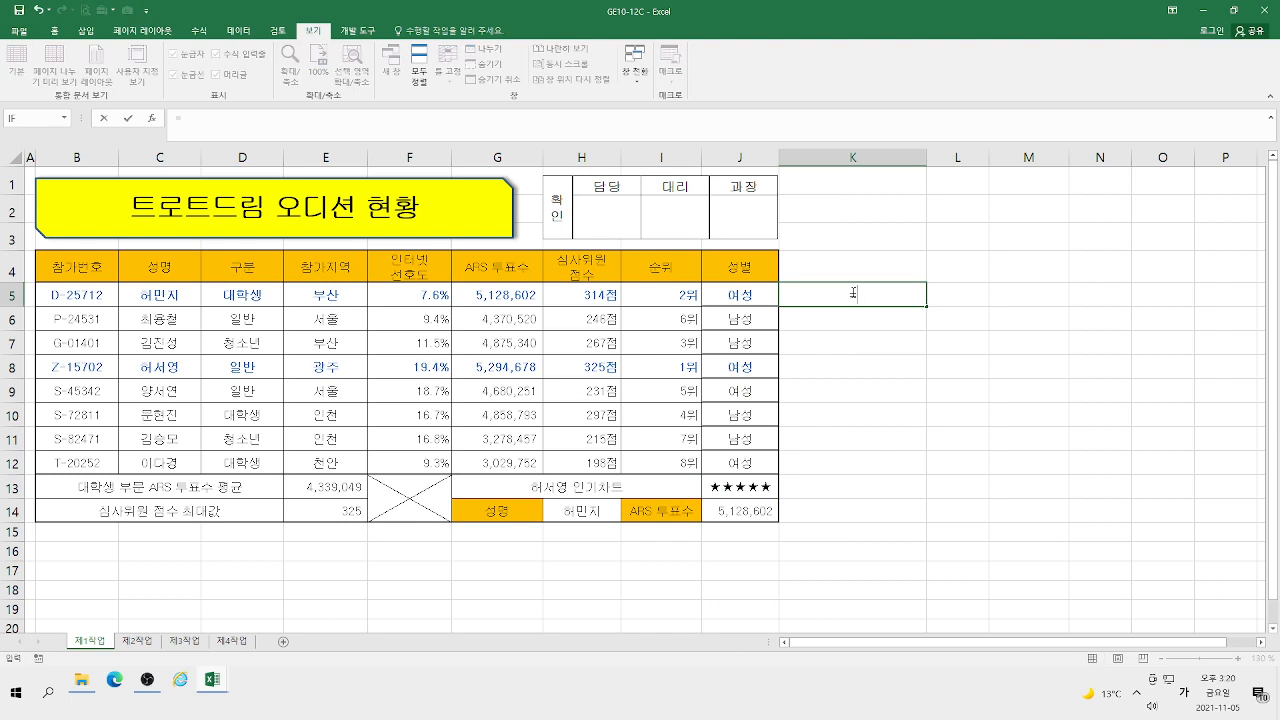
{"action": "type", "text": "ㅑㄹ"}
{"action": "key", "text": "BackSpace"}
{"action": "key", "text": "BackSpace"}
{"action": "key", "text": "Hangul"}
{"action": "type", "text": "re"}
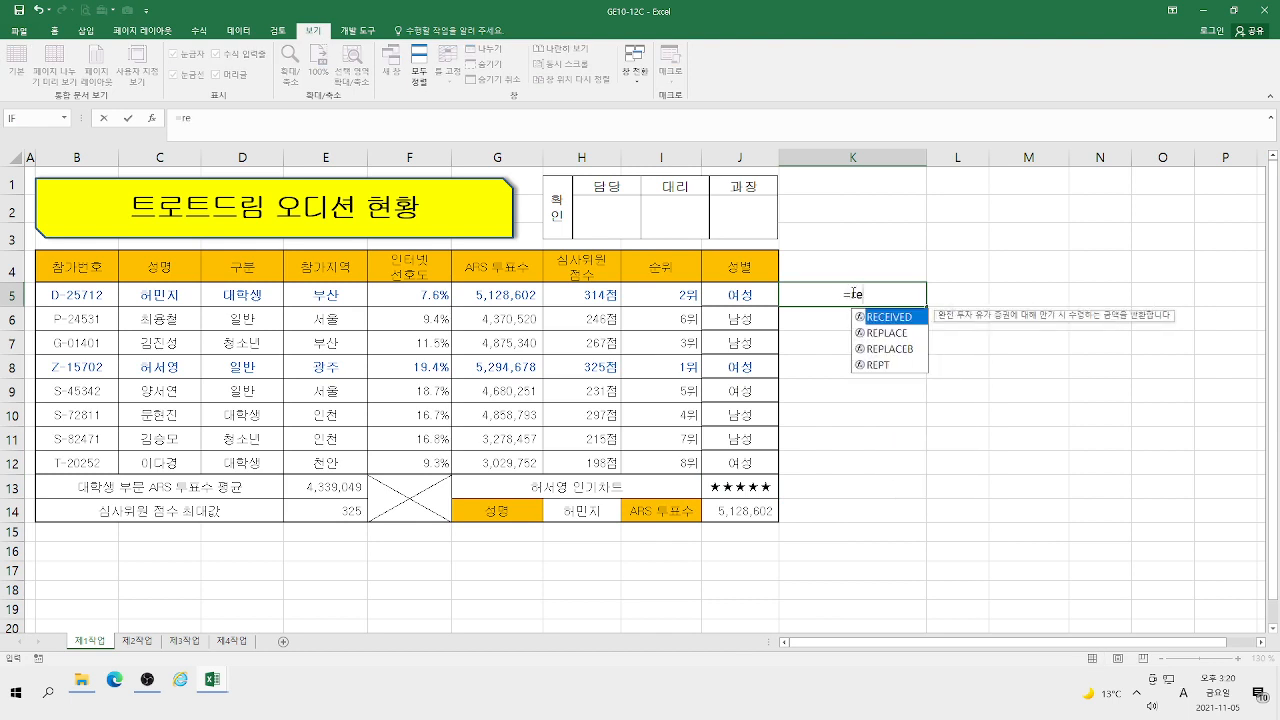
{"action": "double_click", "coordinate": [880, 364]}
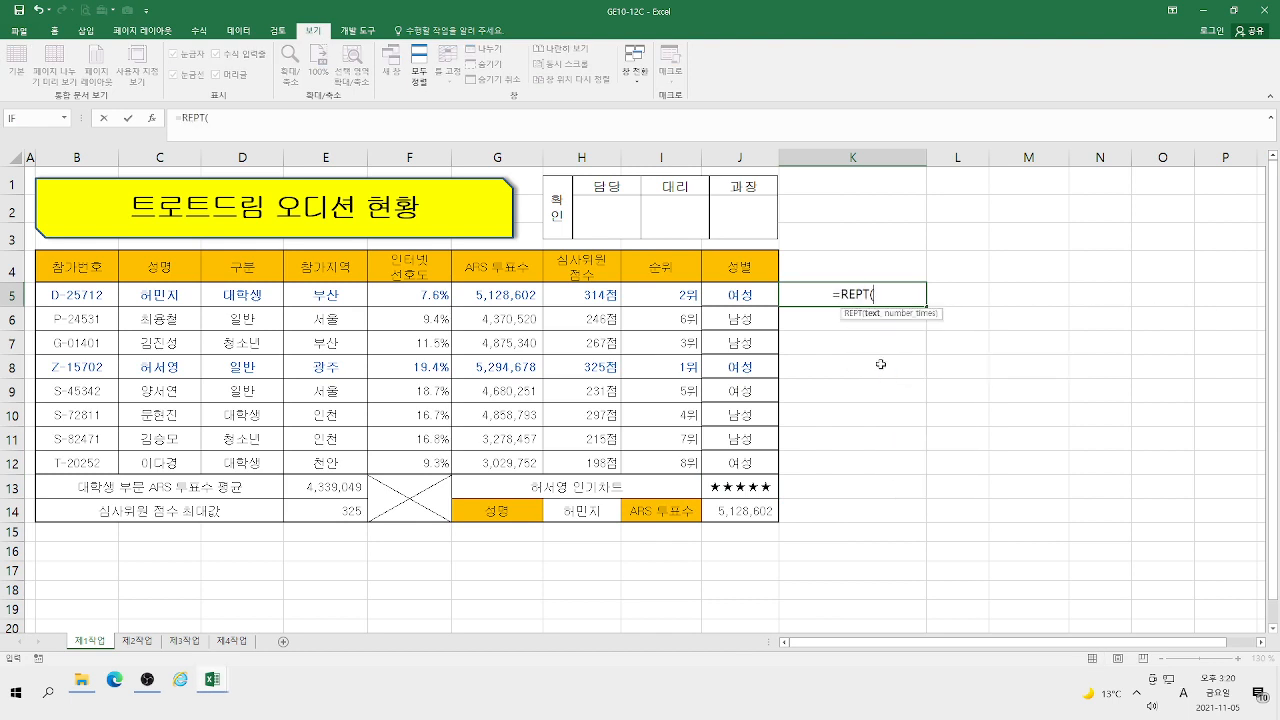
{"action": "left_click", "coordinate": [152, 119]}
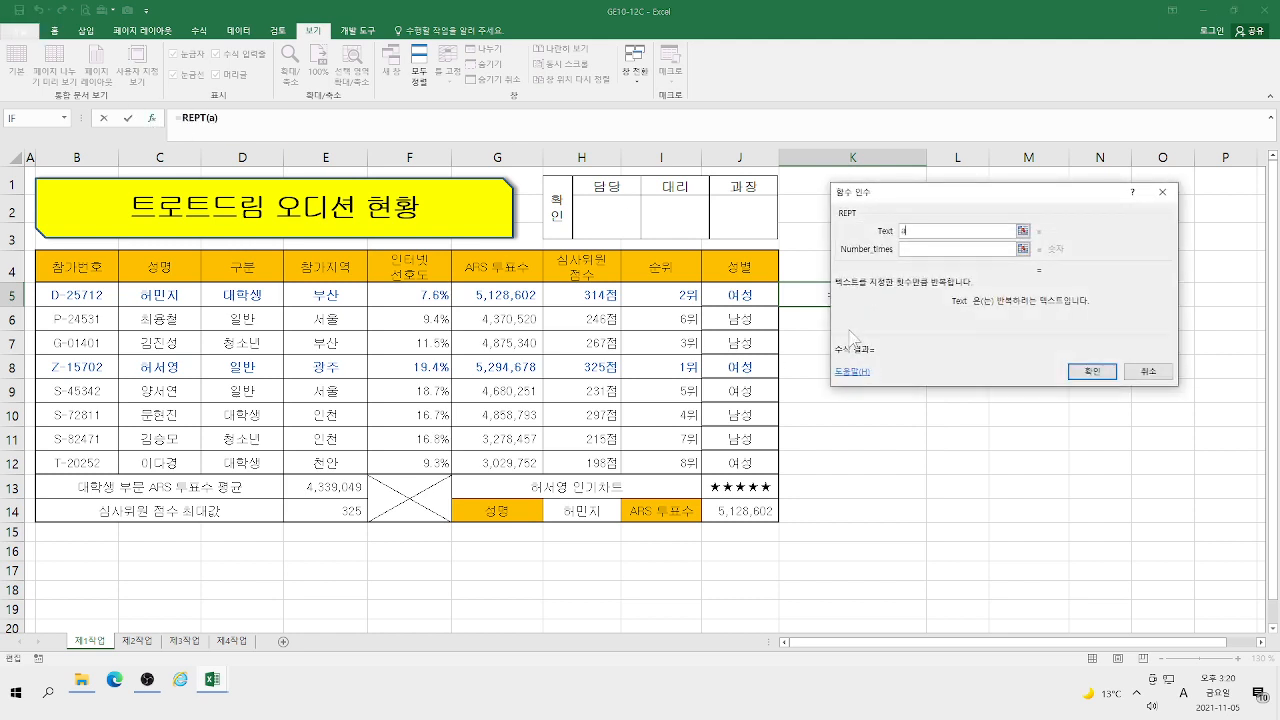
Step: Complete K5's REPT formula with text ★ and number of times G5/1000000, and fill it down to K12
{"action": "type", "text": "ㅁ"}
{"action": "key", "text": "Hangul_Hanja"}
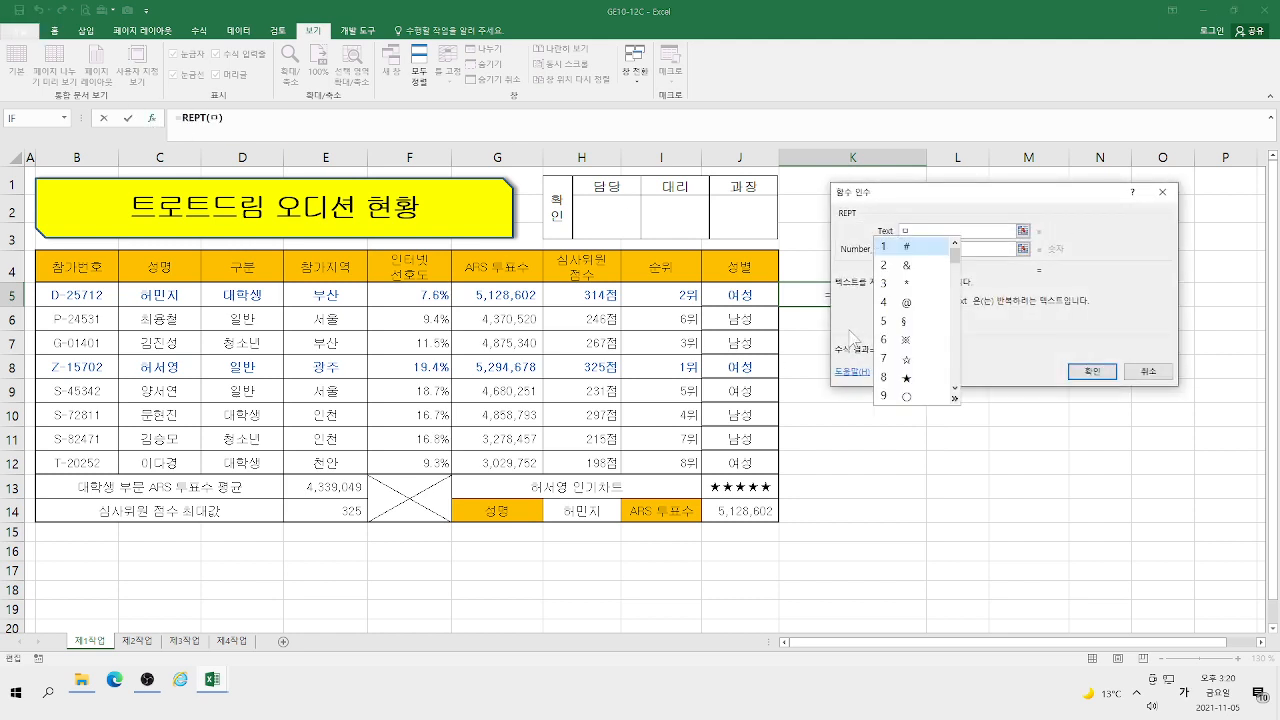
{"action": "left_click", "coordinate": [918, 377]}
{"action": "key", "text": "Tab"}
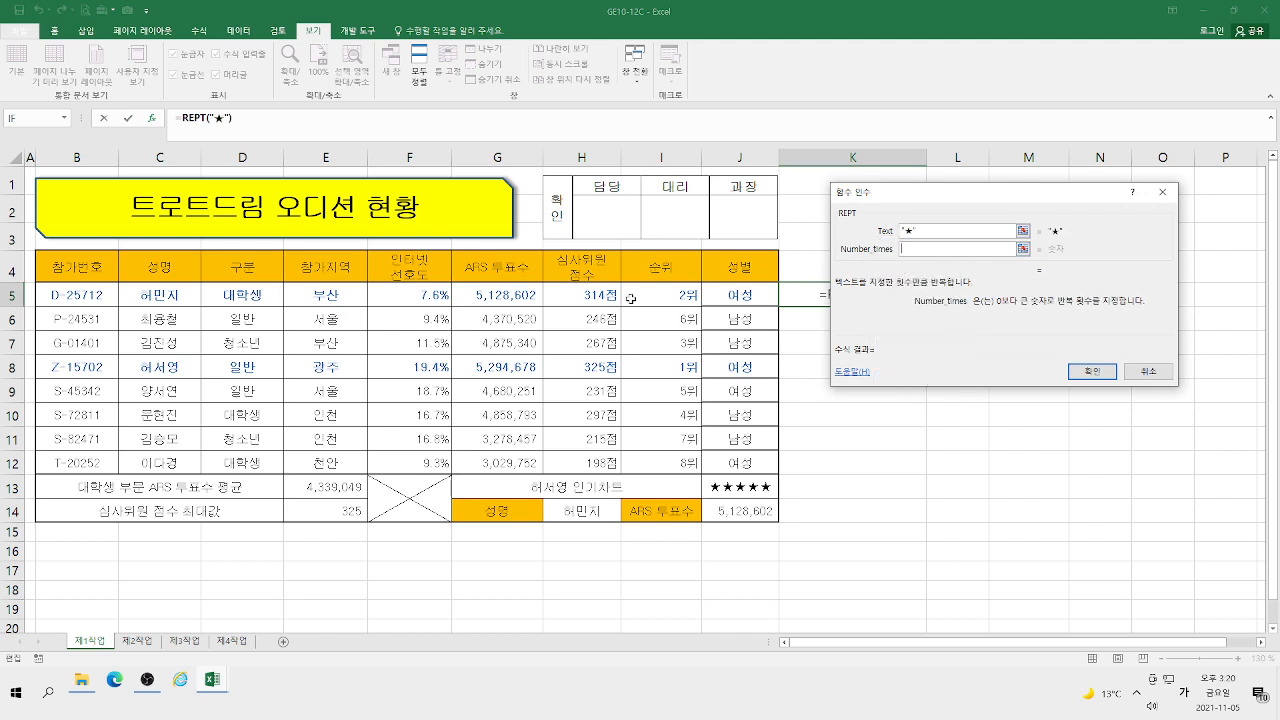
{"action": "left_click", "coordinate": [498, 295]}
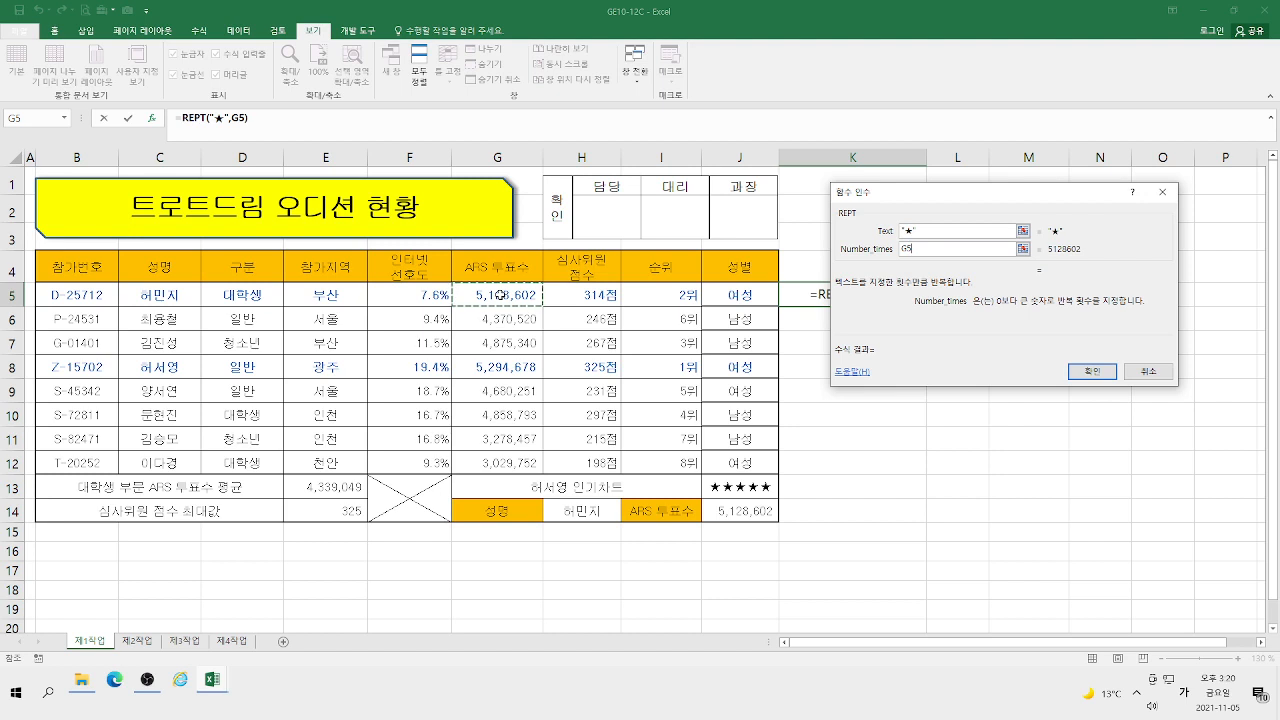
{"action": "type", "text": "/"}
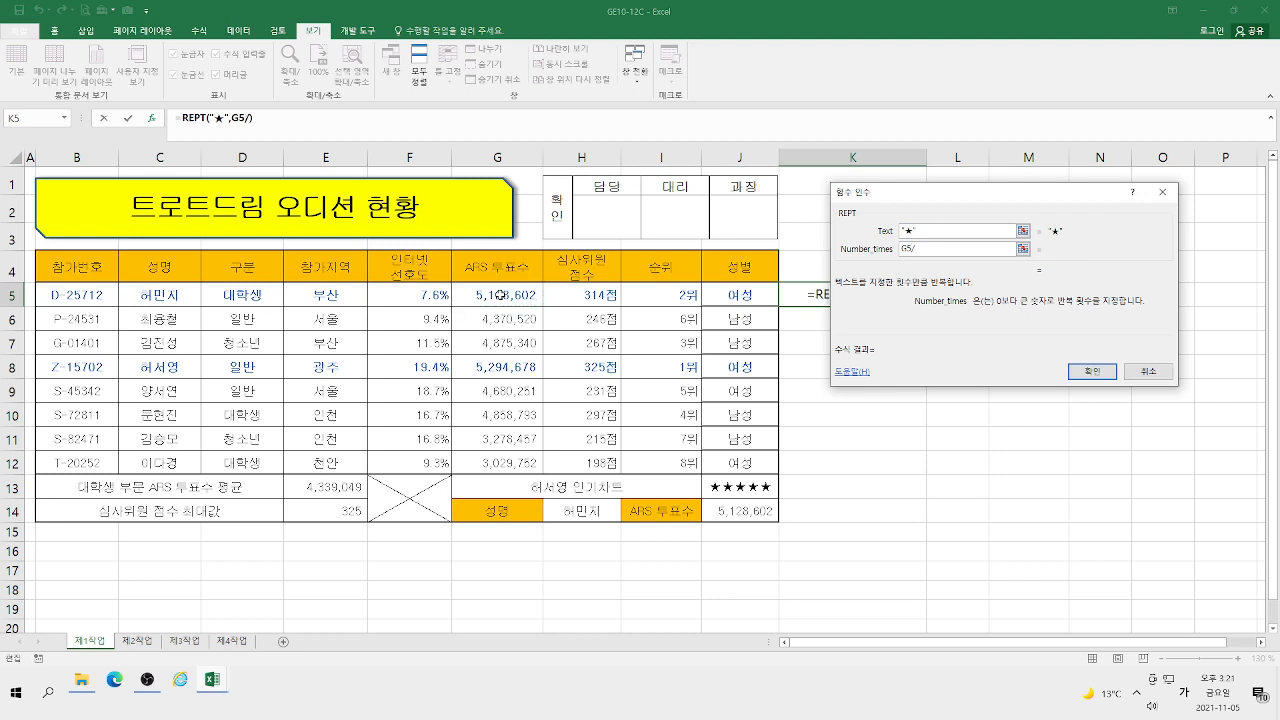
{"action": "type", "text": "1000000"}
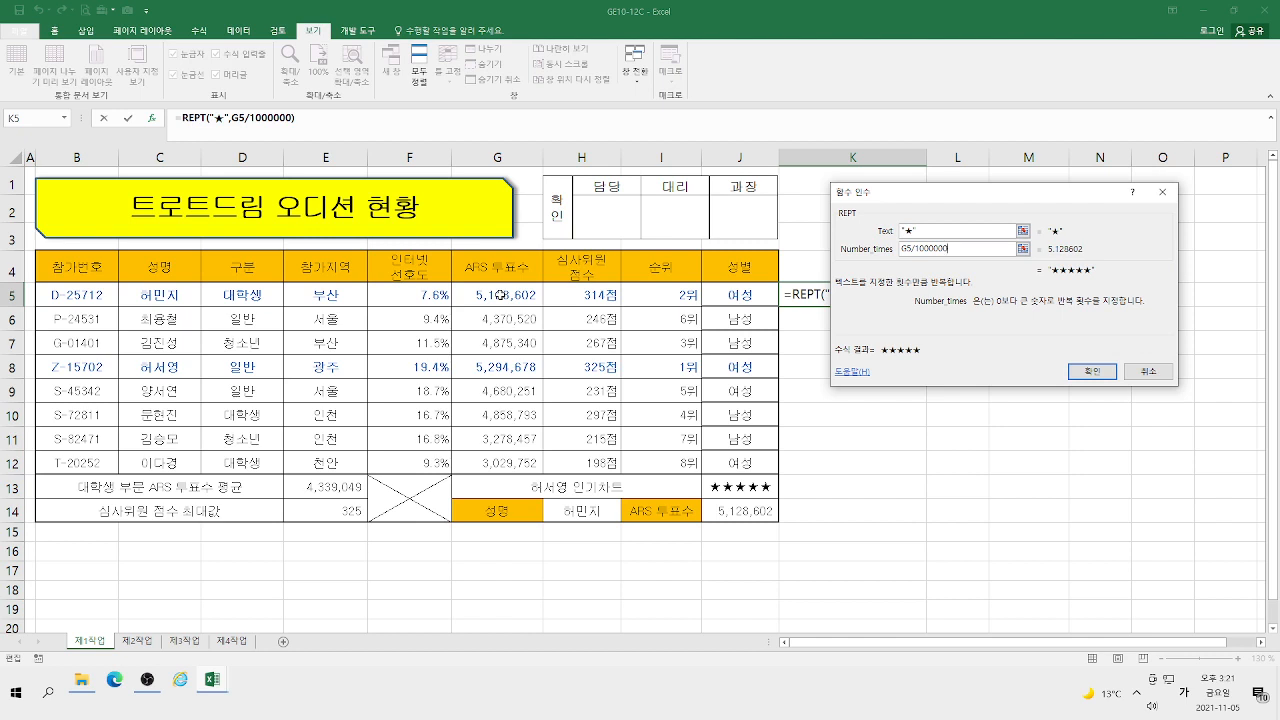
{"action": "left_click", "coordinate": [1090, 369]}
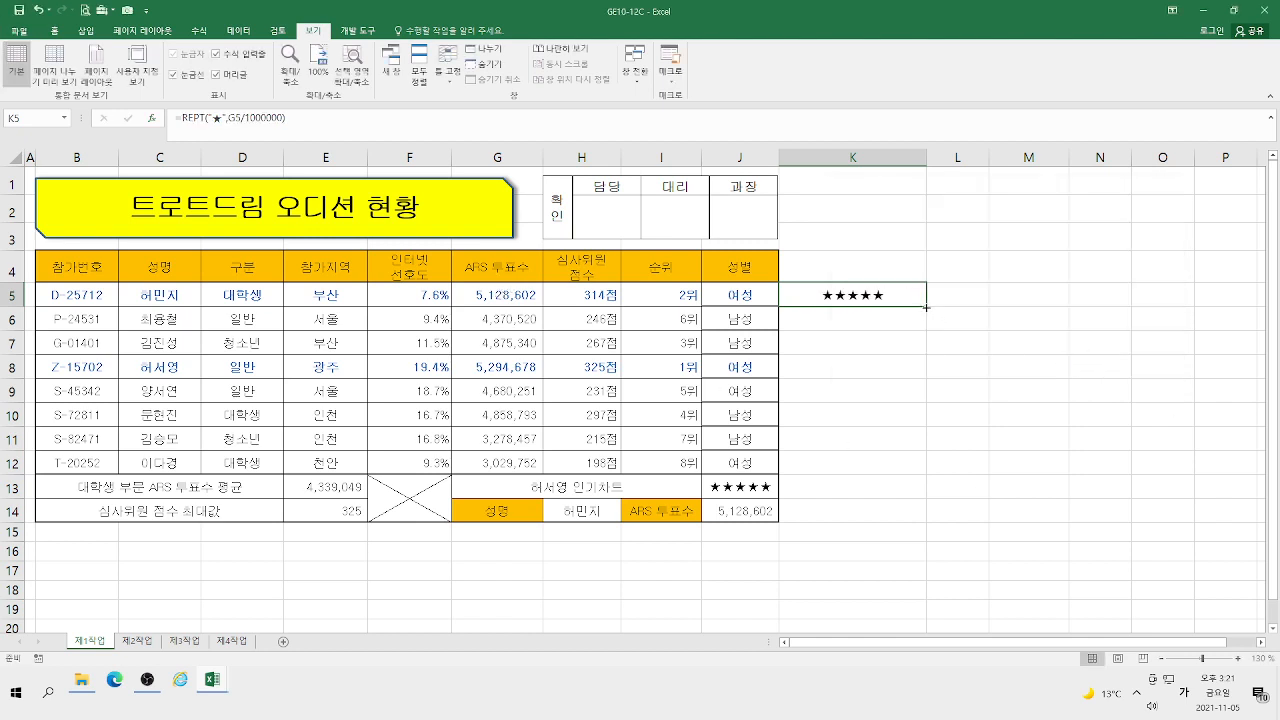
{"action": "left_click_drag", "start_coordinate": [927, 307], "coordinate": [933, 471]}
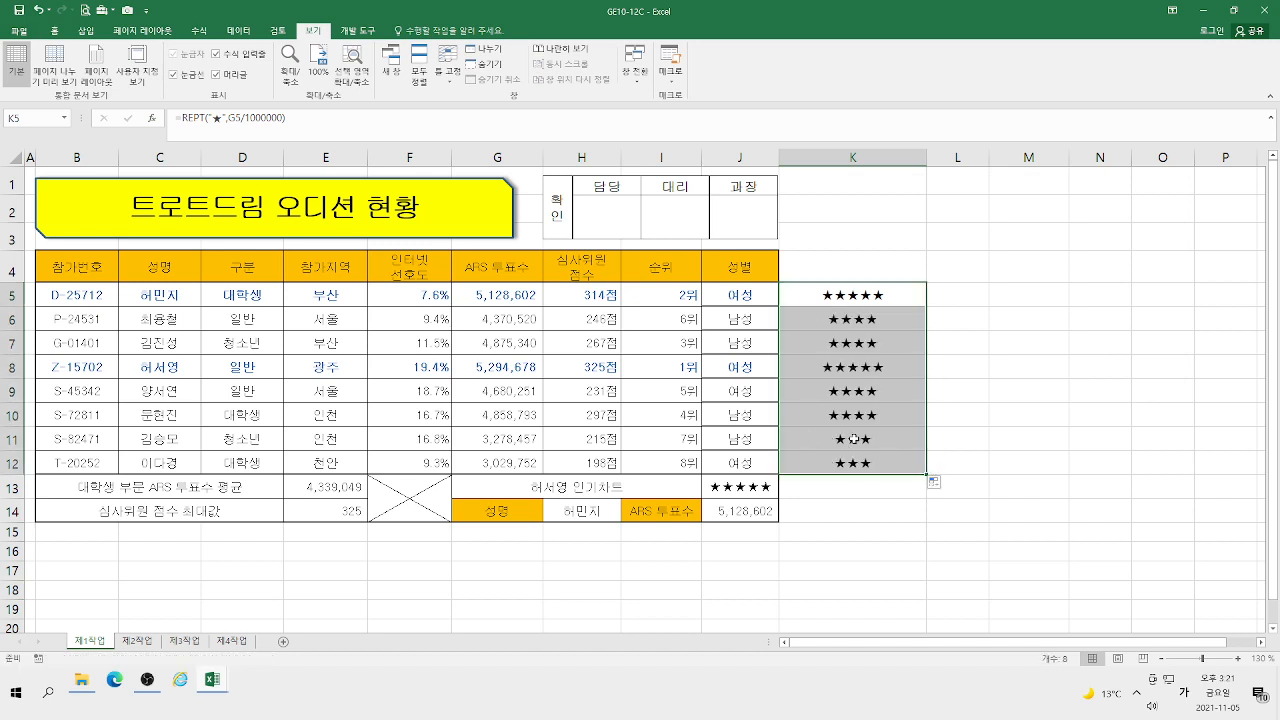
Step: Review the star formulas in J13 and K5, including K5's REPT arguments
{"action": "left_click", "coordinate": [734, 489]}
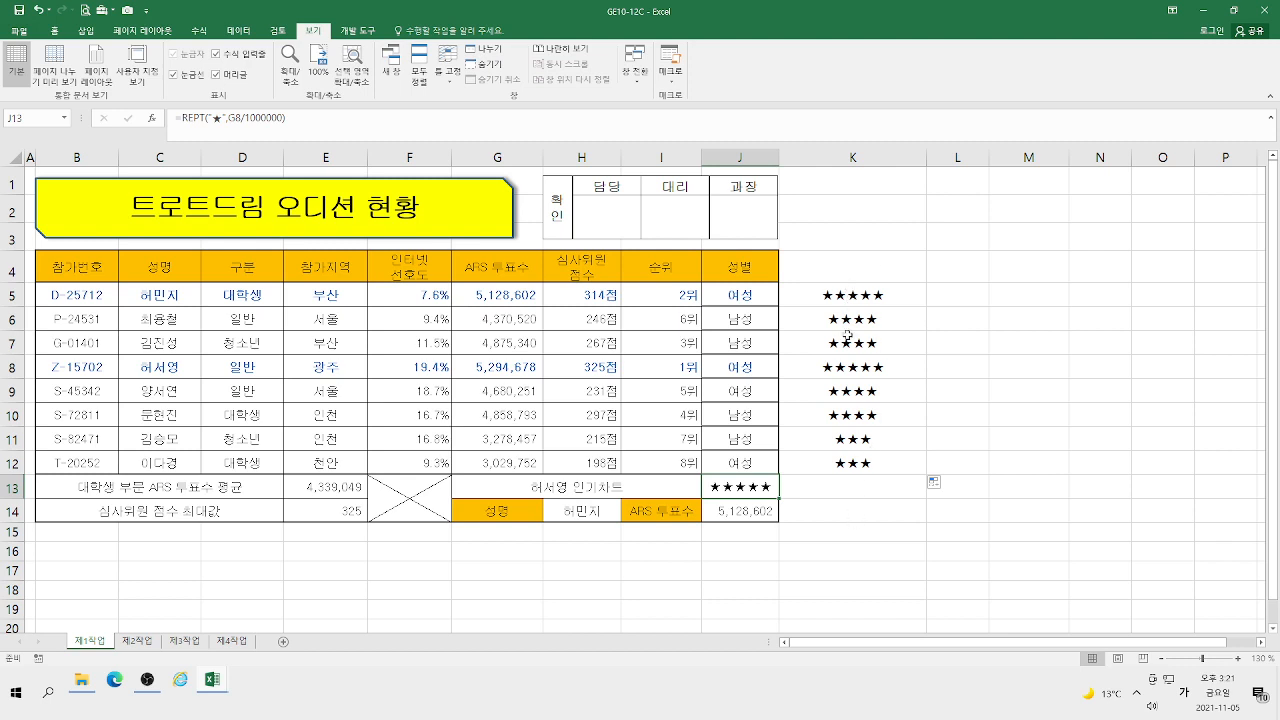
{"action": "left_click", "coordinate": [845, 297]}
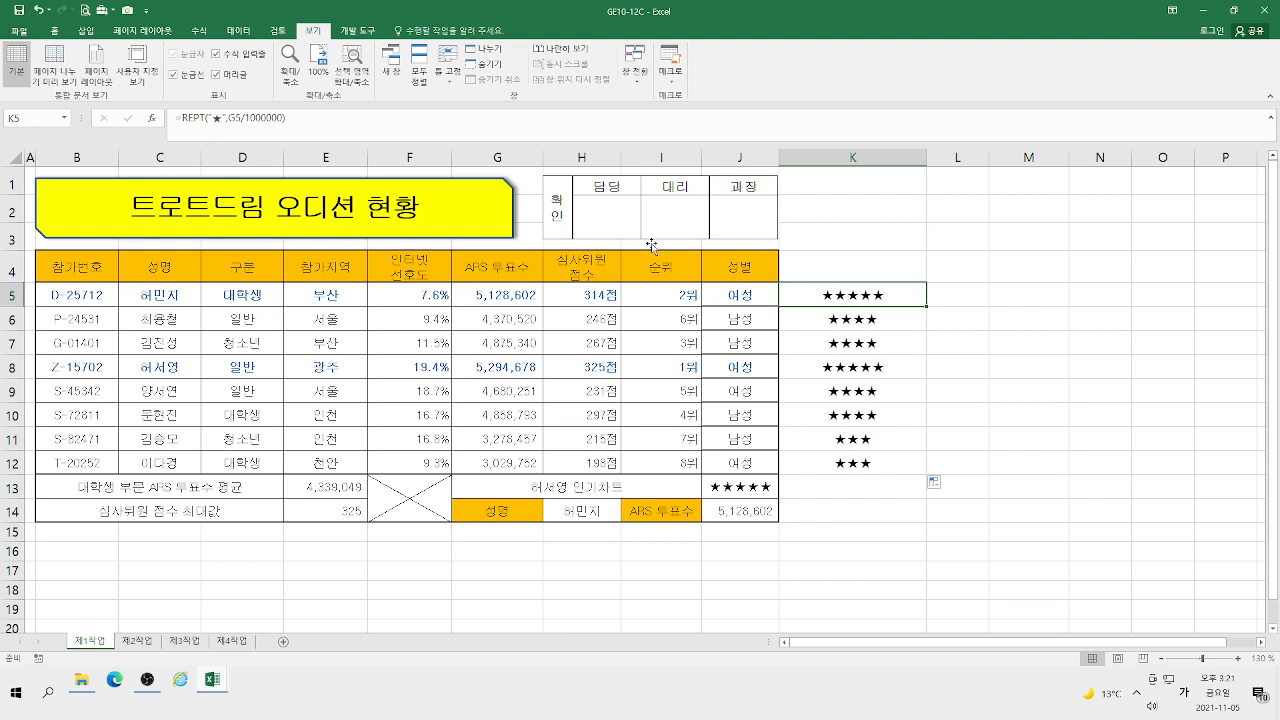
{"action": "left_click", "coordinate": [152, 118]}
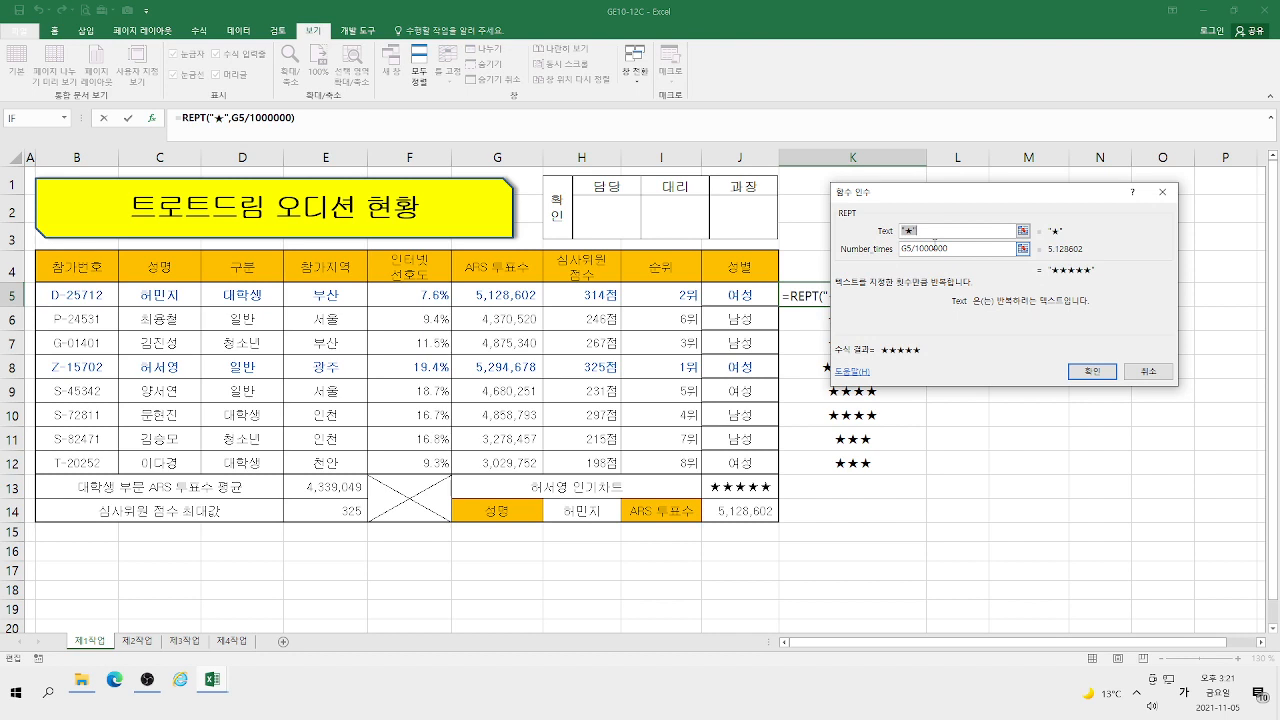
{"action": "left_click", "coordinate": [1092, 371]}
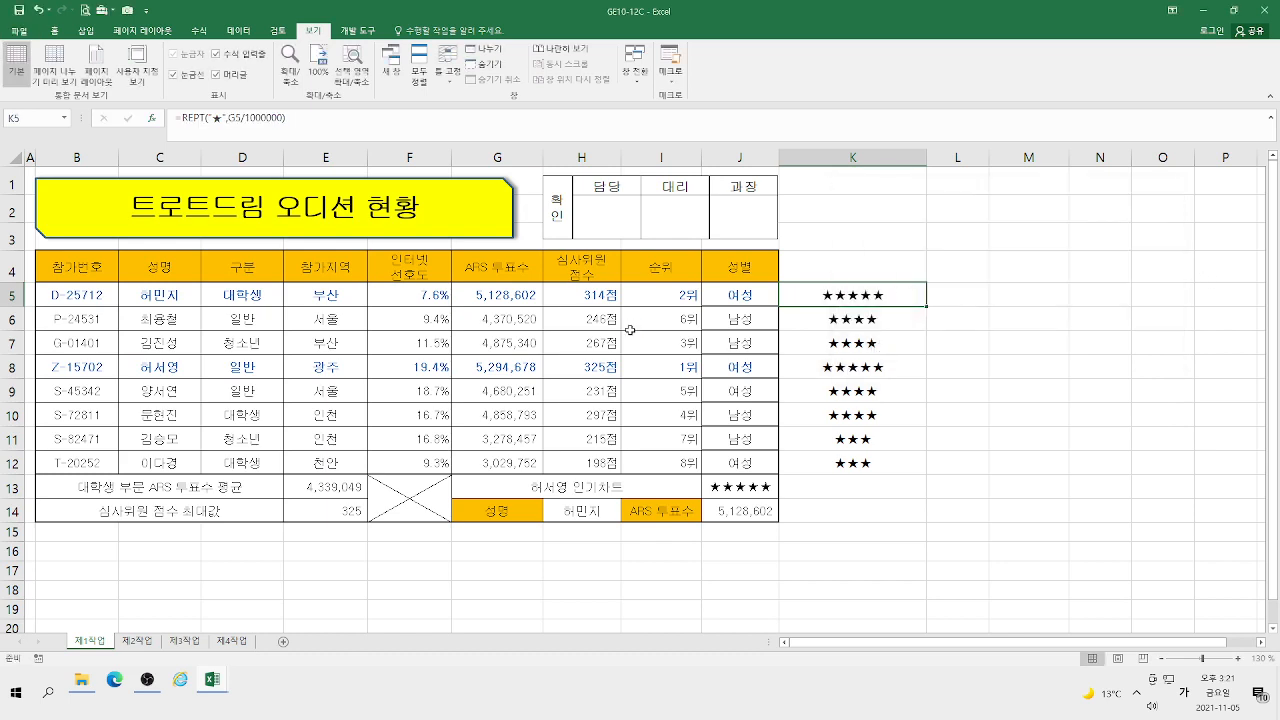